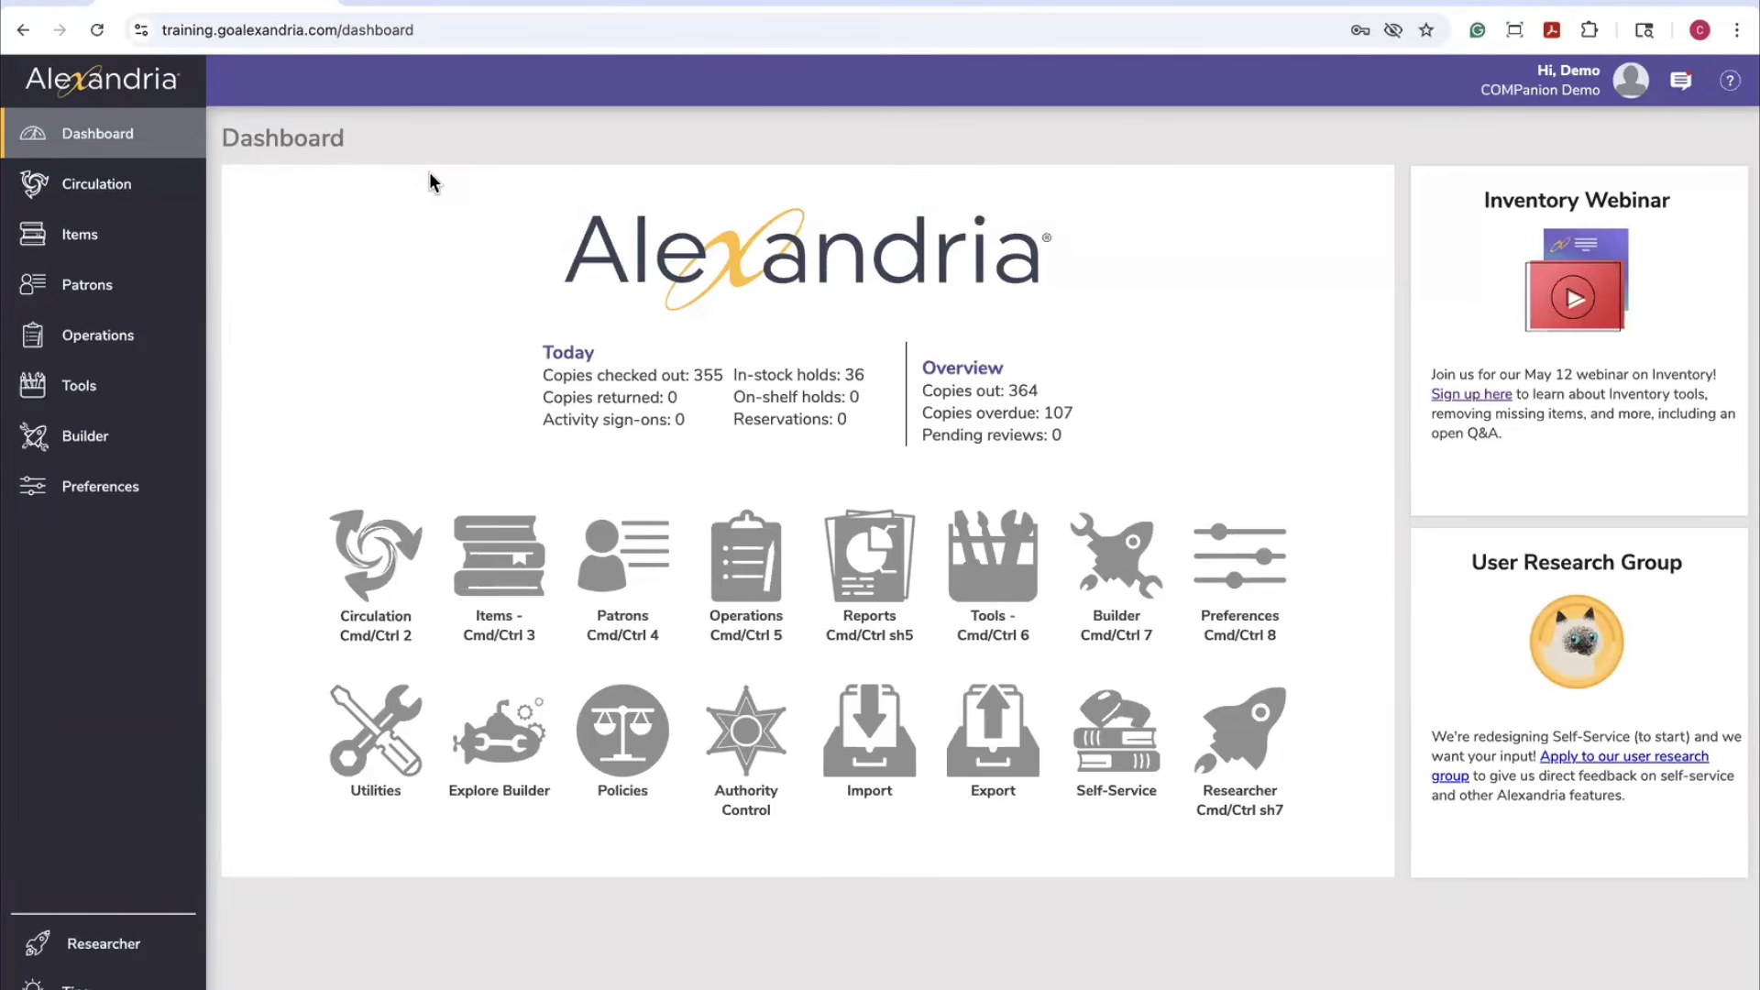
Open the Inventory tool to work with the inventory sessions
click(98, 404)
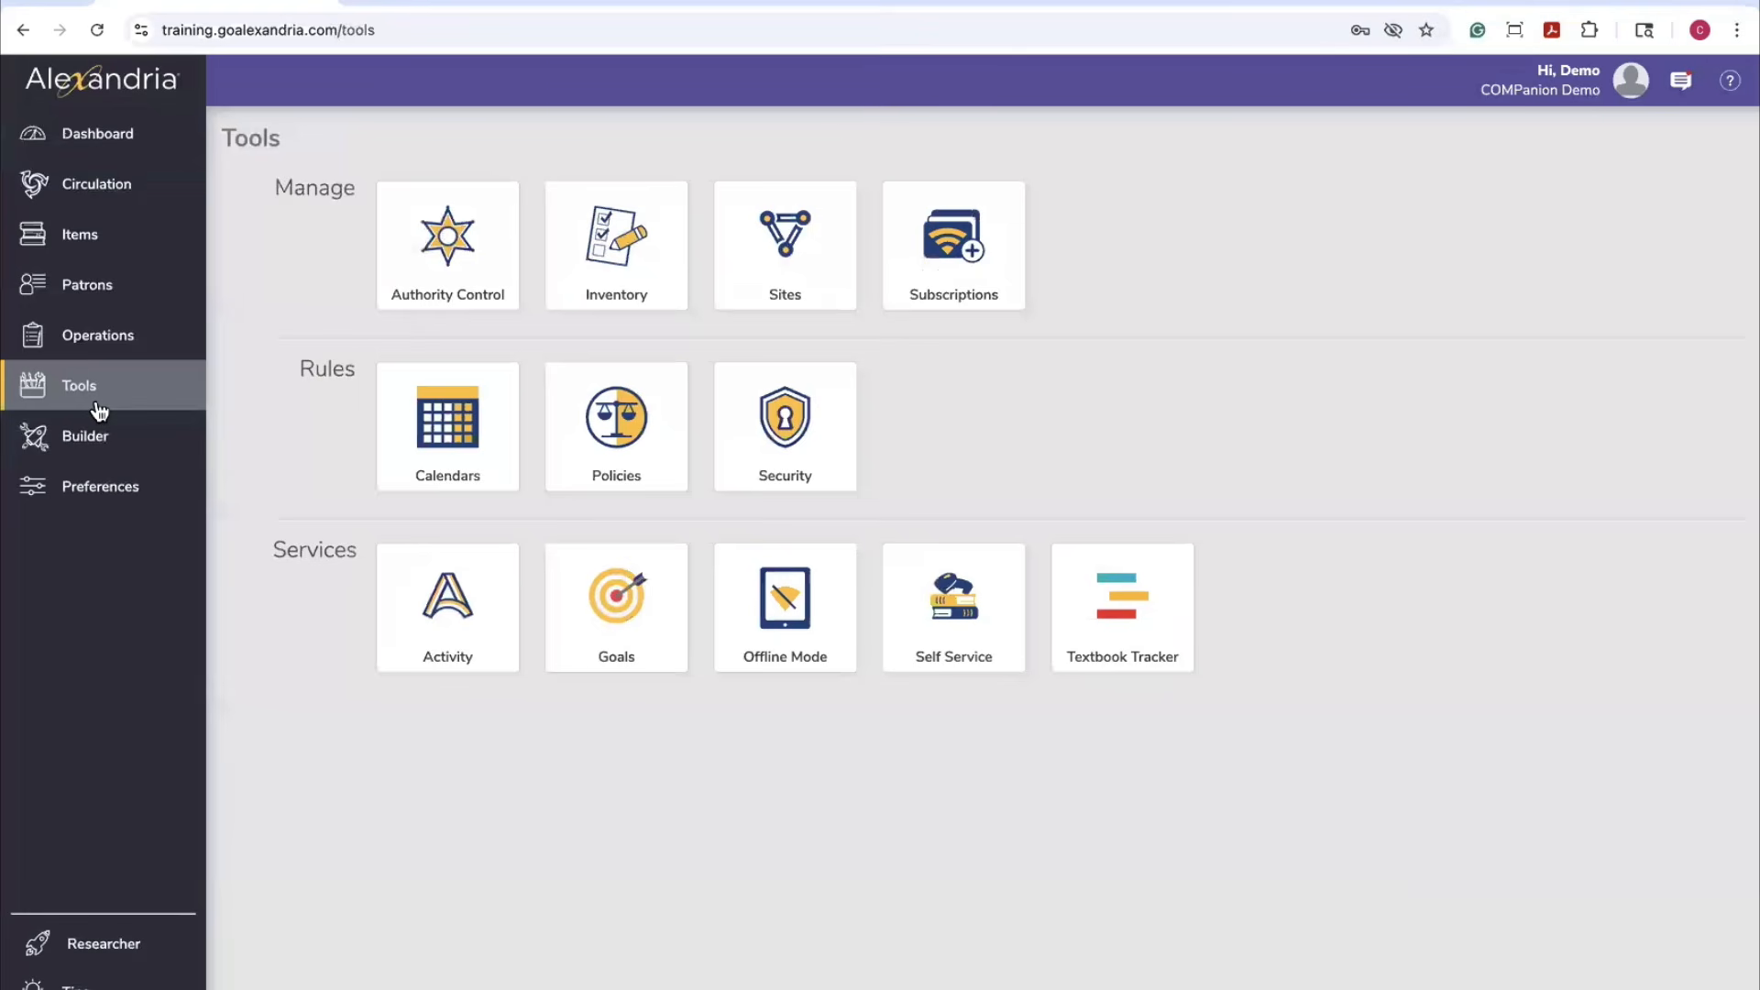
click(575, 249)
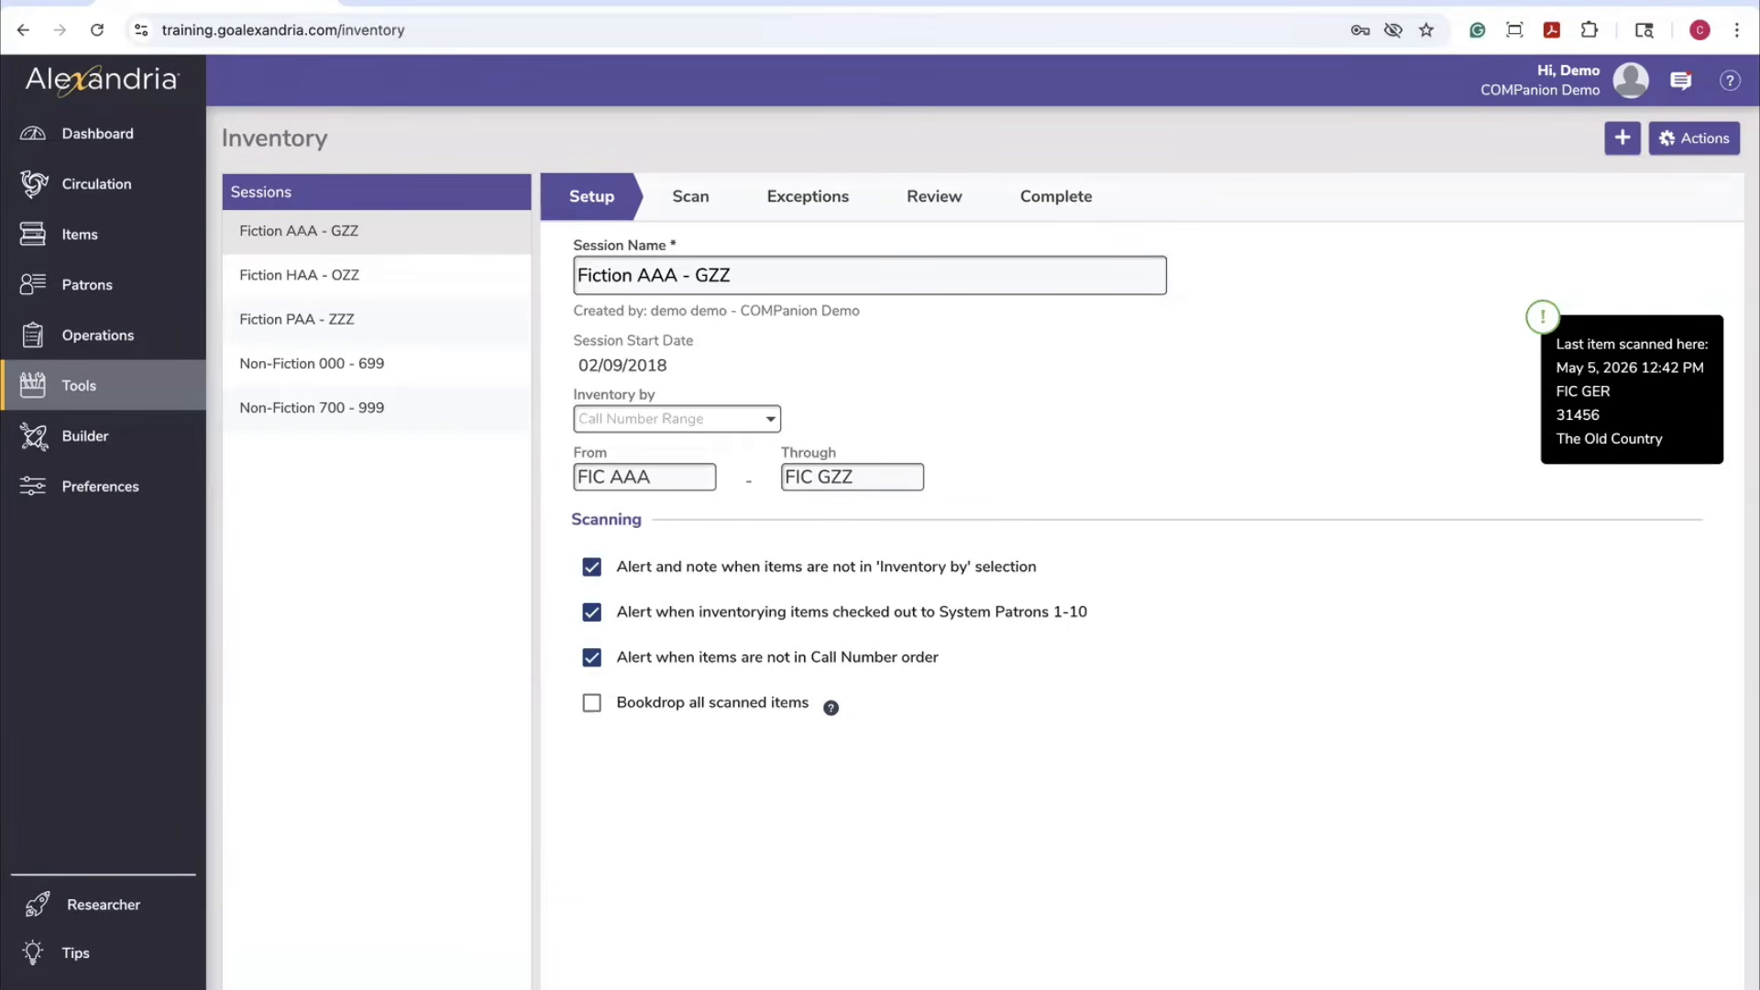
click(1624, 137)
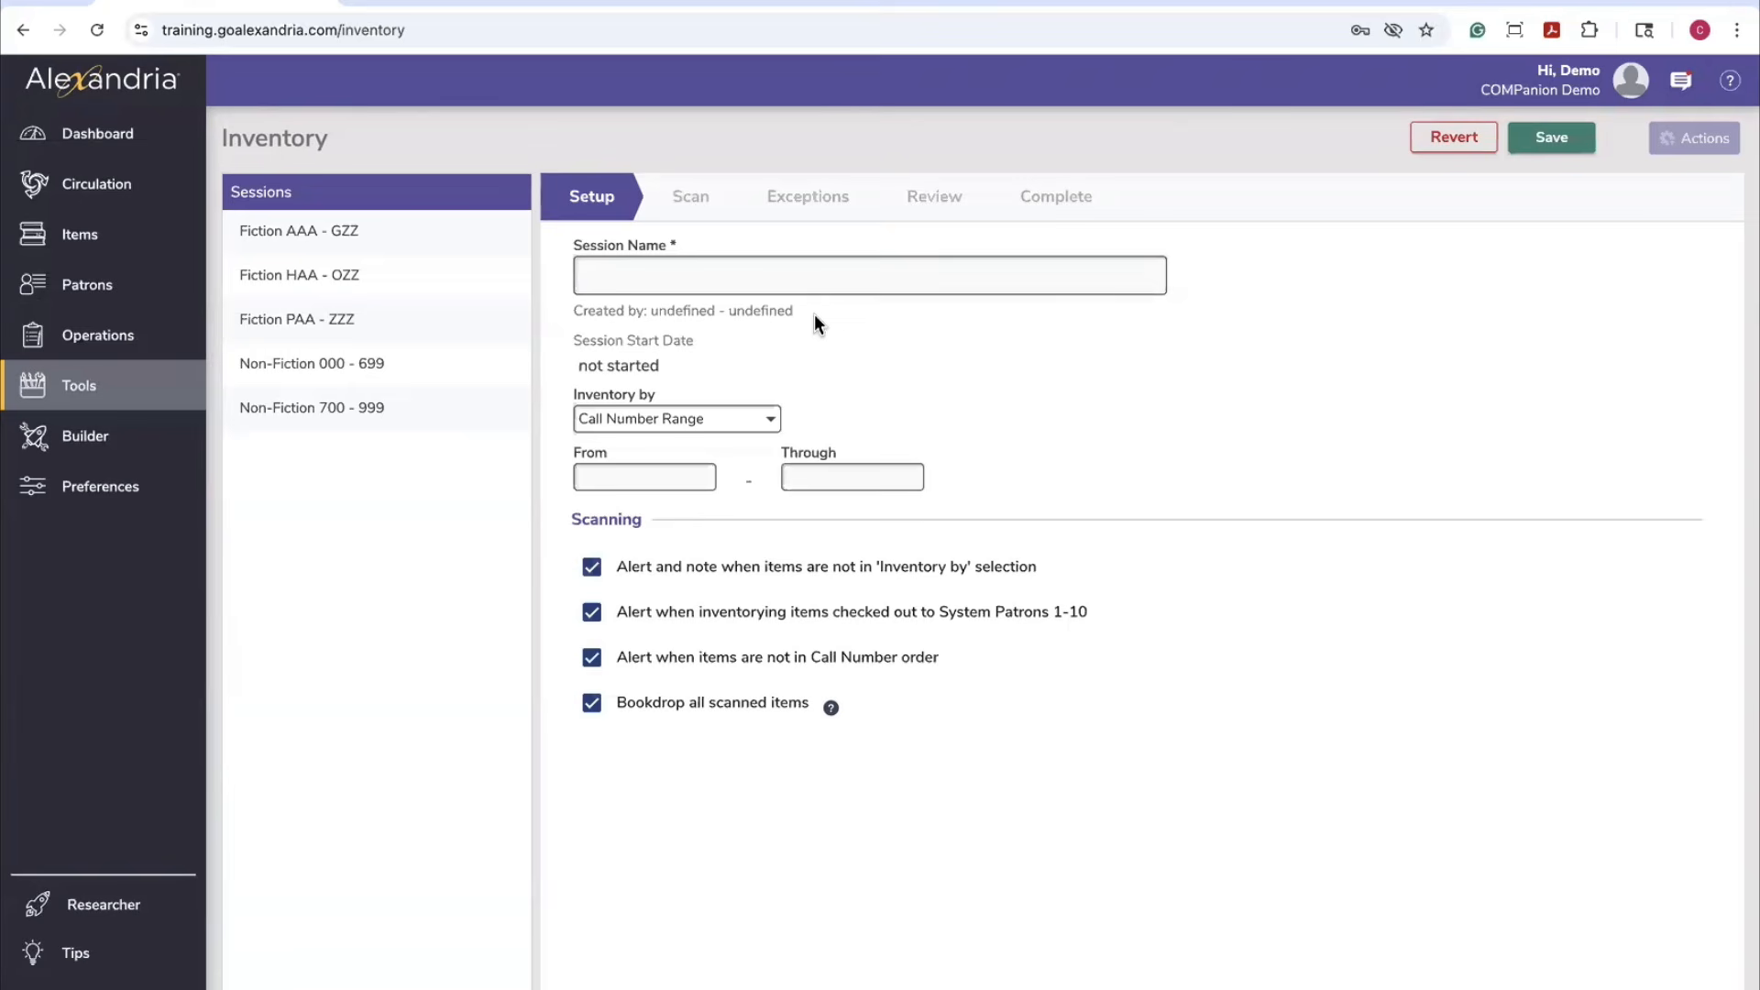
click(747, 431)
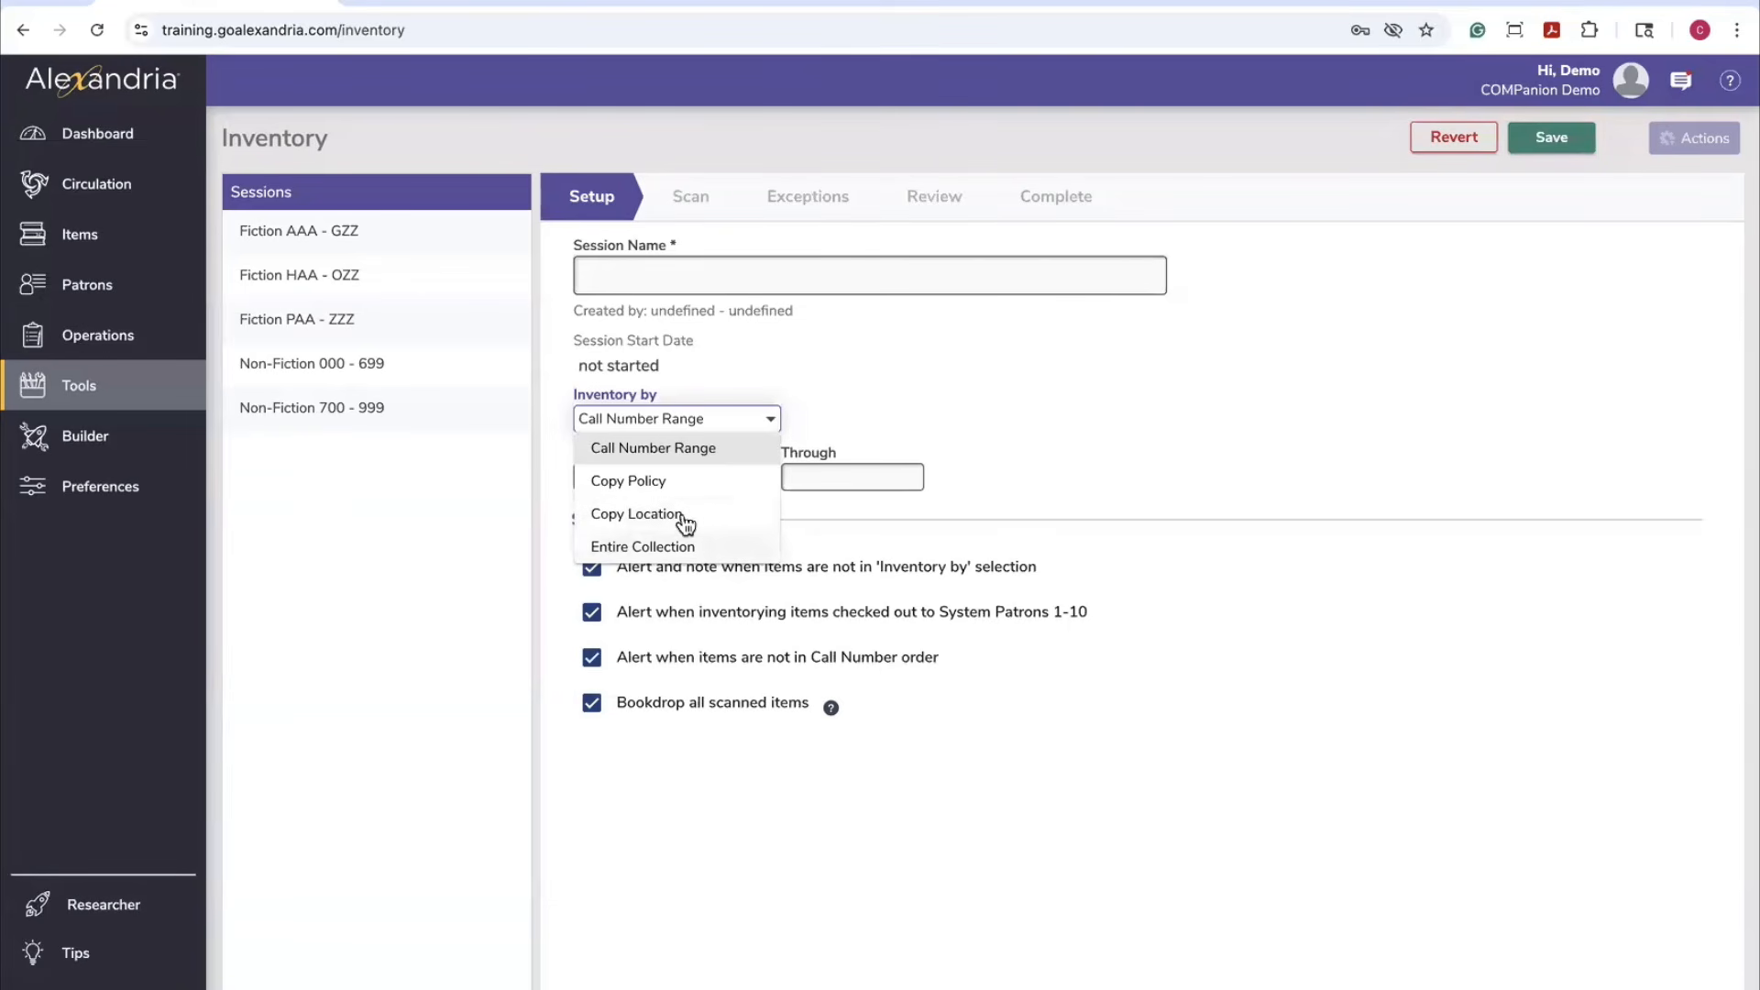
click(726, 423)
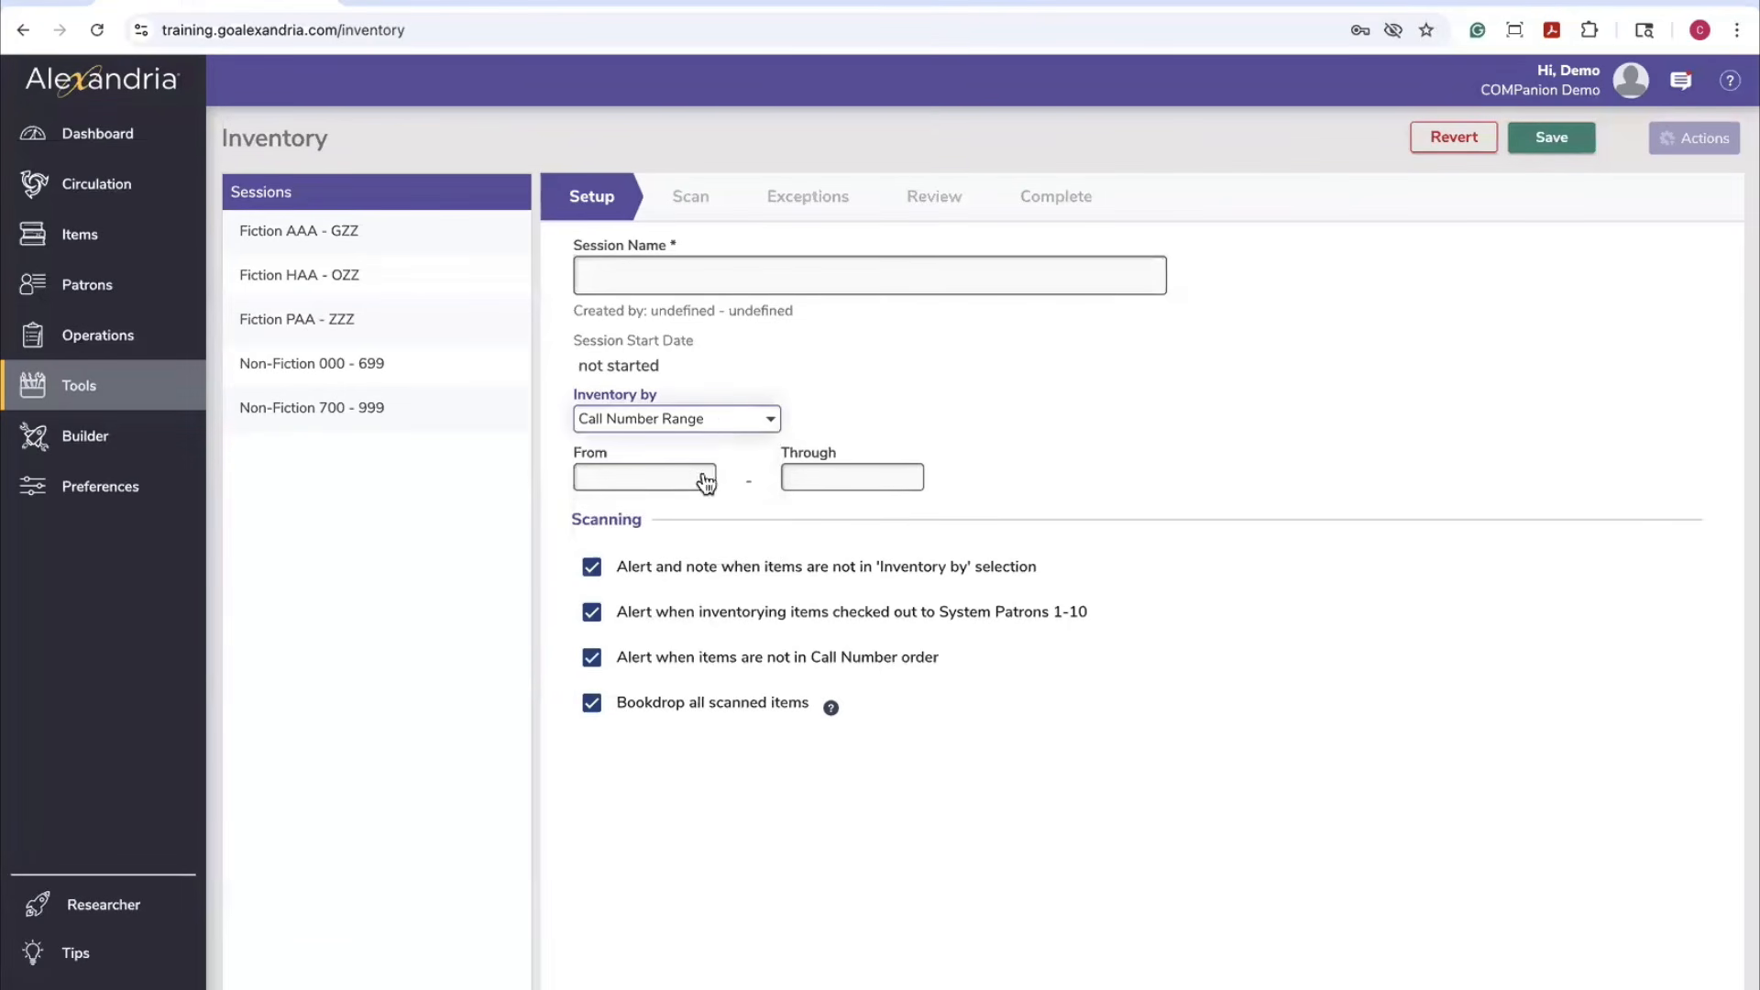
click(682, 419)
click(693, 476)
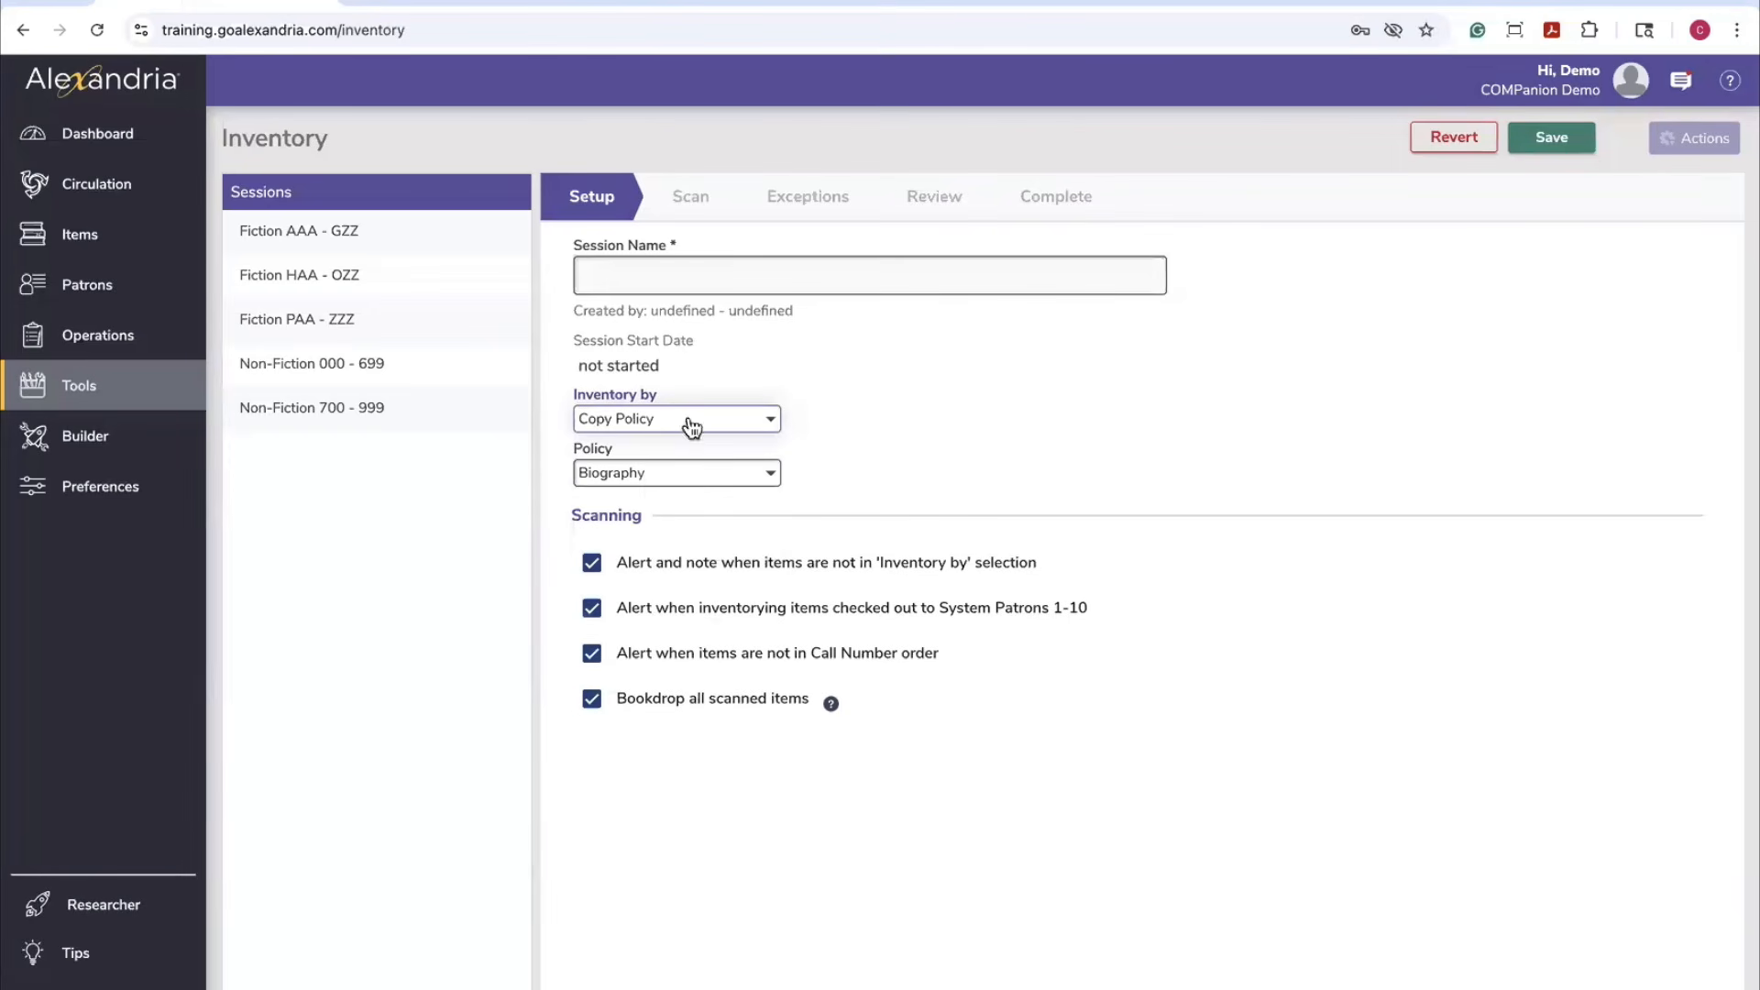
click(691, 426)
click(686, 510)
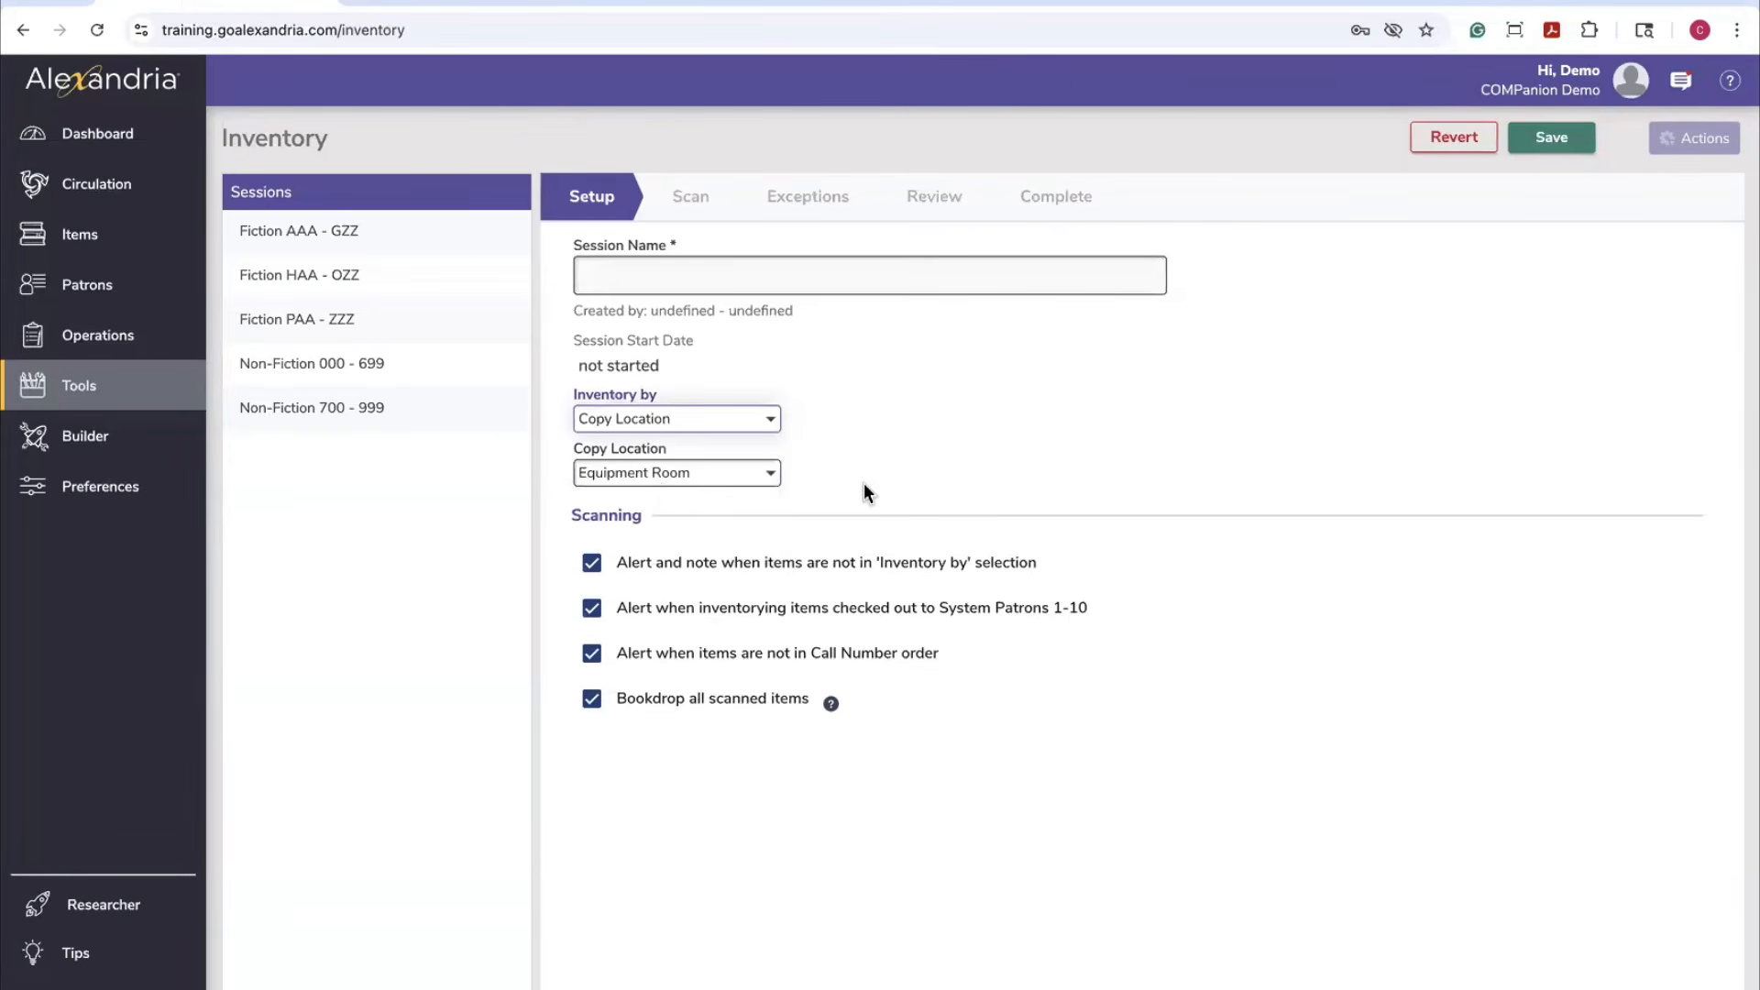
click(1441, 142)
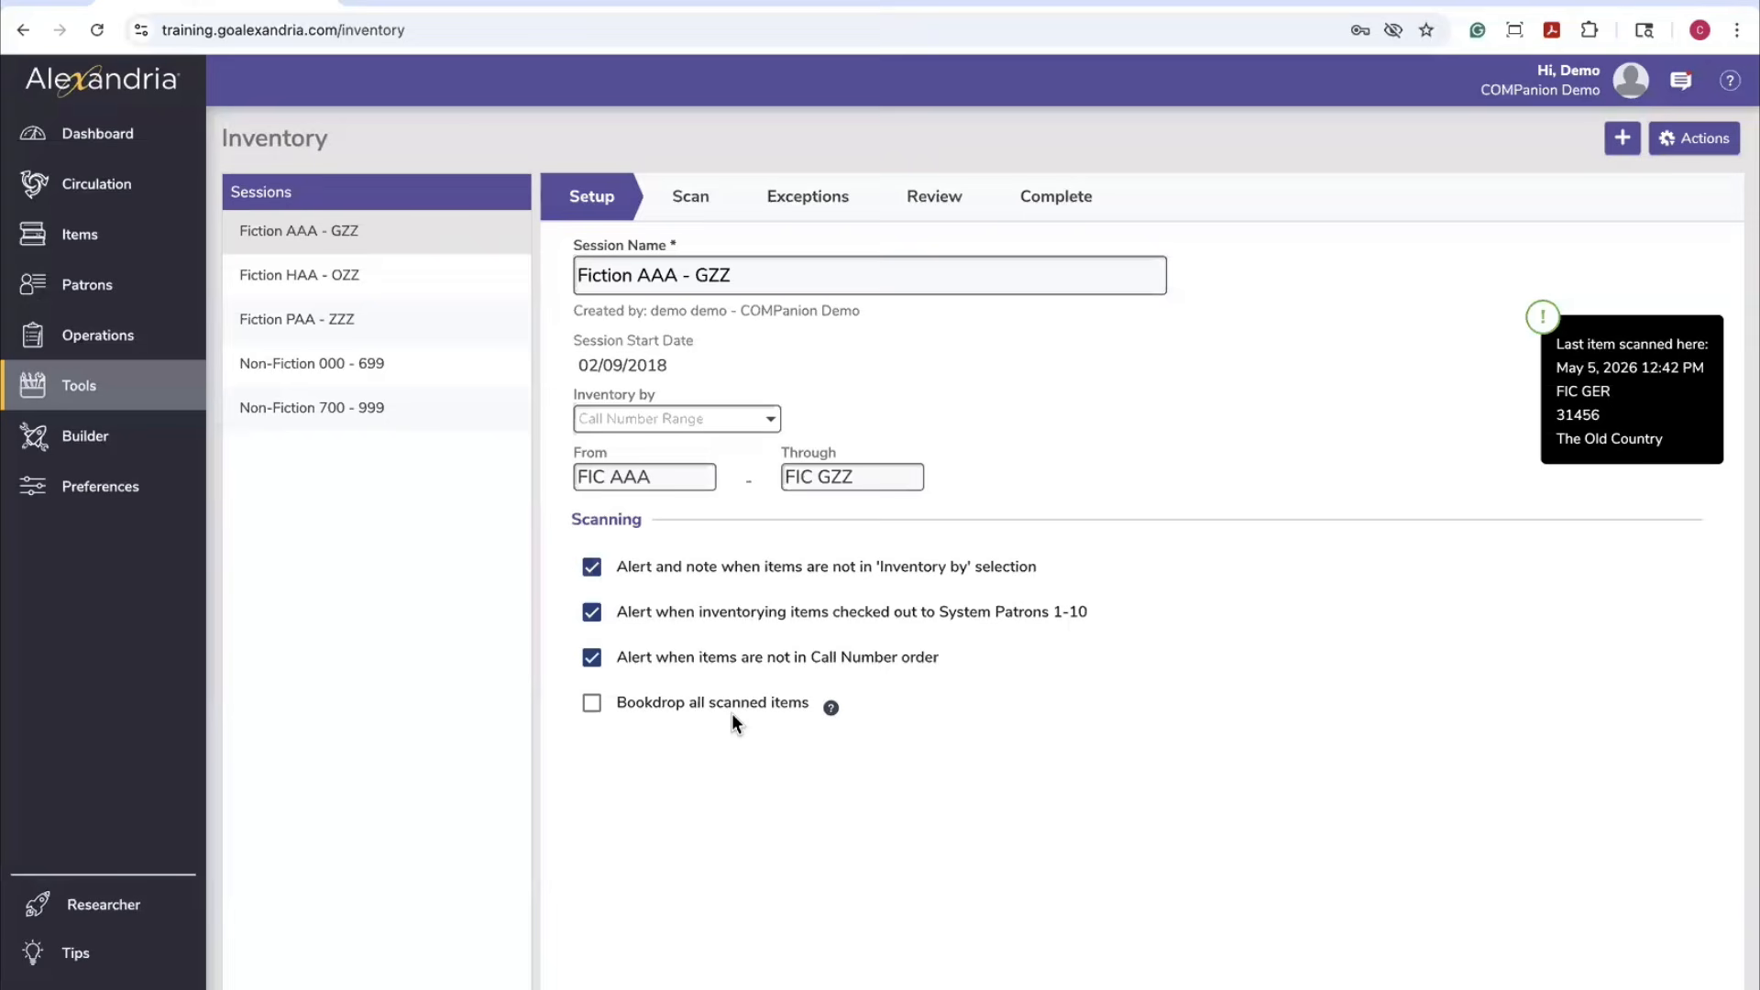
Enable bookdropping of all scanned items for the Fiction AAA - GZZ session and set its start date to 5/12/2026, saving the changes
click(593, 705)
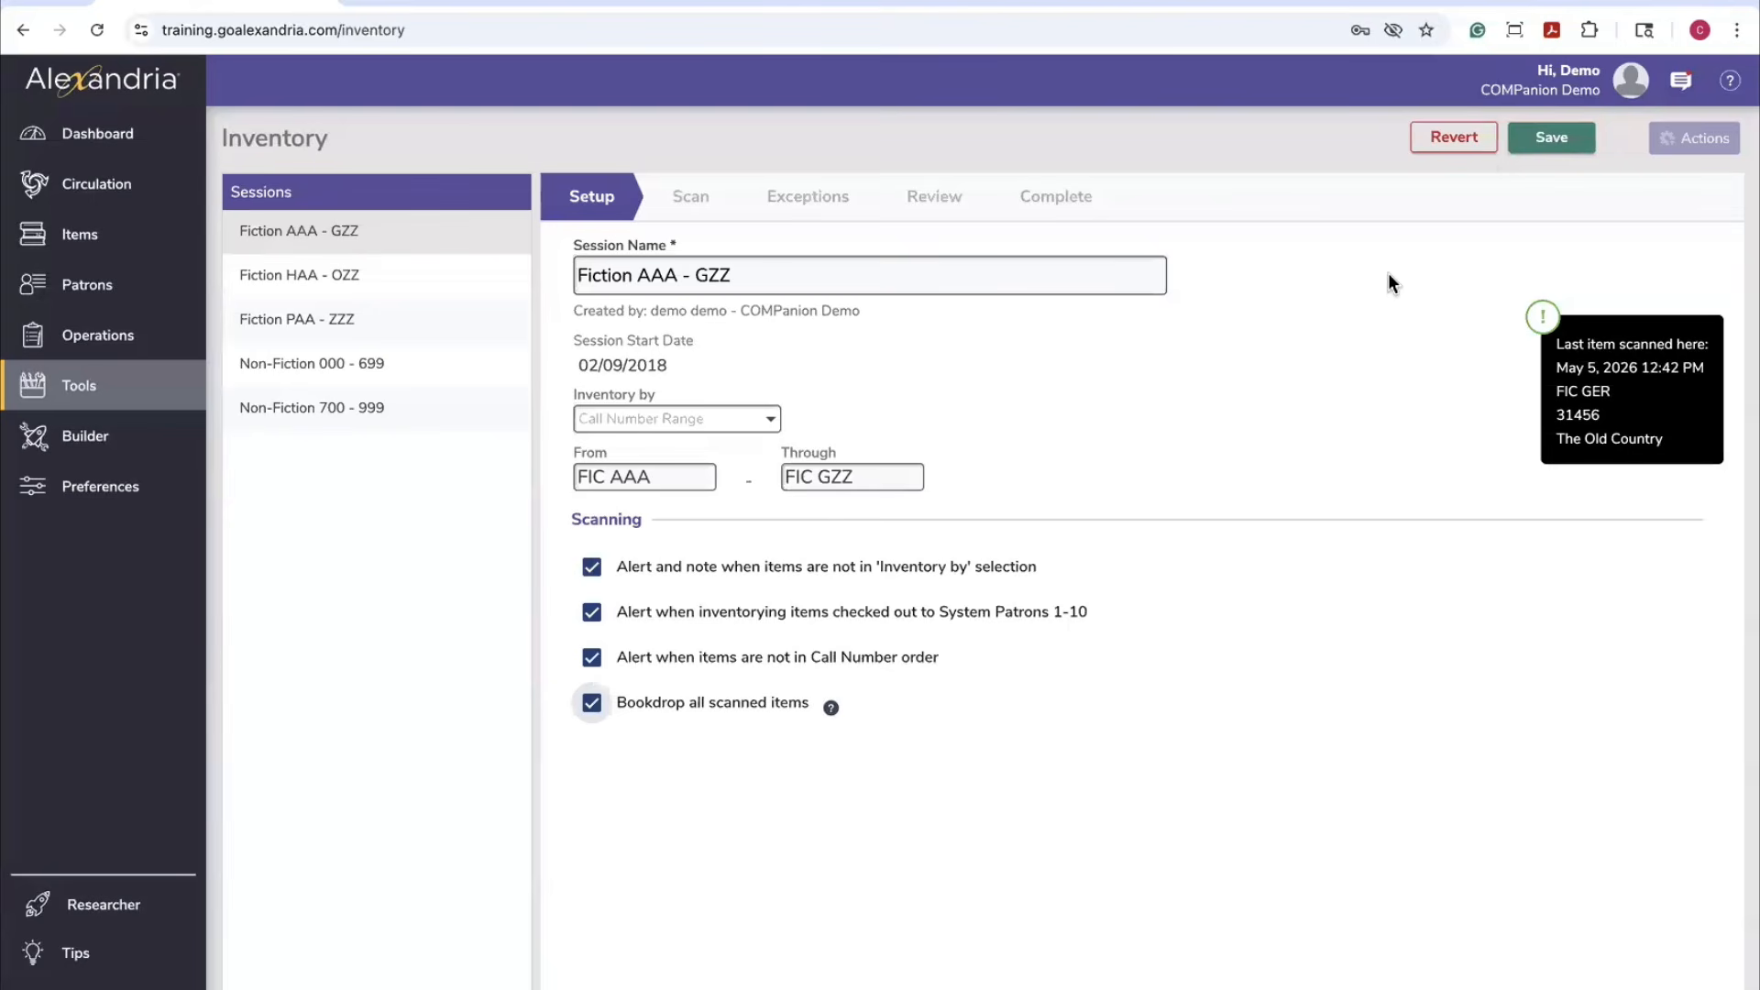
click(1551, 144)
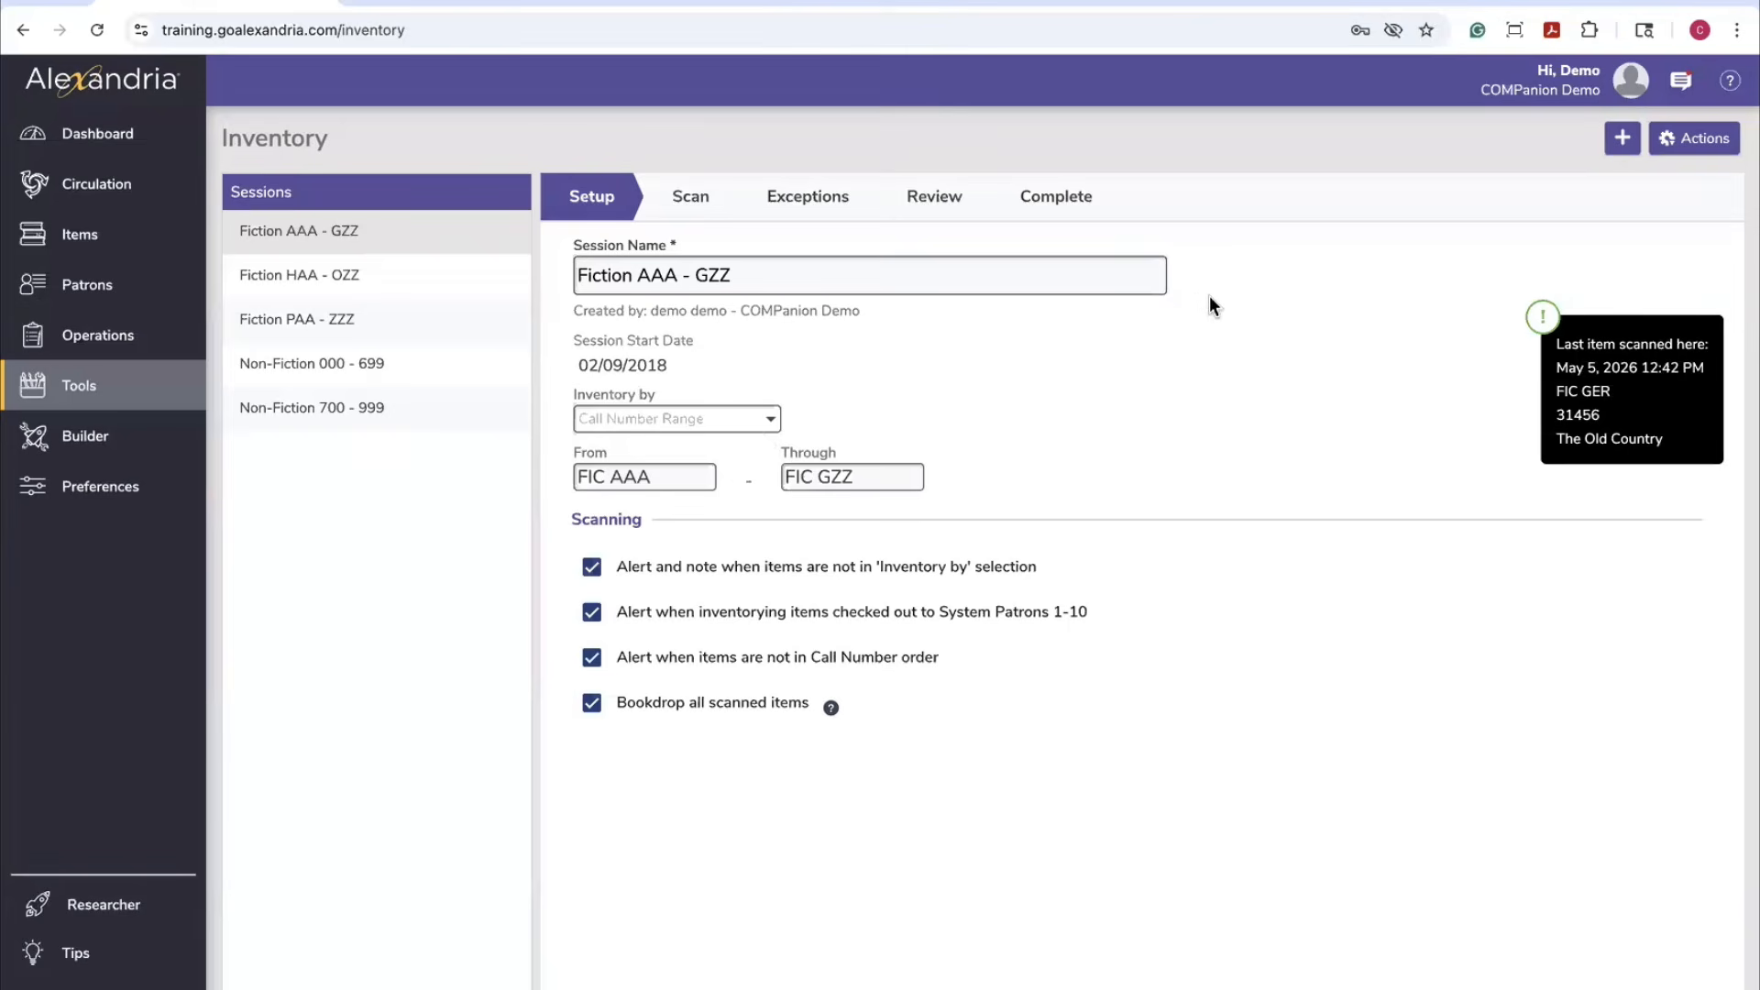
click(1705, 147)
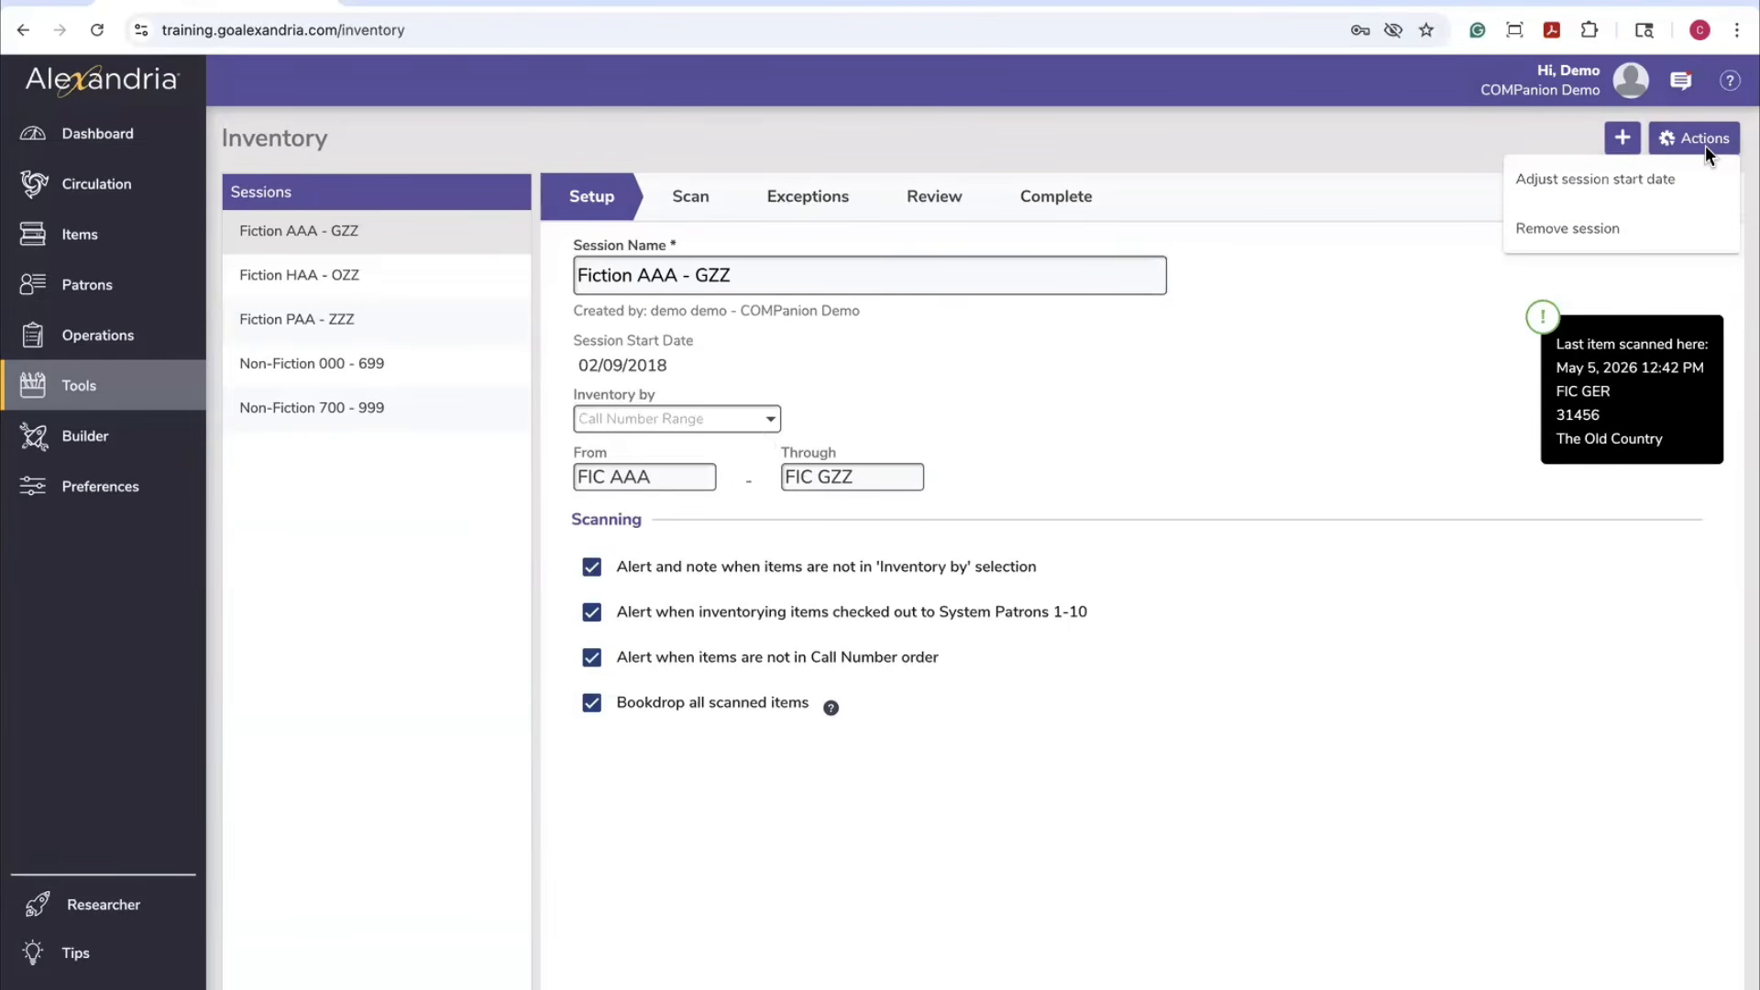
click(1623, 193)
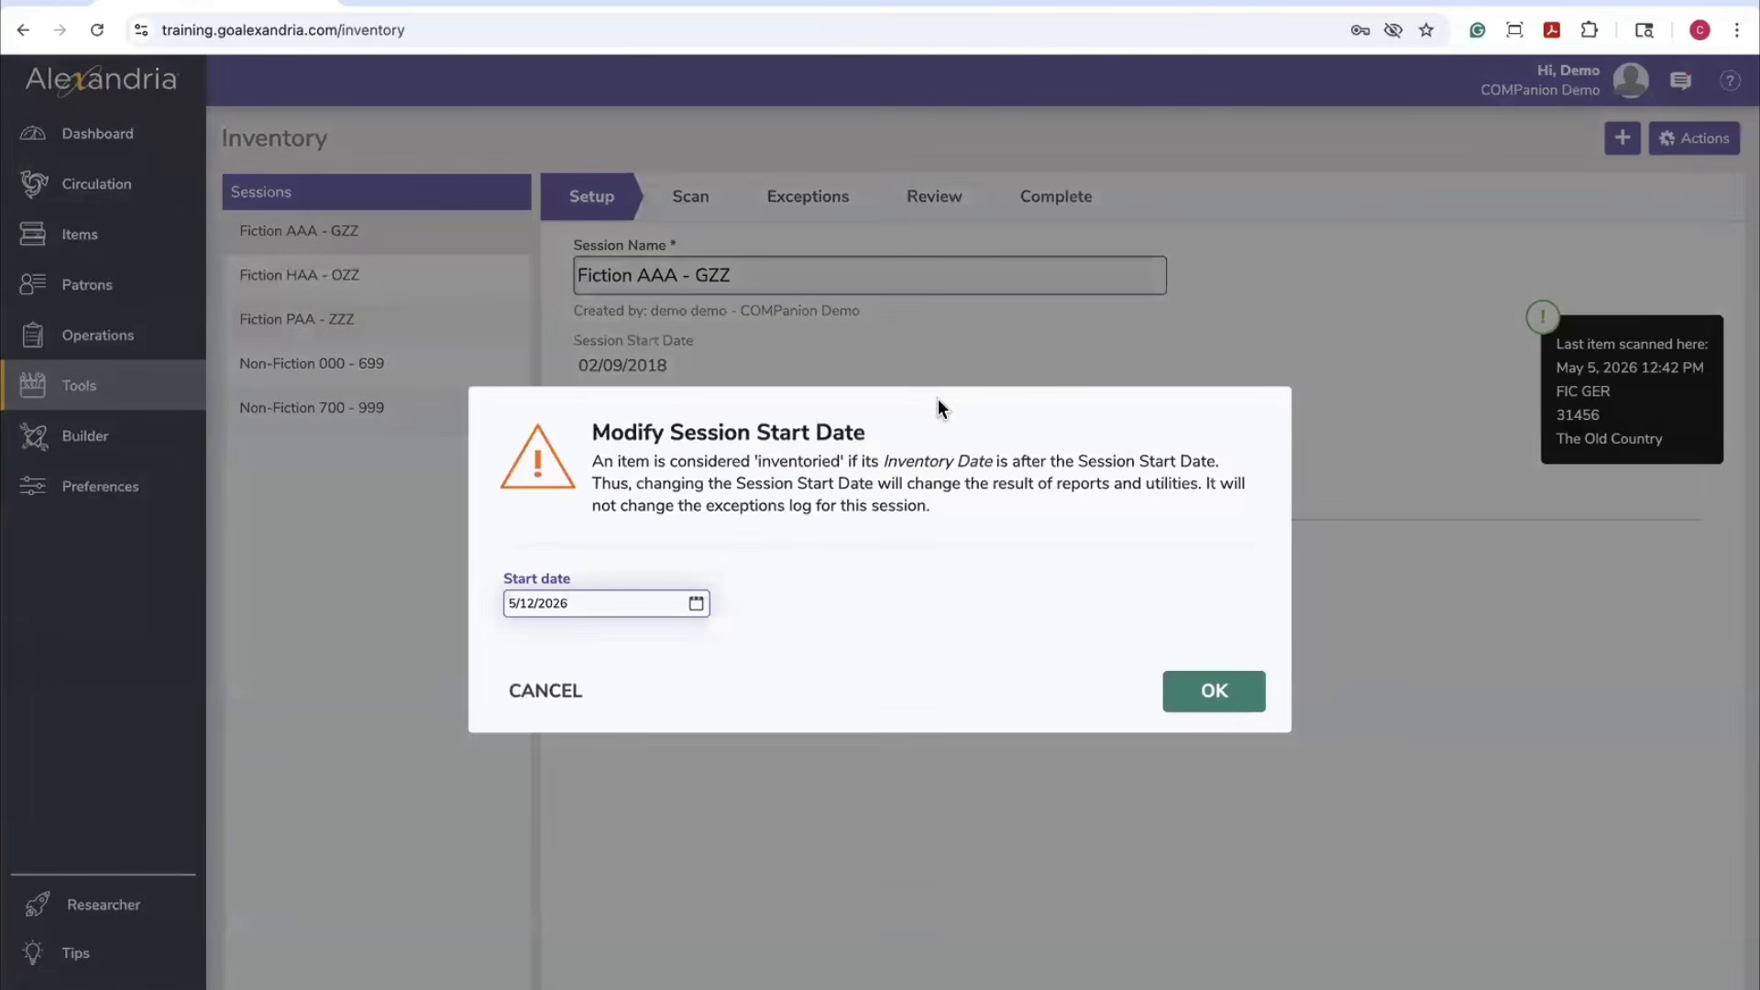
click(1192, 694)
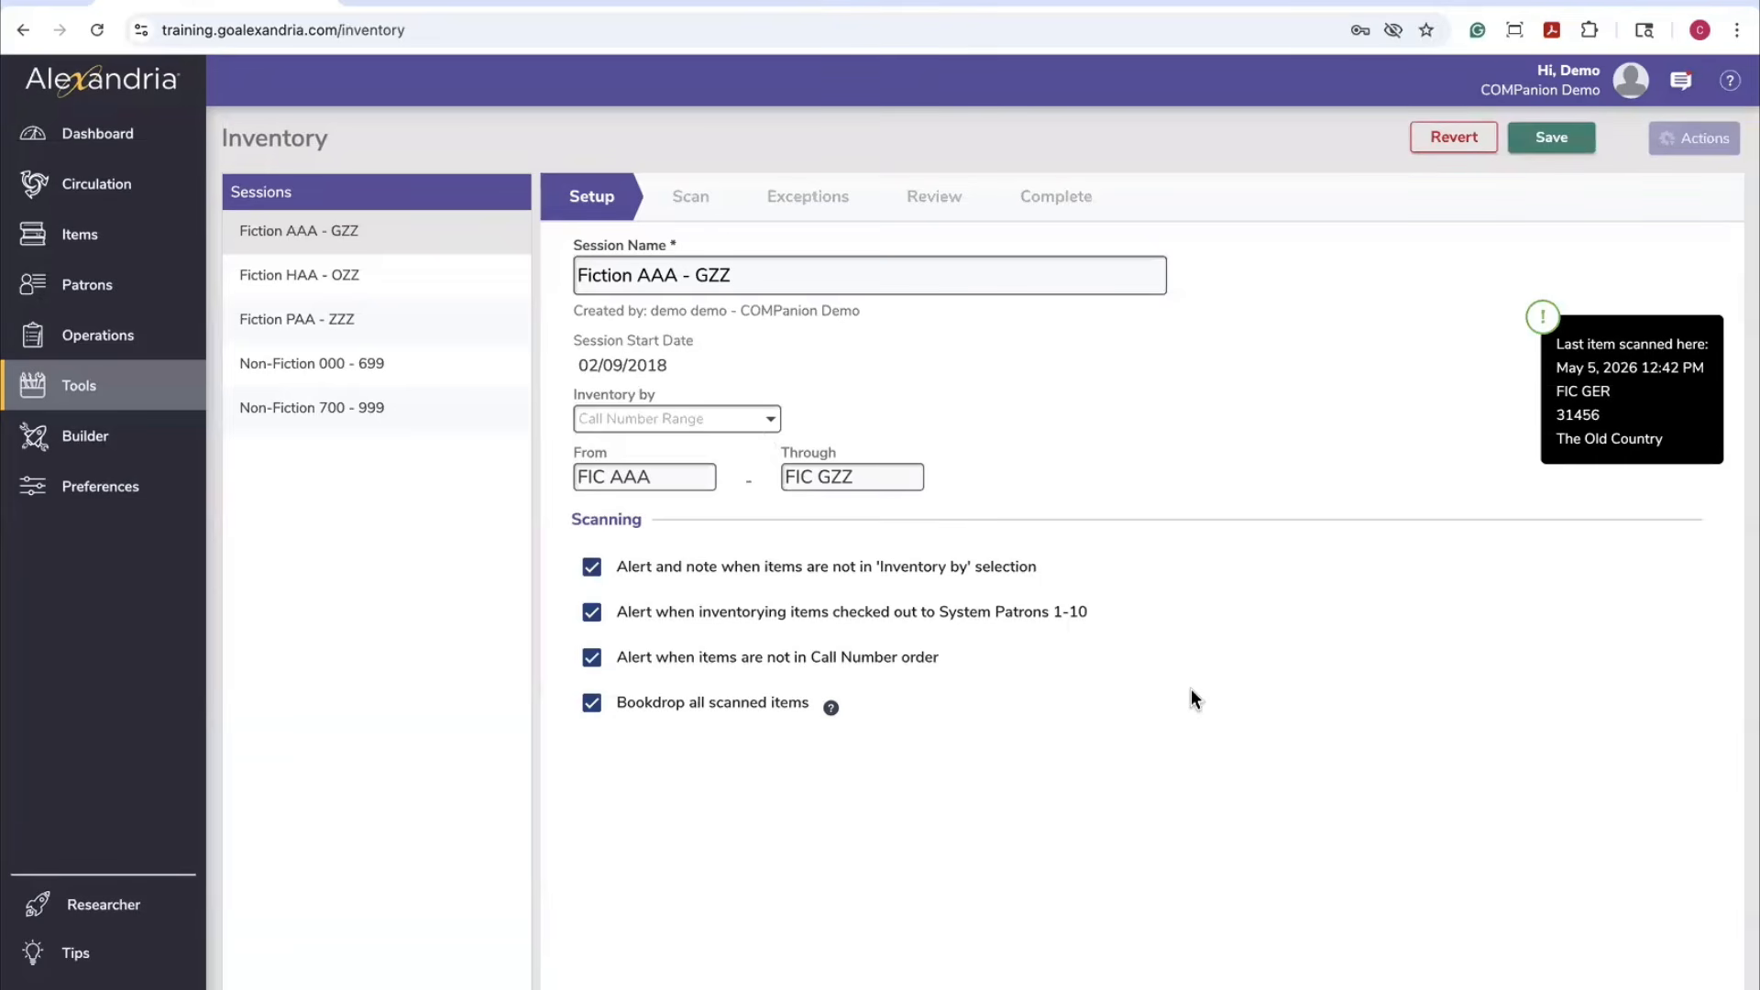
click(1551, 149)
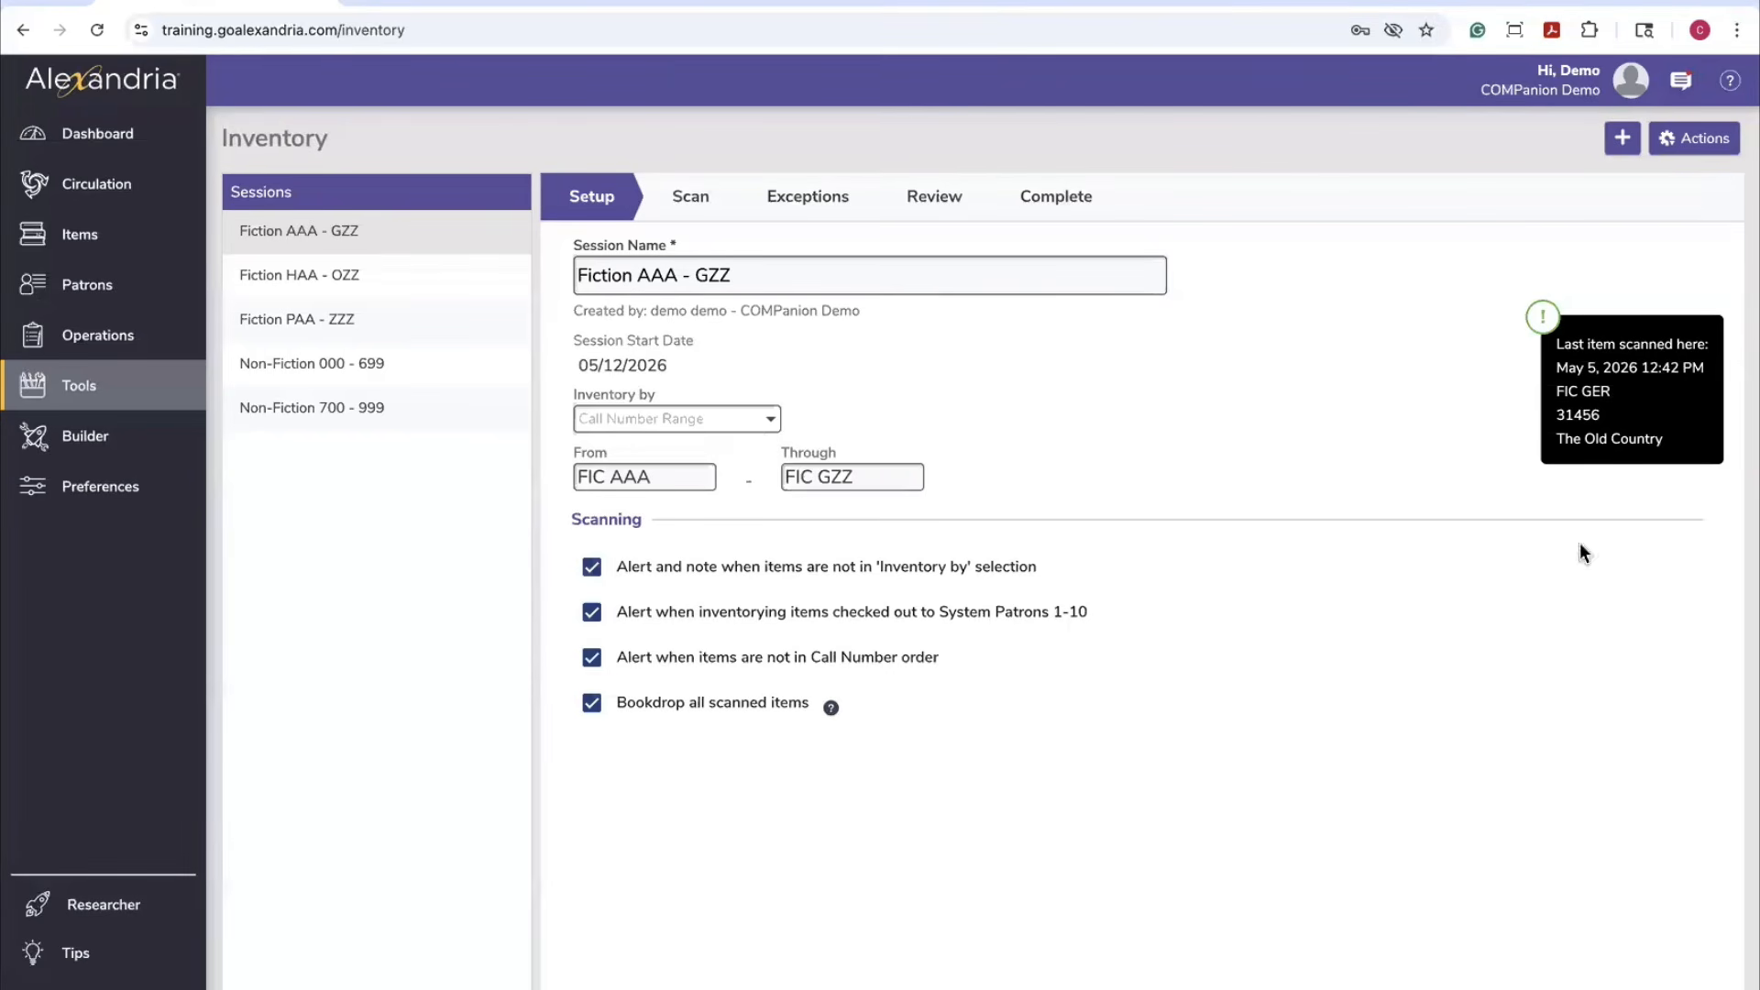
Scan barcodes 31445, 20007 and 21009 into the Fiction AAA - GZZ inventory session
click(663, 212)
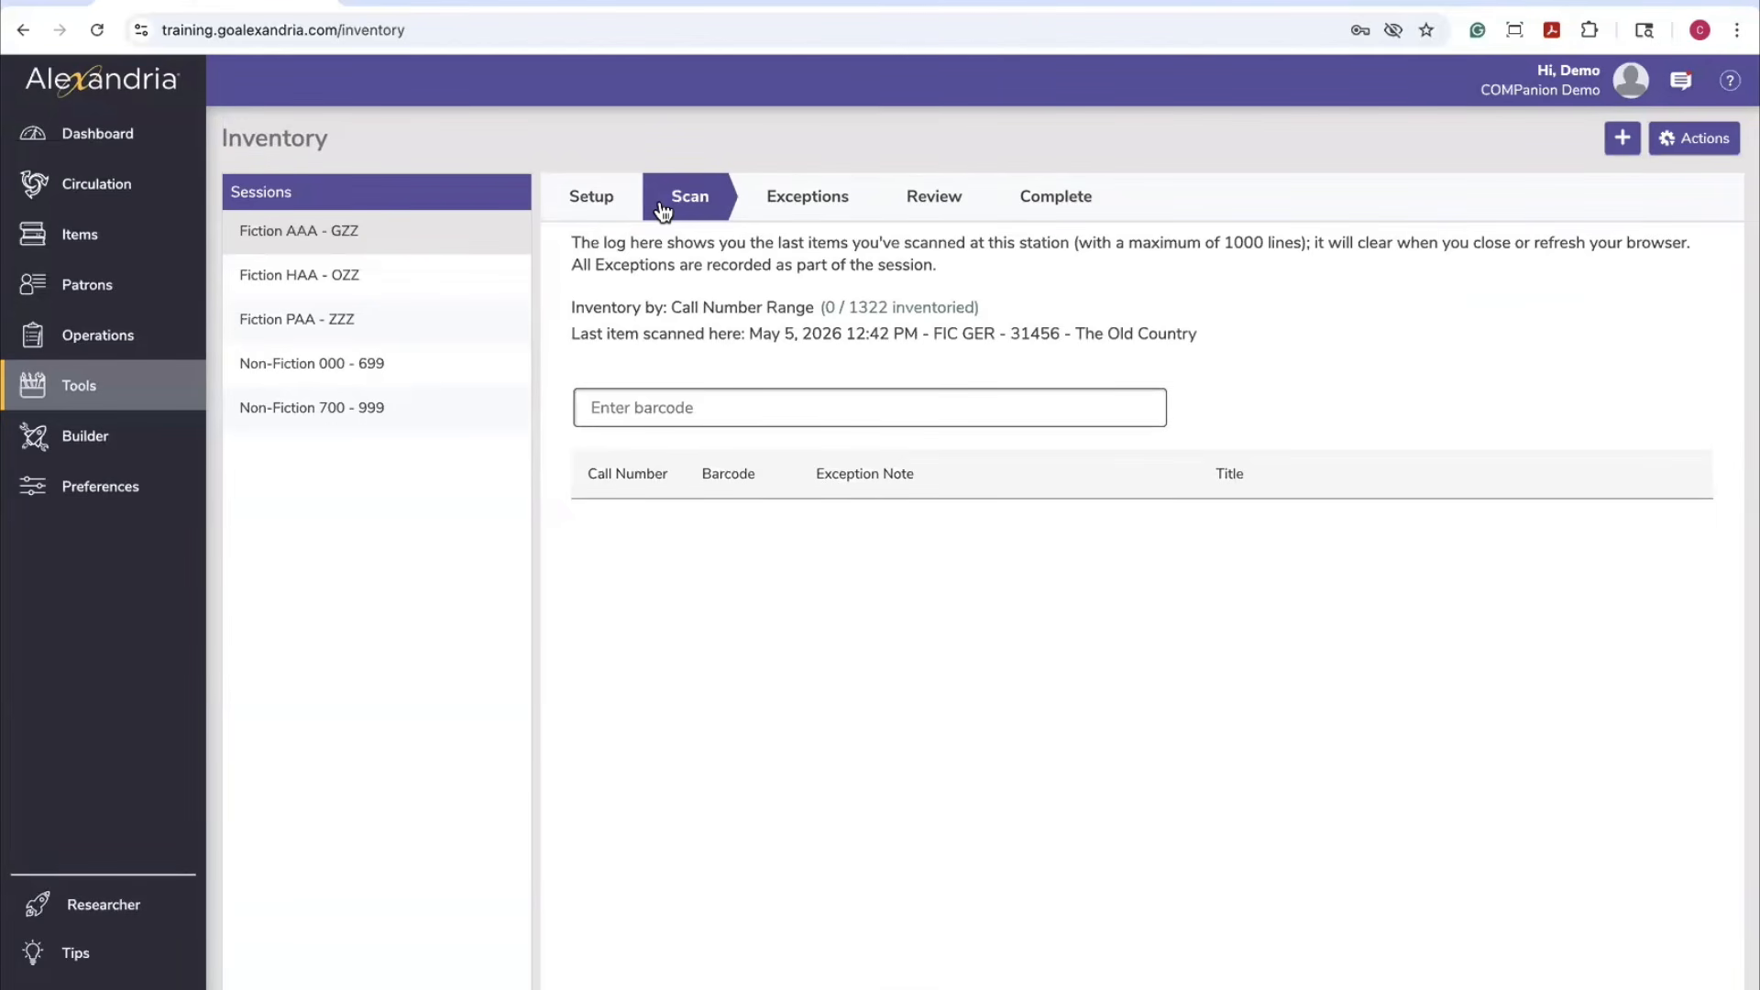
click(660, 415)
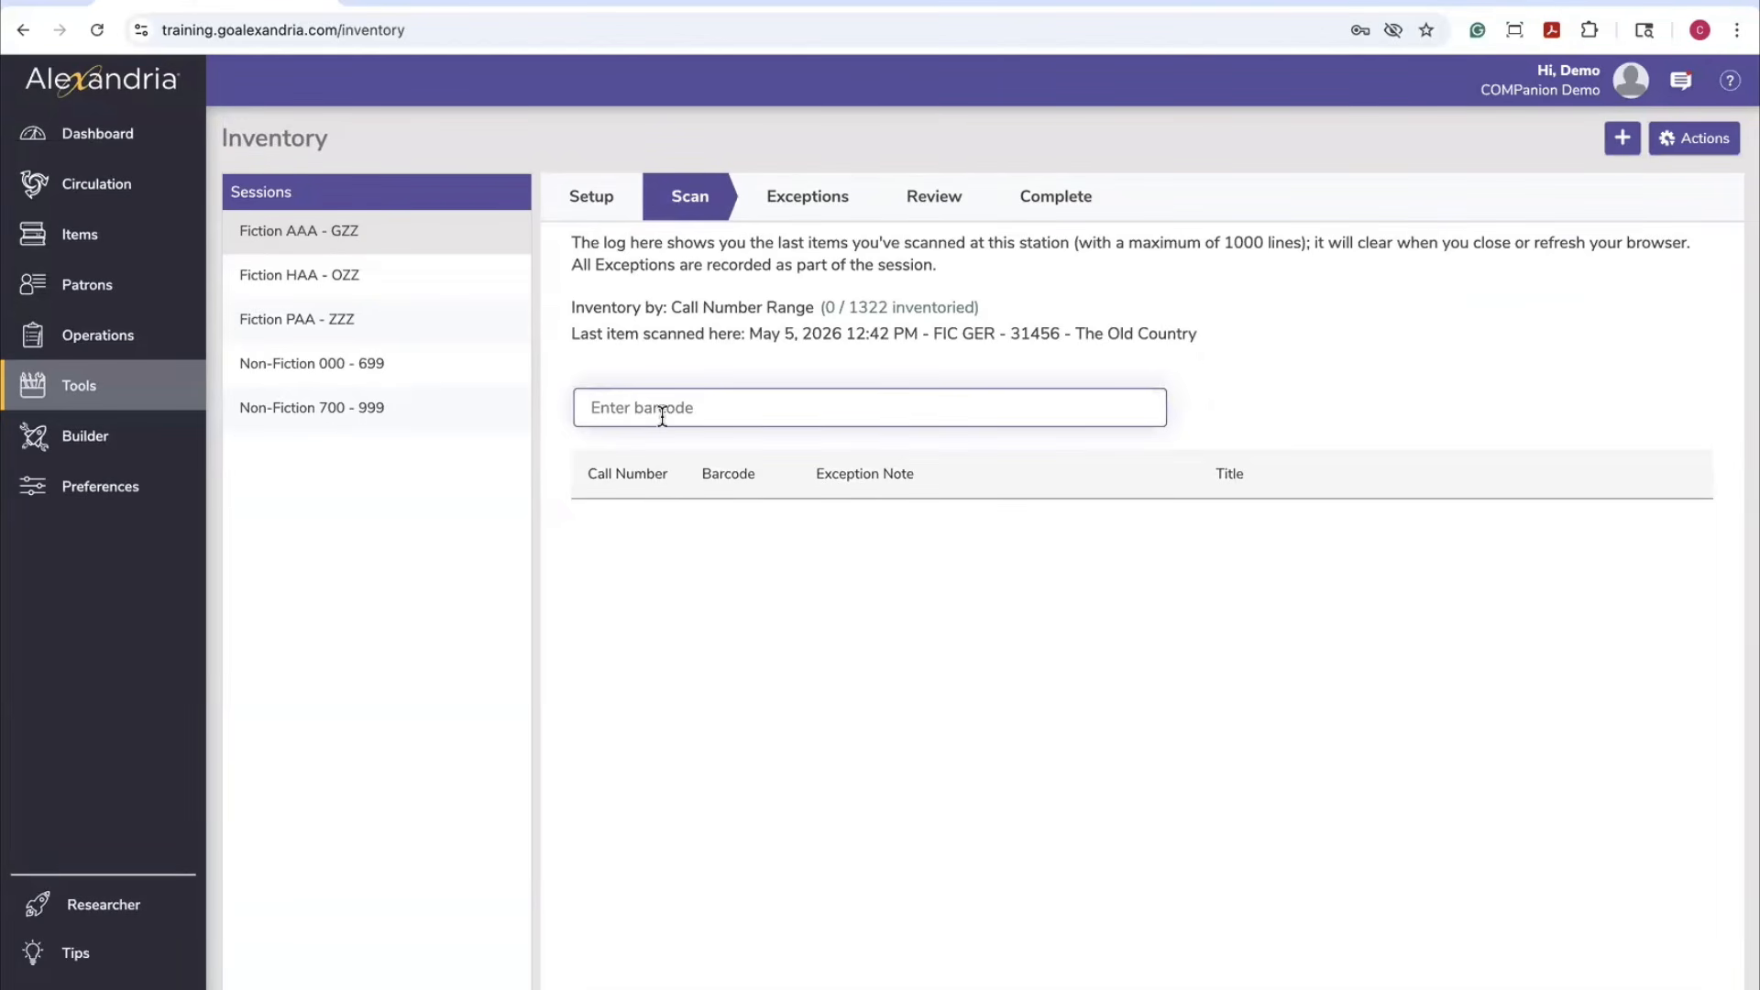
text(31445)
key(Return)
text(200)
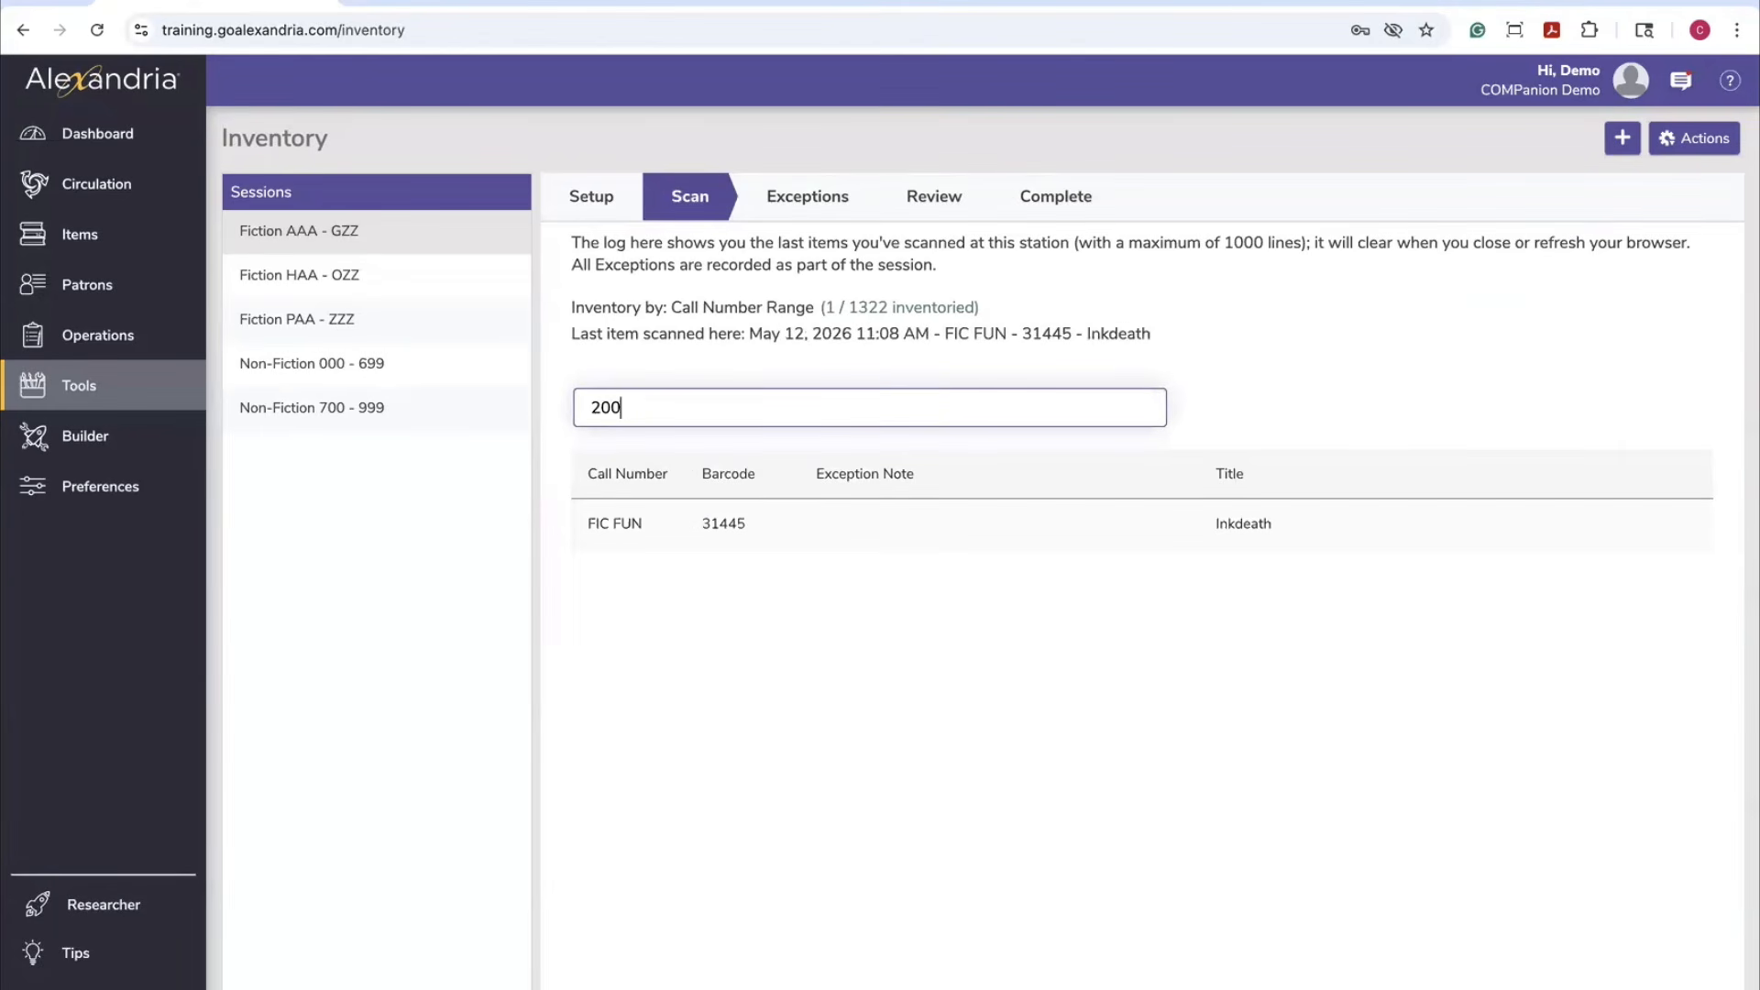
text(07)
key(Return)
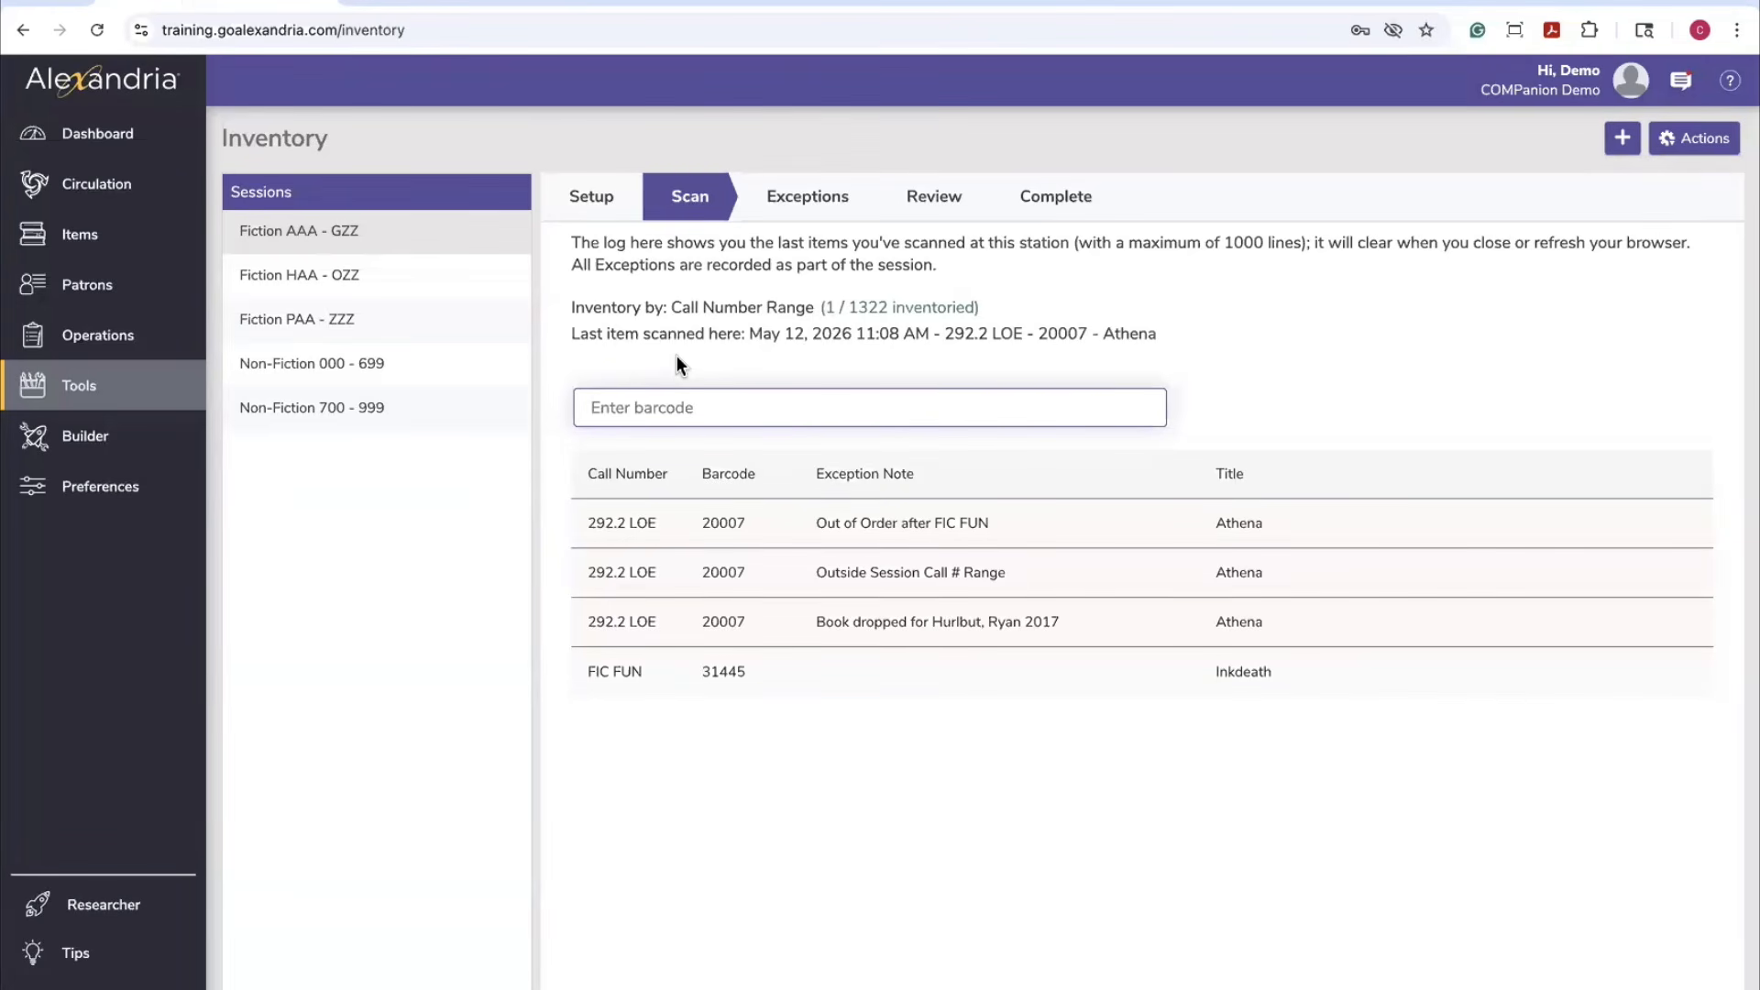
text(21009)
key(Return)
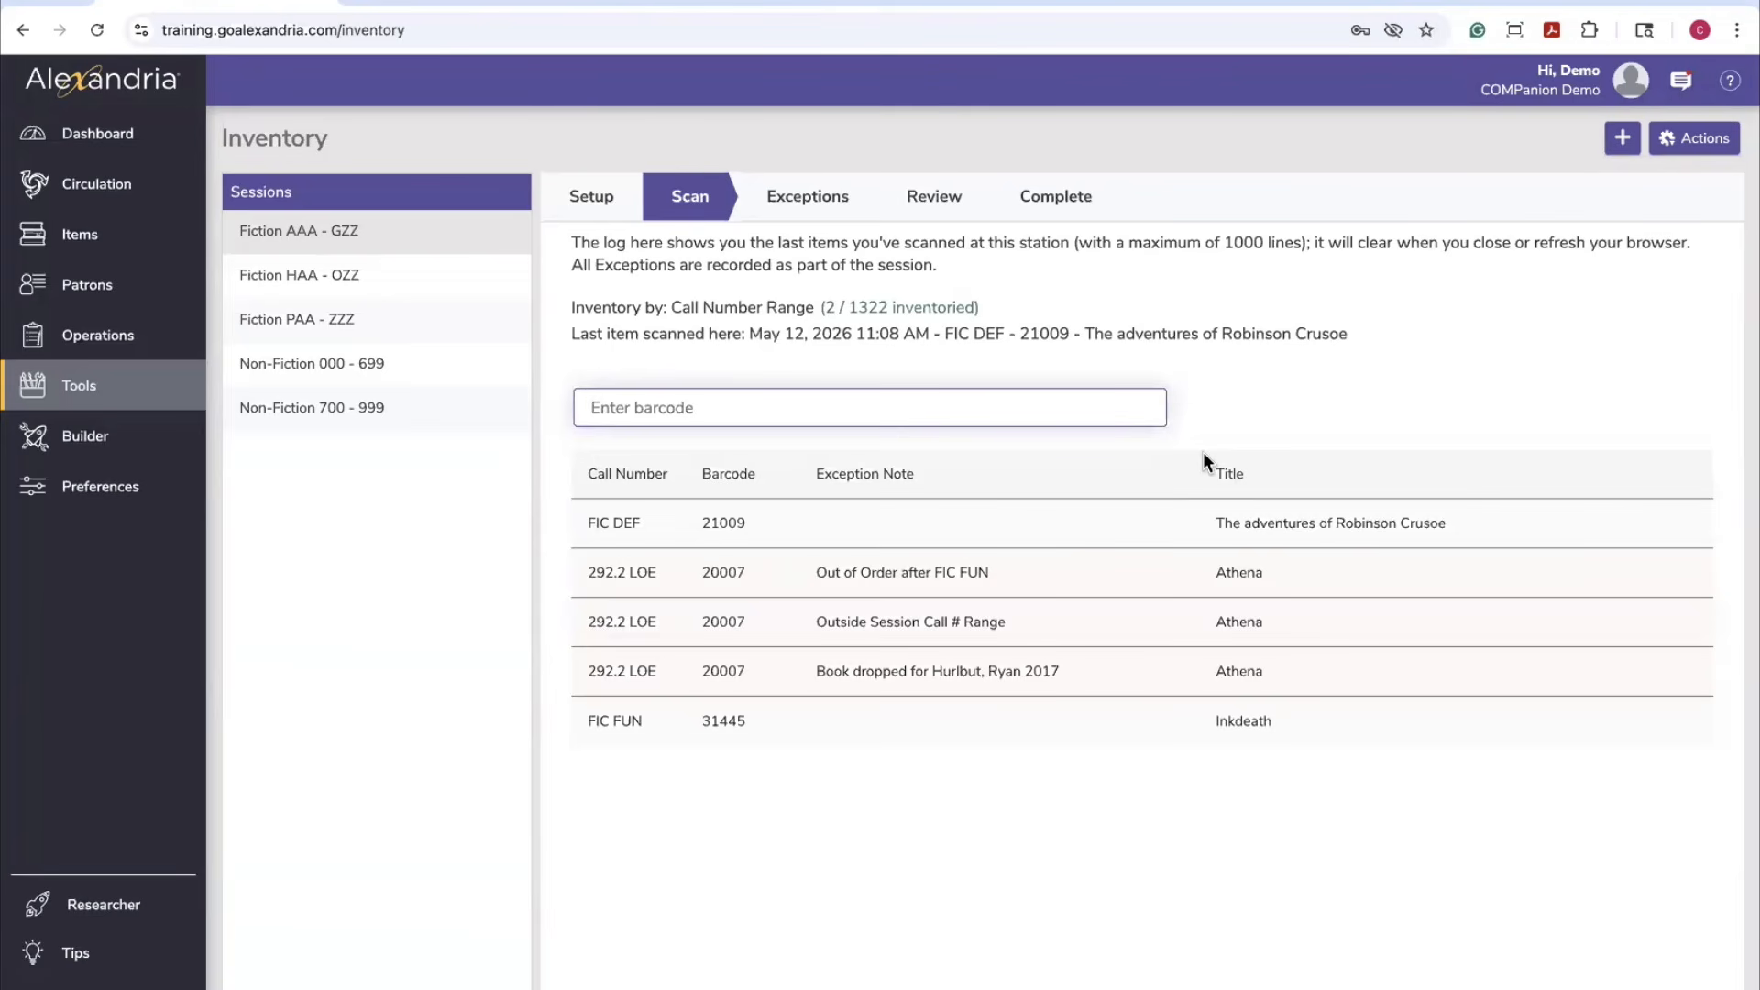
Leave the inventory session for the Dashboard and return to its scan log
click(71, 147)
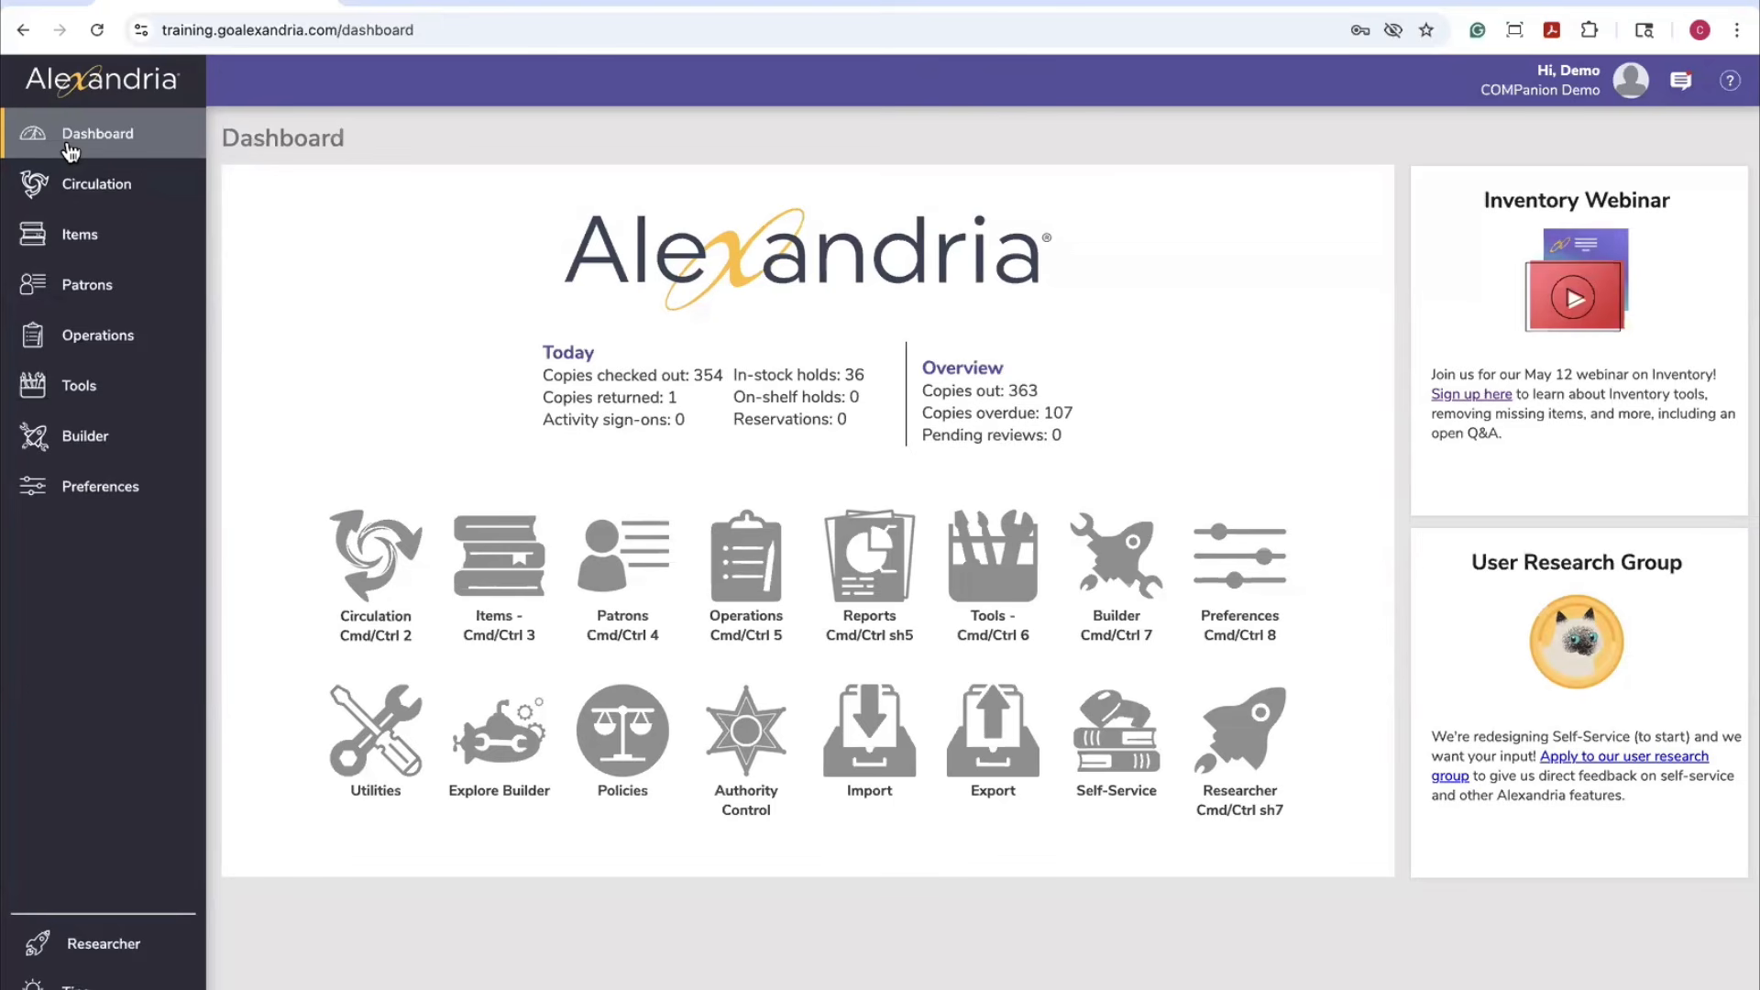
click(161, 387)
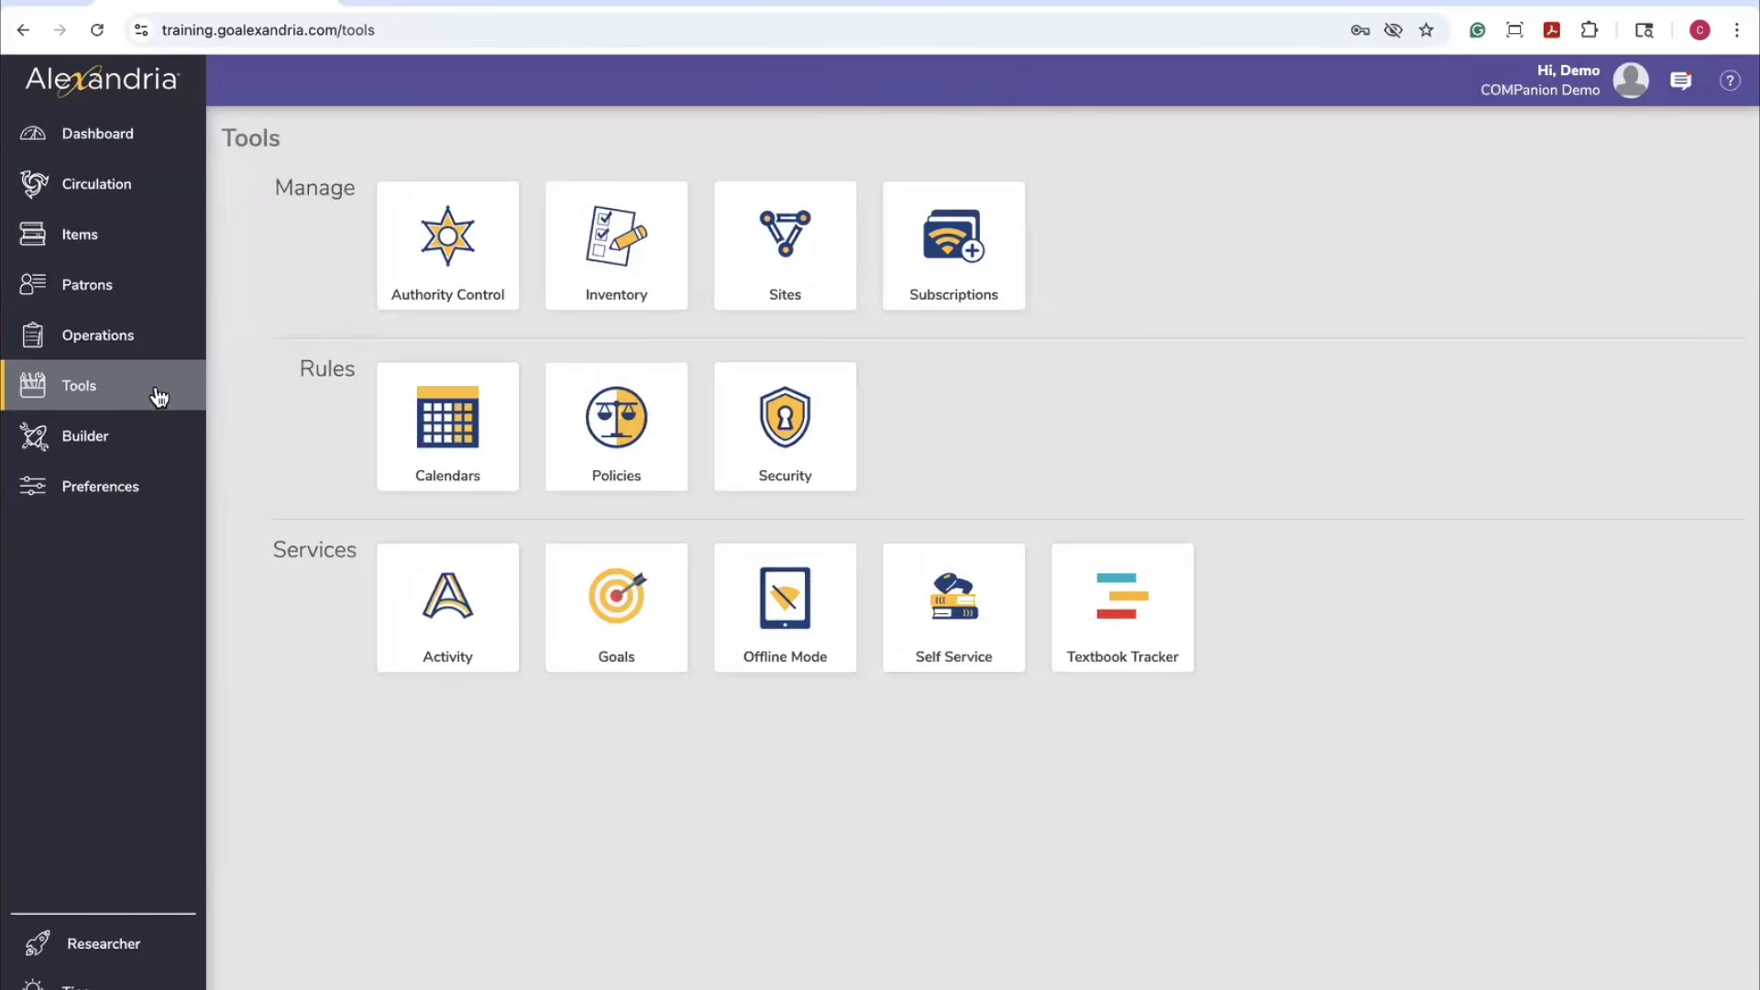
click(633, 241)
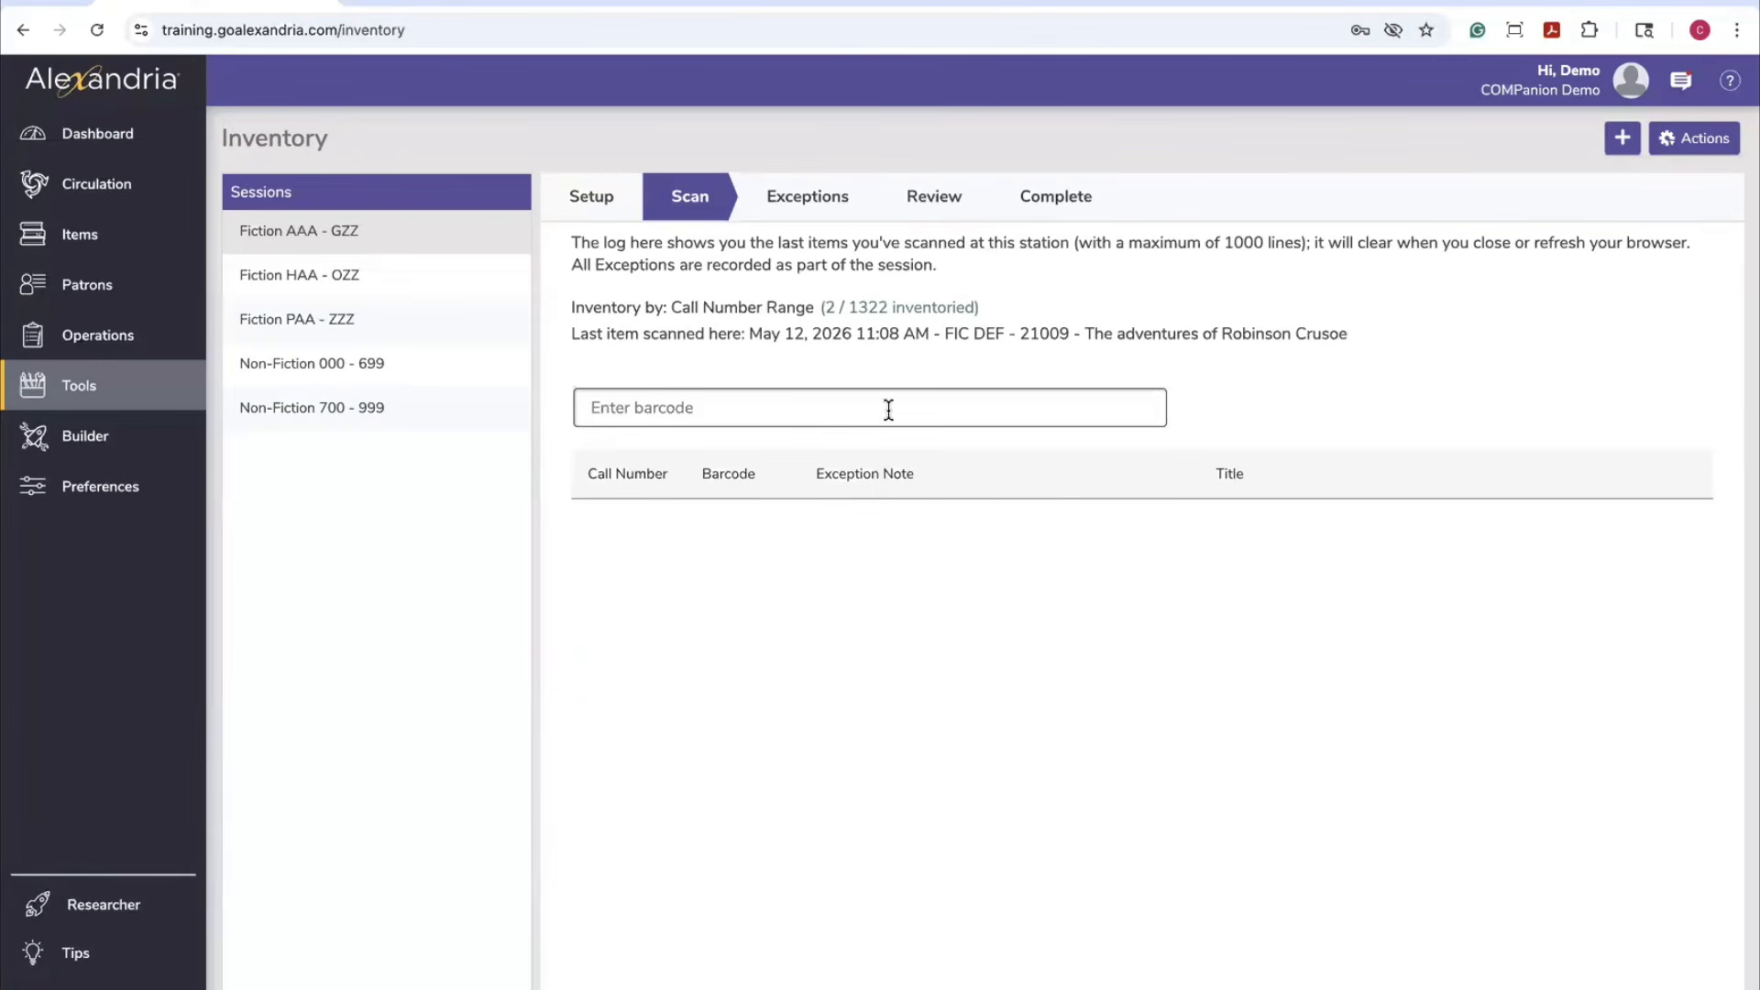
Examine the session's exceptions and the list of items out of call number order
click(781, 188)
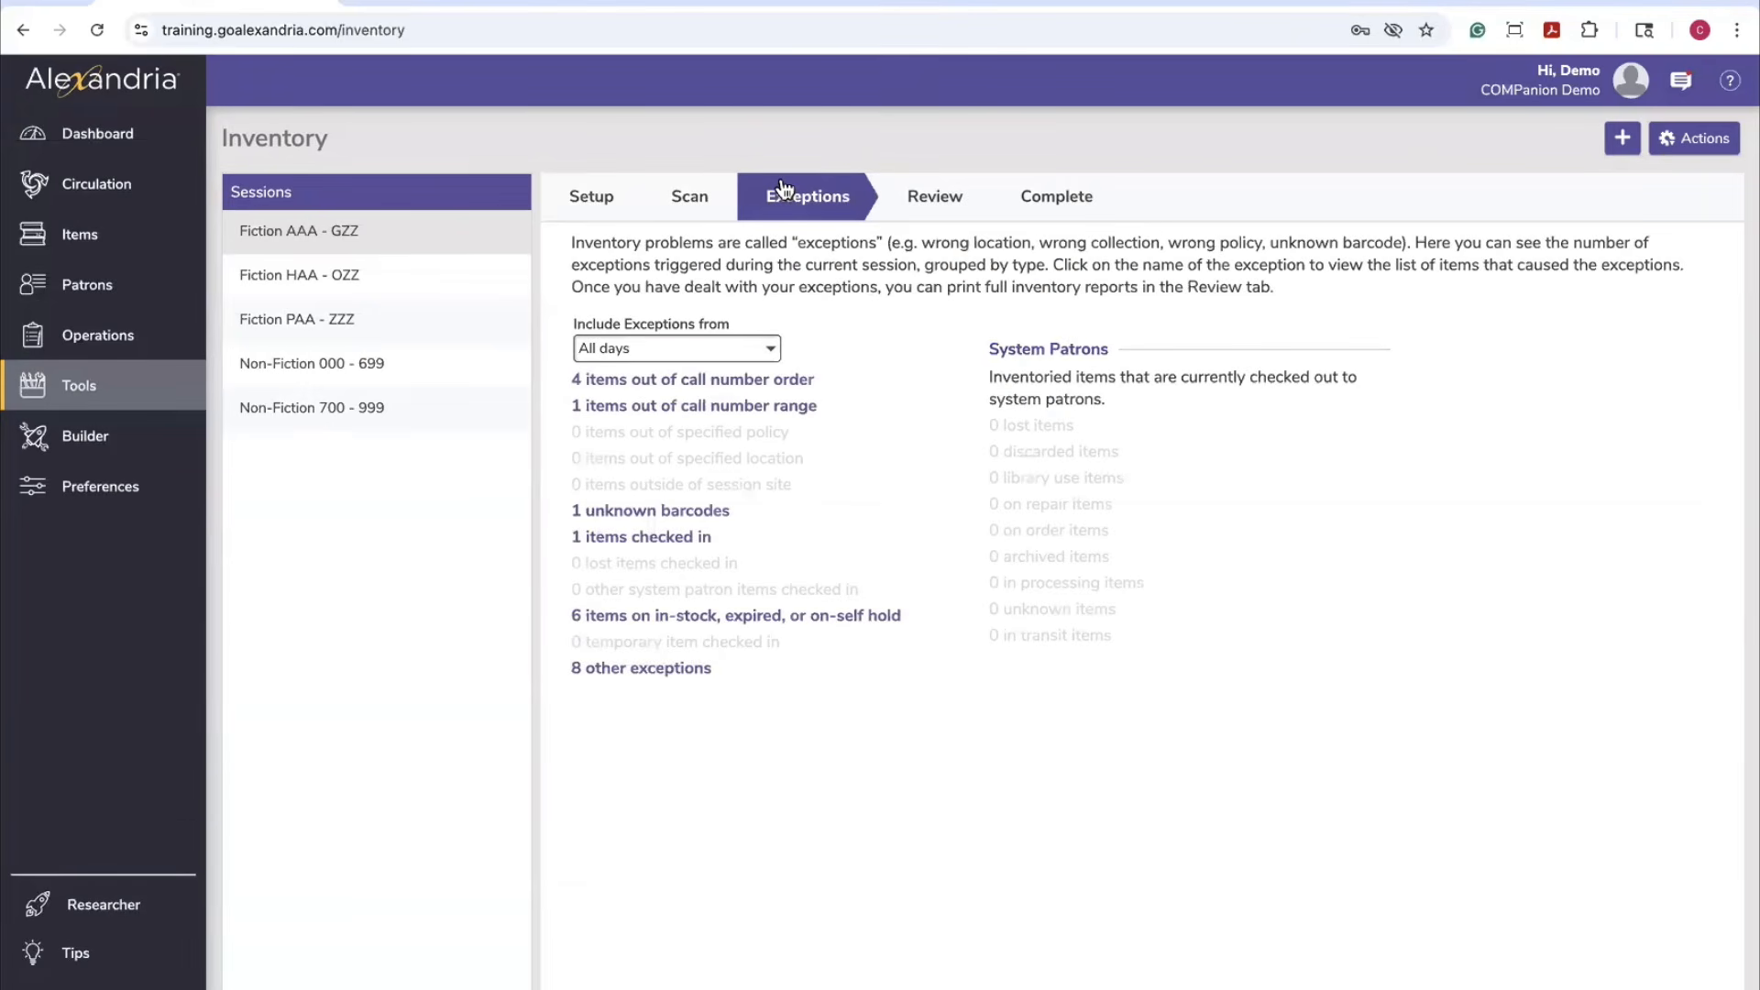
click(740, 380)
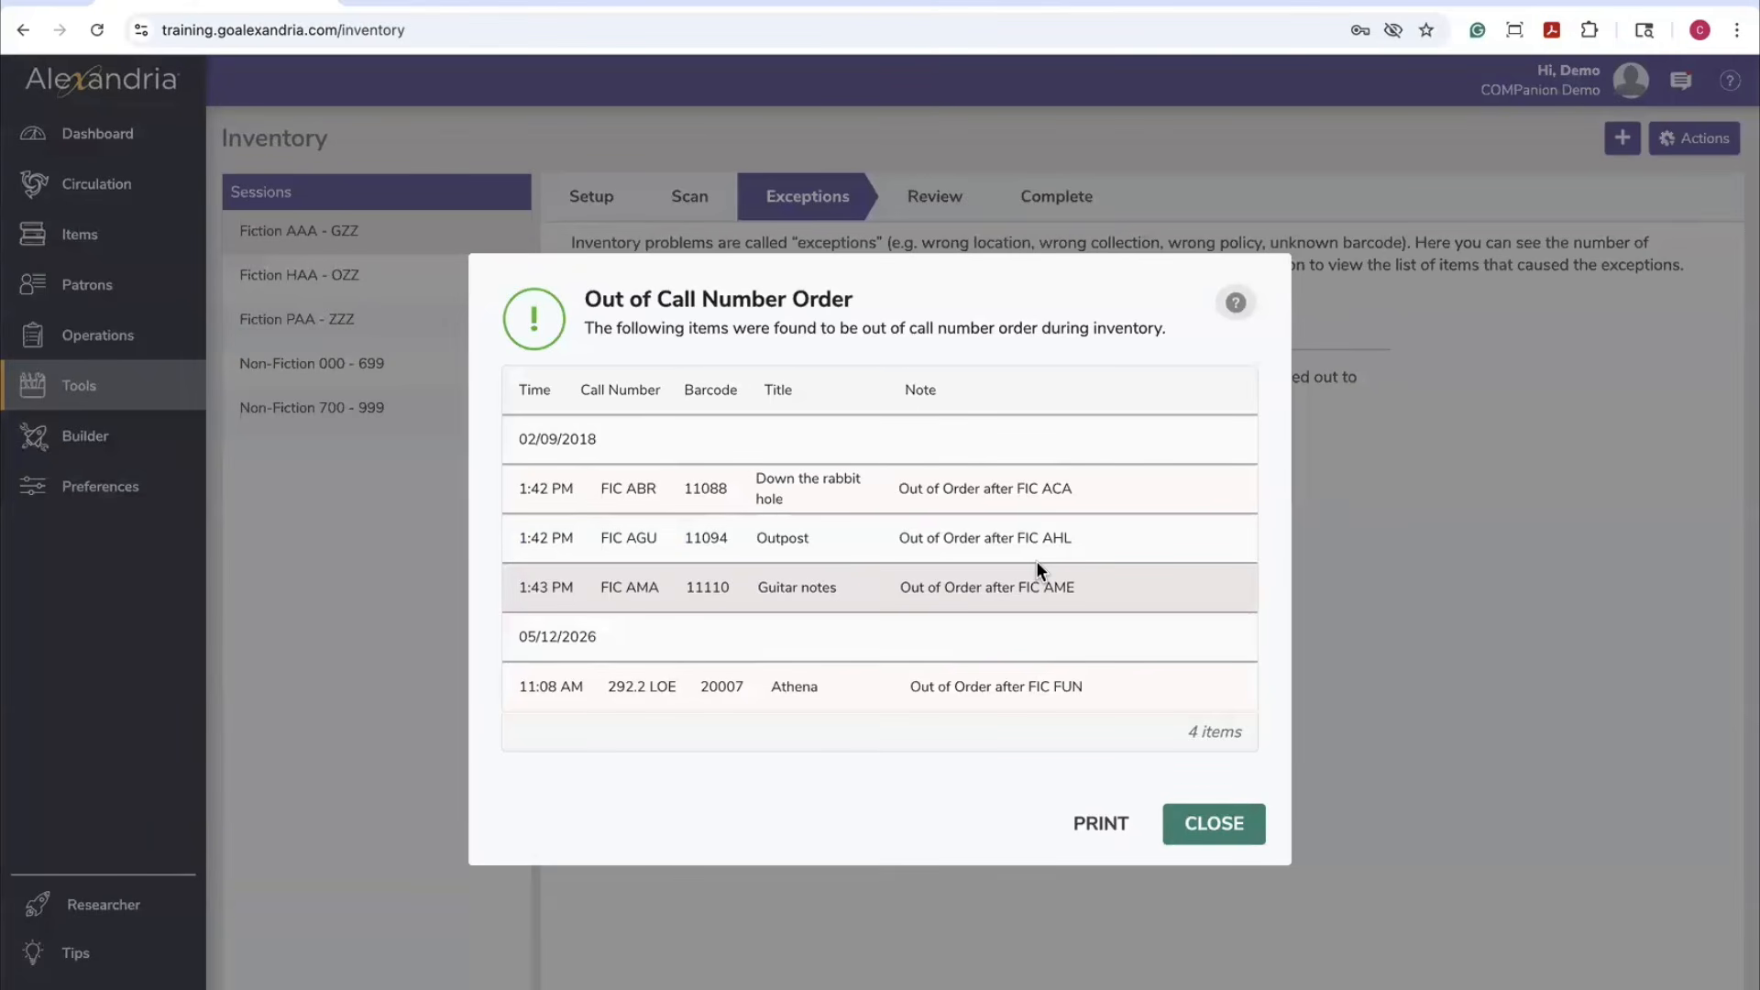
click(1246, 841)
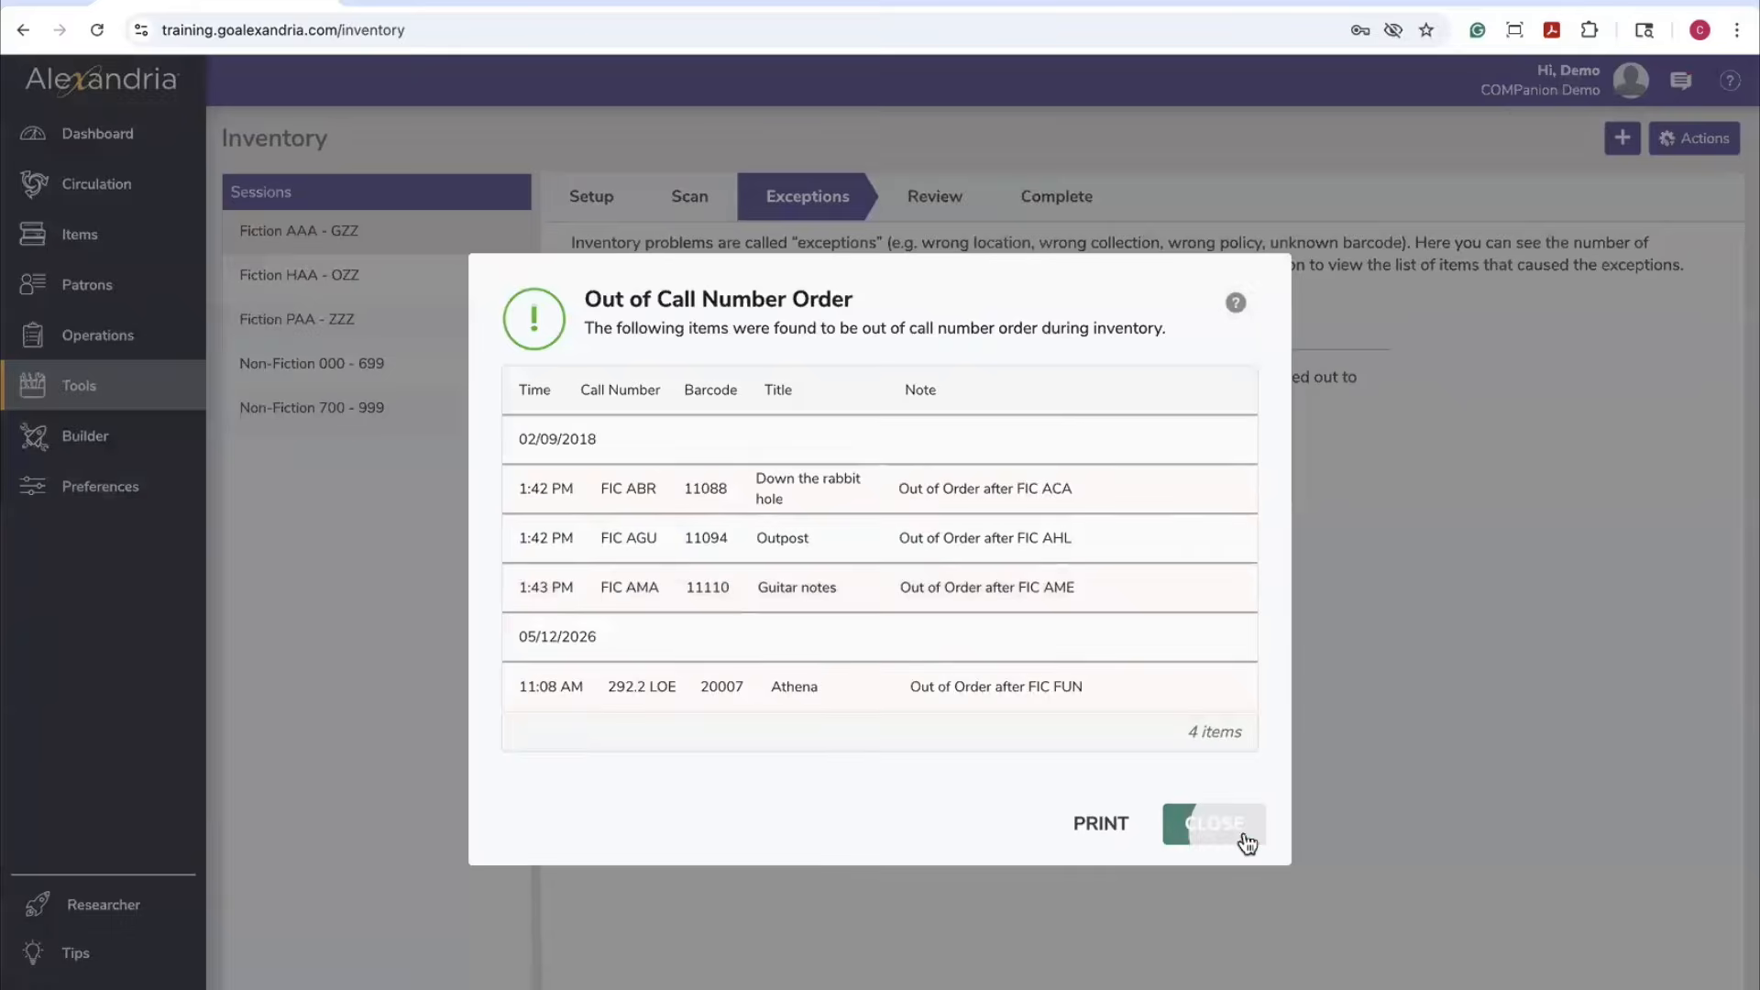
Run the Copies Not Inventoried report for the Fiction AAA - GZZ session
click(932, 200)
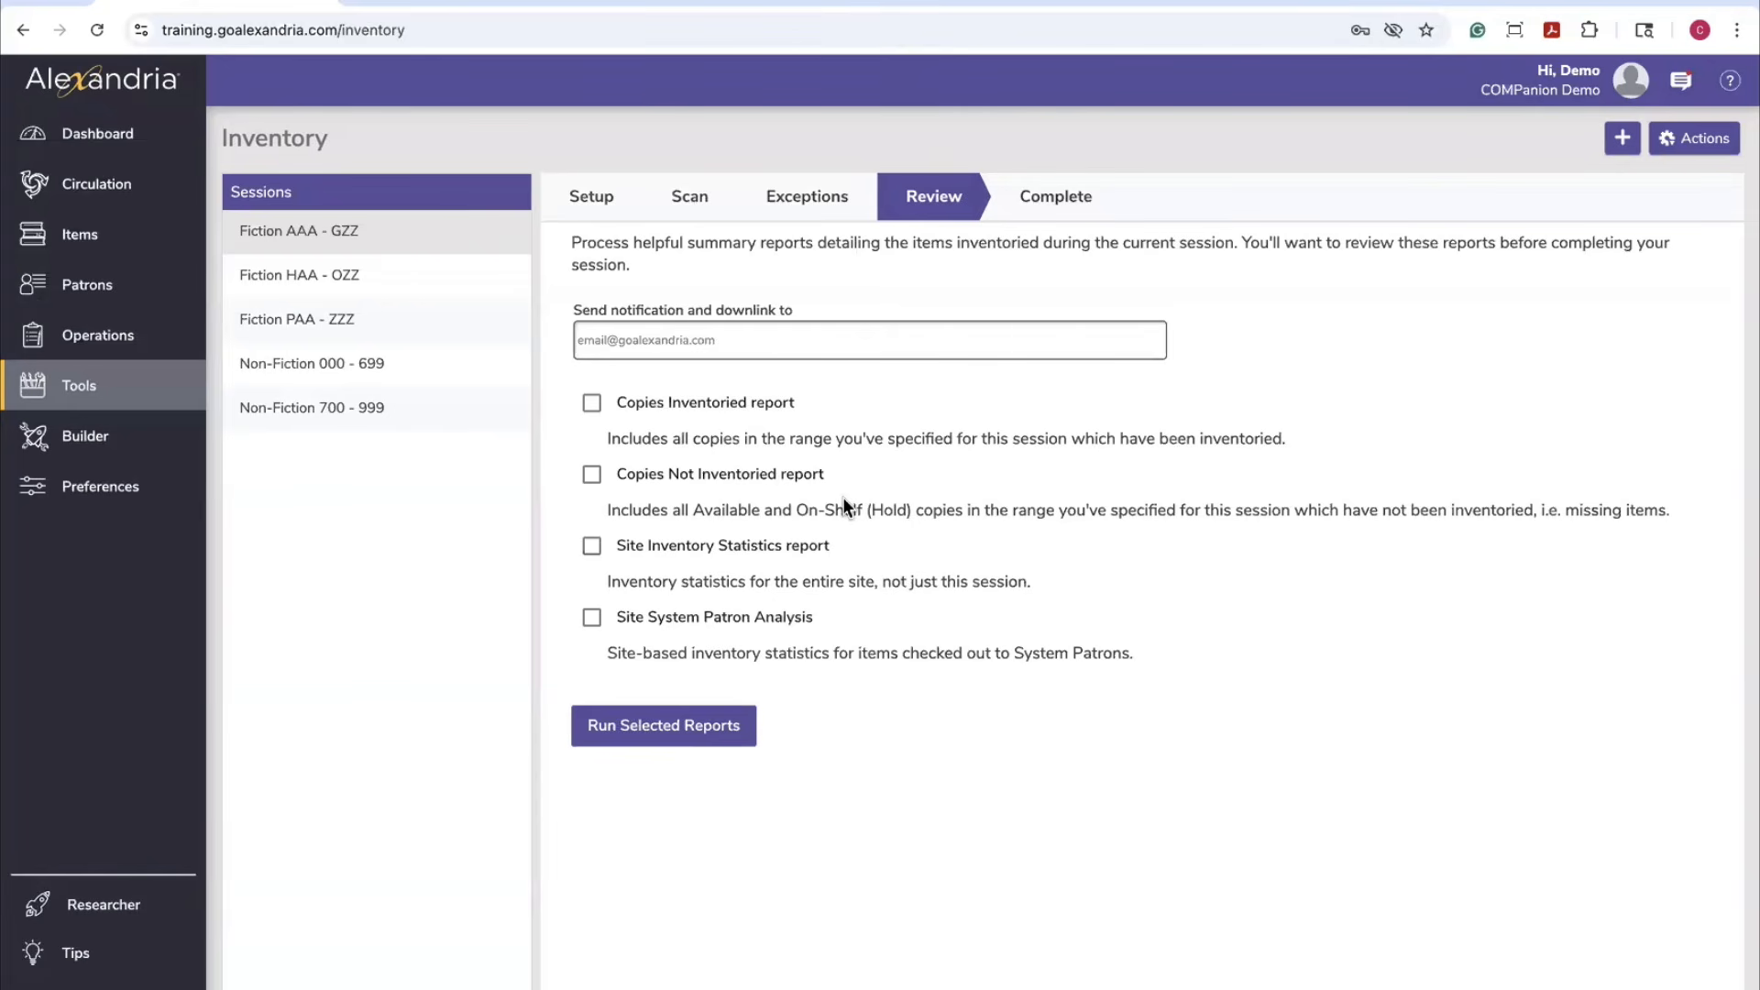
click(563, 214)
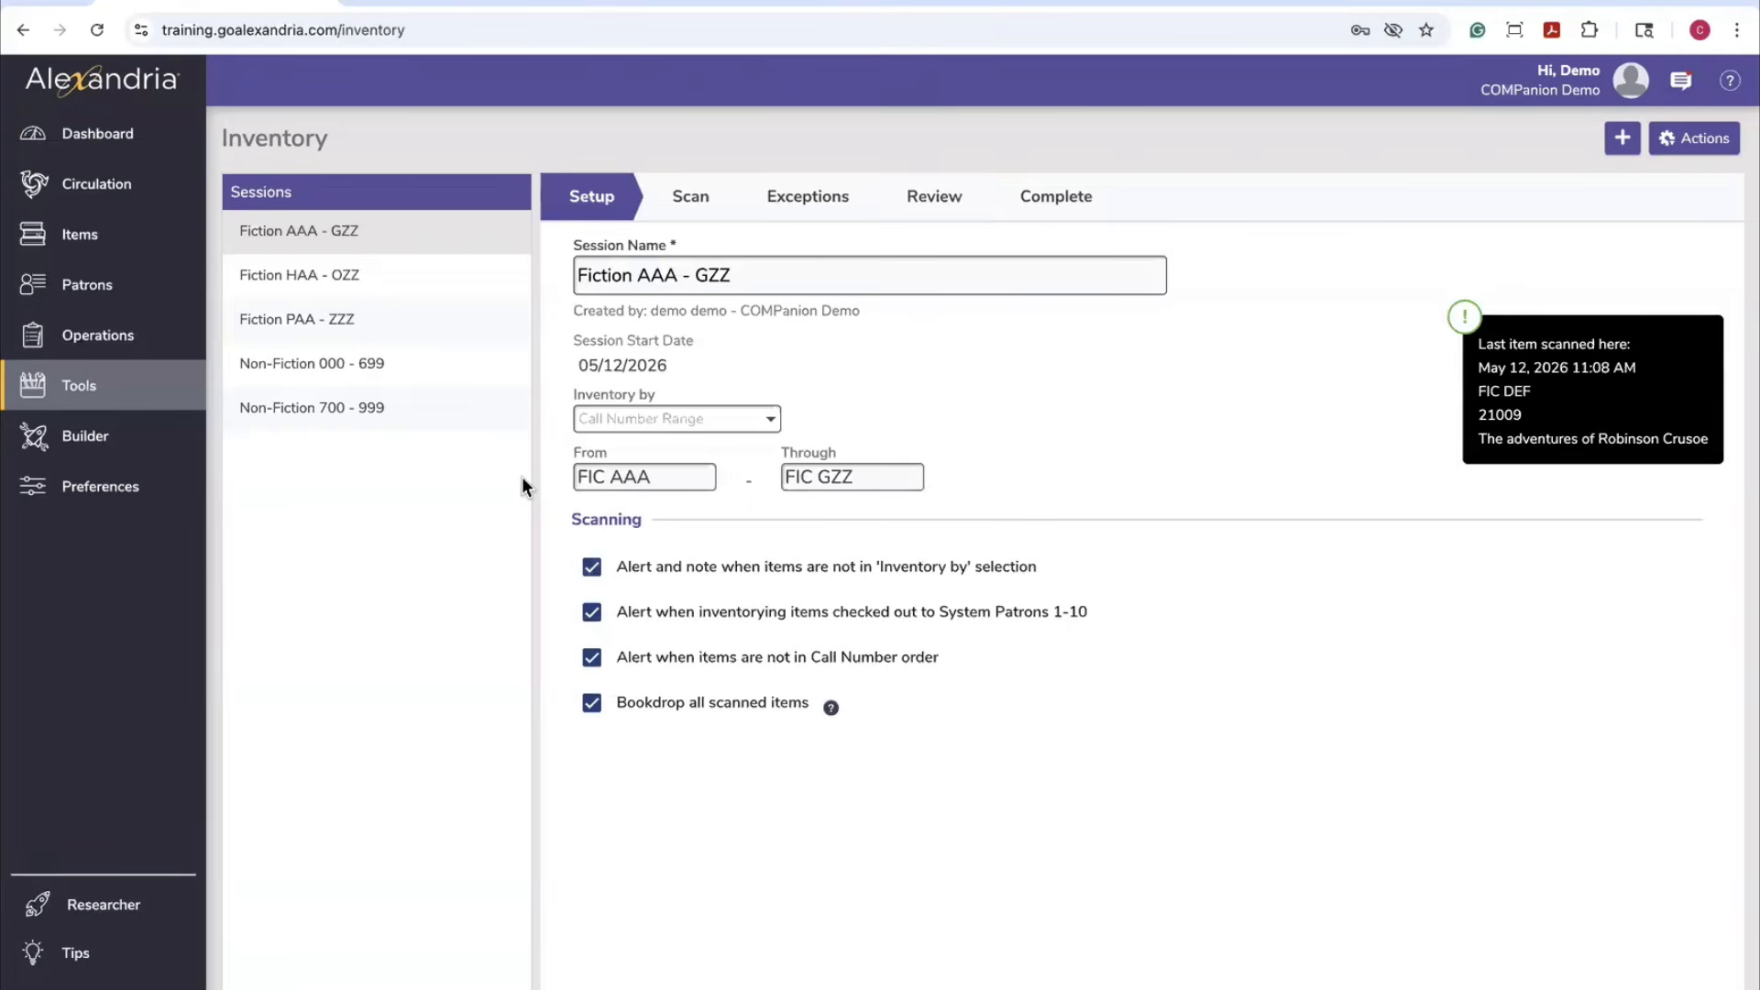
click(945, 205)
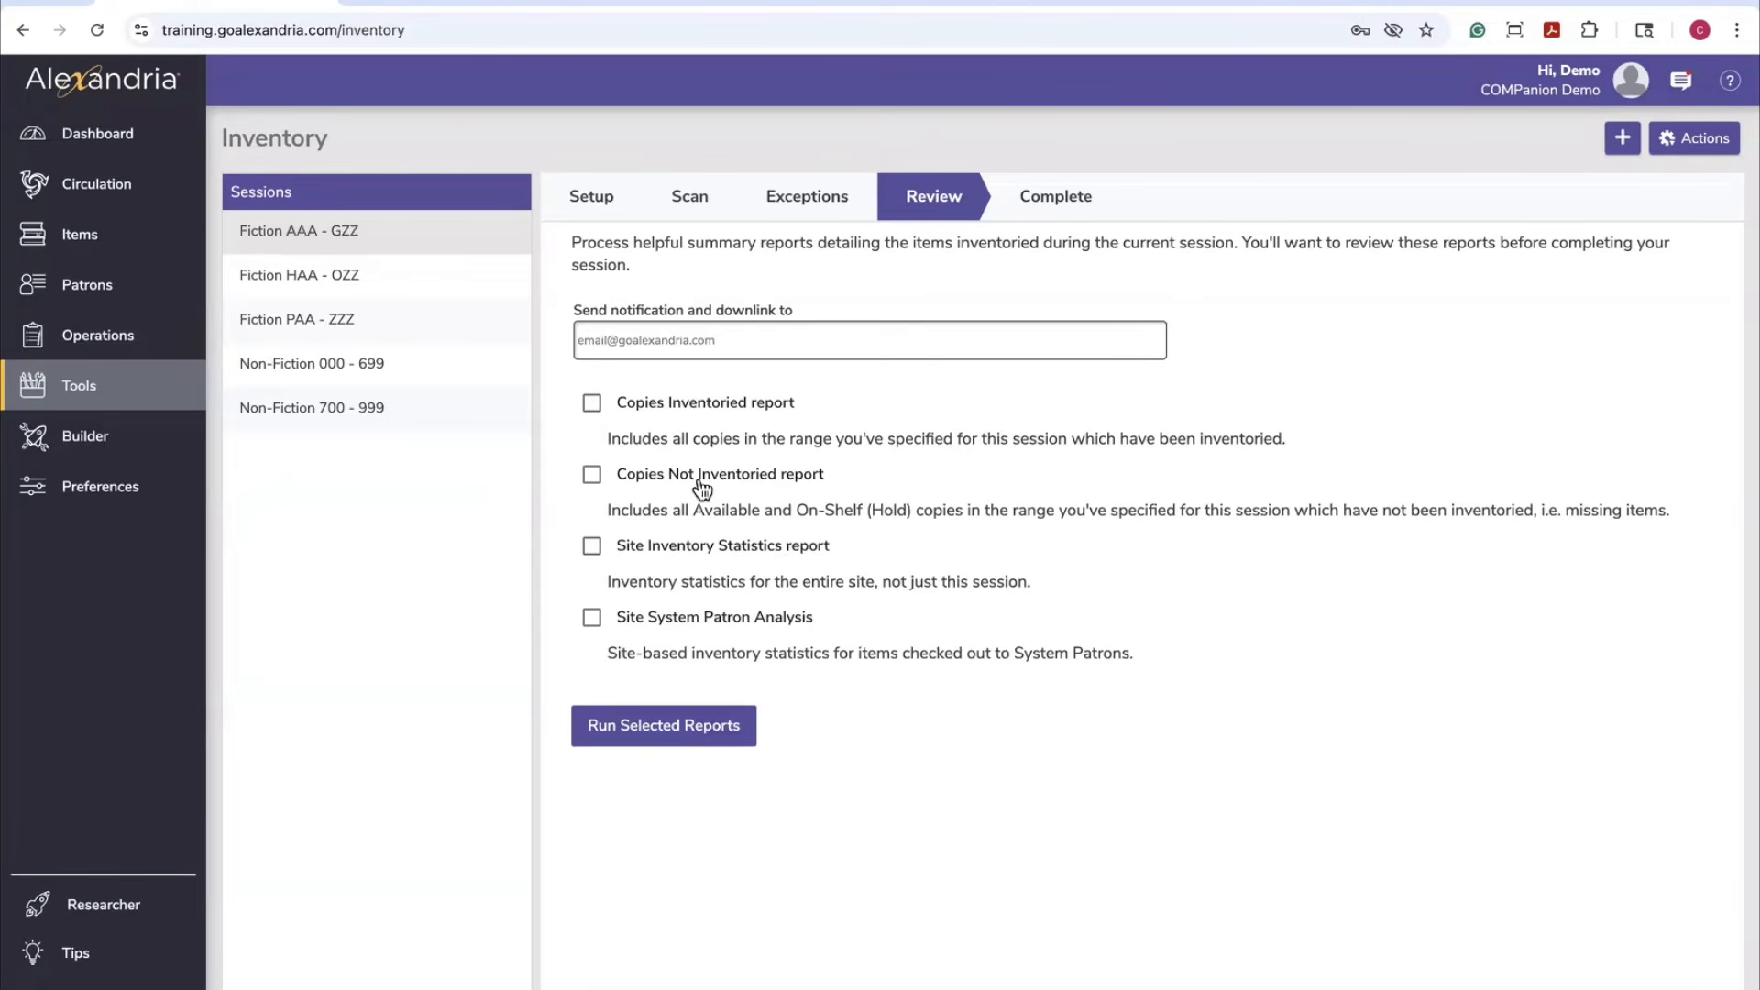
click(701, 490)
click(658, 720)
Open the completed Missing Items report for Fiction AAA - GZZ as a PDF from Operations and examine its listed copies
click(135, 339)
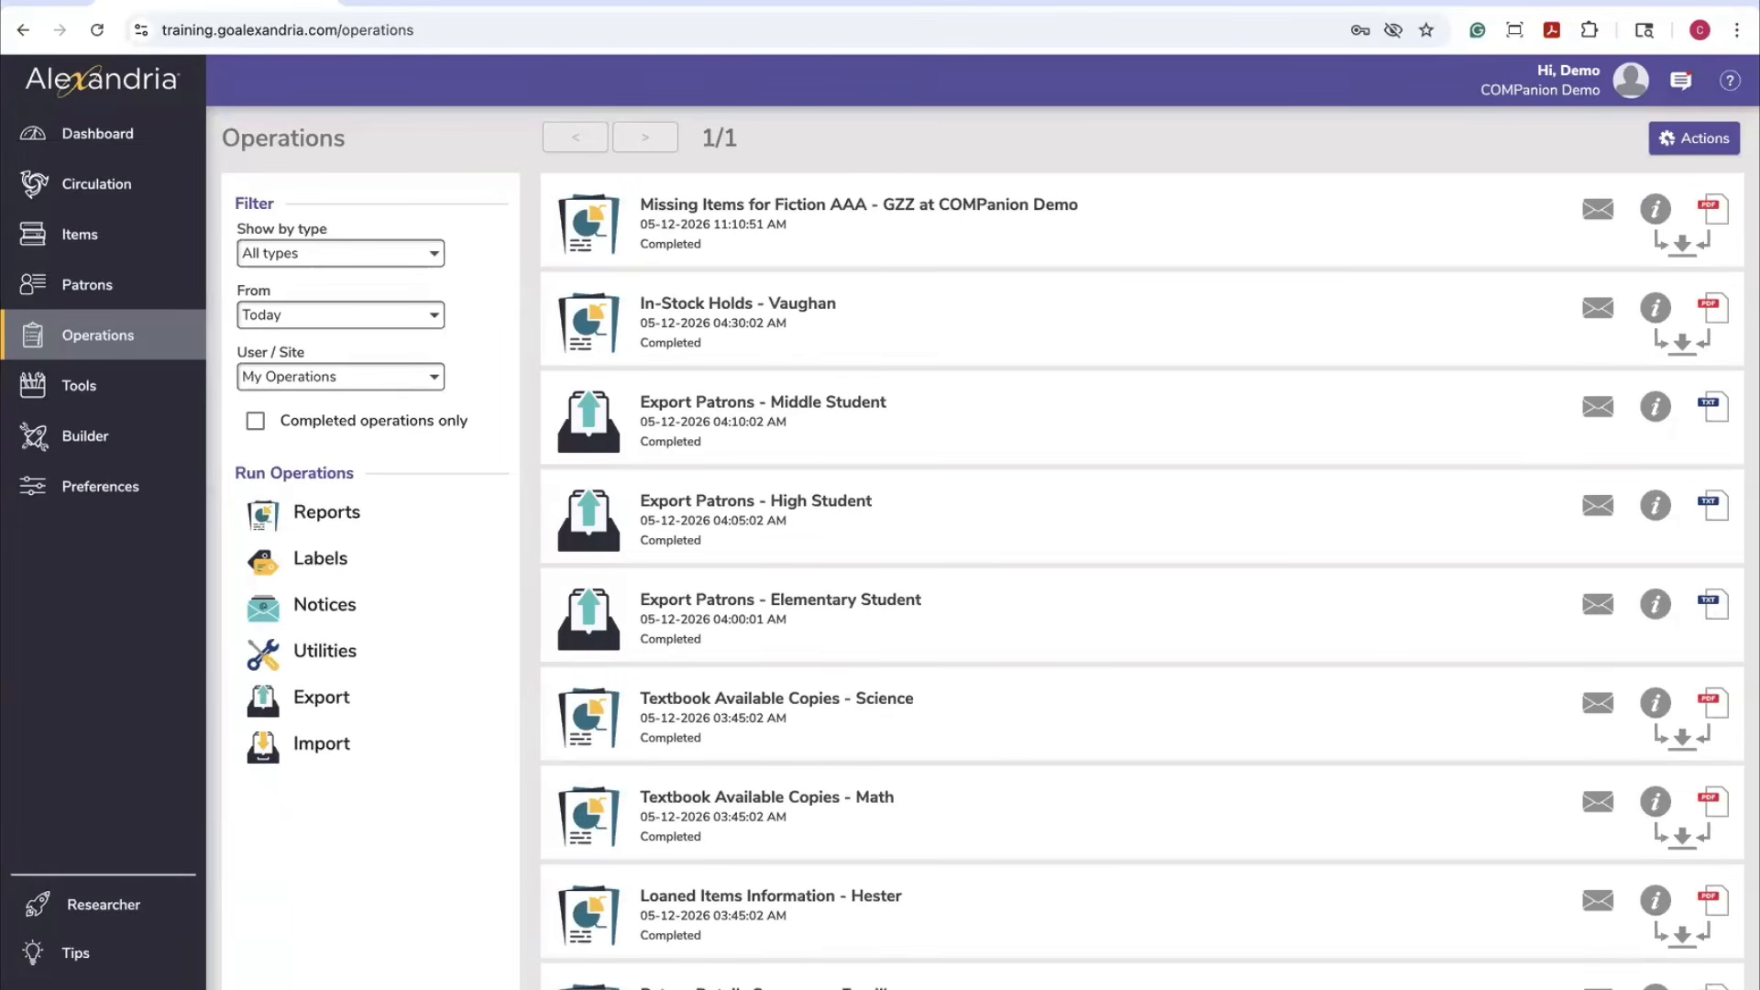
click(1710, 211)
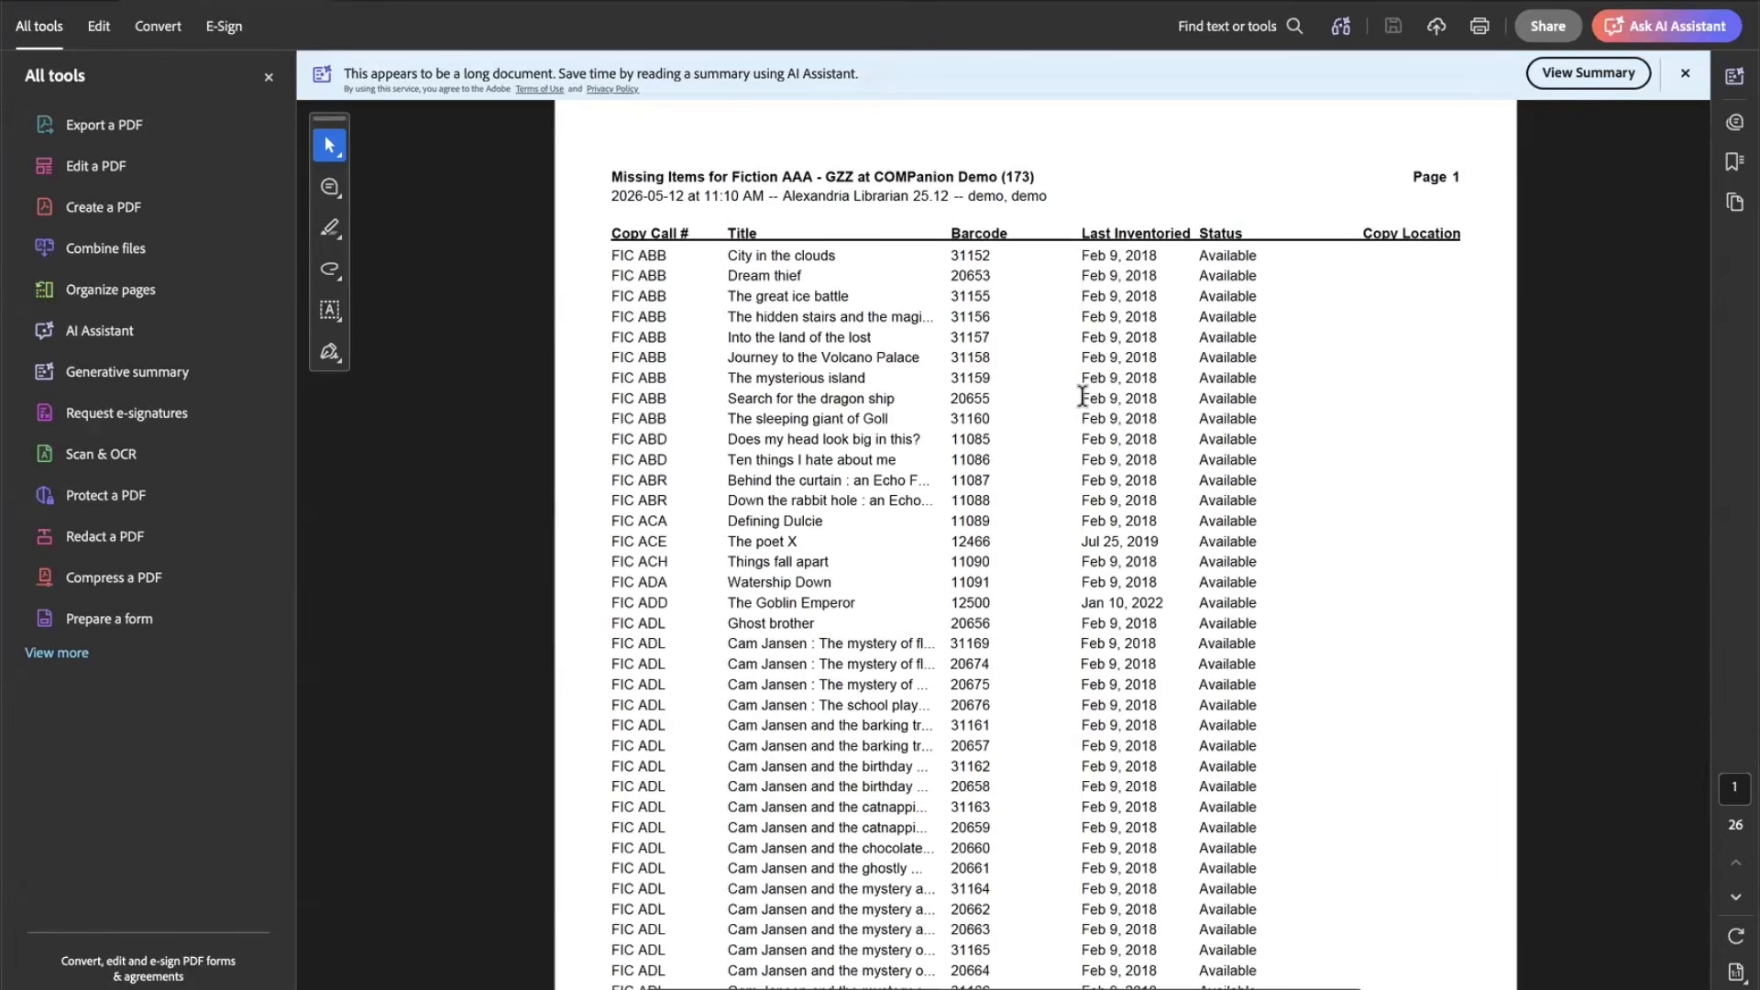
scroll(1083, 396, down, 10)
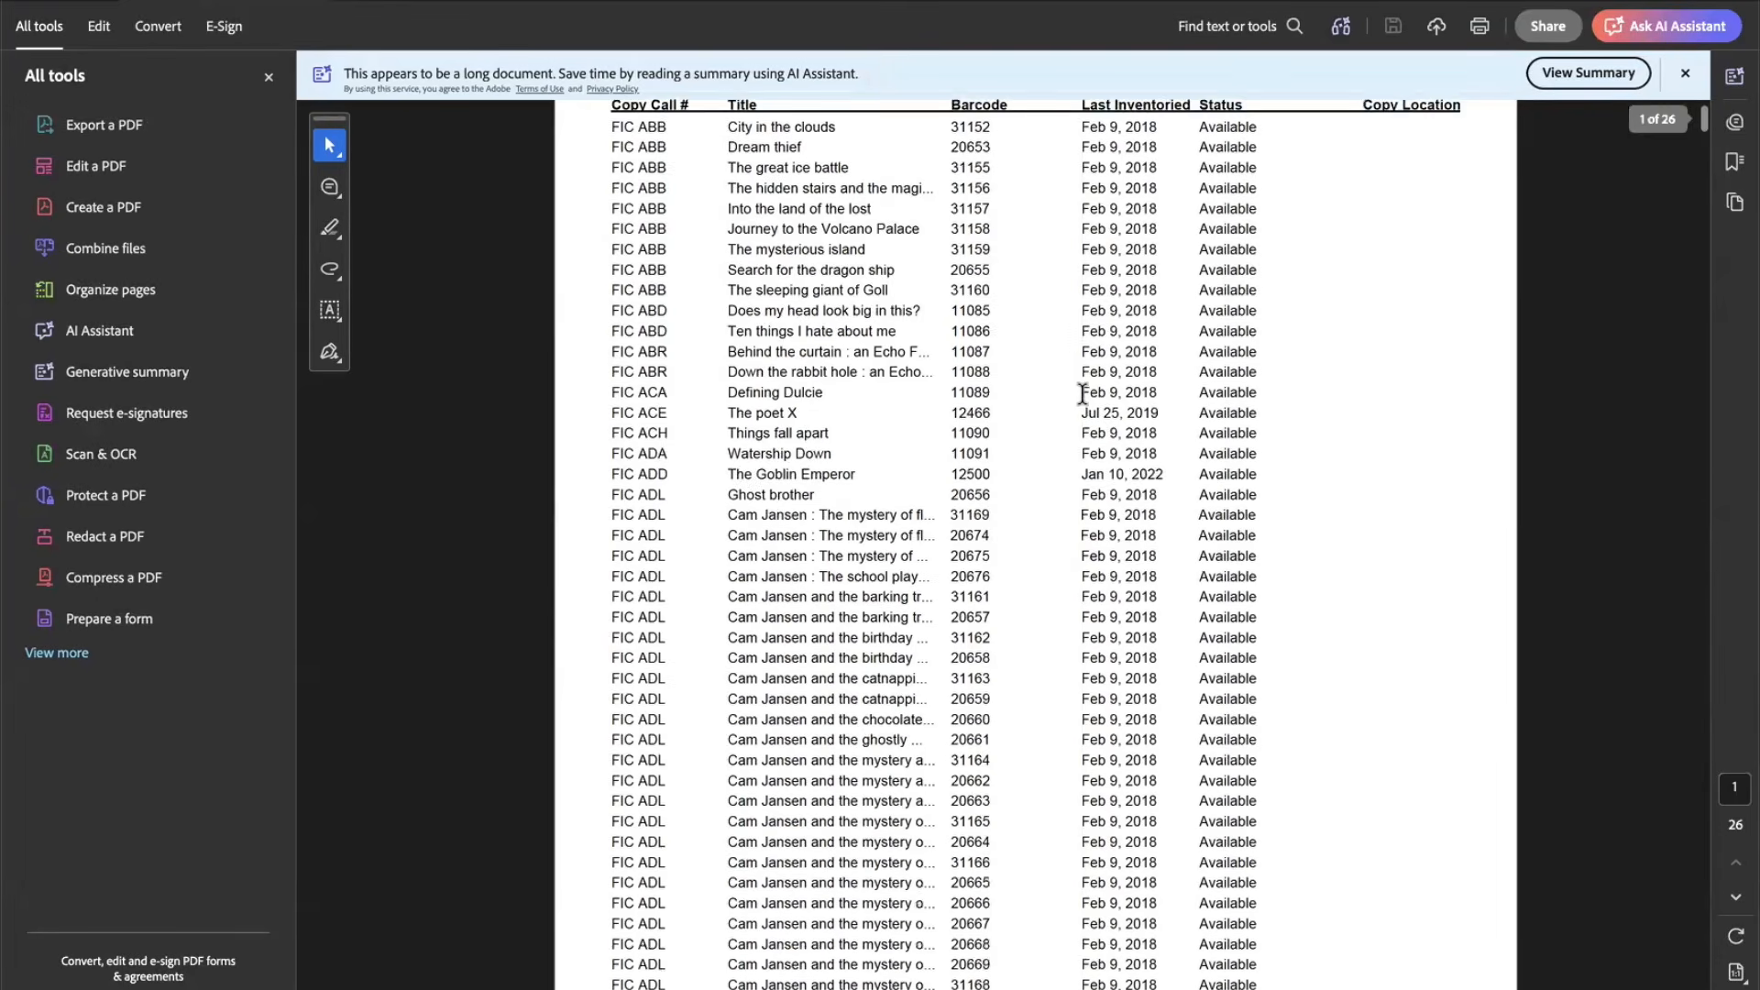
scroll(1082, 394, down, 10)
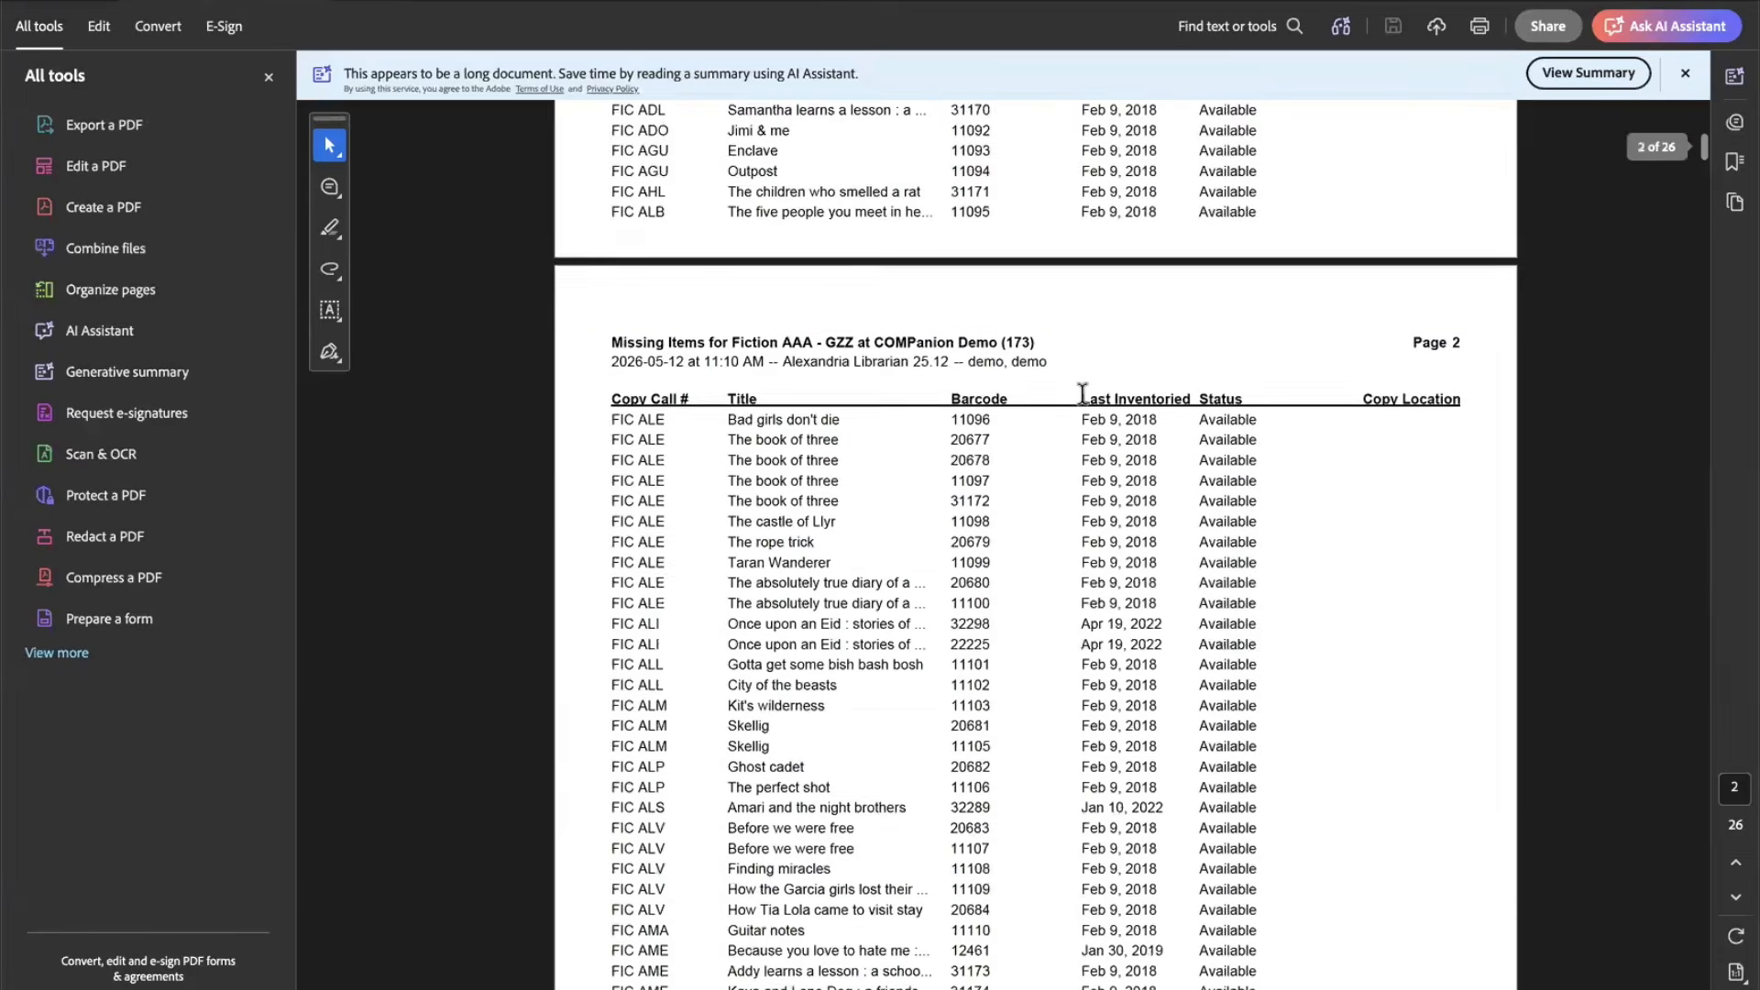
scroll(1083, 394, up, 12)
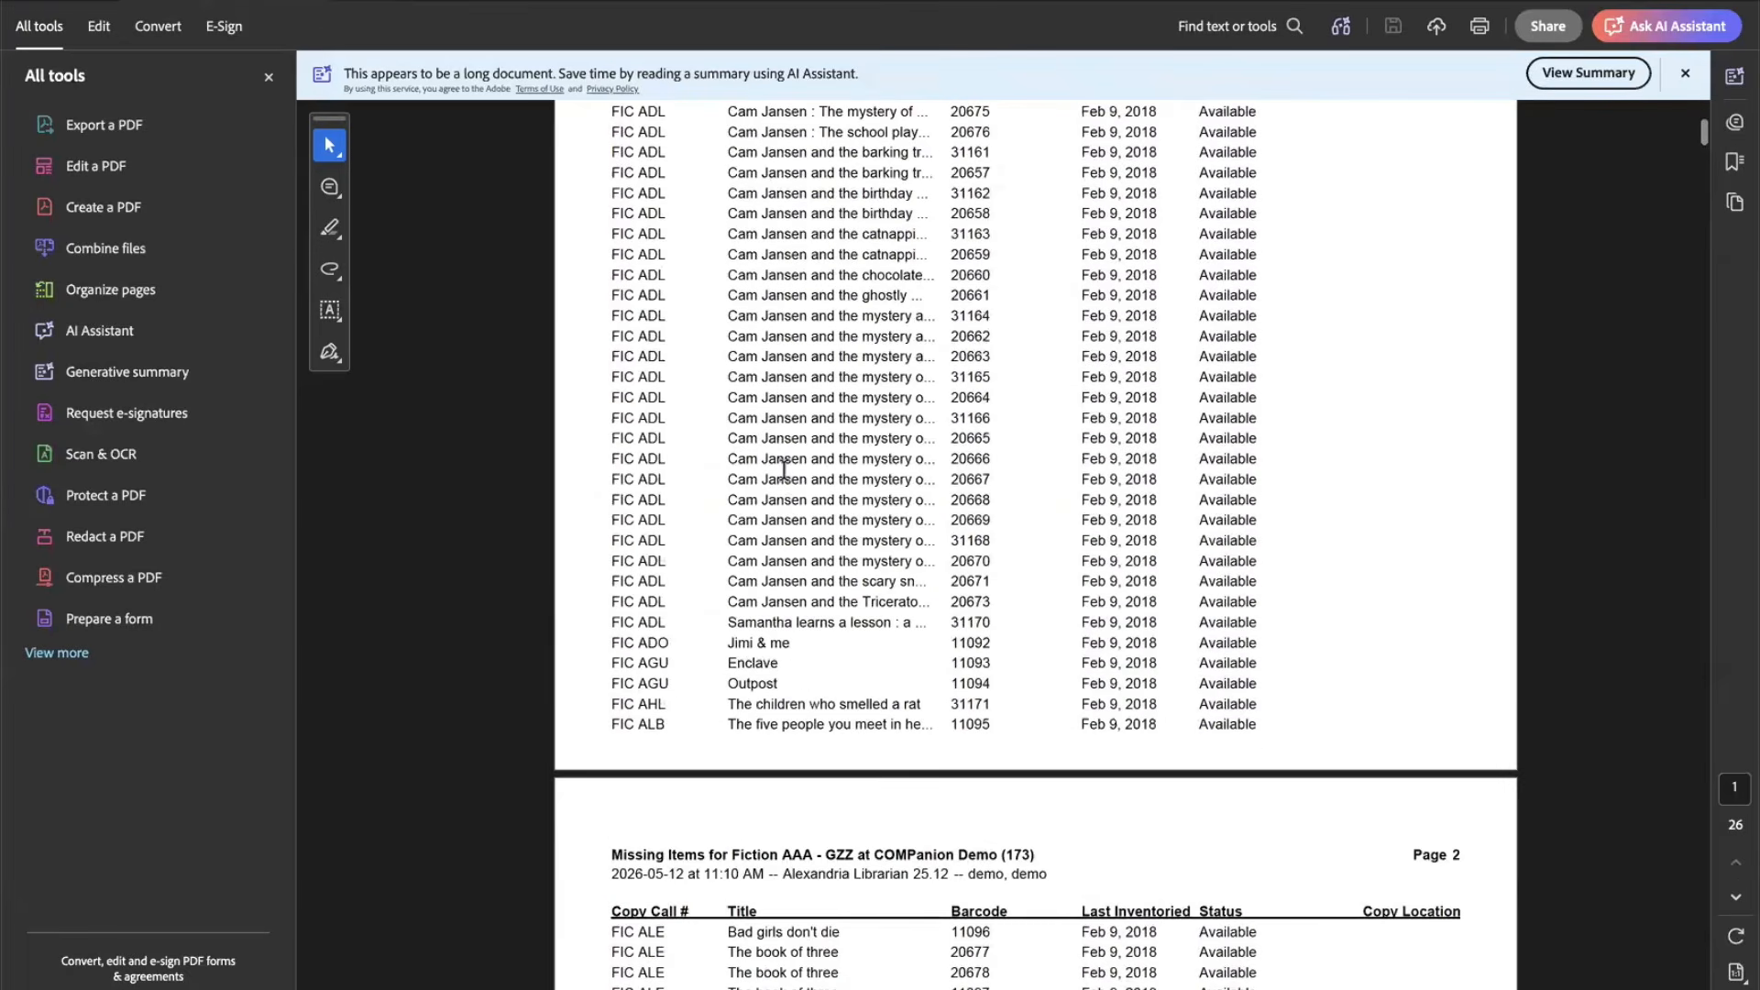
scroll(788, 486, up, 5)
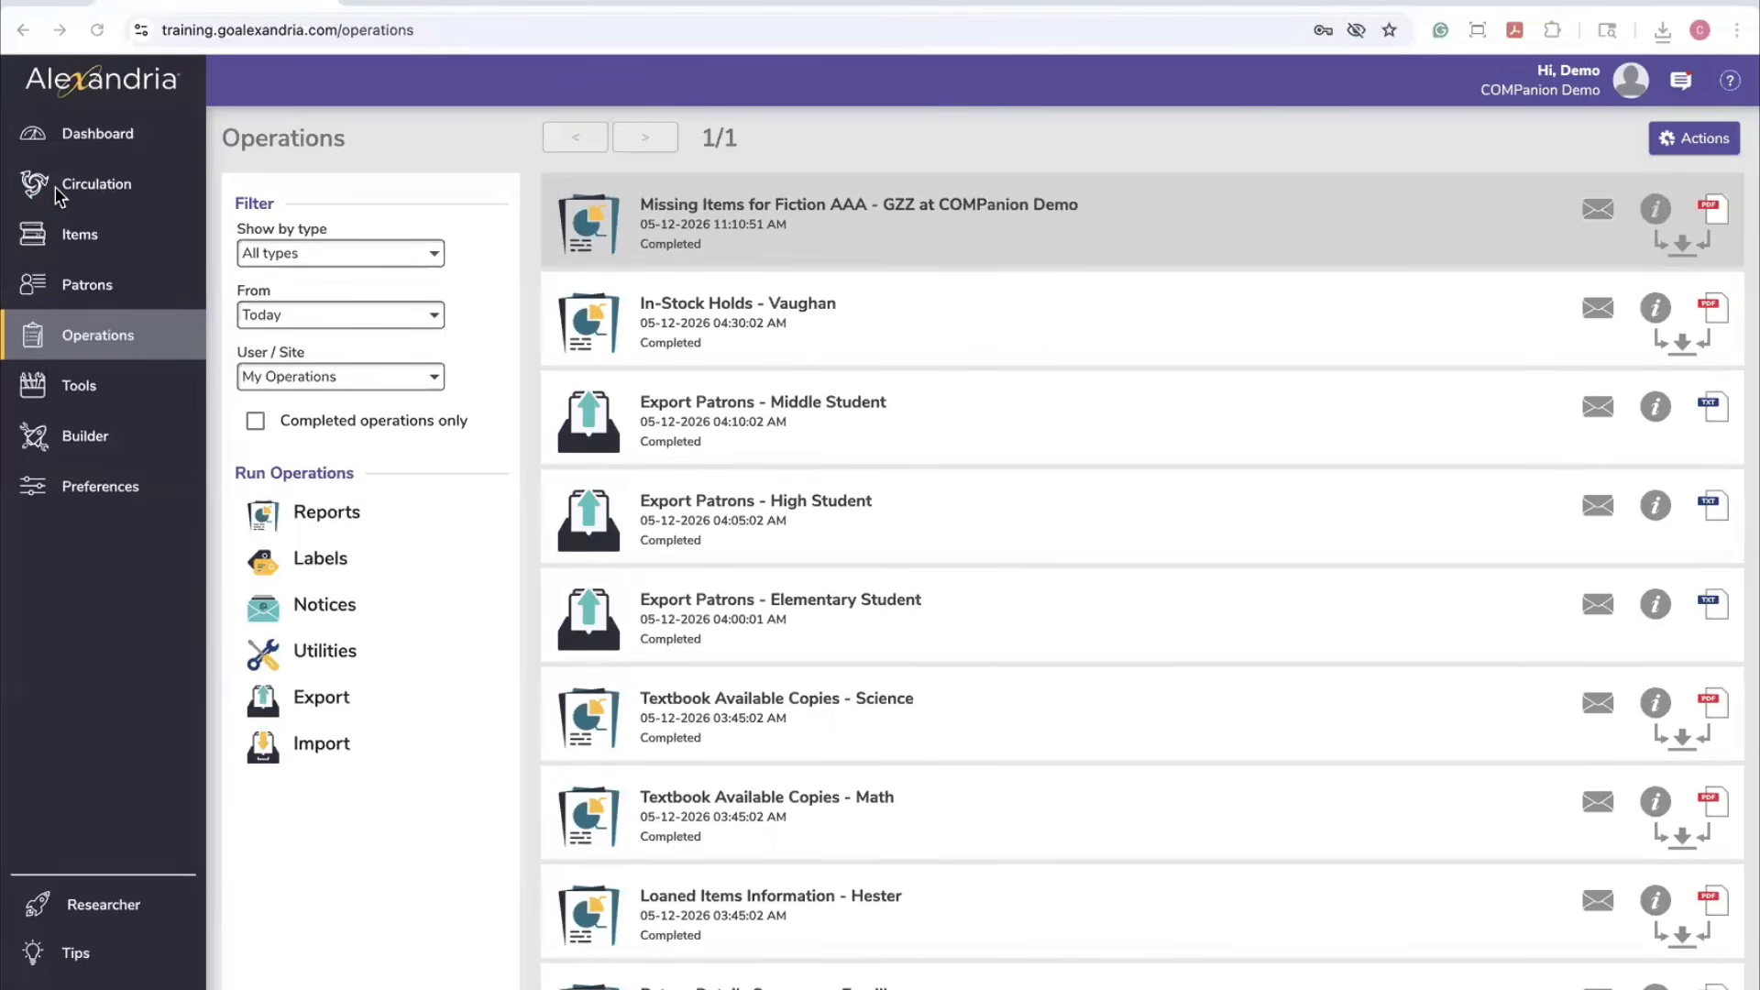
Return to the Fiction AAA - GZZ inventory session and look over its scan log and review reports
click(157, 396)
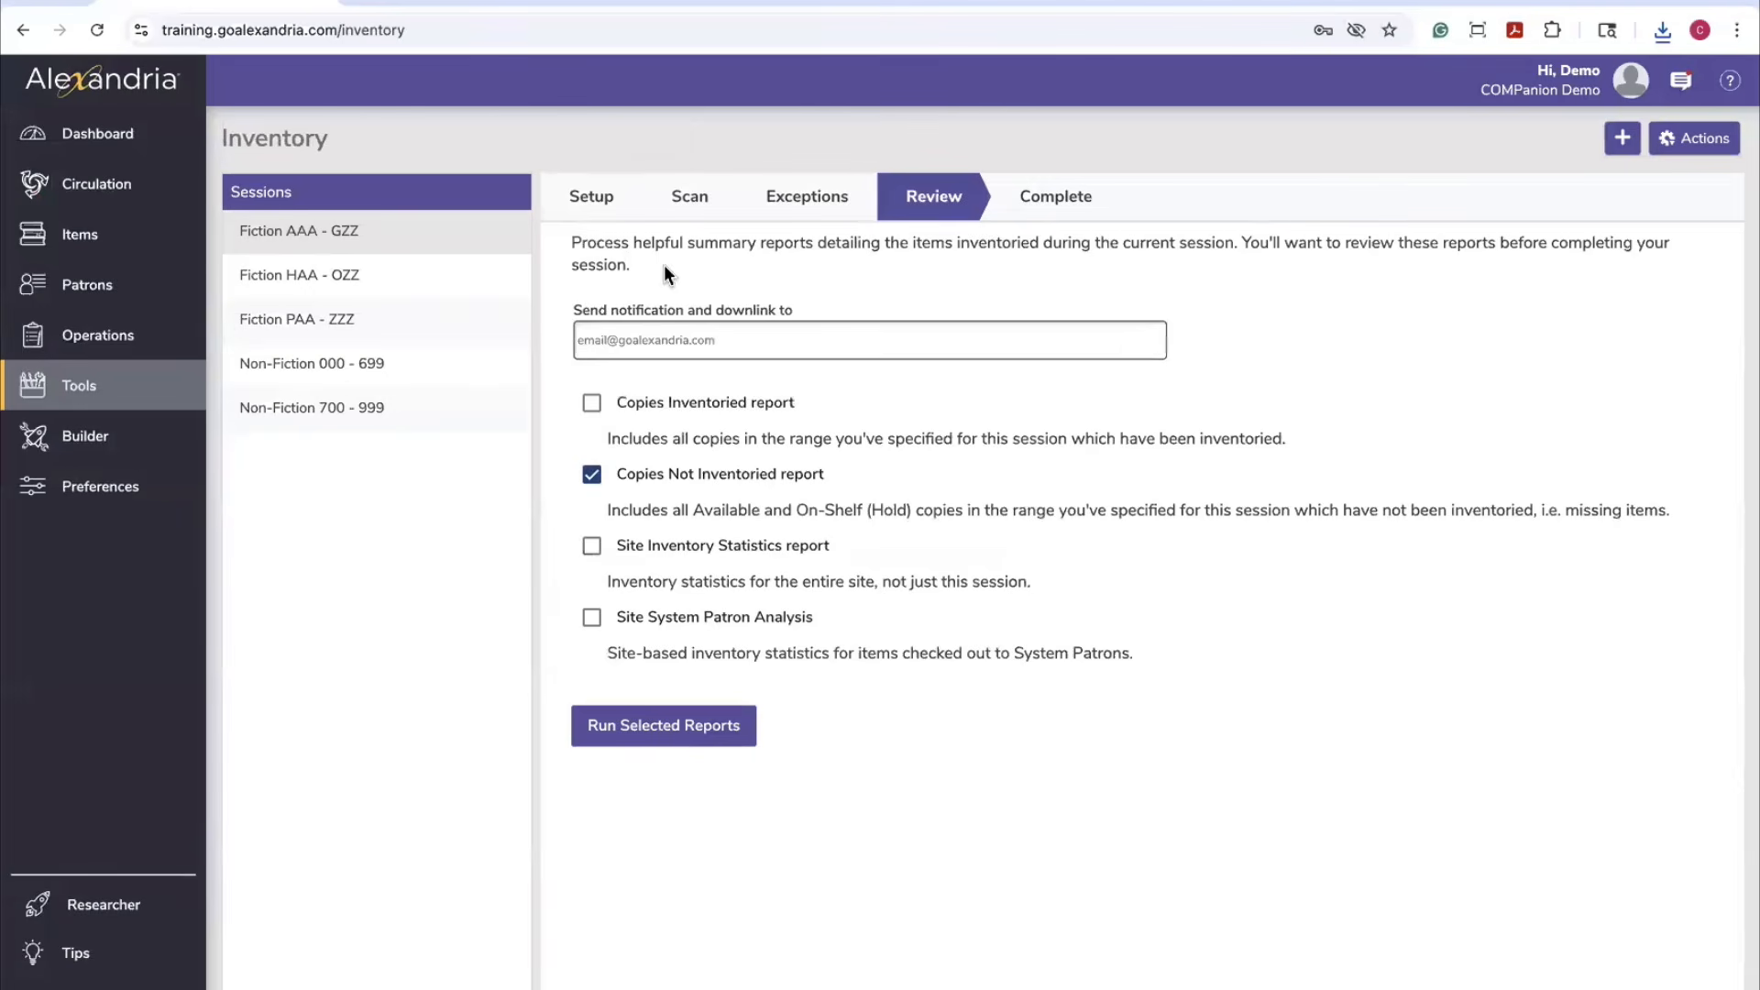
click(713, 203)
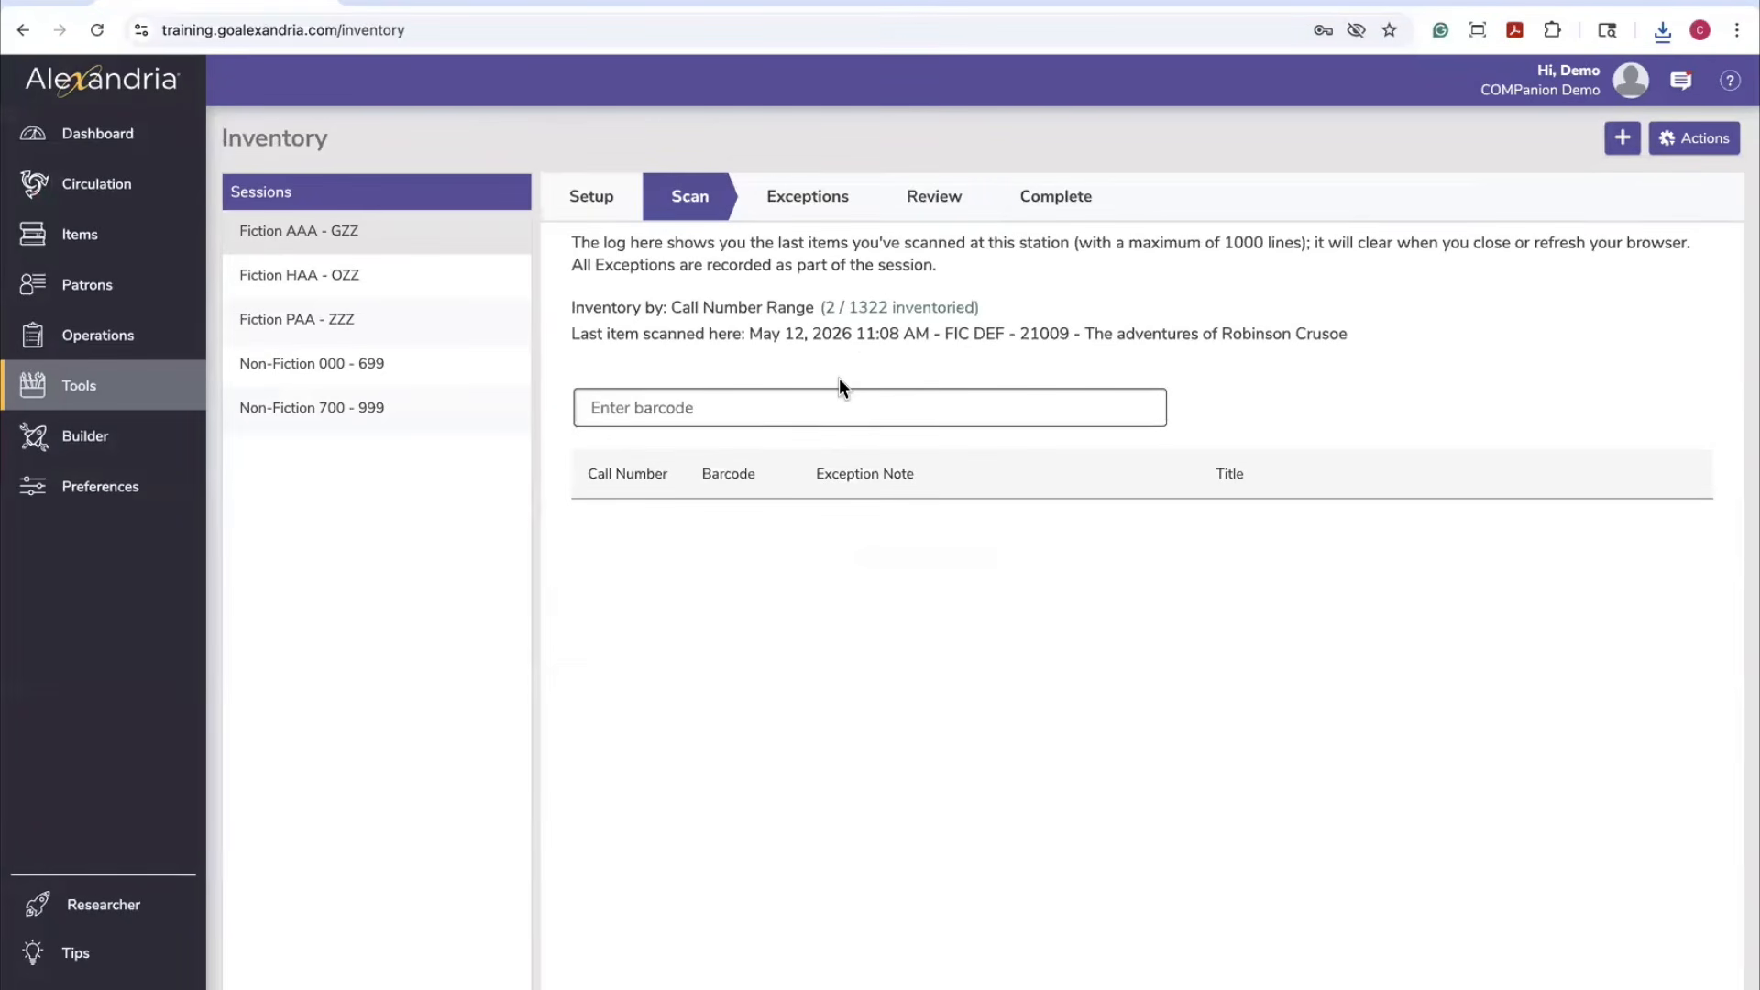
click(956, 210)
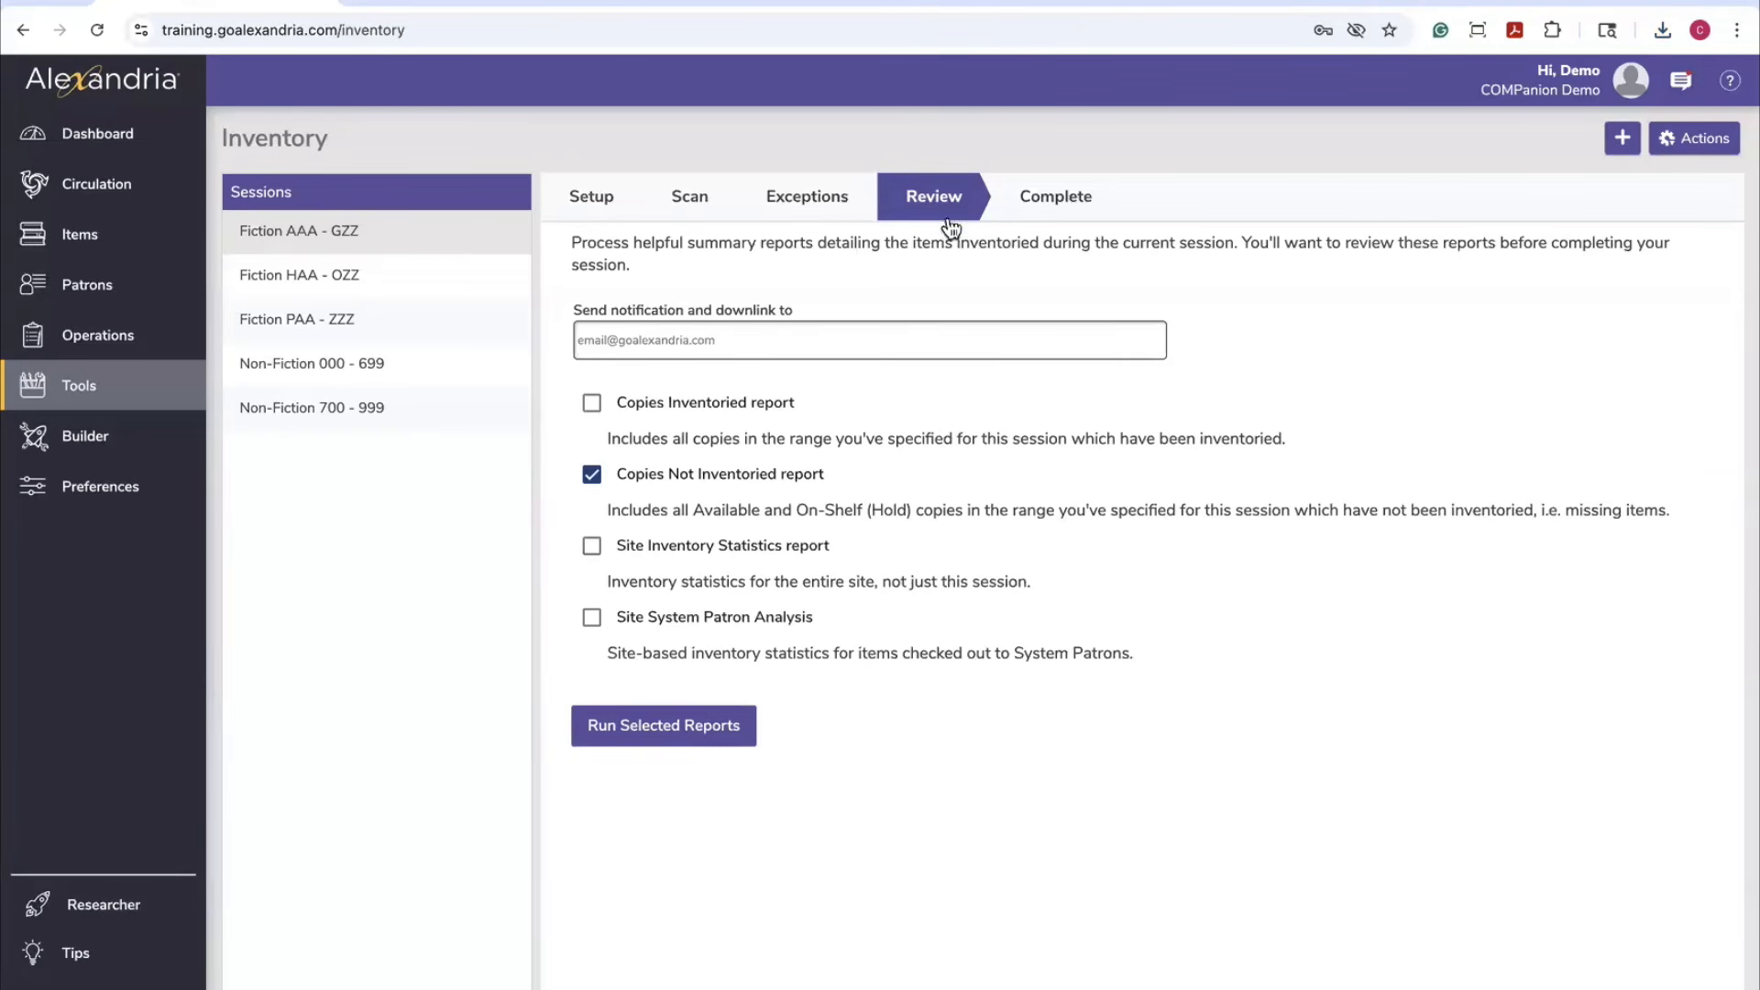
Try completing the session with missing items and non-inventoried checked-out copies declared as Lost, and back out at the confirmation
click(1061, 214)
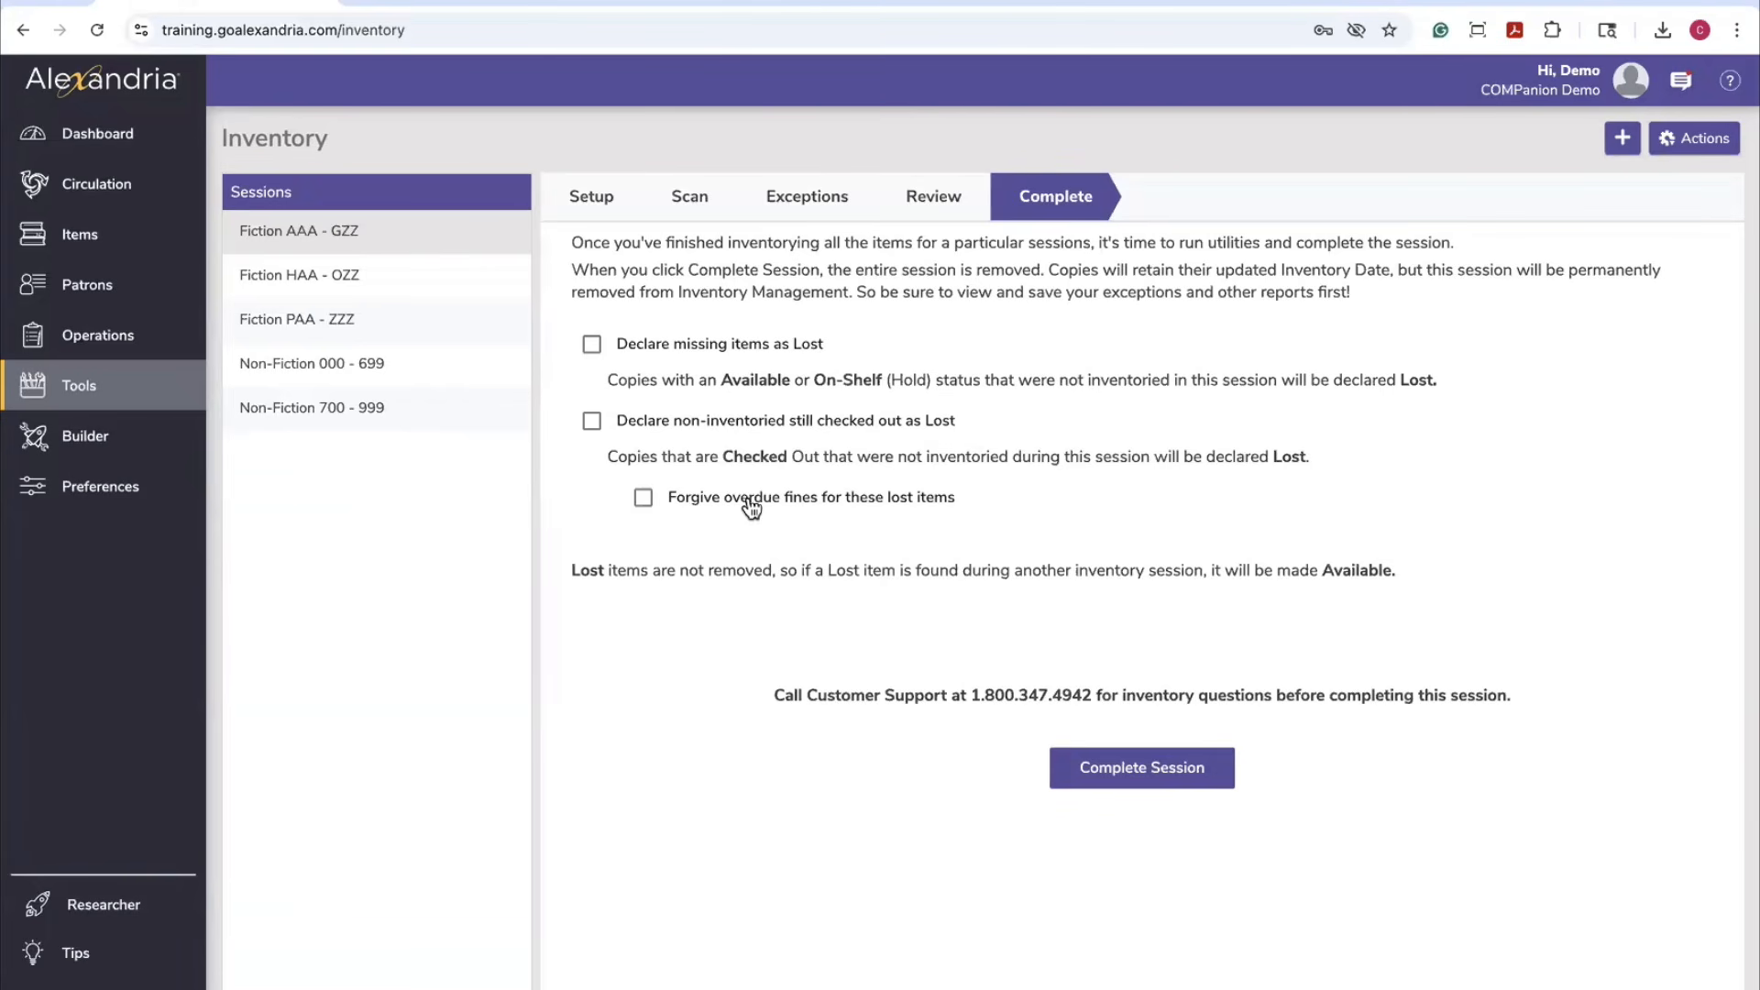
click(591, 344)
click(592, 421)
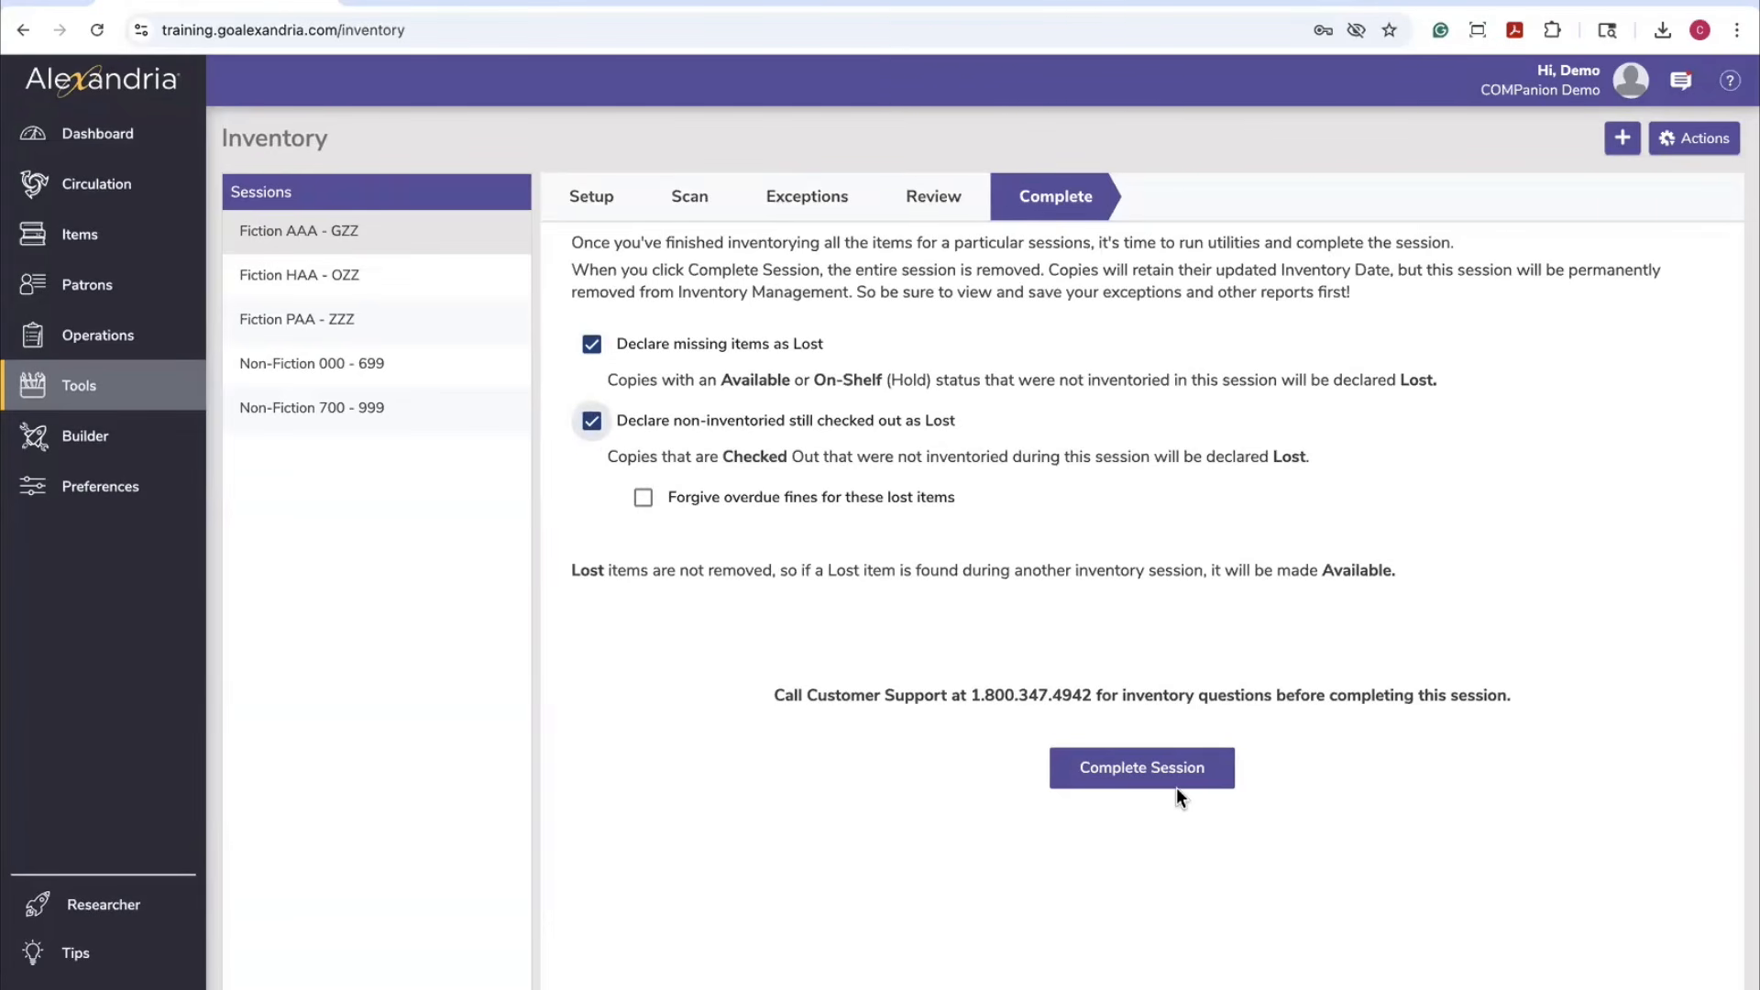
click(1124, 769)
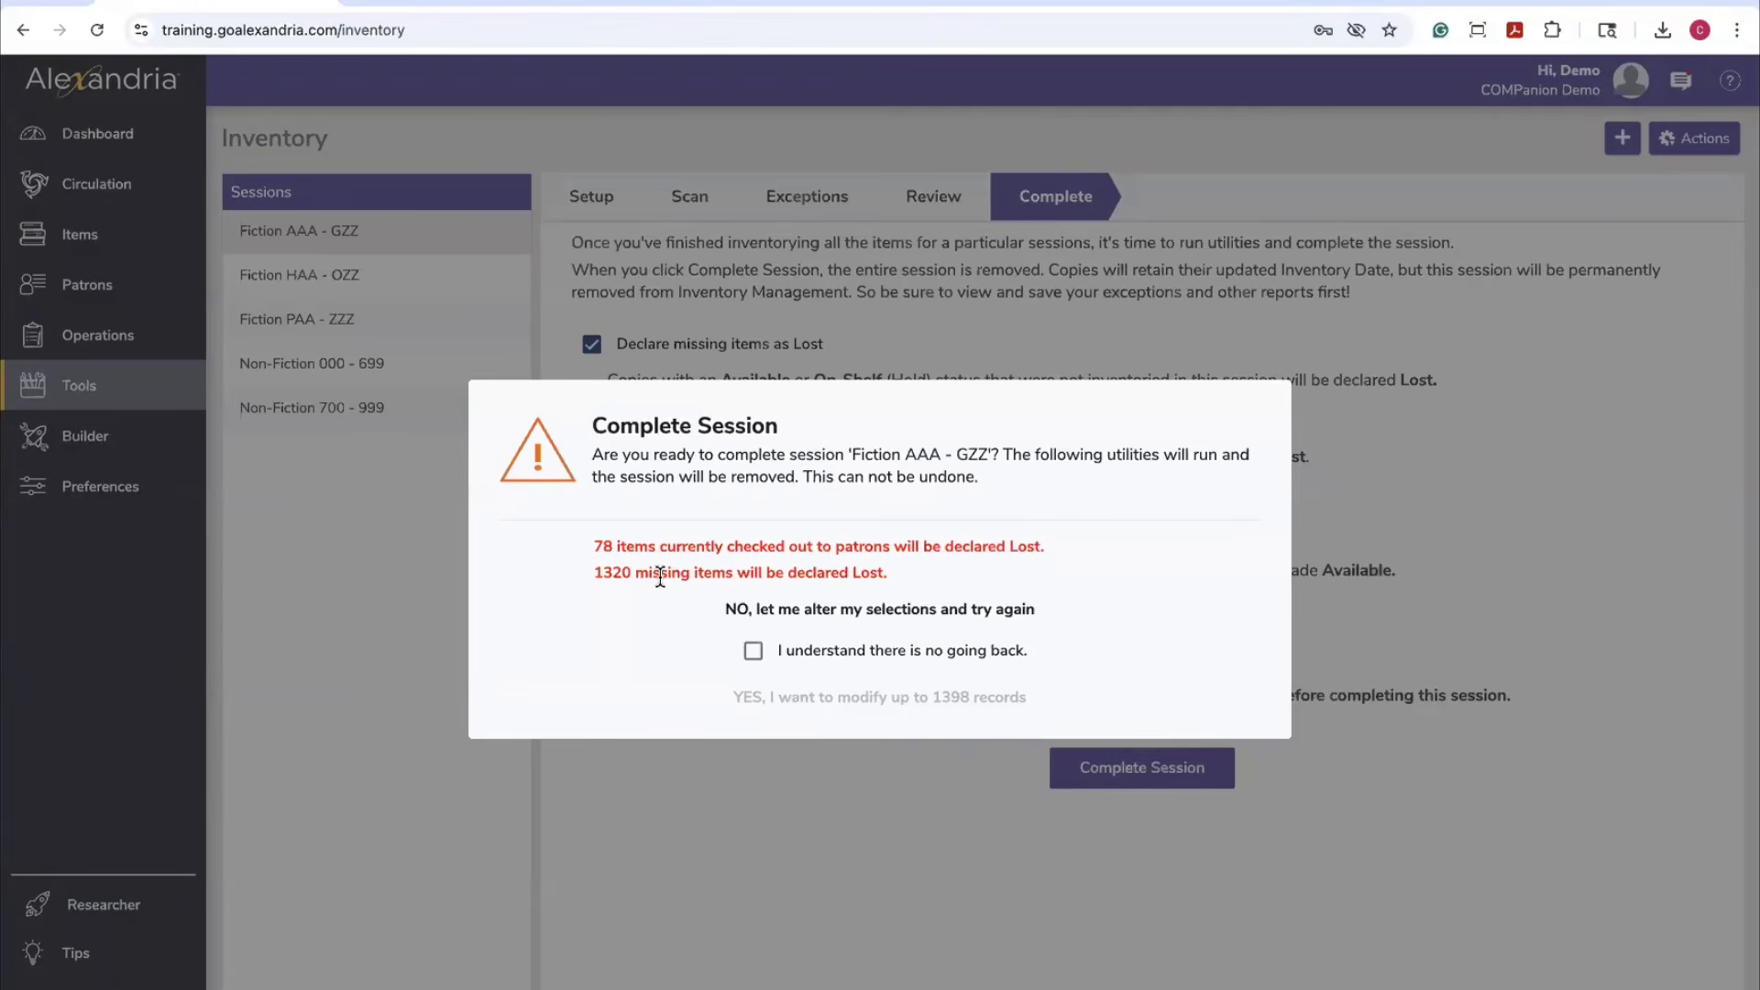
click(771, 608)
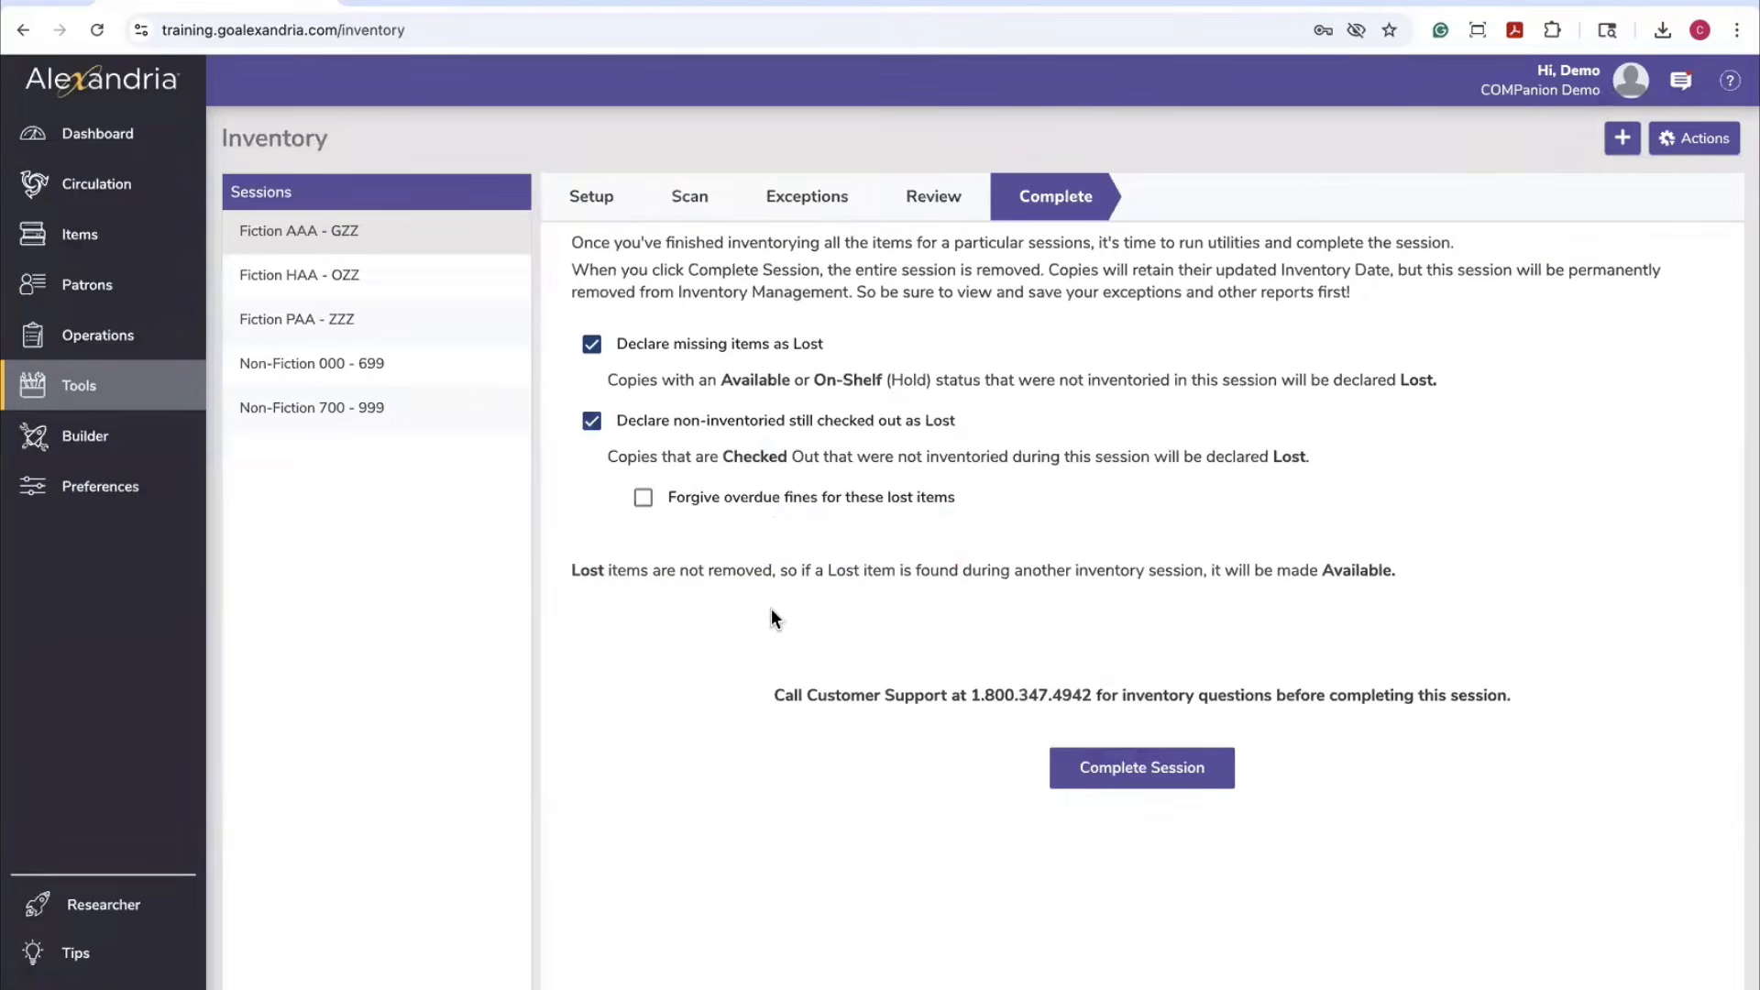
Start a new inventory session, examine the available Inventory by options, and discard the unsaved session
click(975, 217)
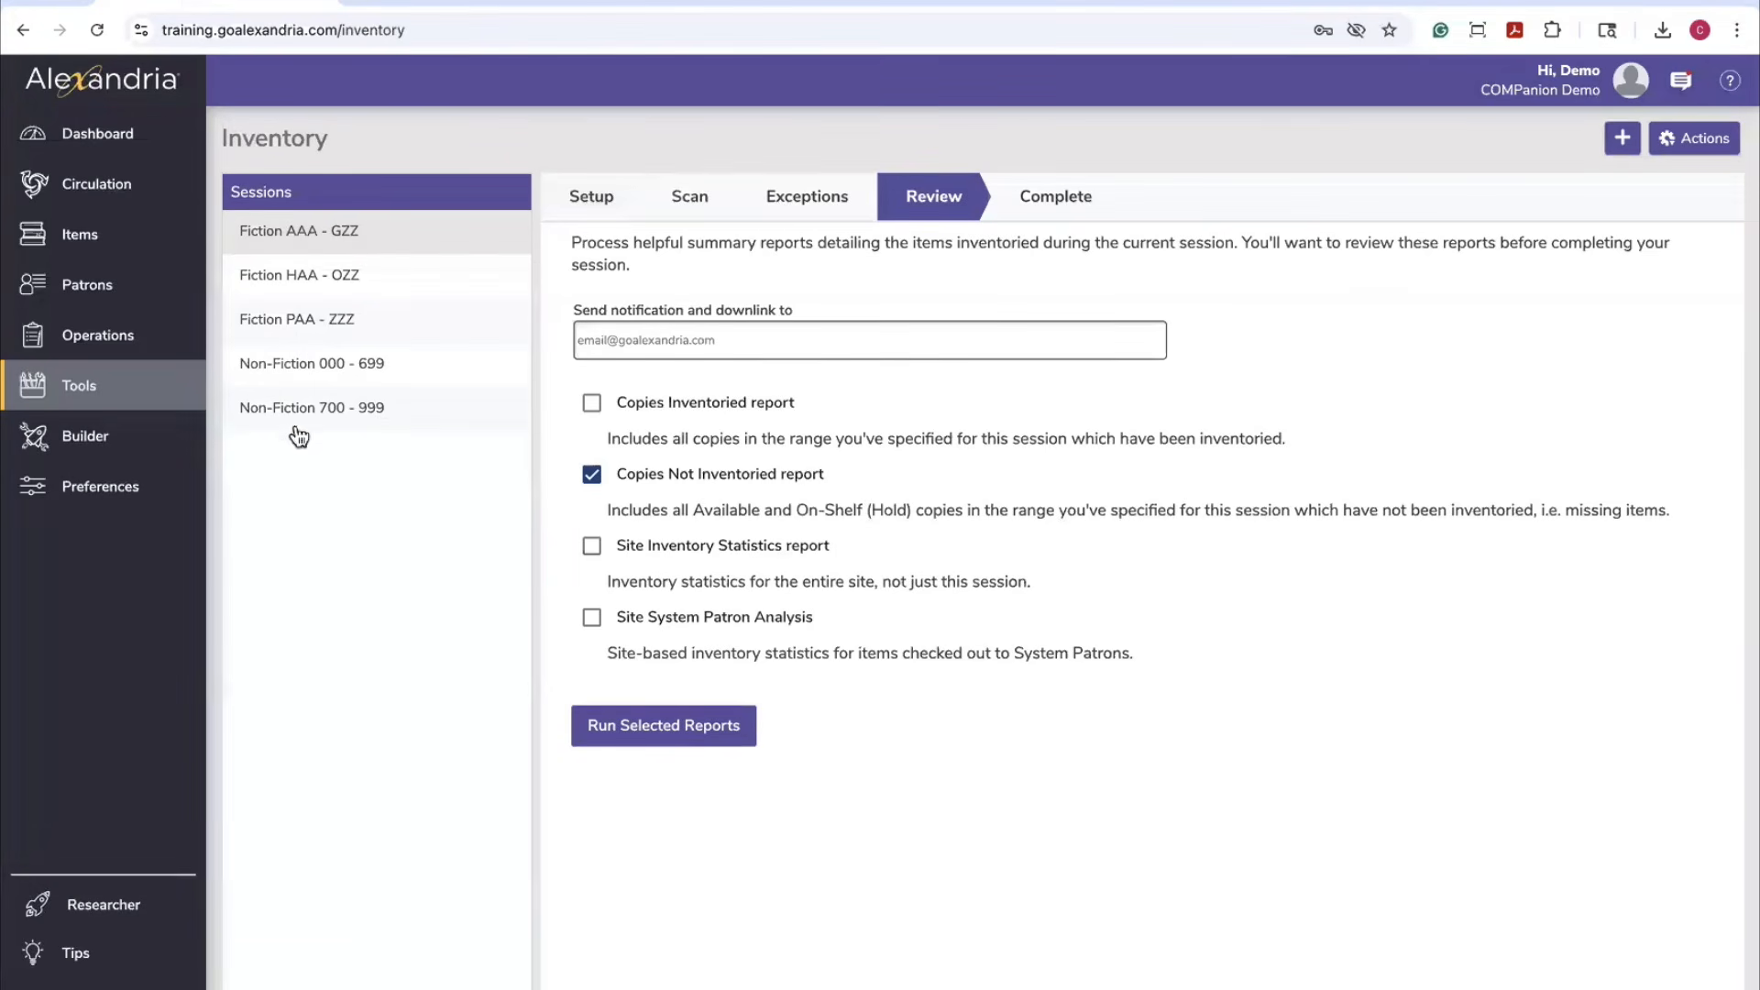
click(590, 209)
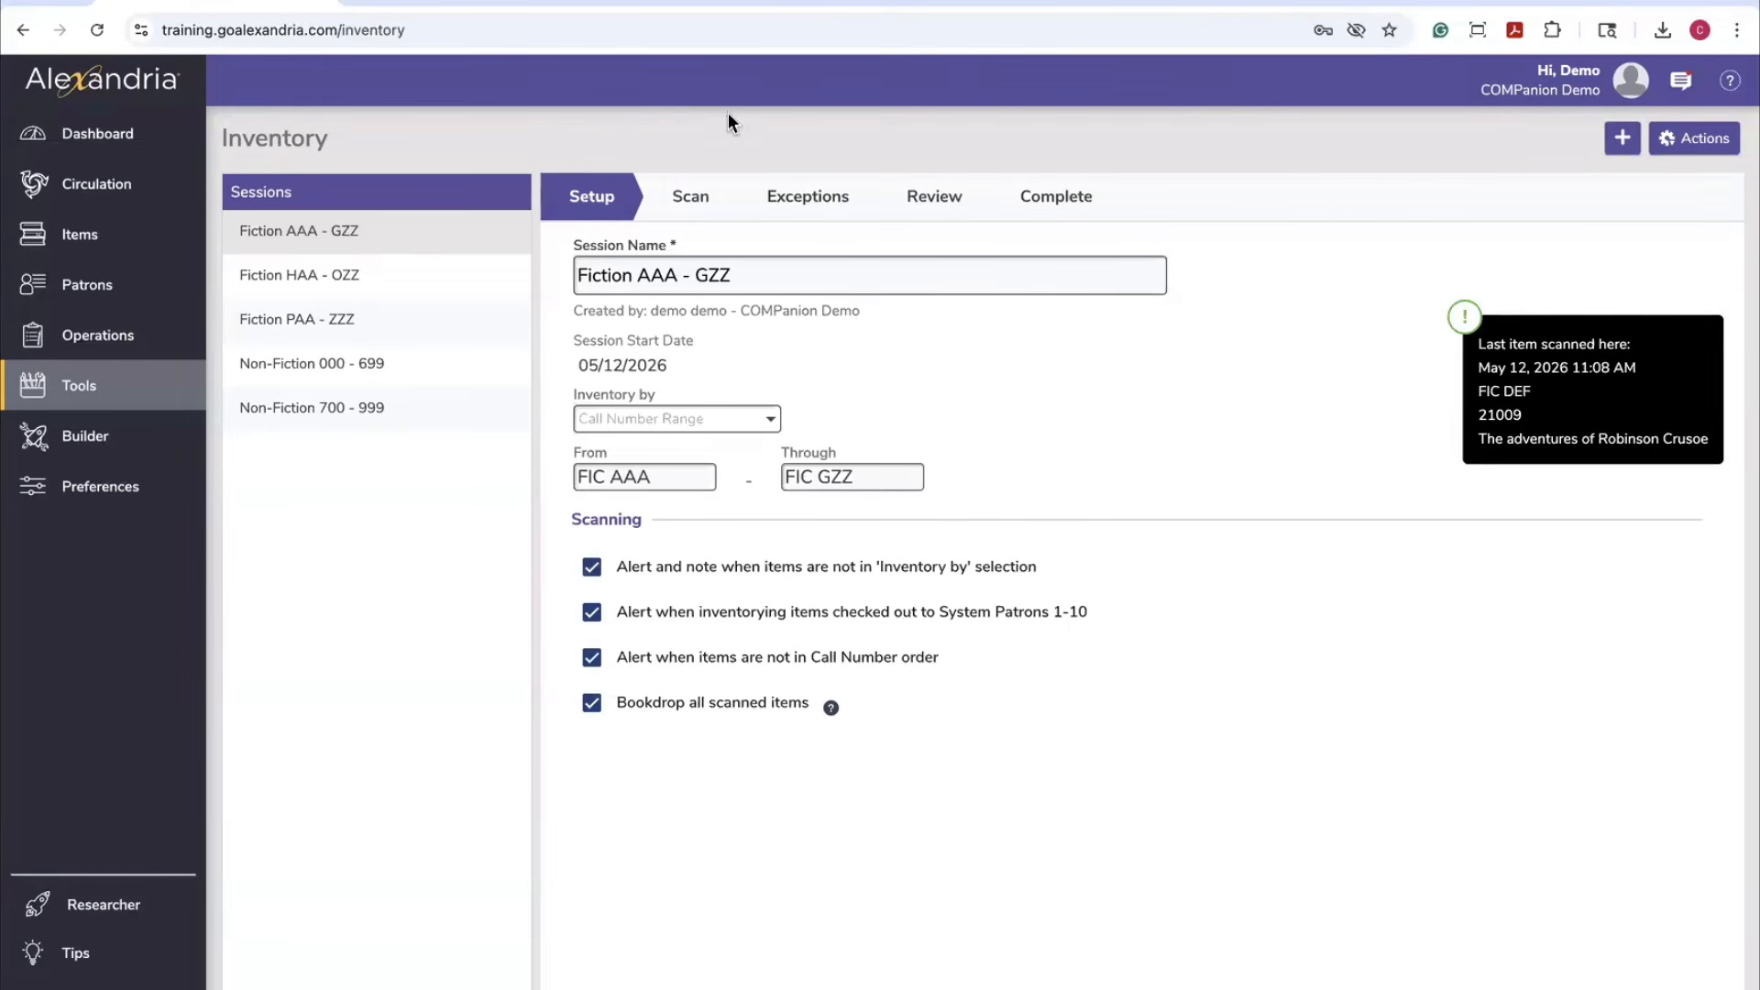
click(1619, 141)
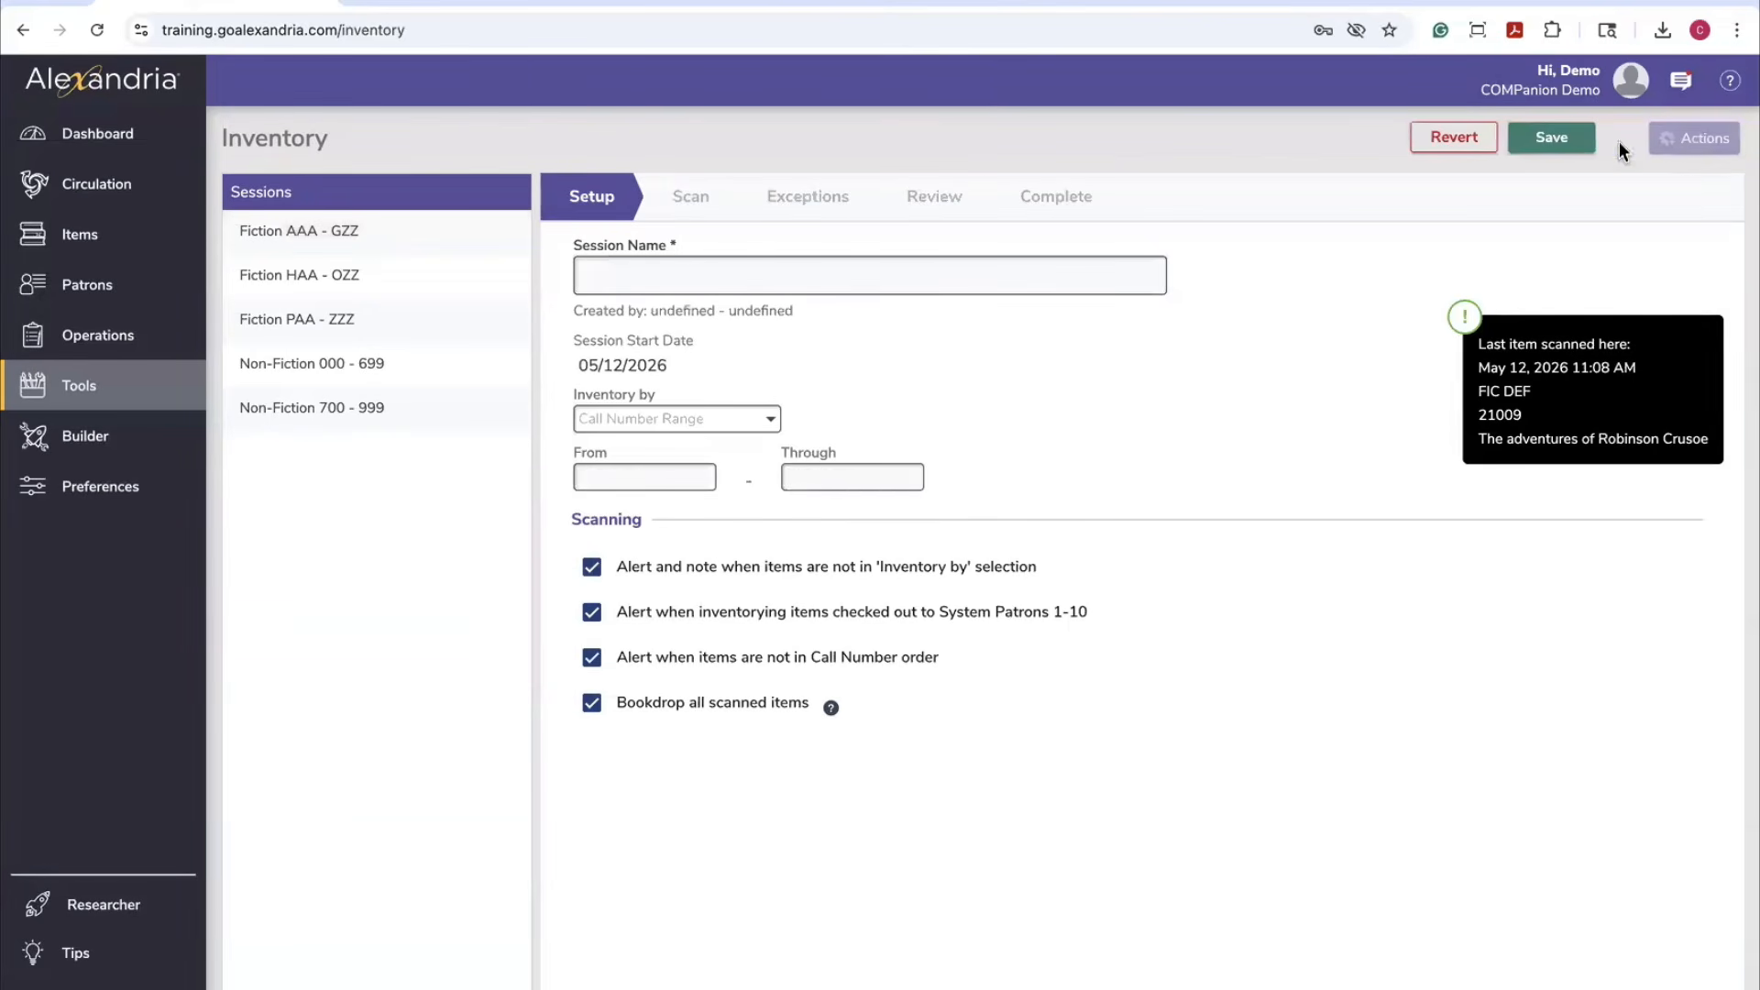
click(727, 421)
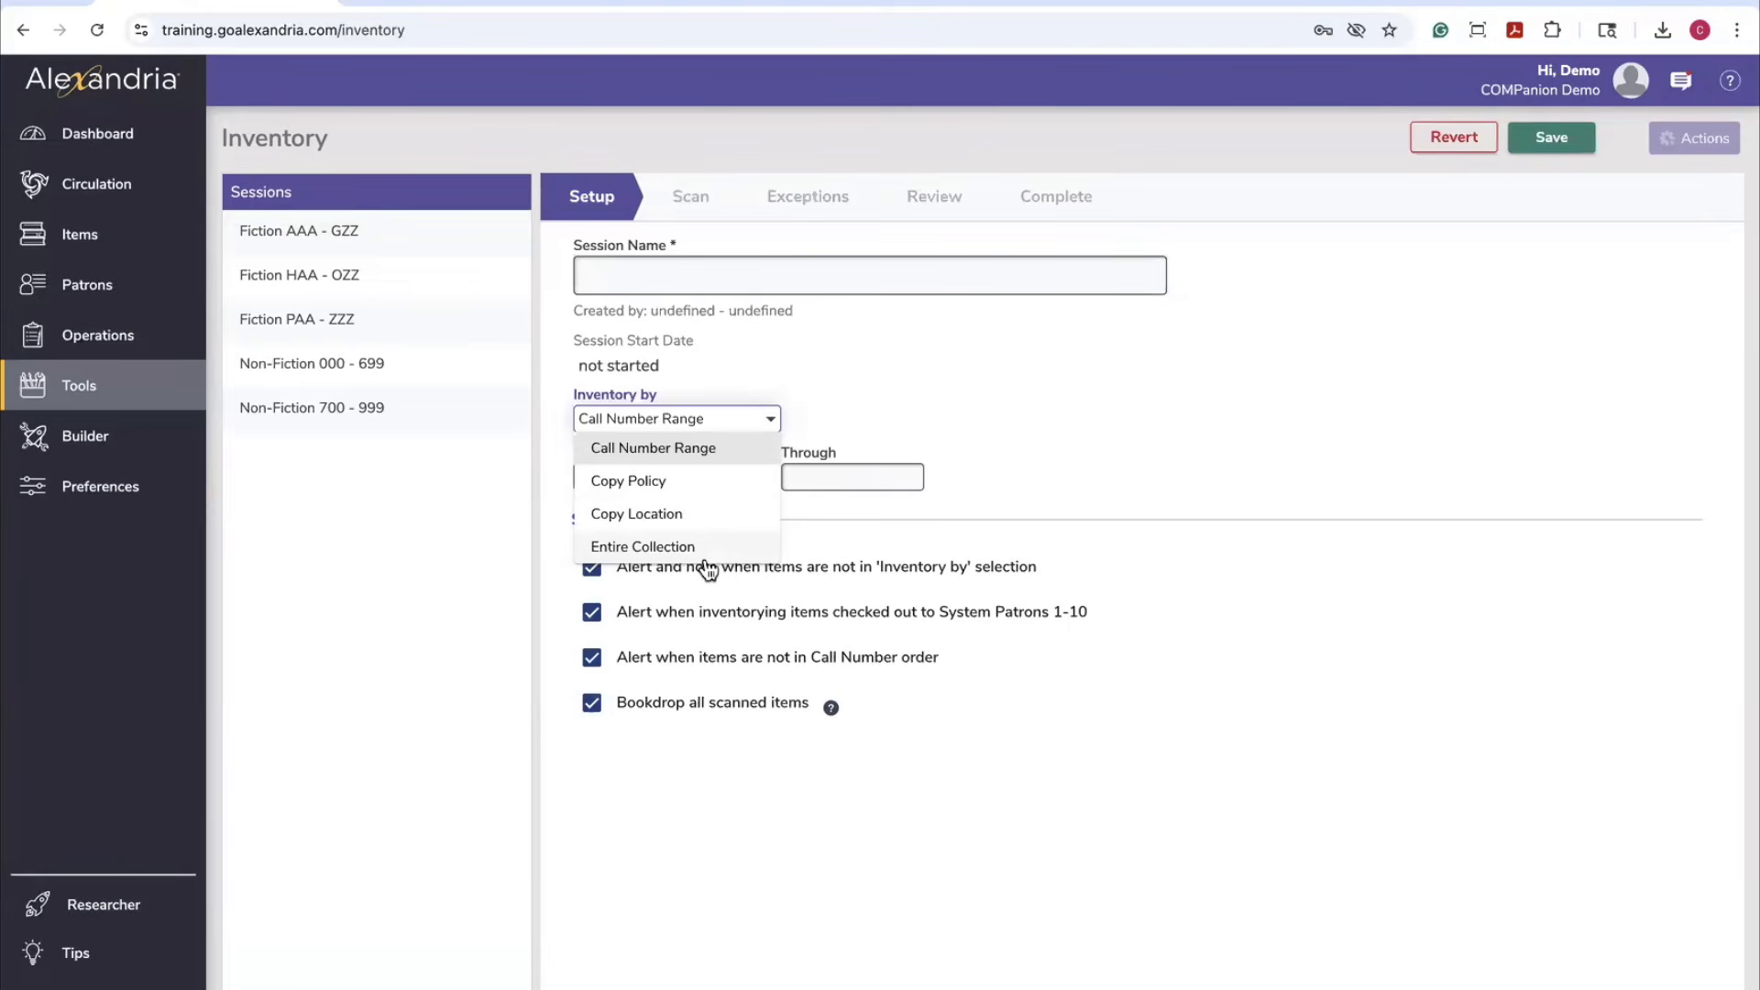
click(1451, 143)
click(1444, 144)
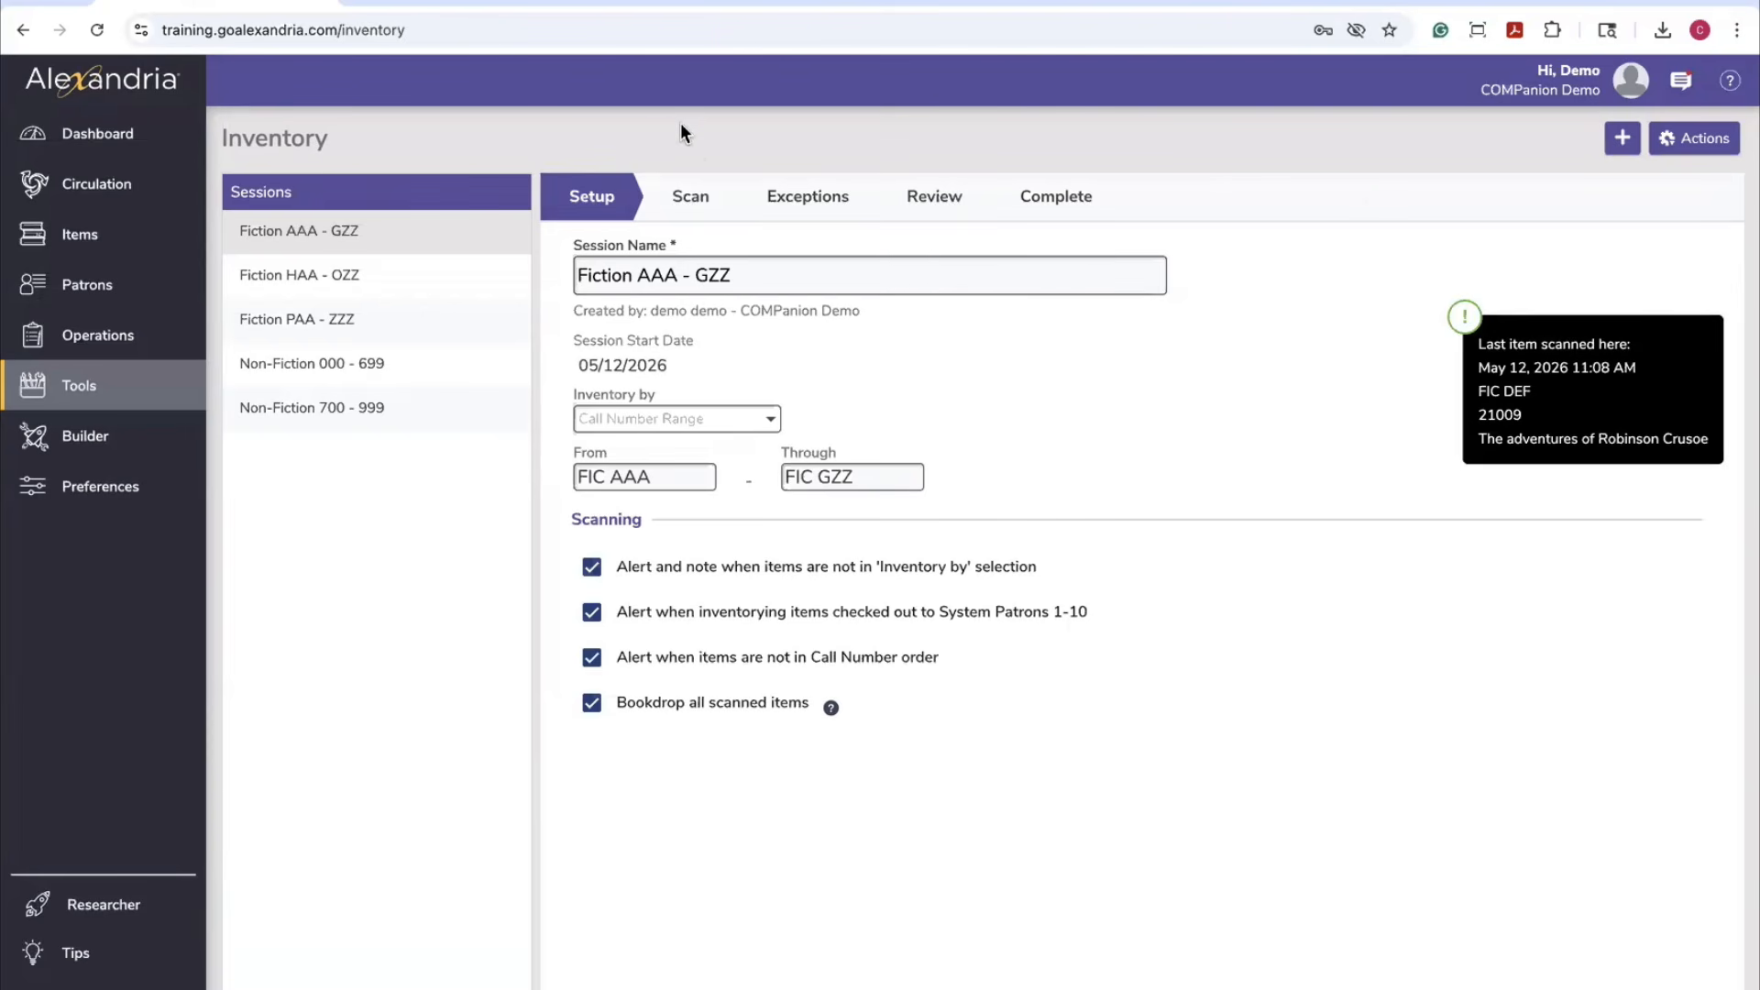
Try setting up a new inventory session by Entire Collection and revert it without saving
click(1619, 137)
click(746, 420)
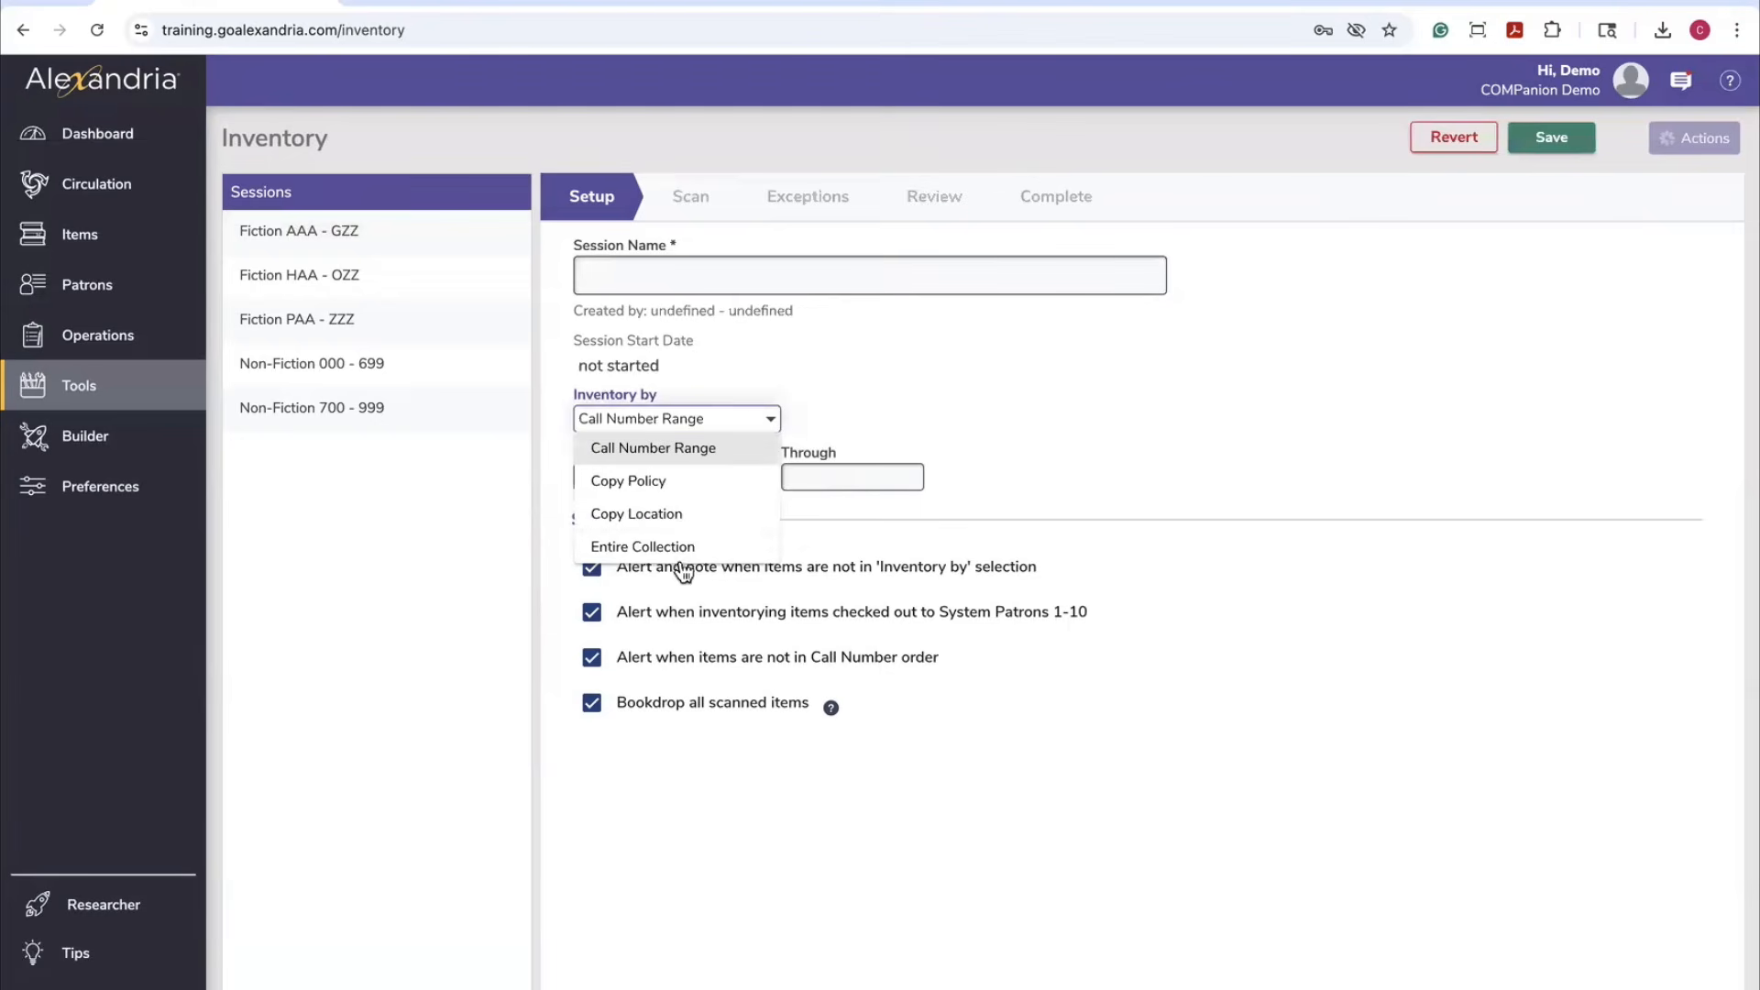
click(690, 550)
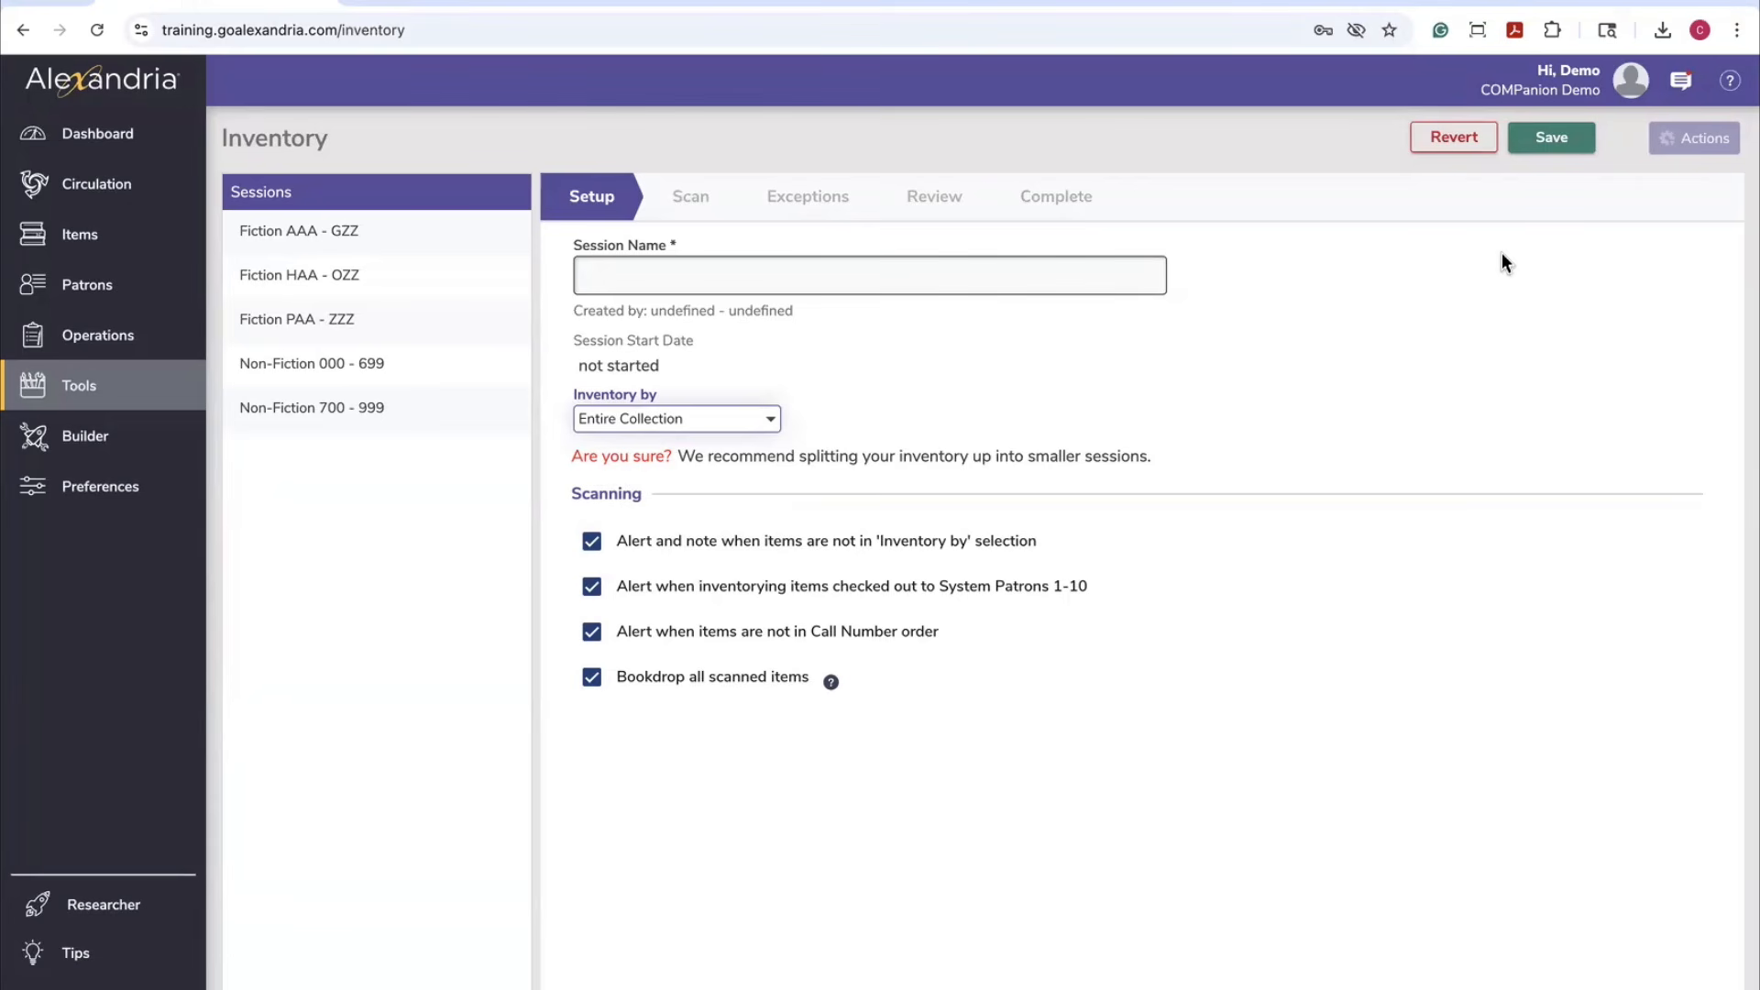
click(1453, 140)
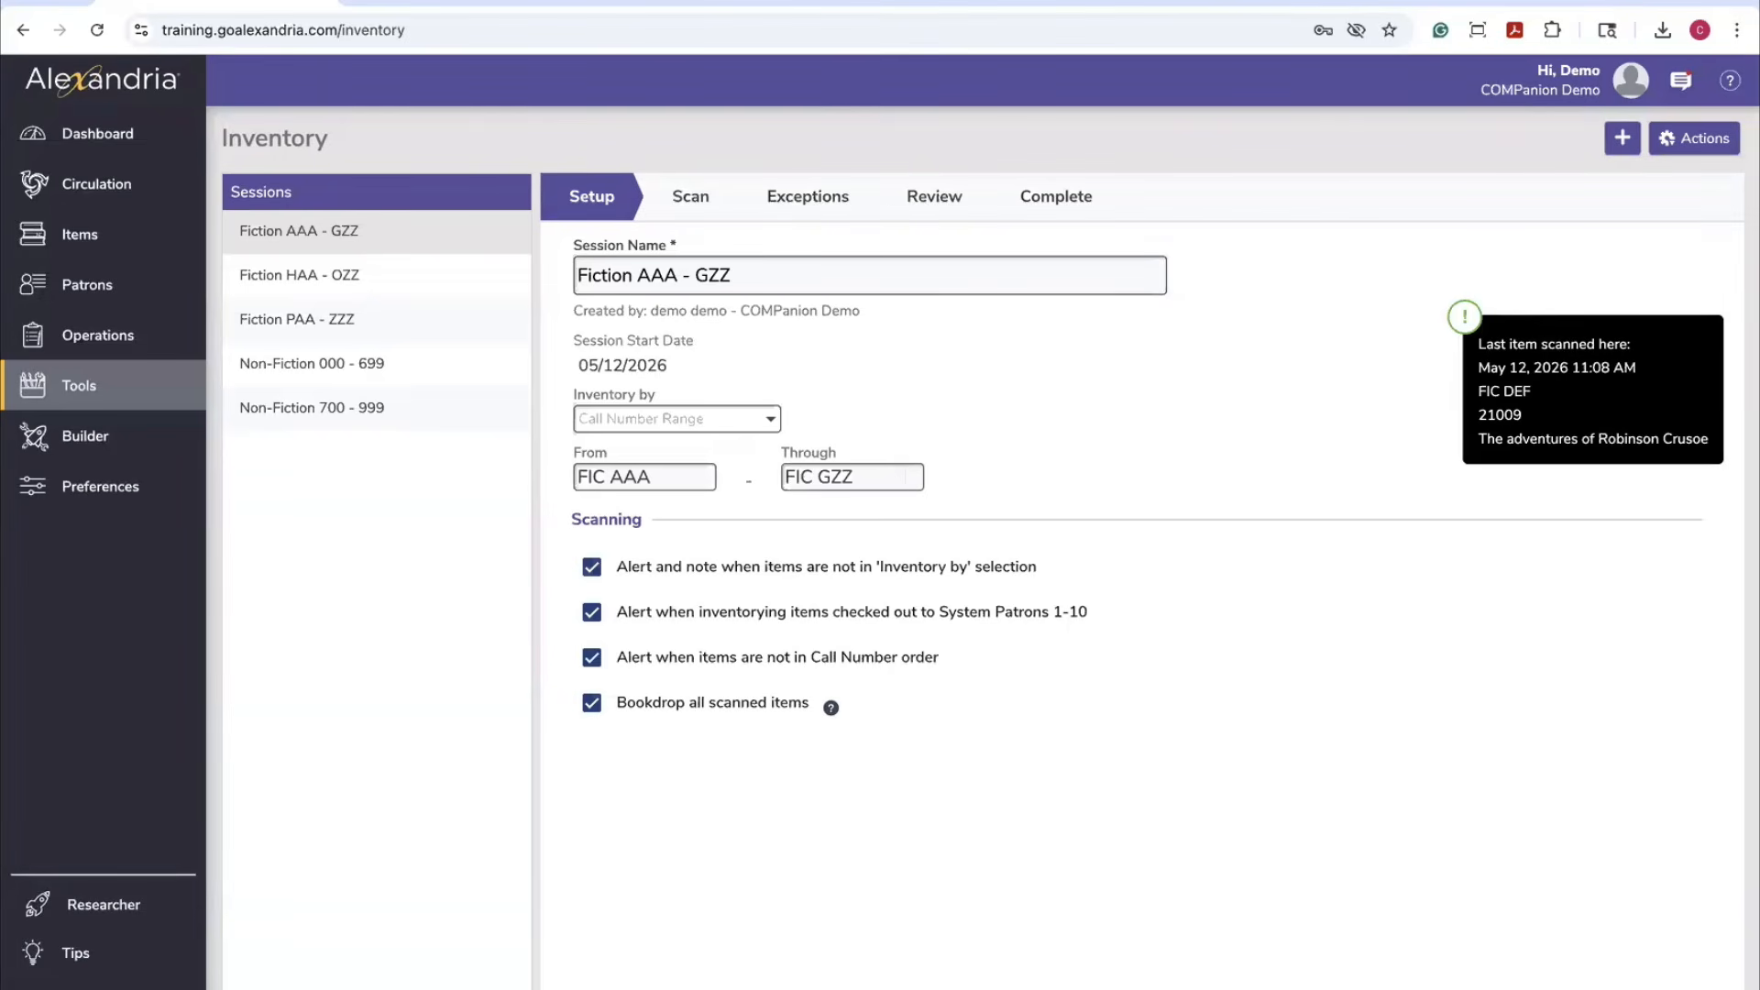
click(690, 197)
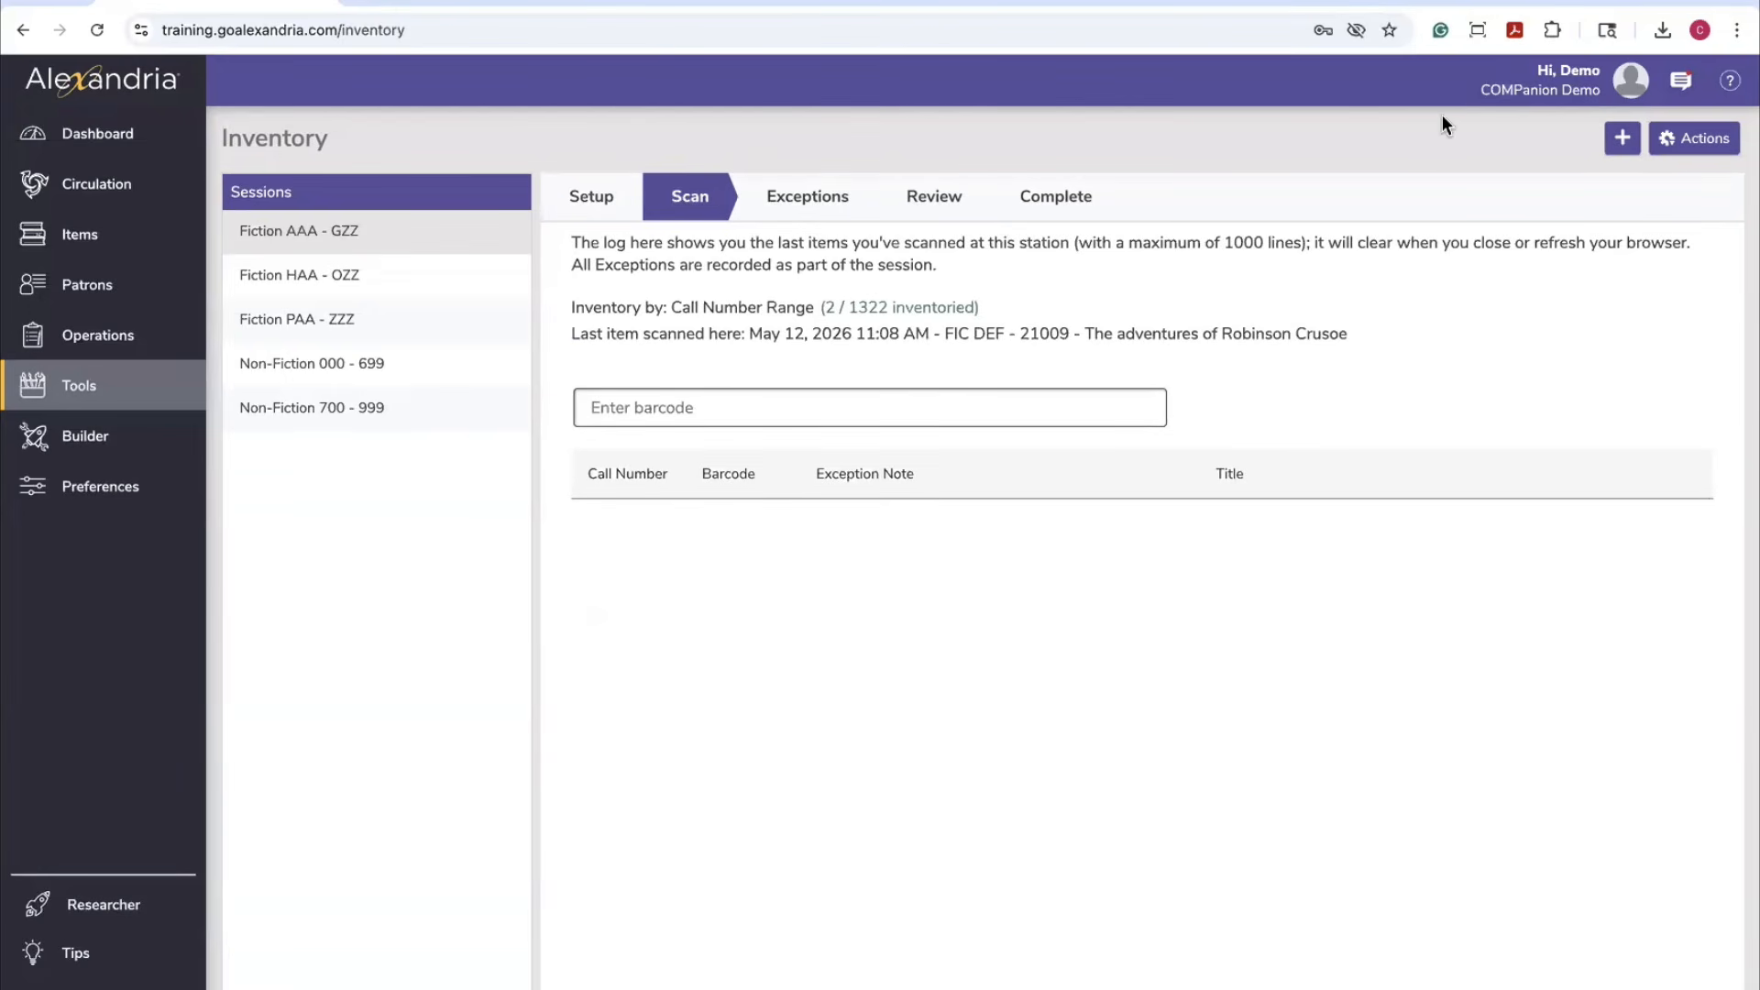
click(575, 201)
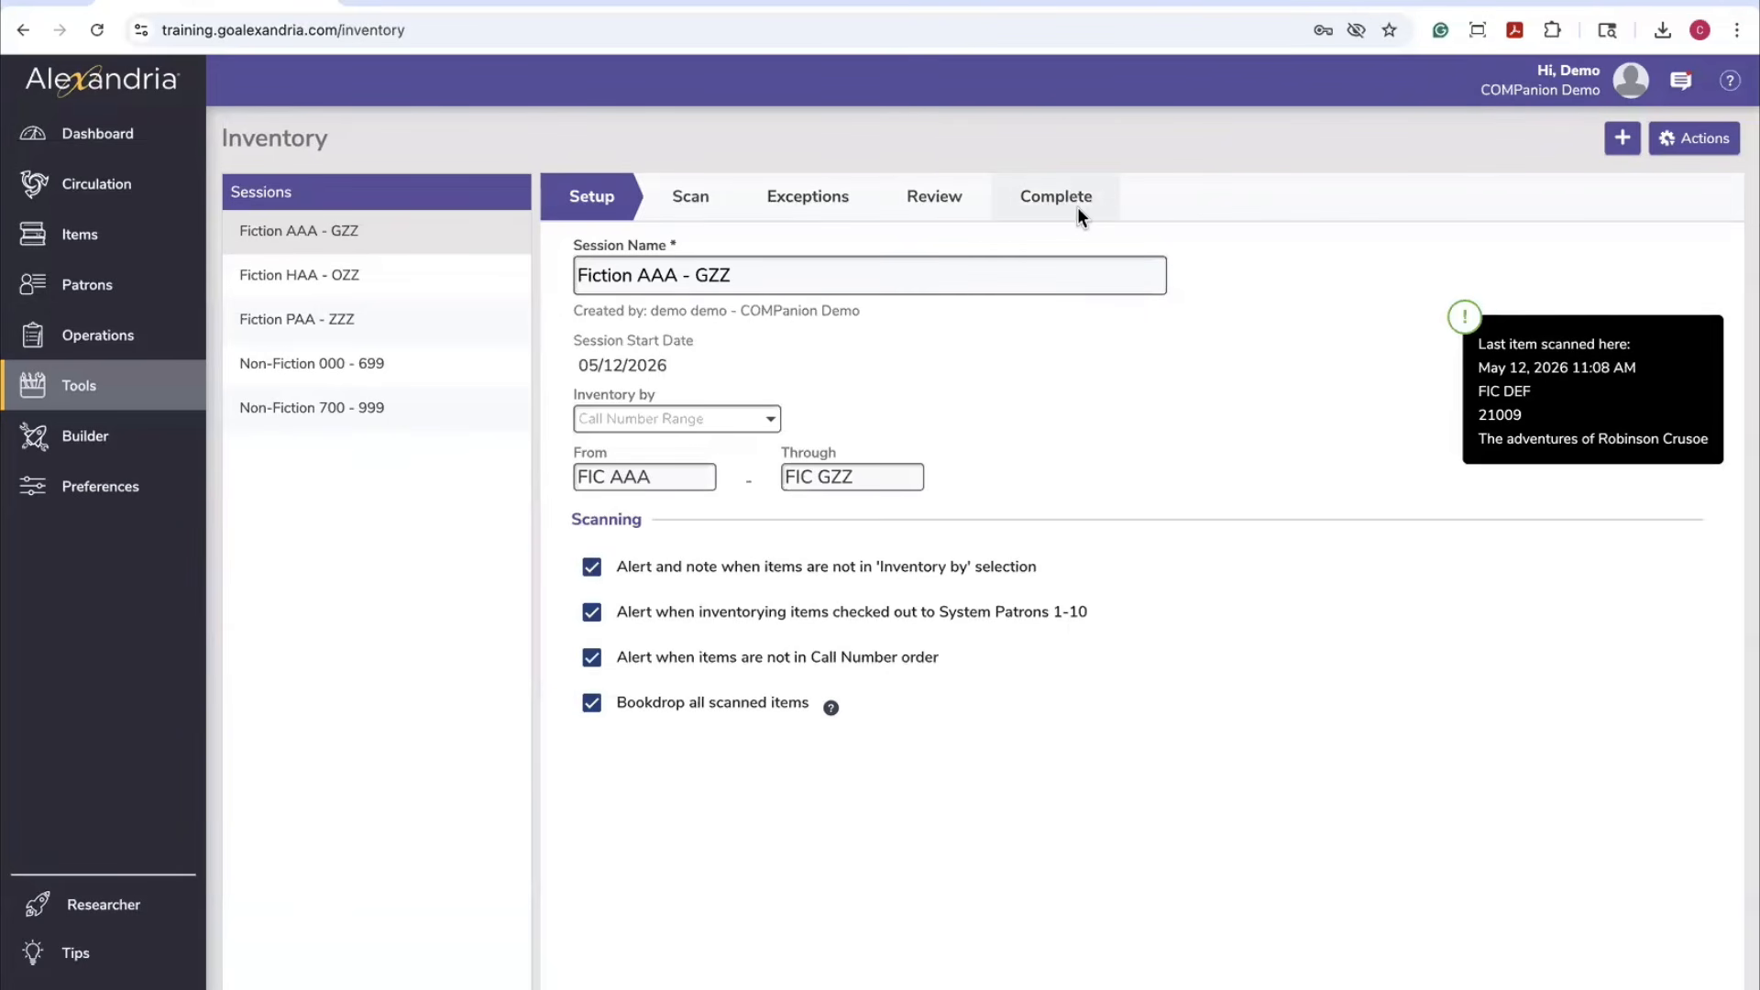
Remove the Non-Fiction 700 - 999 inventory session
click(339, 423)
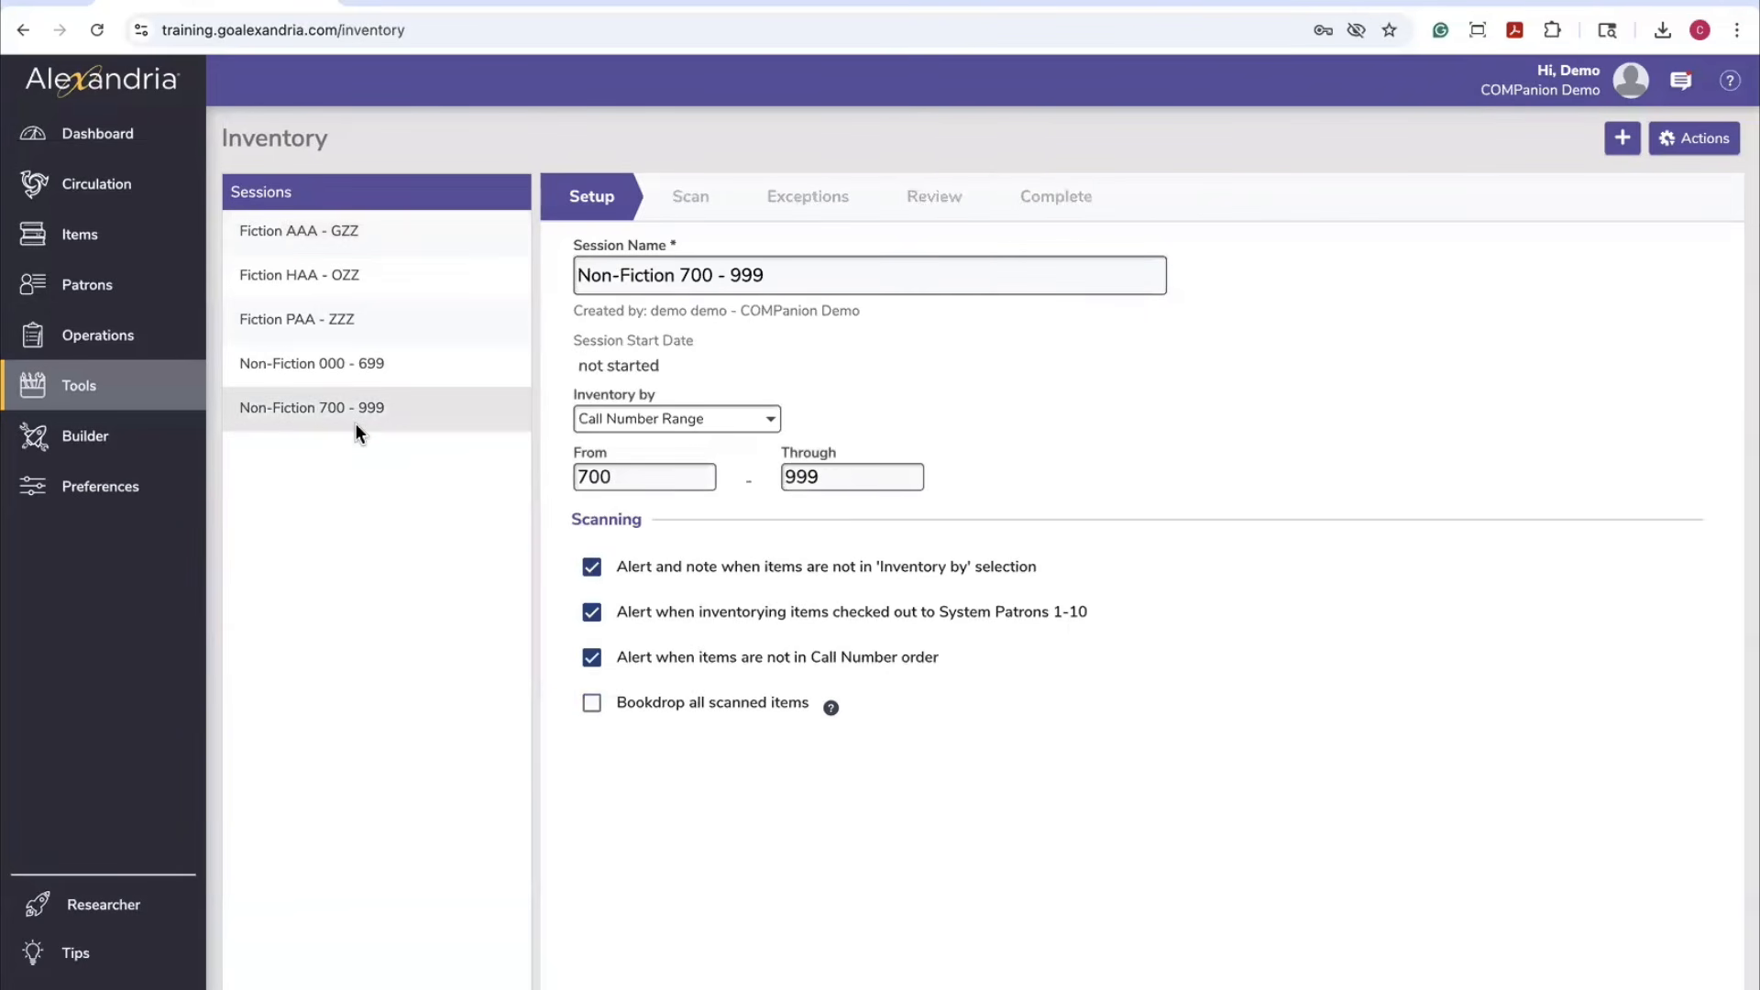
click(1703, 140)
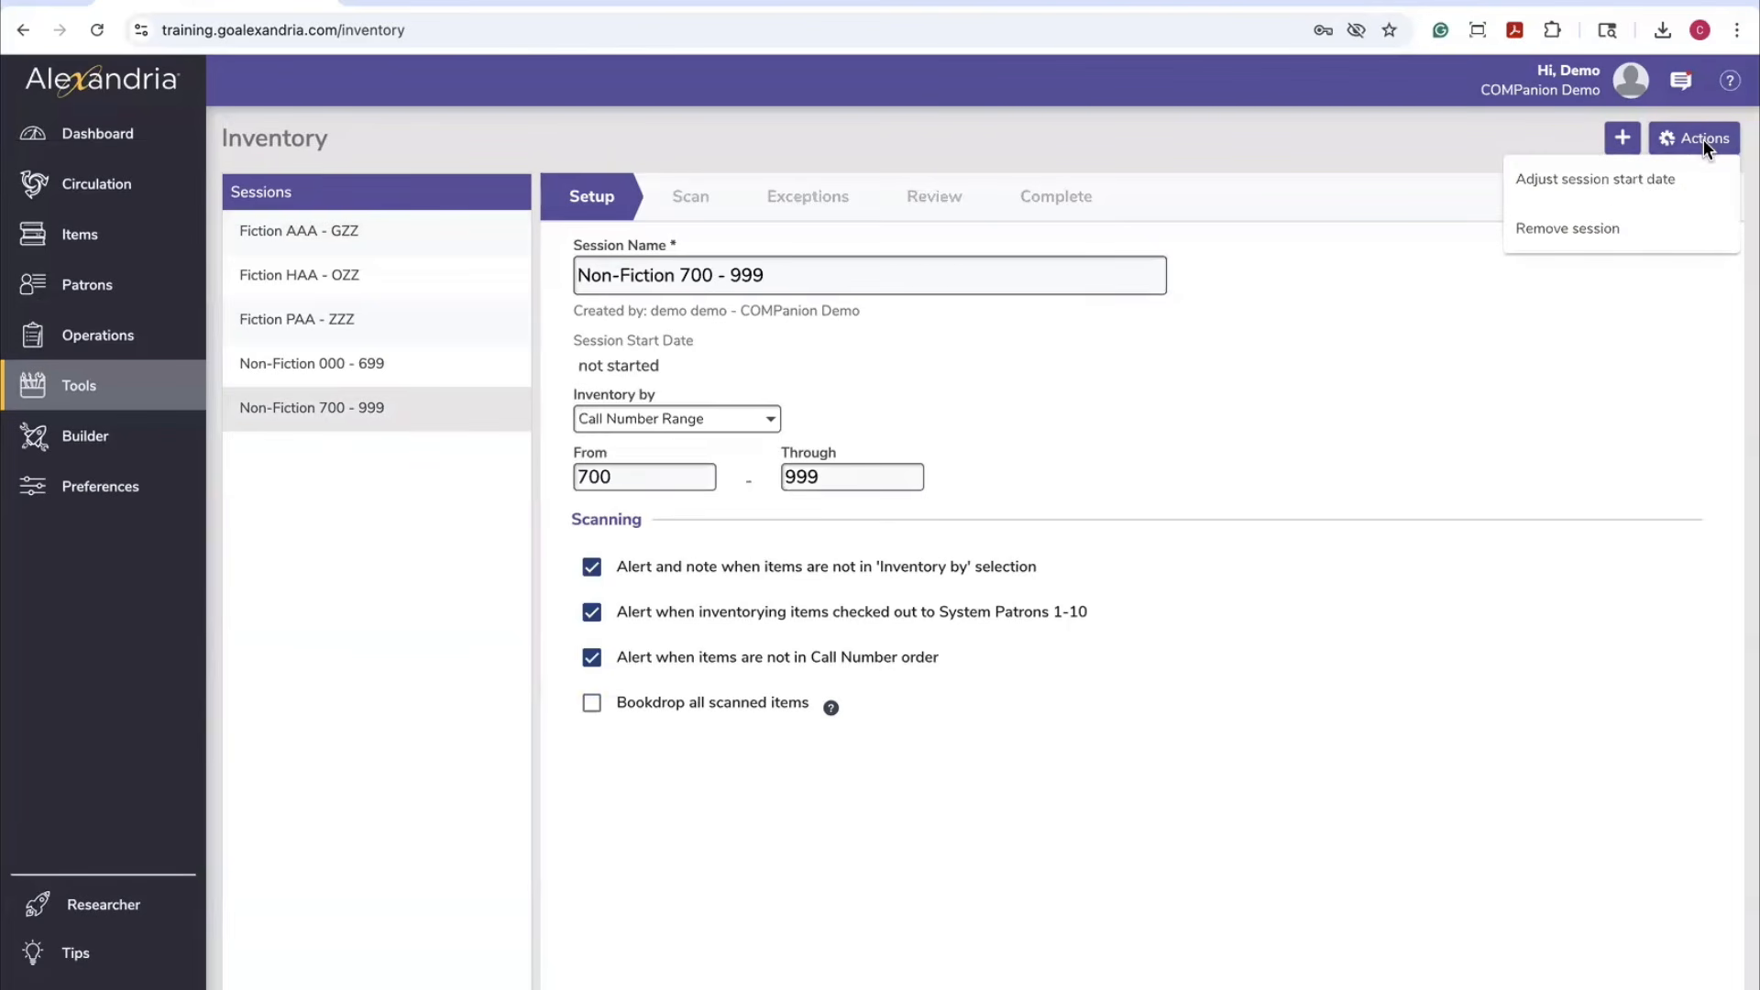
click(1604, 234)
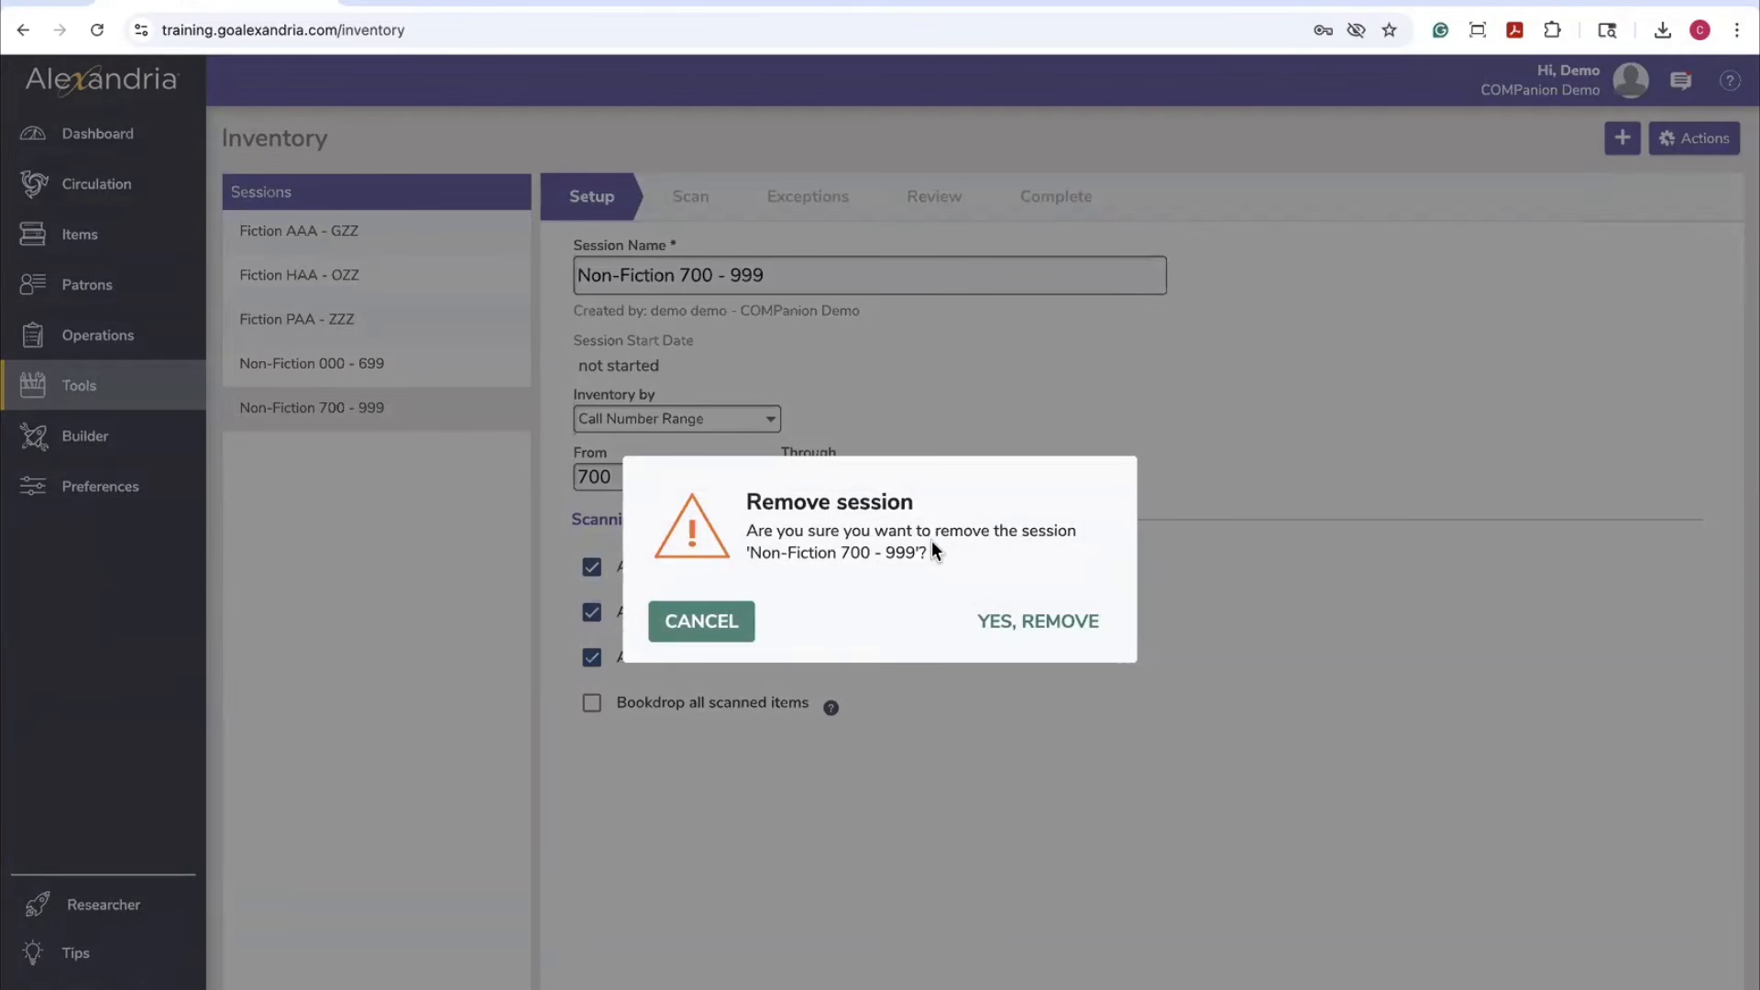
click(1040, 621)
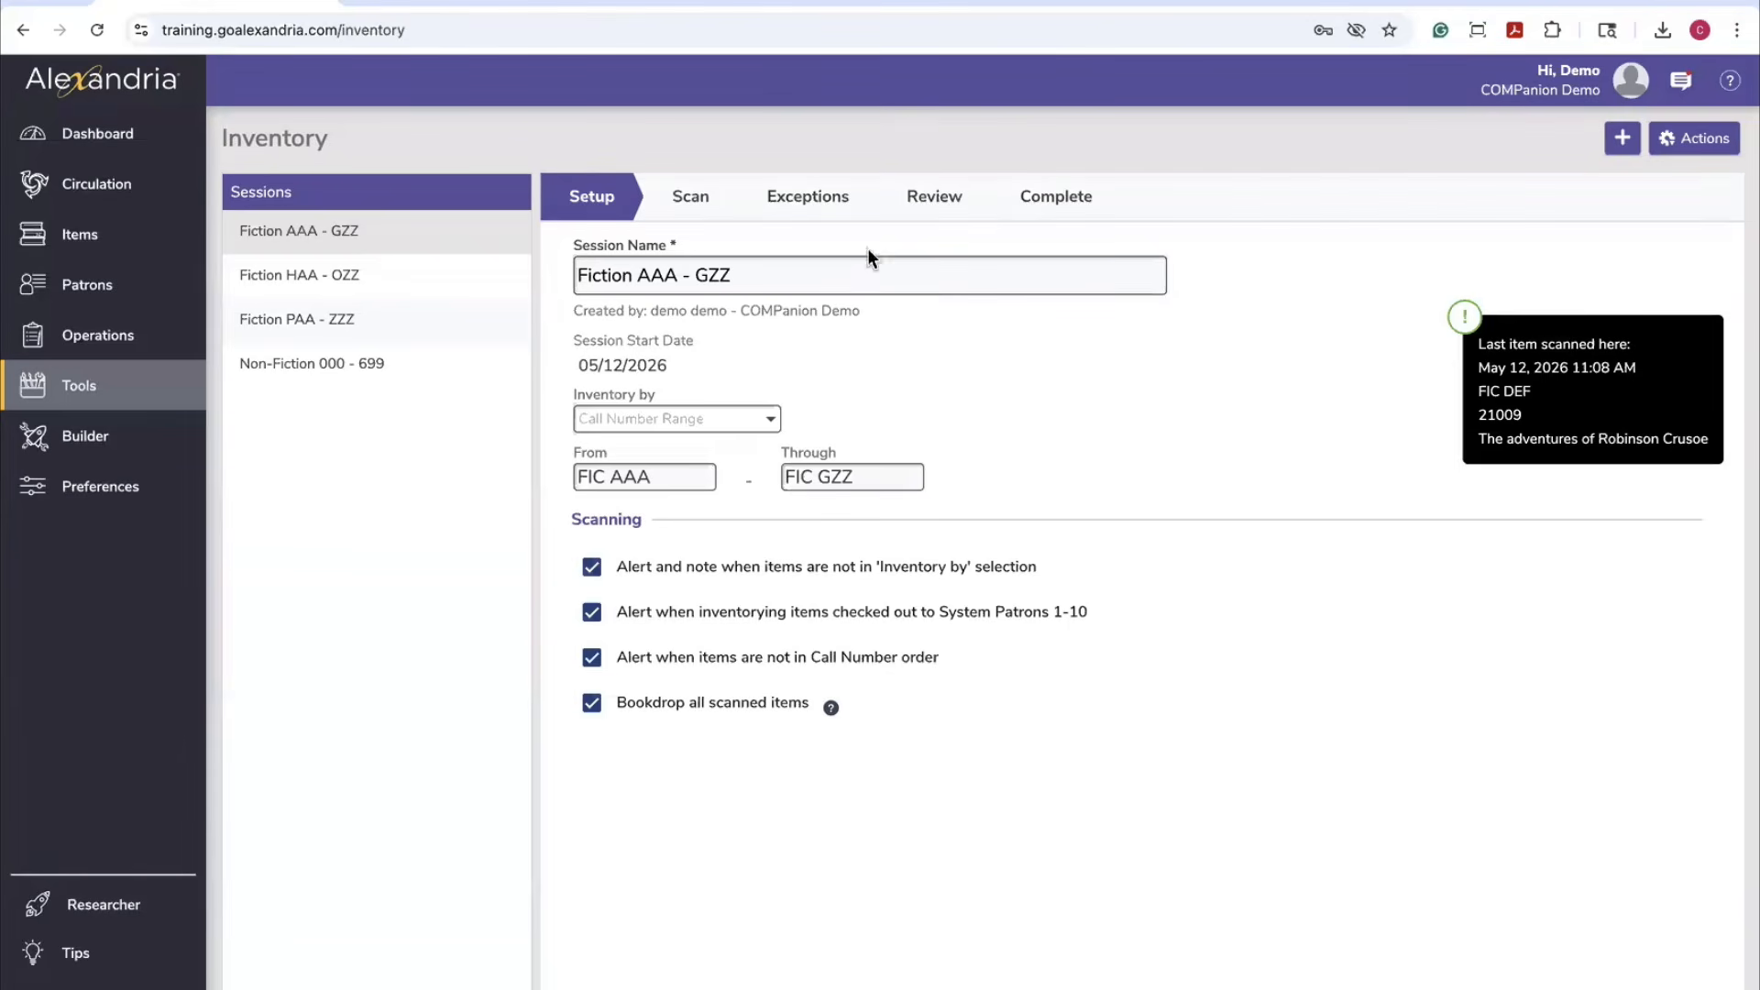
Go to Circulation, start Inventory (I) mode, and change it to Inventory Bookdrop (IB) mode
click(21, 205)
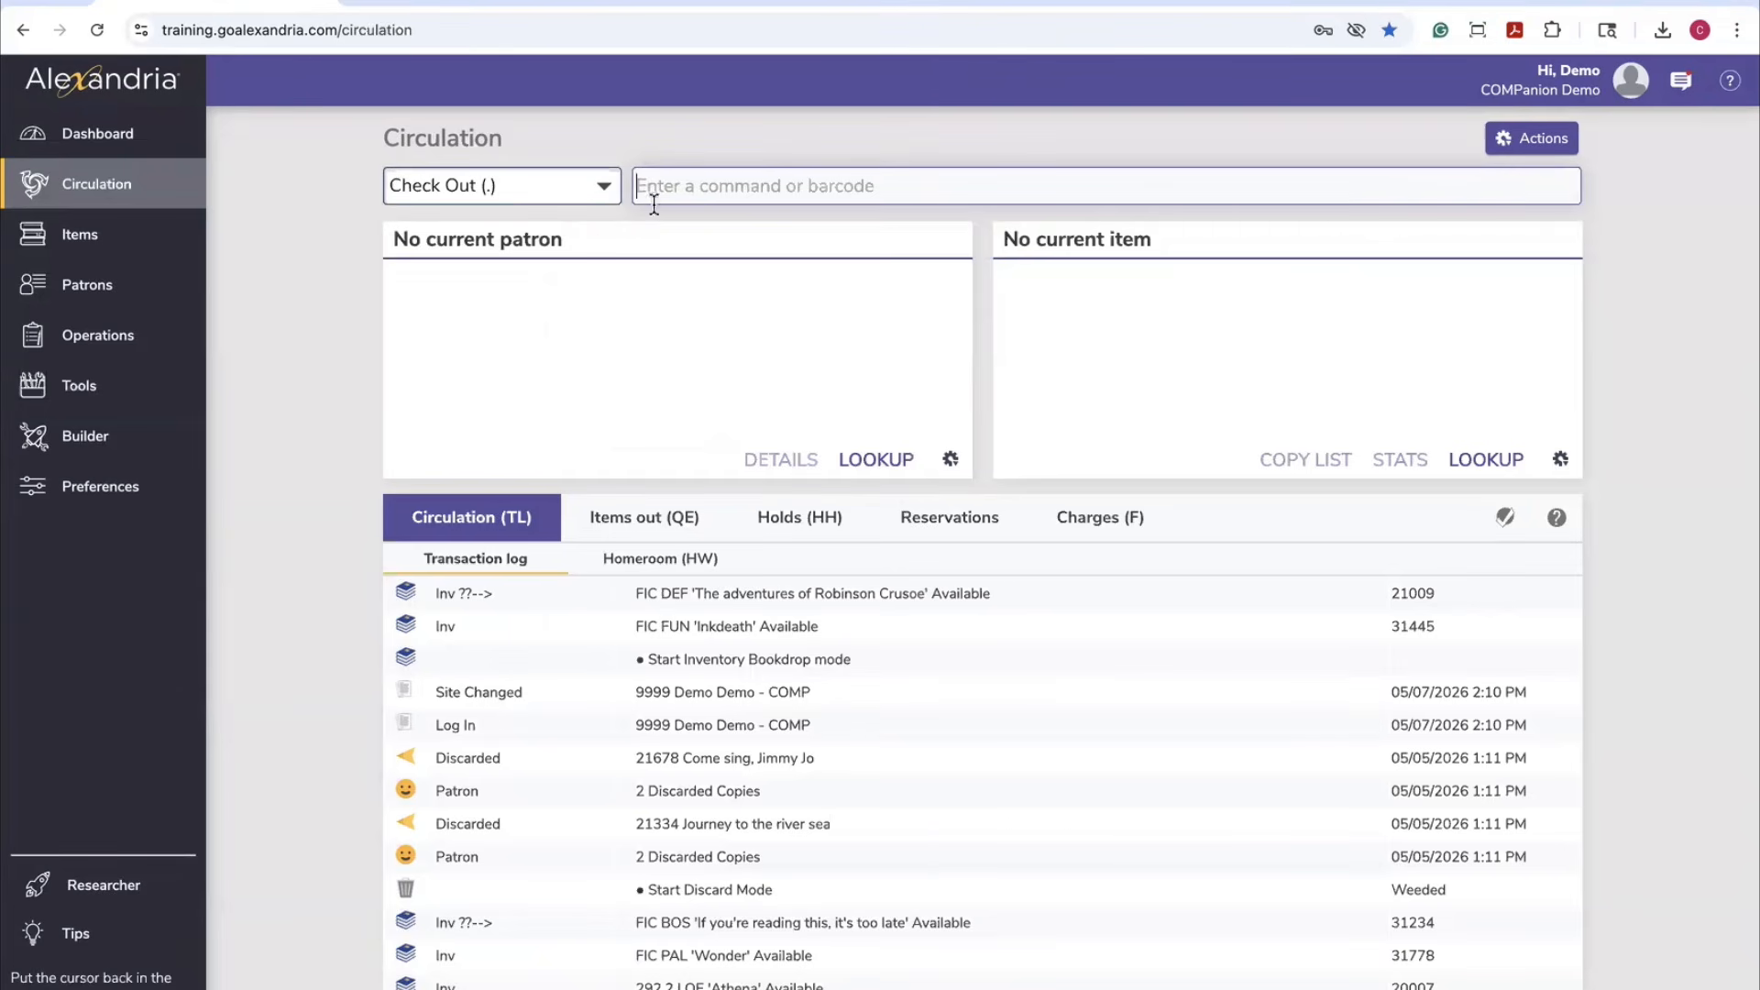
click(577, 195)
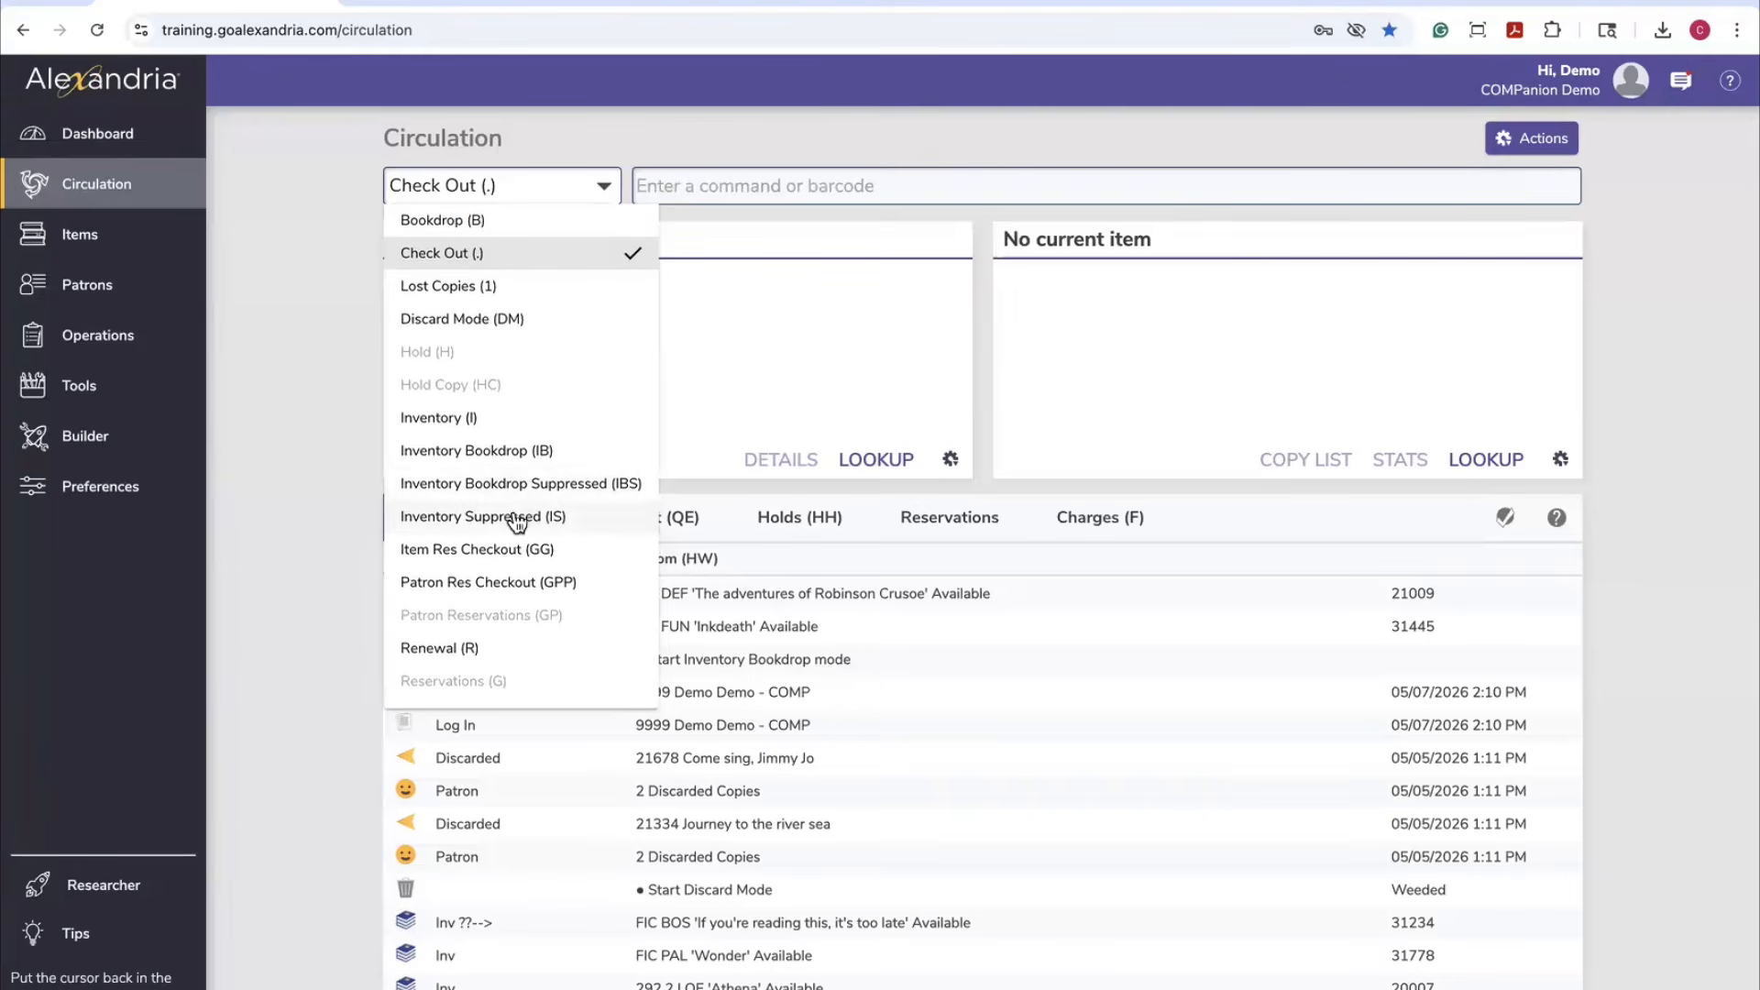
click(552, 421)
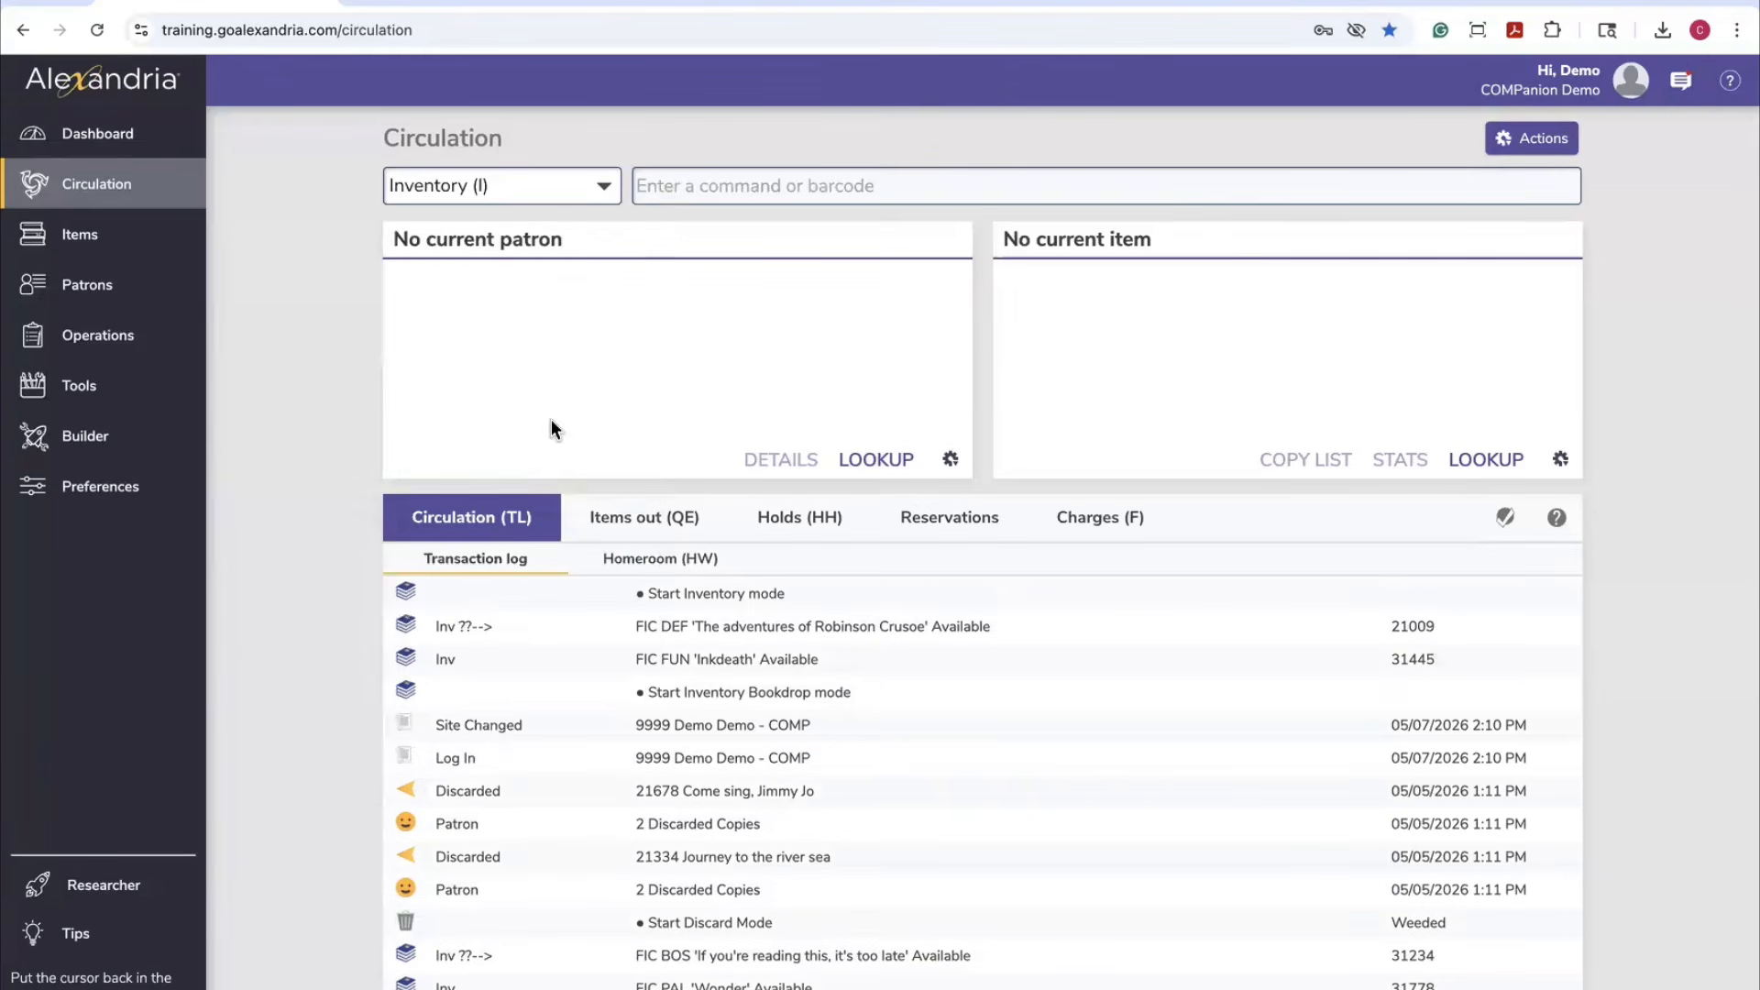
click(563, 191)
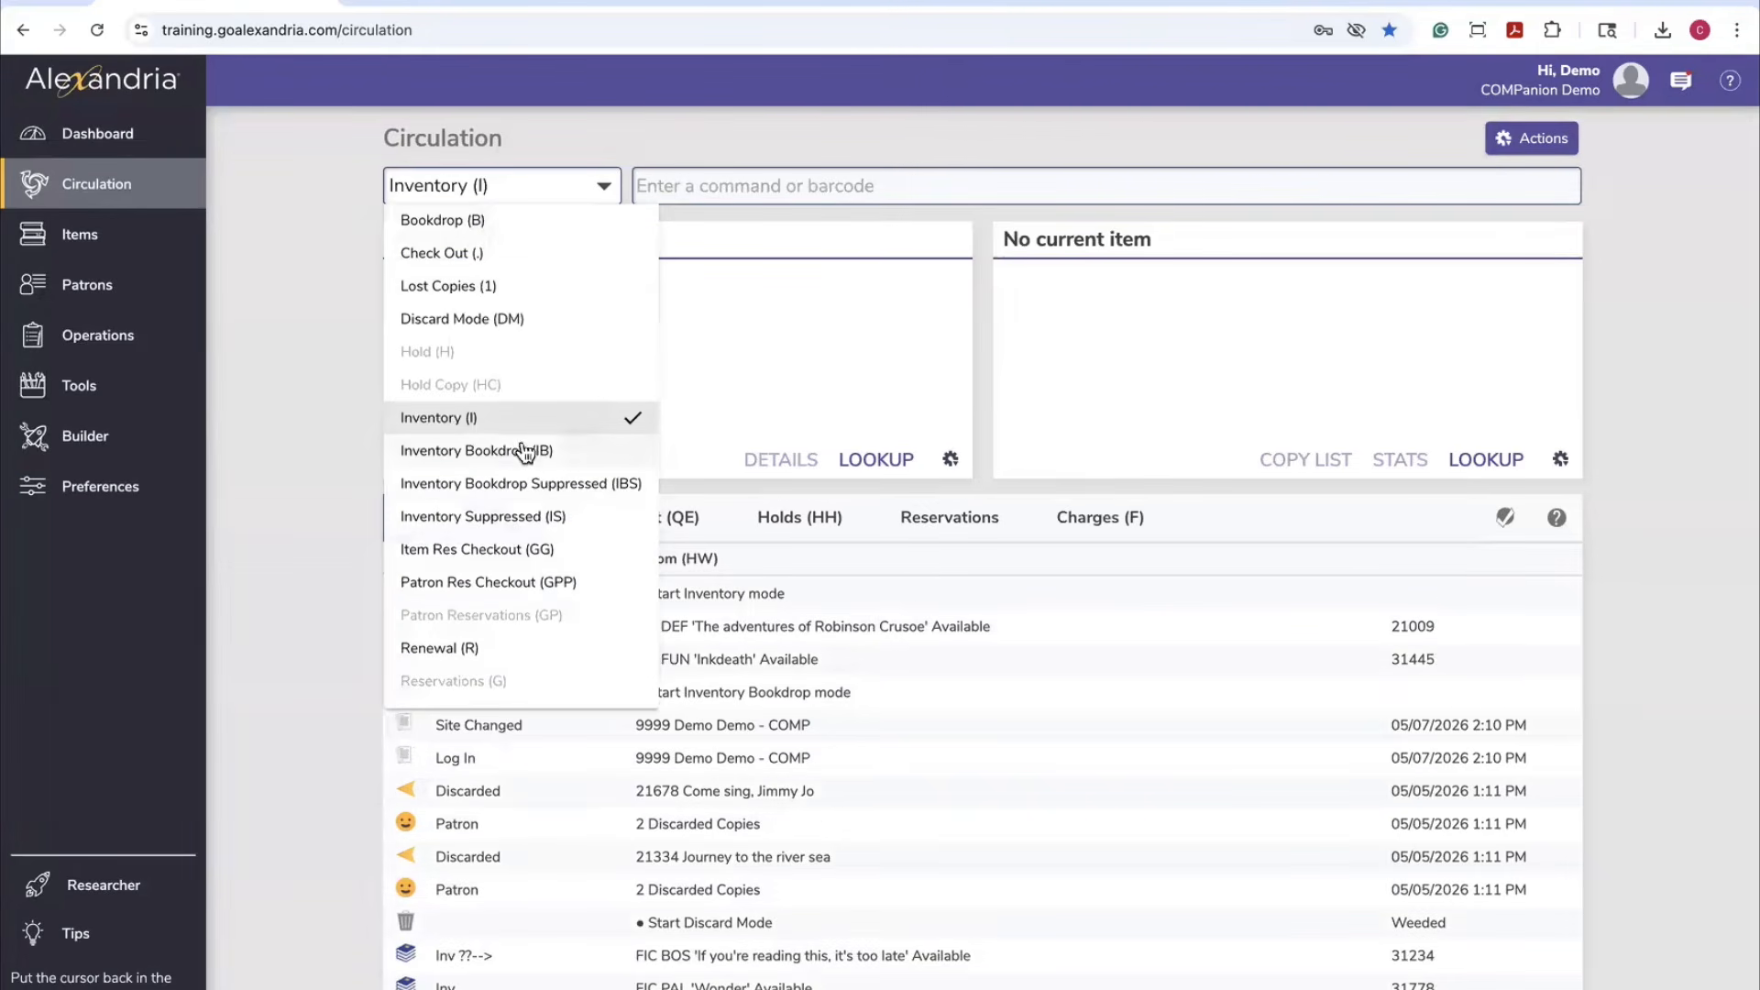
click(524, 446)
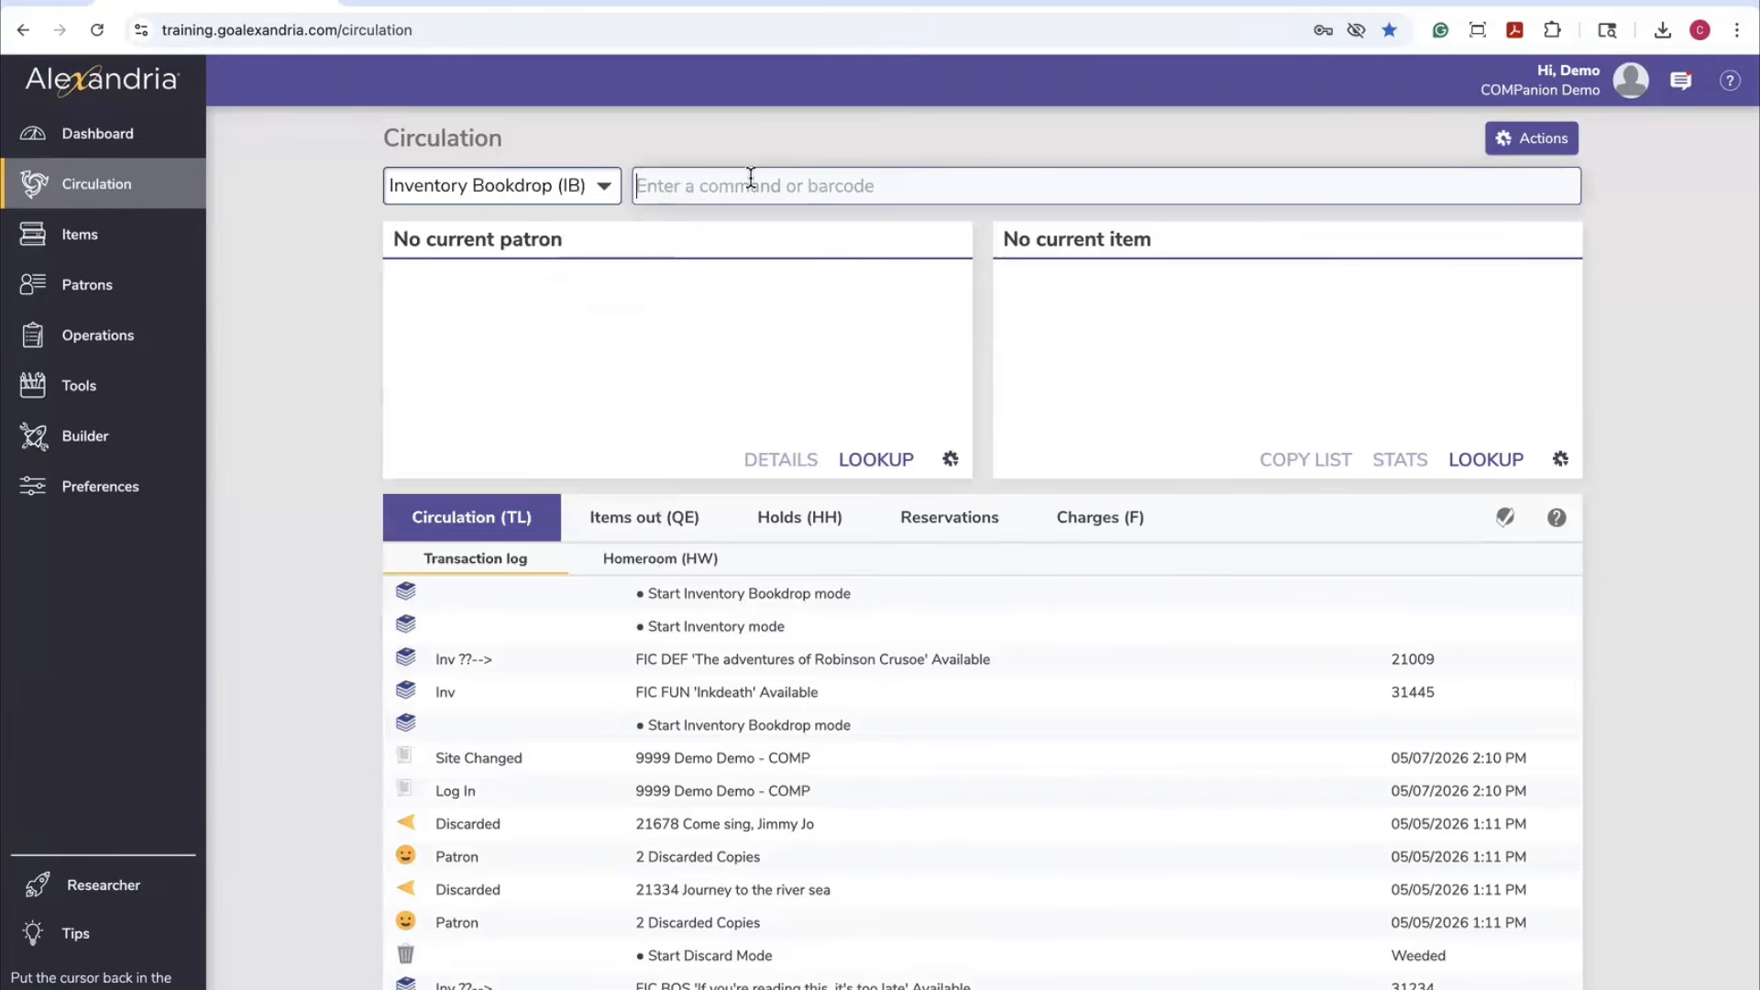
Inventory the copy with barcode 11215 and forgive the remaining balance of its $0.50 overdue fine
text(11219)
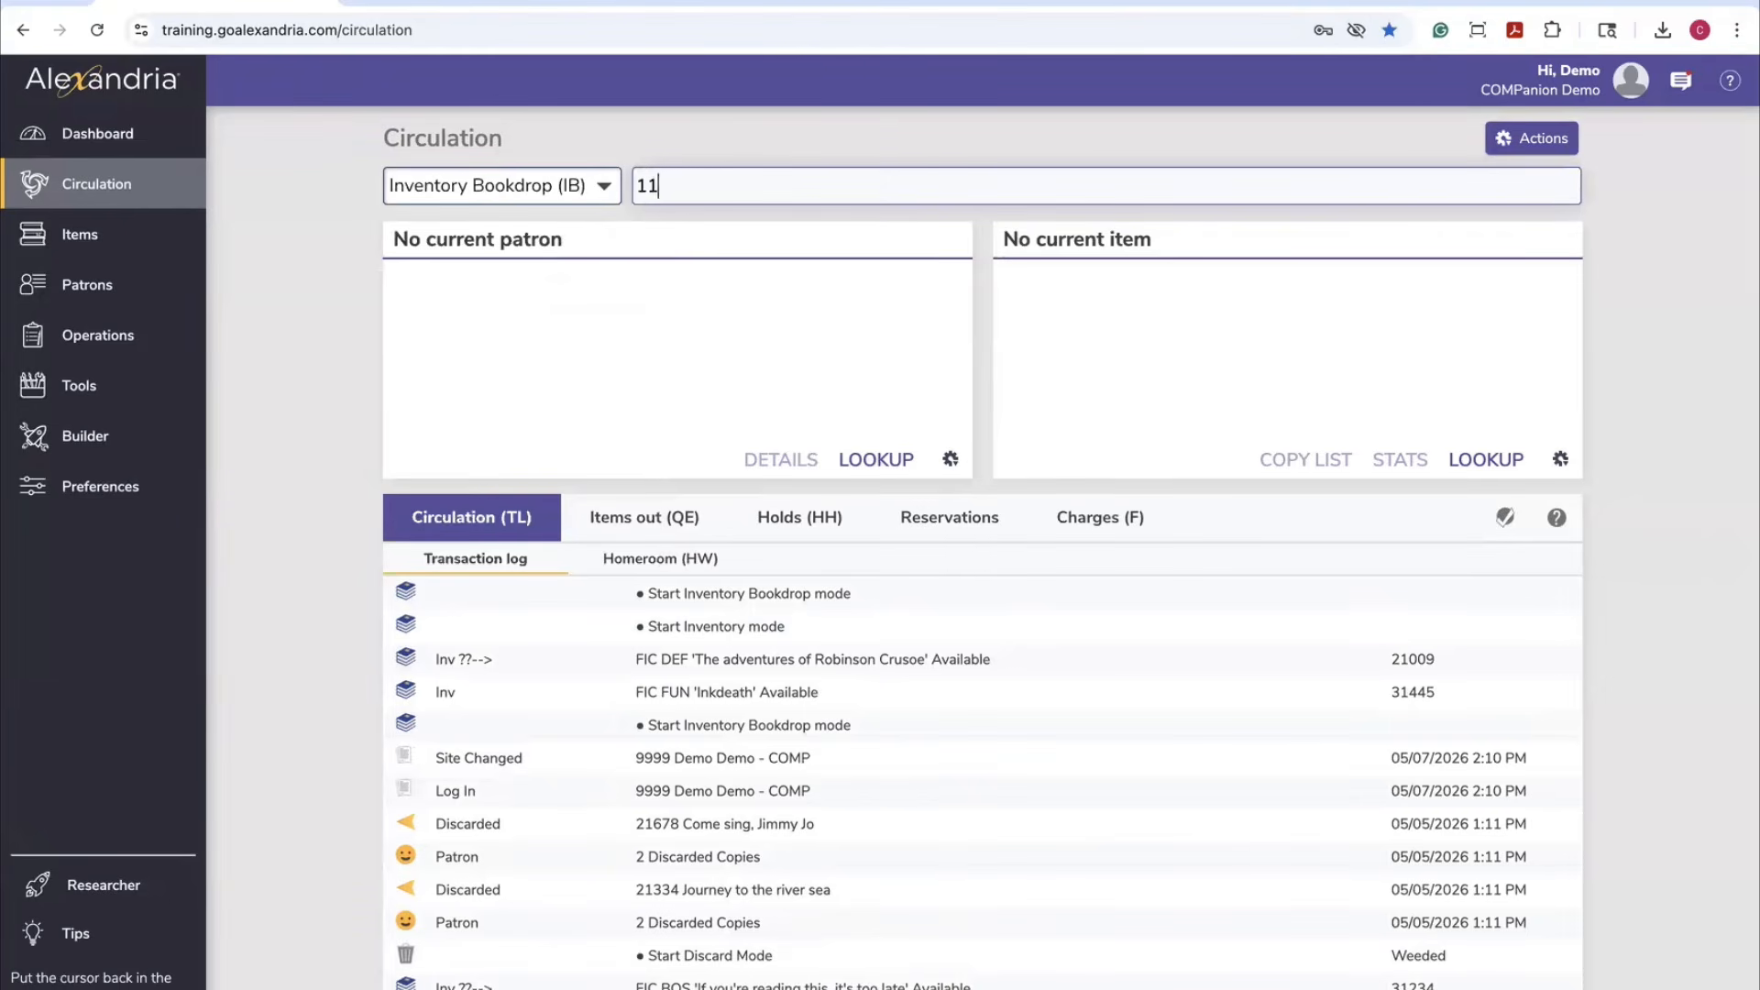
key(Return)
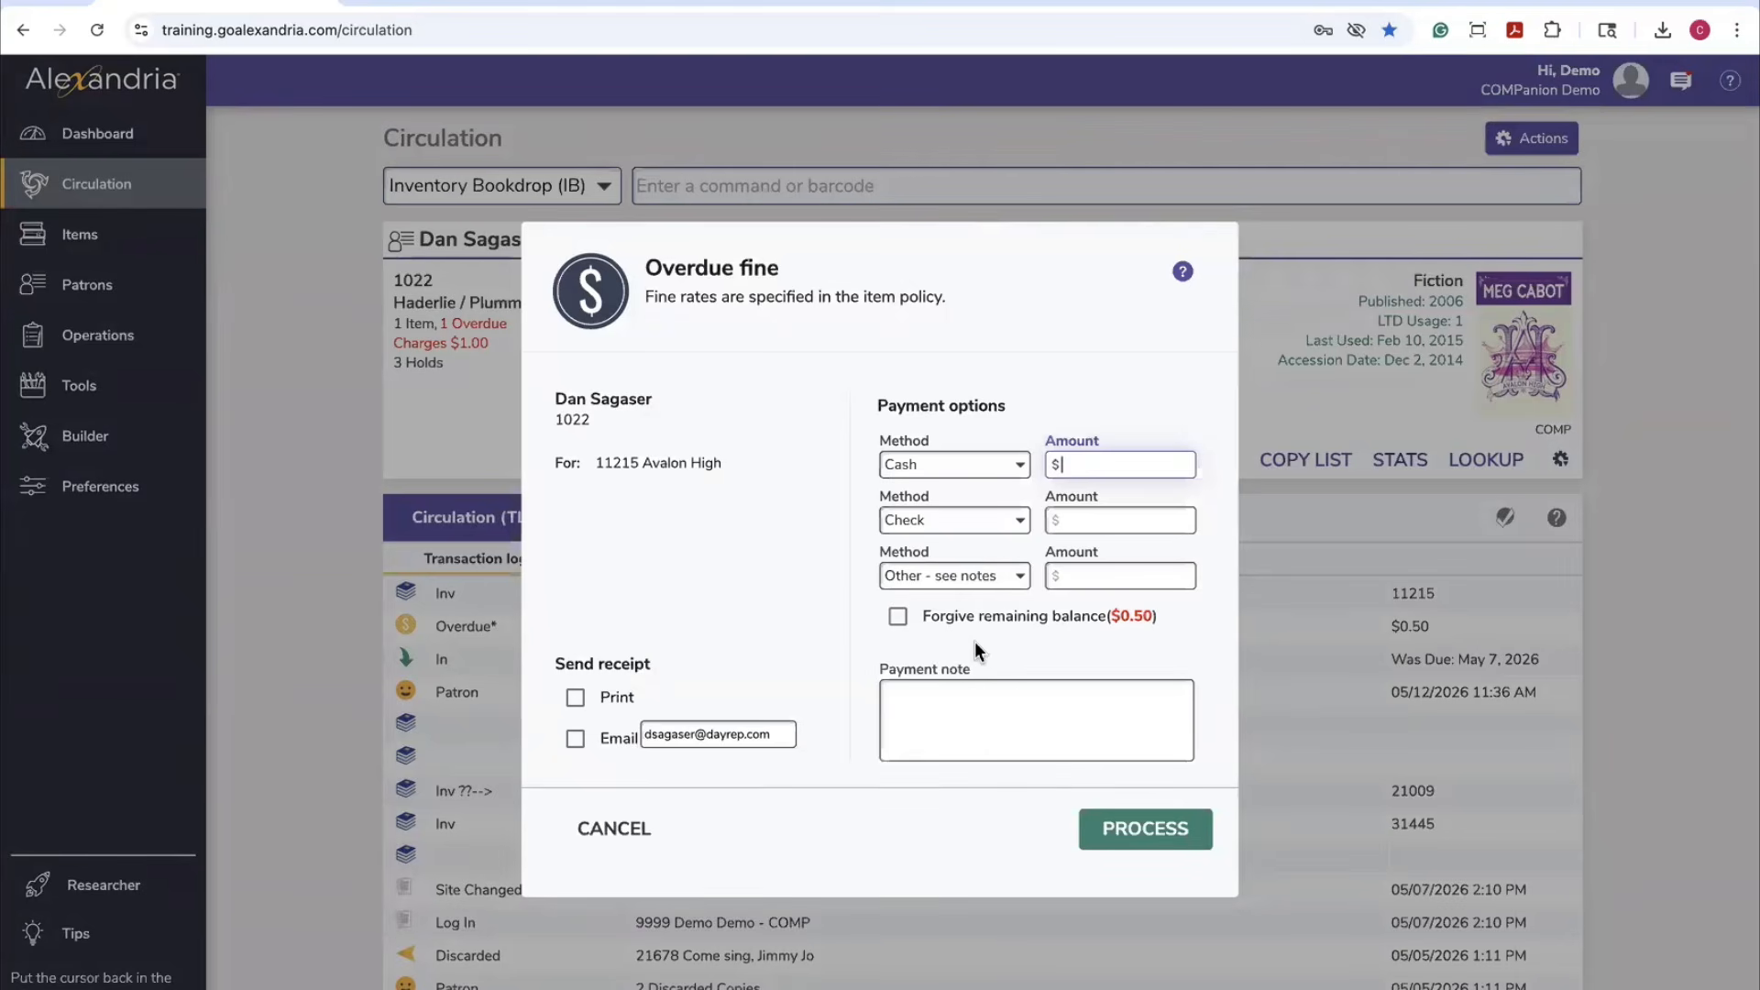
click(897, 616)
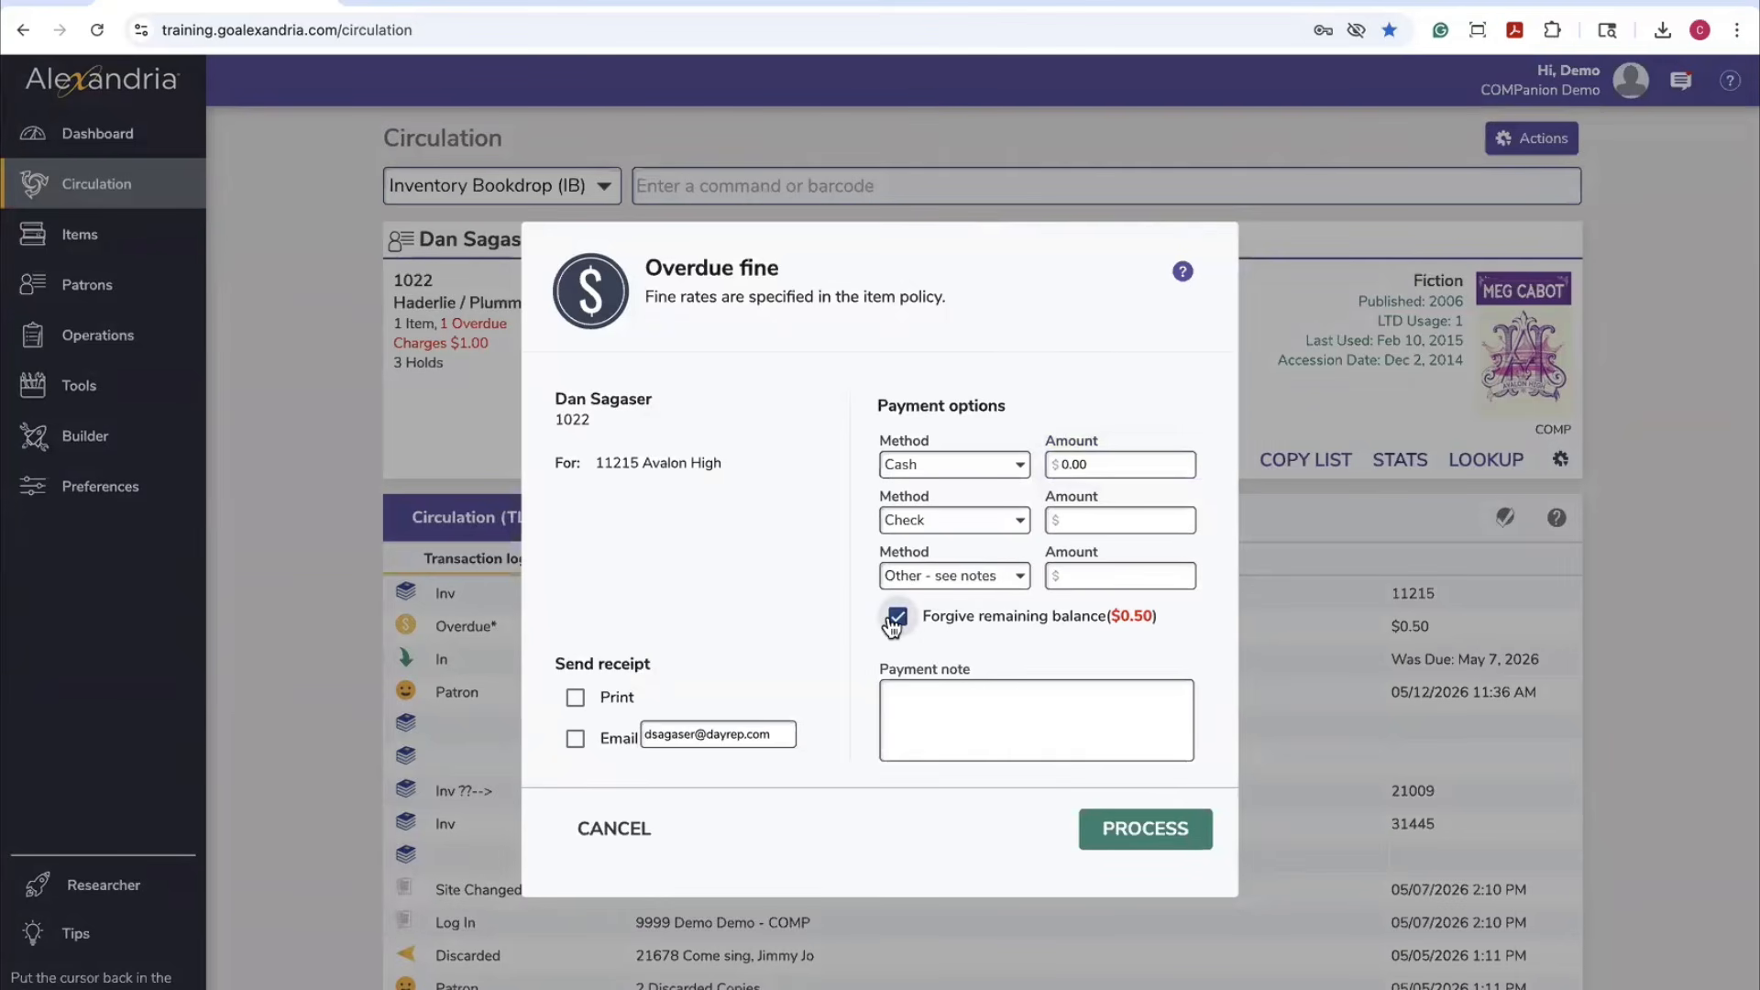
click(1106, 834)
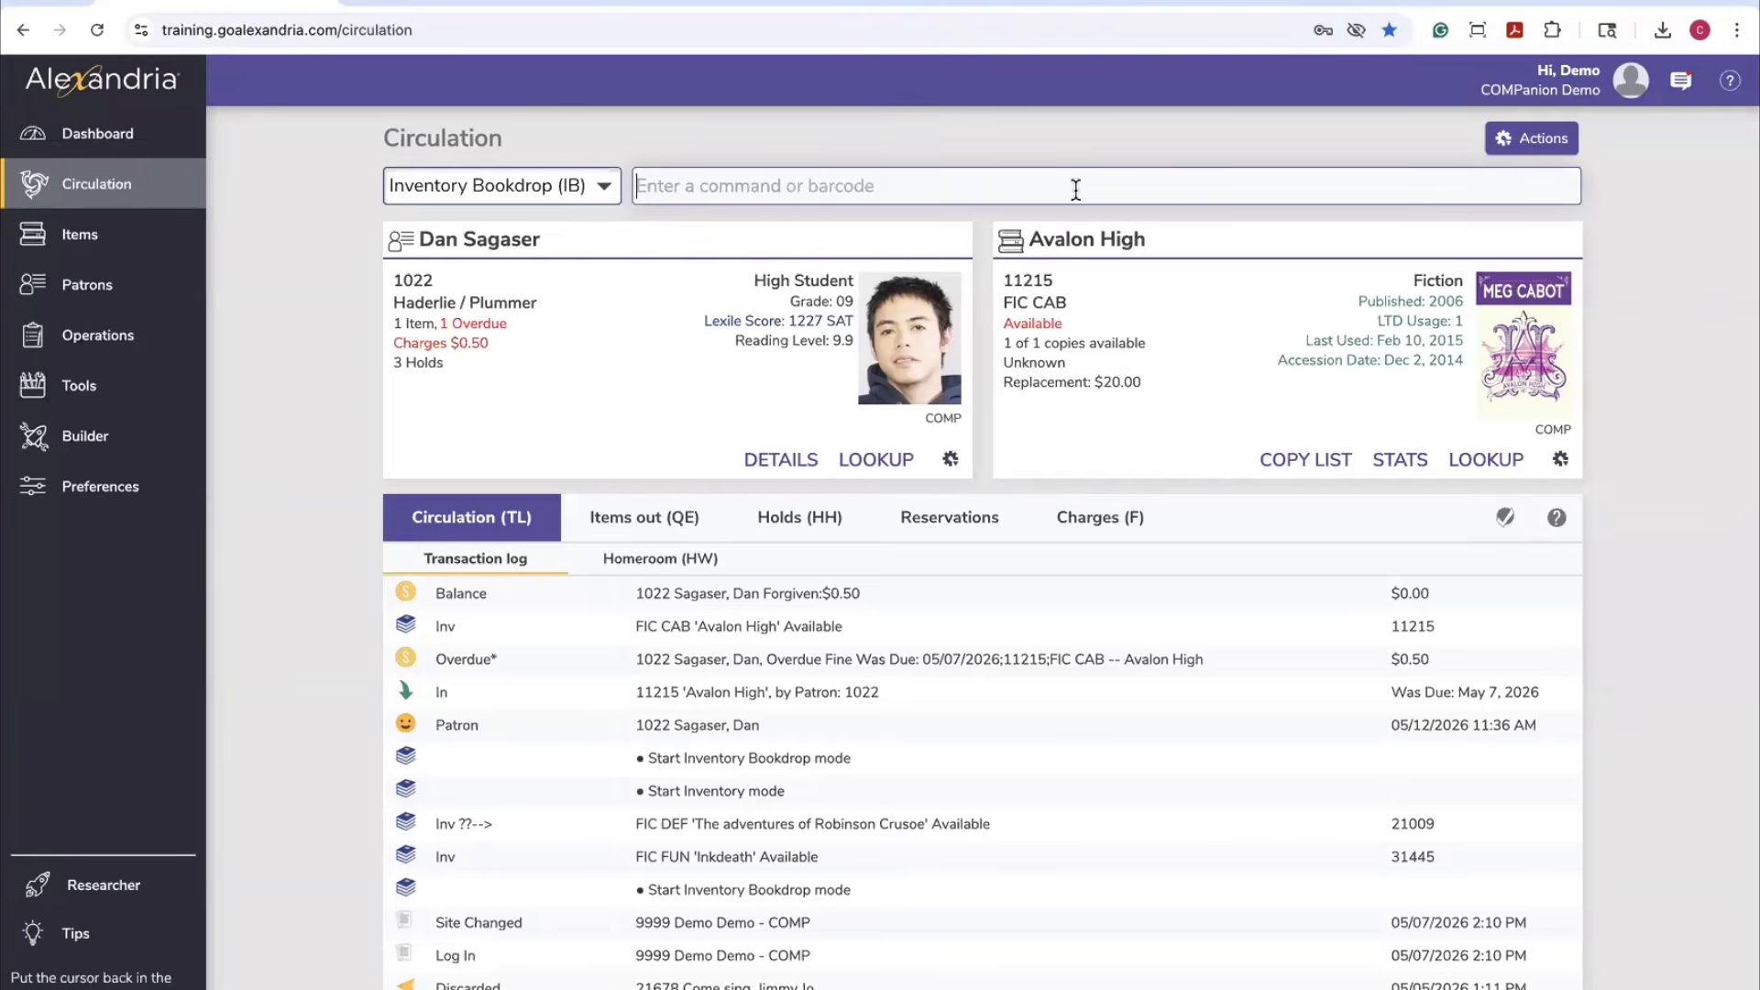
Inventory the copies with barcodes 31446 and 31556, processing the overdue fine on the second without entering a payment
text(31446)
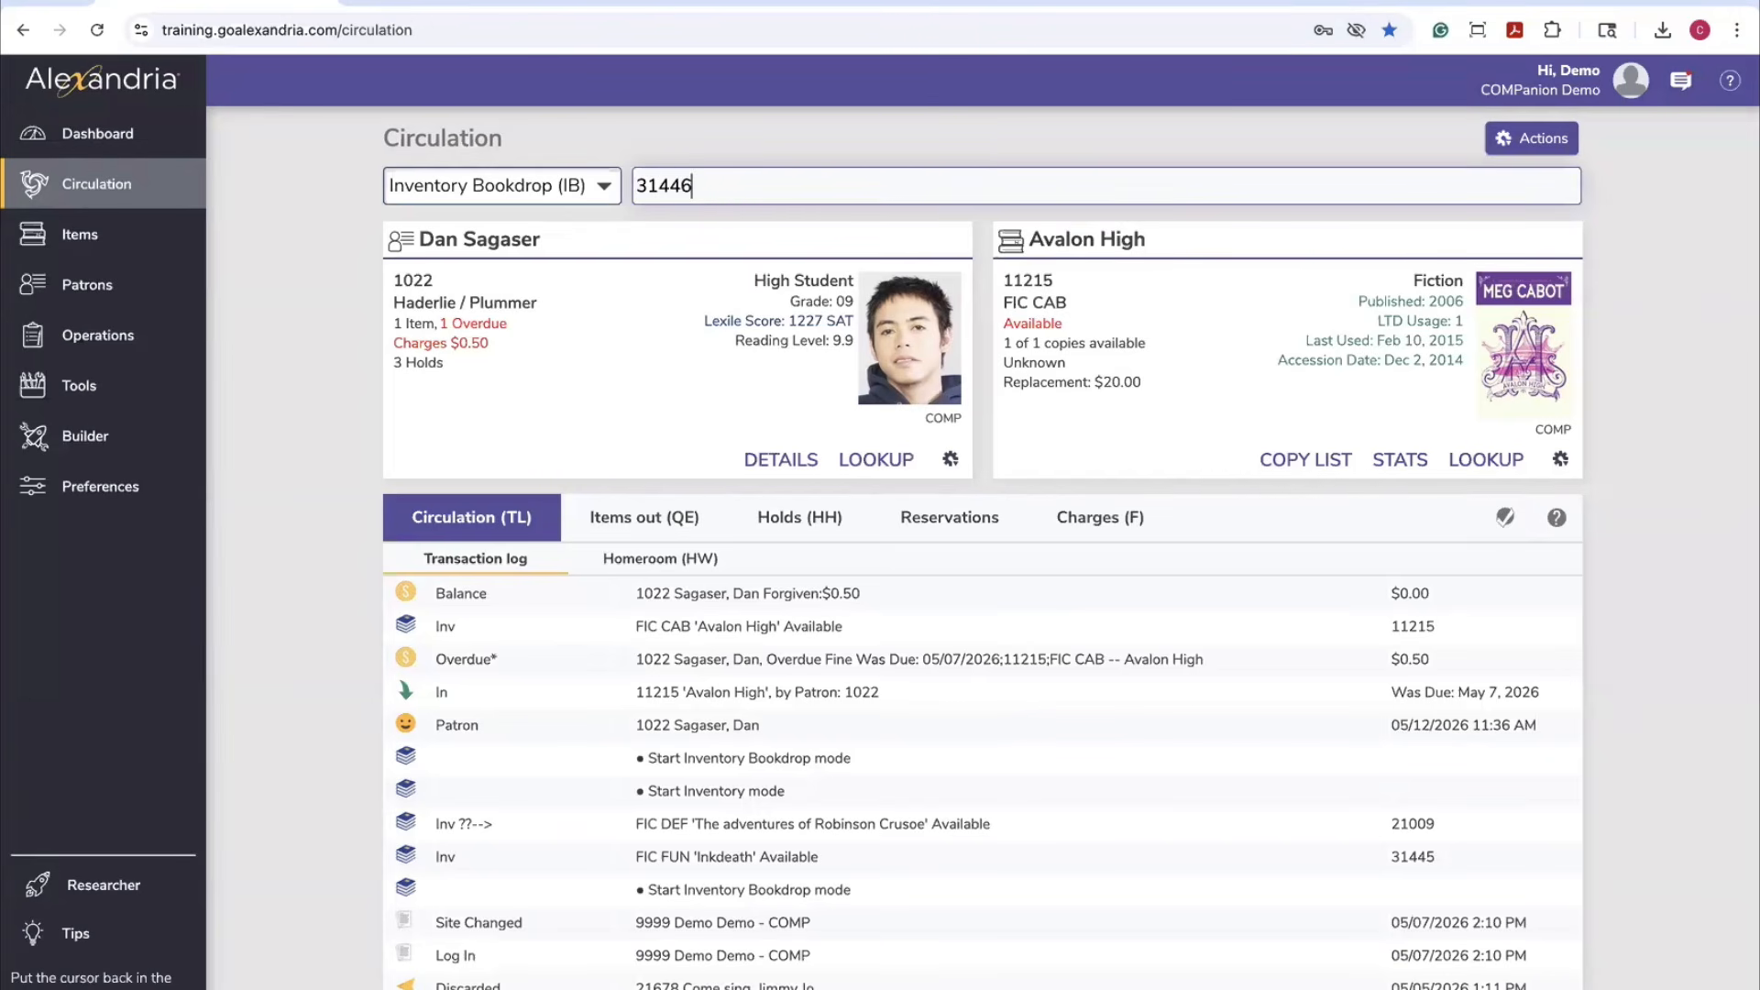
key(Return)
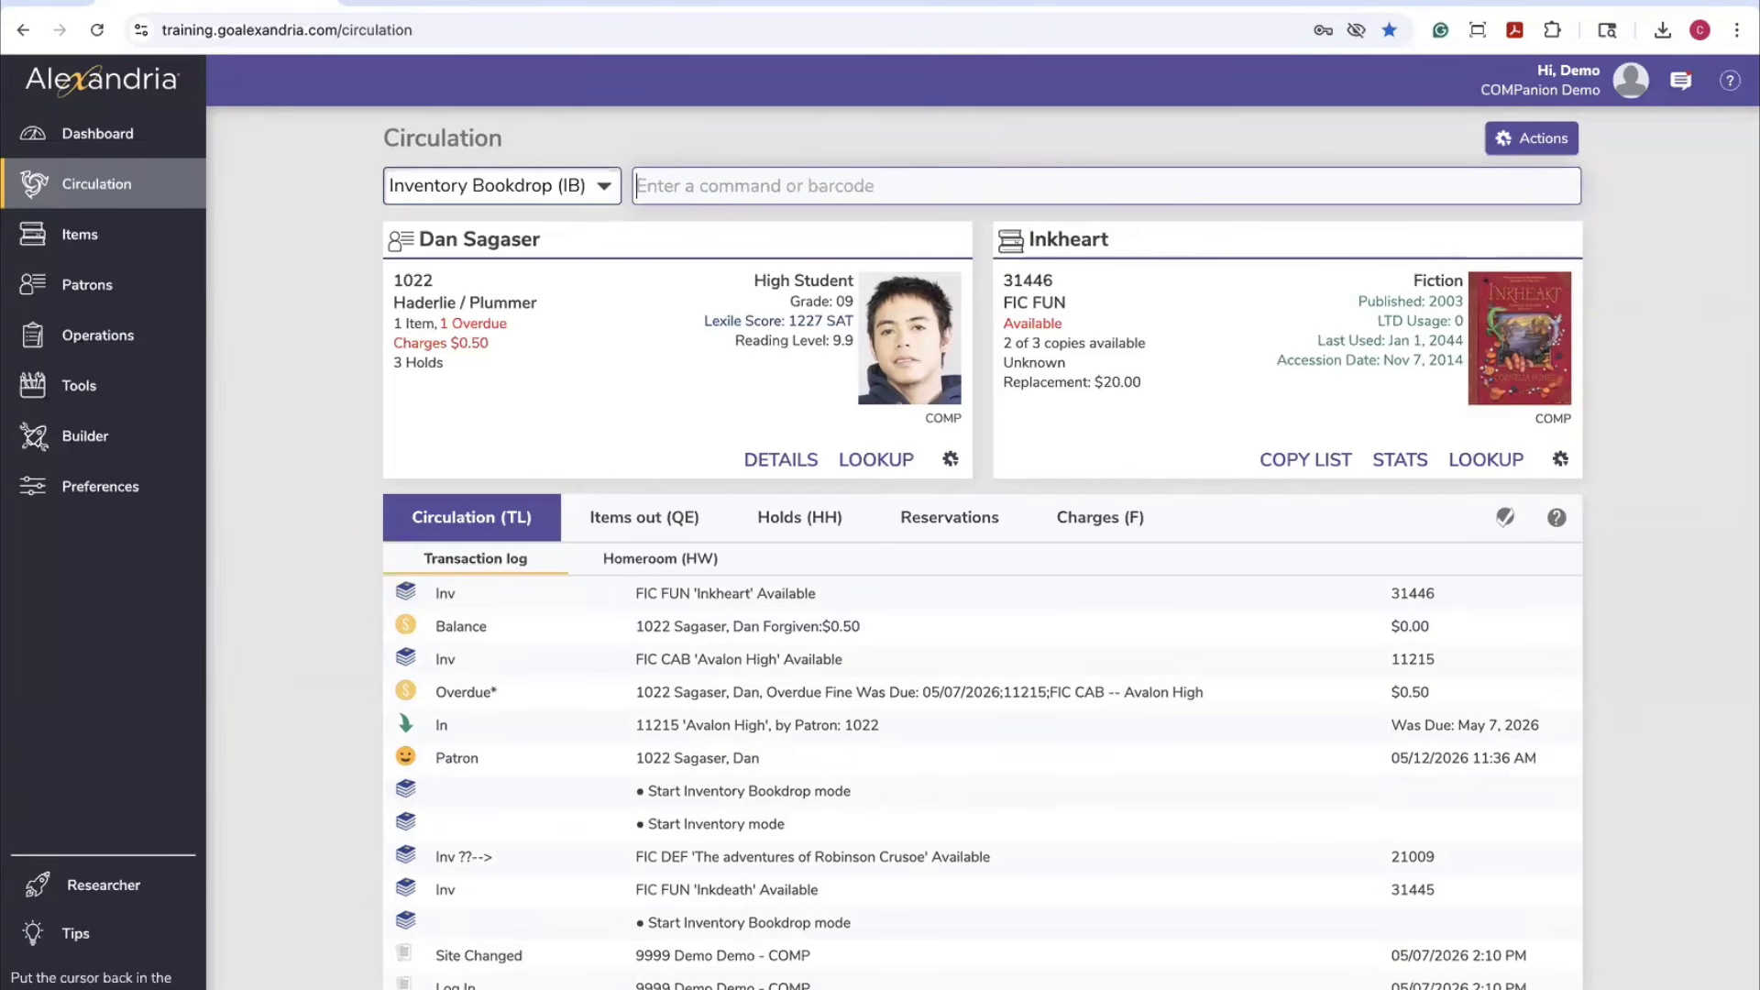
text(31556)
key(Return)
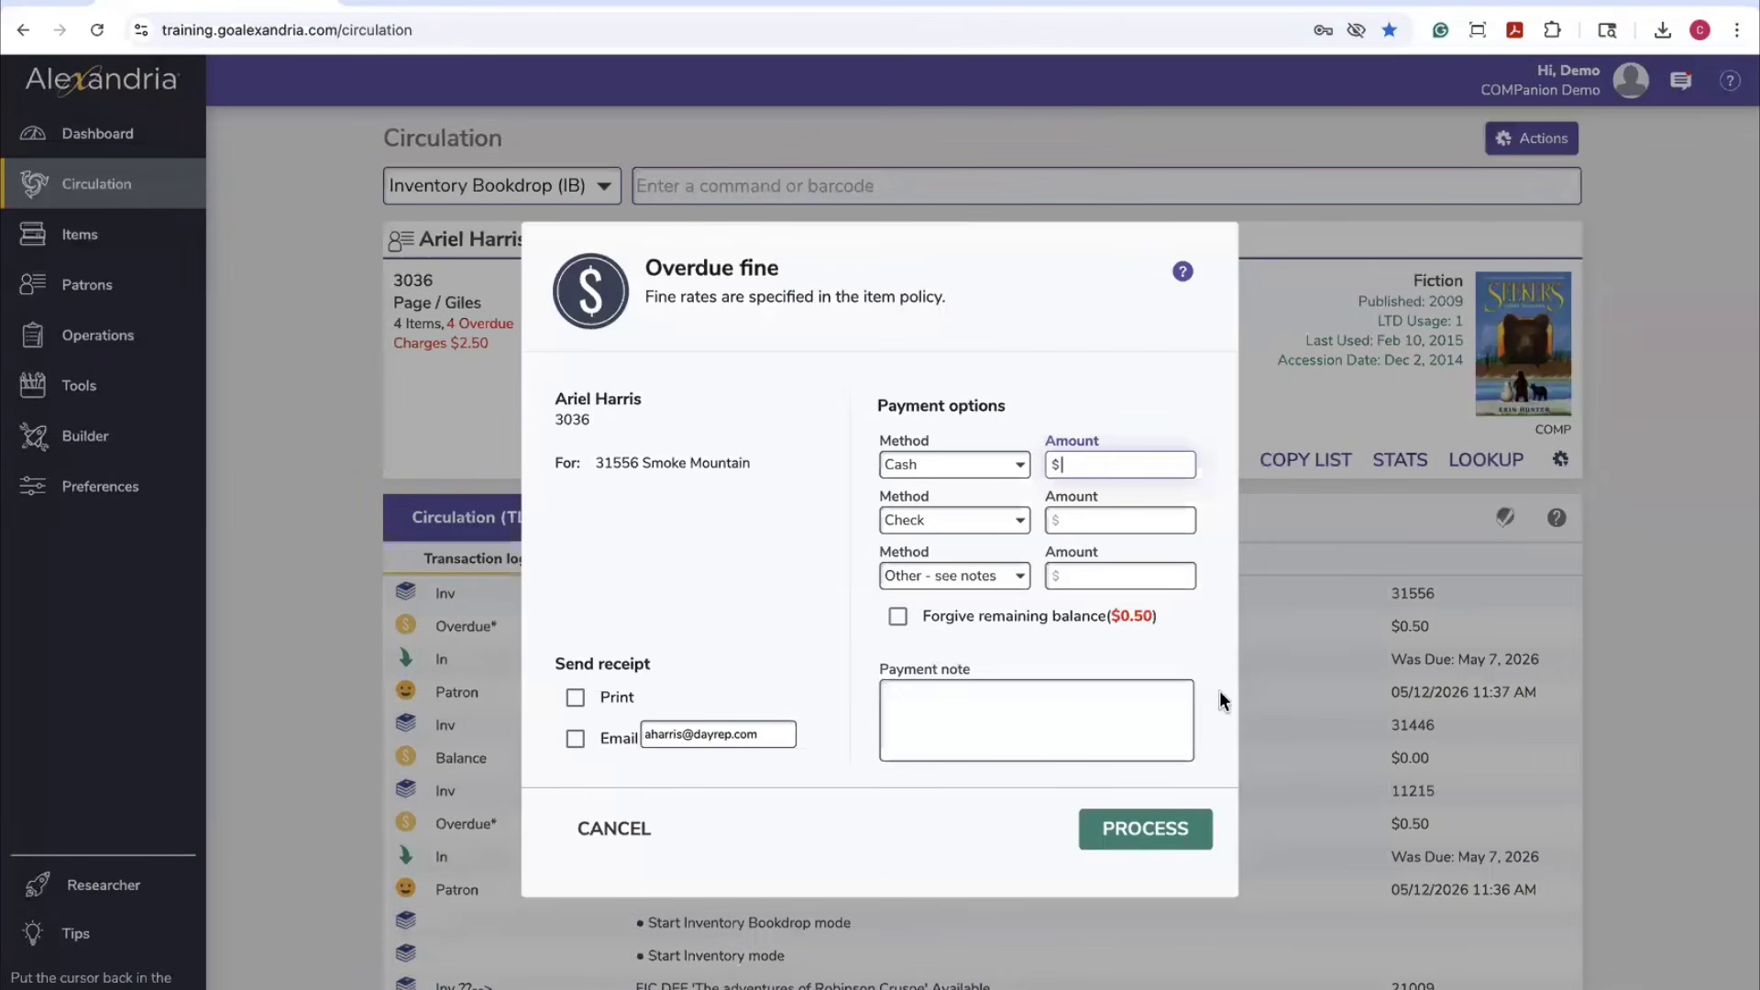
click(1152, 831)
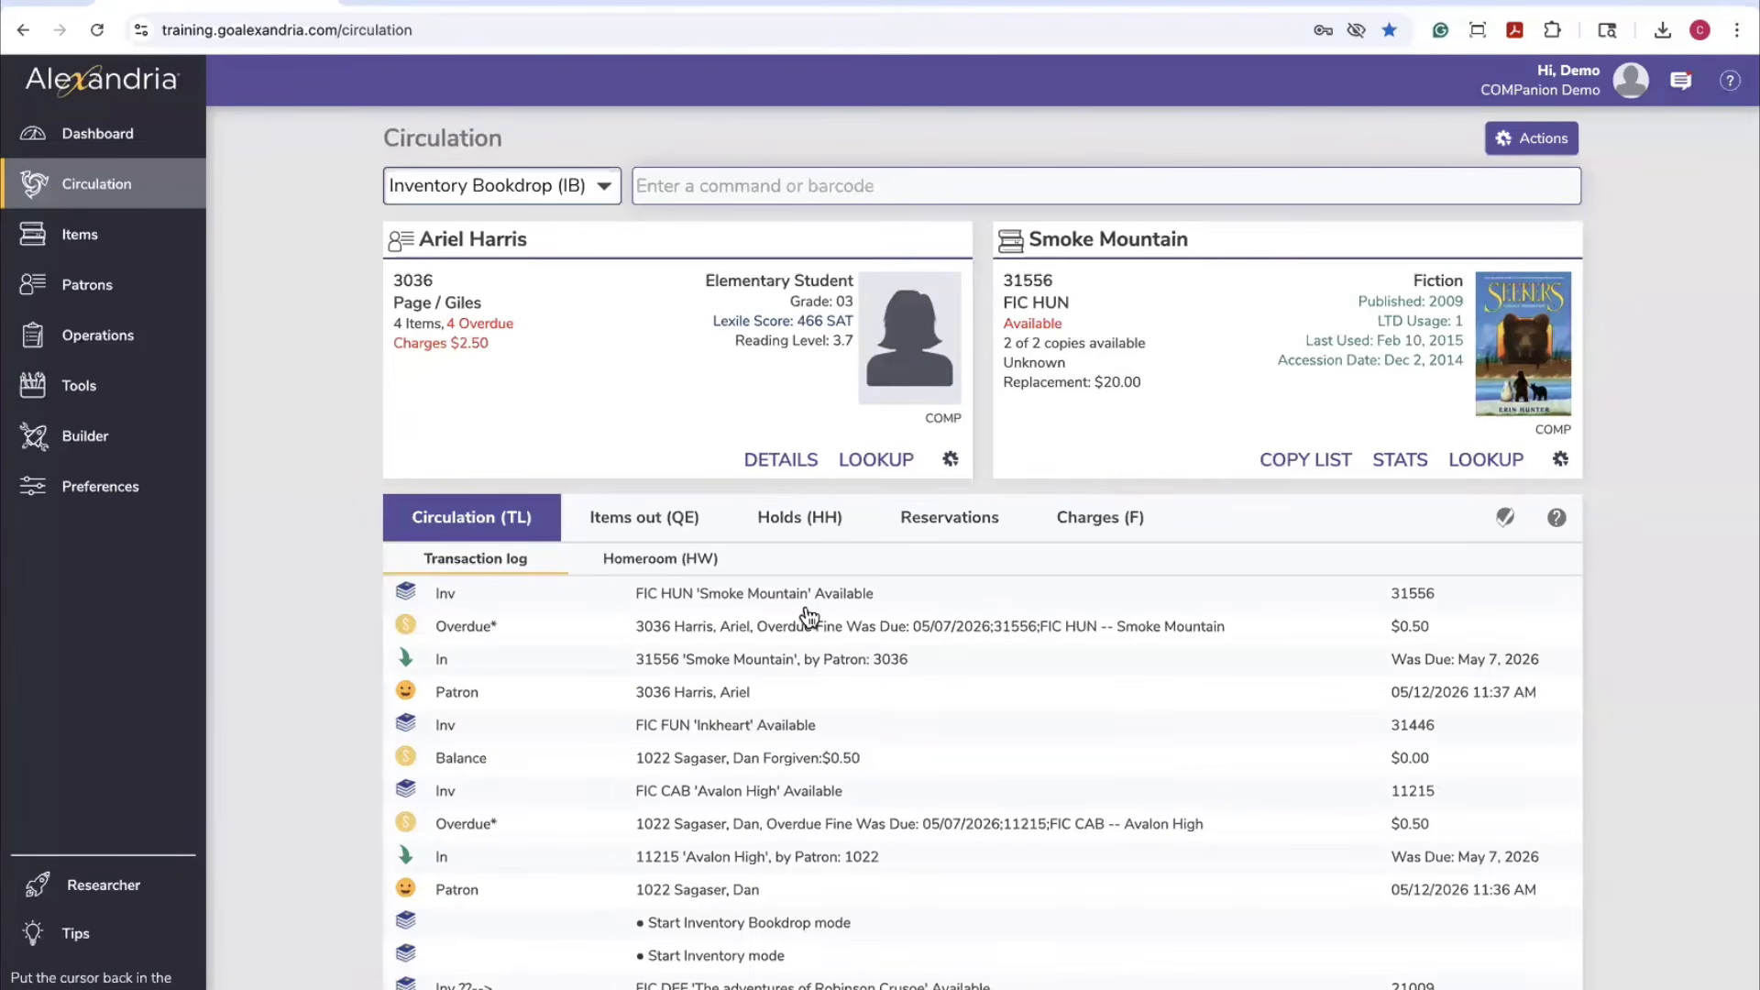
Inventory the copies with barcodes 31899 and 31445 in Inventory Bookdrop mode
text(31)
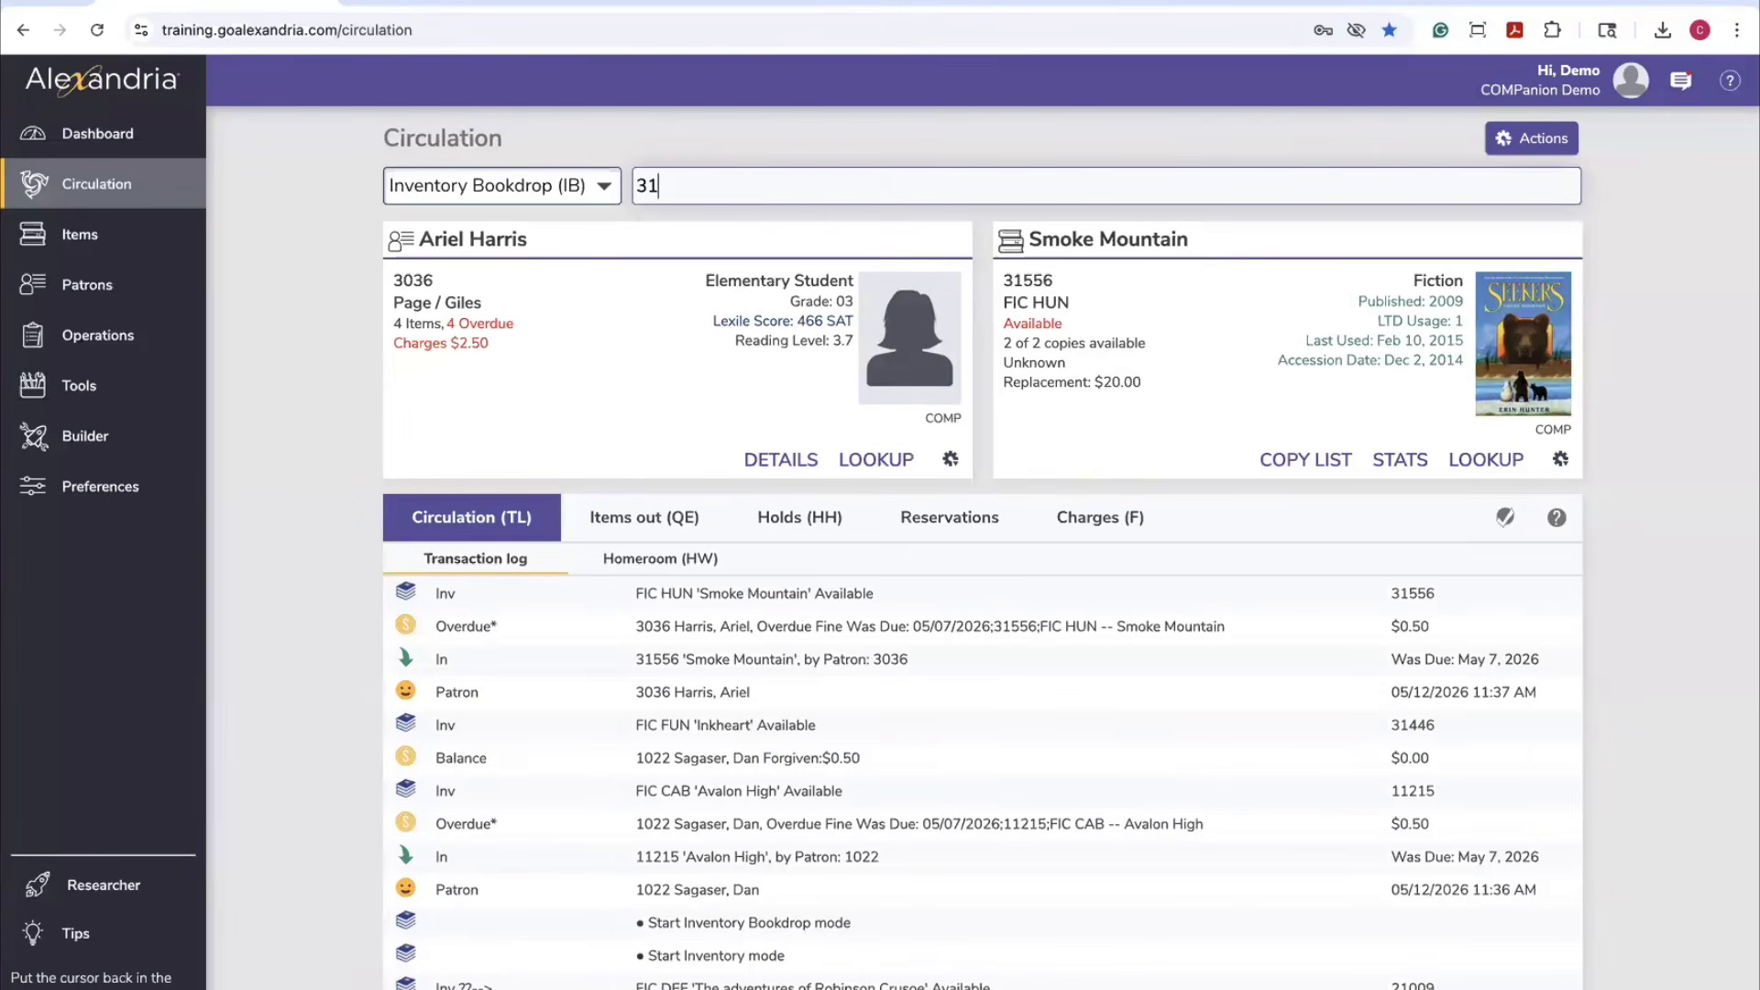
text(899)
key(Return)
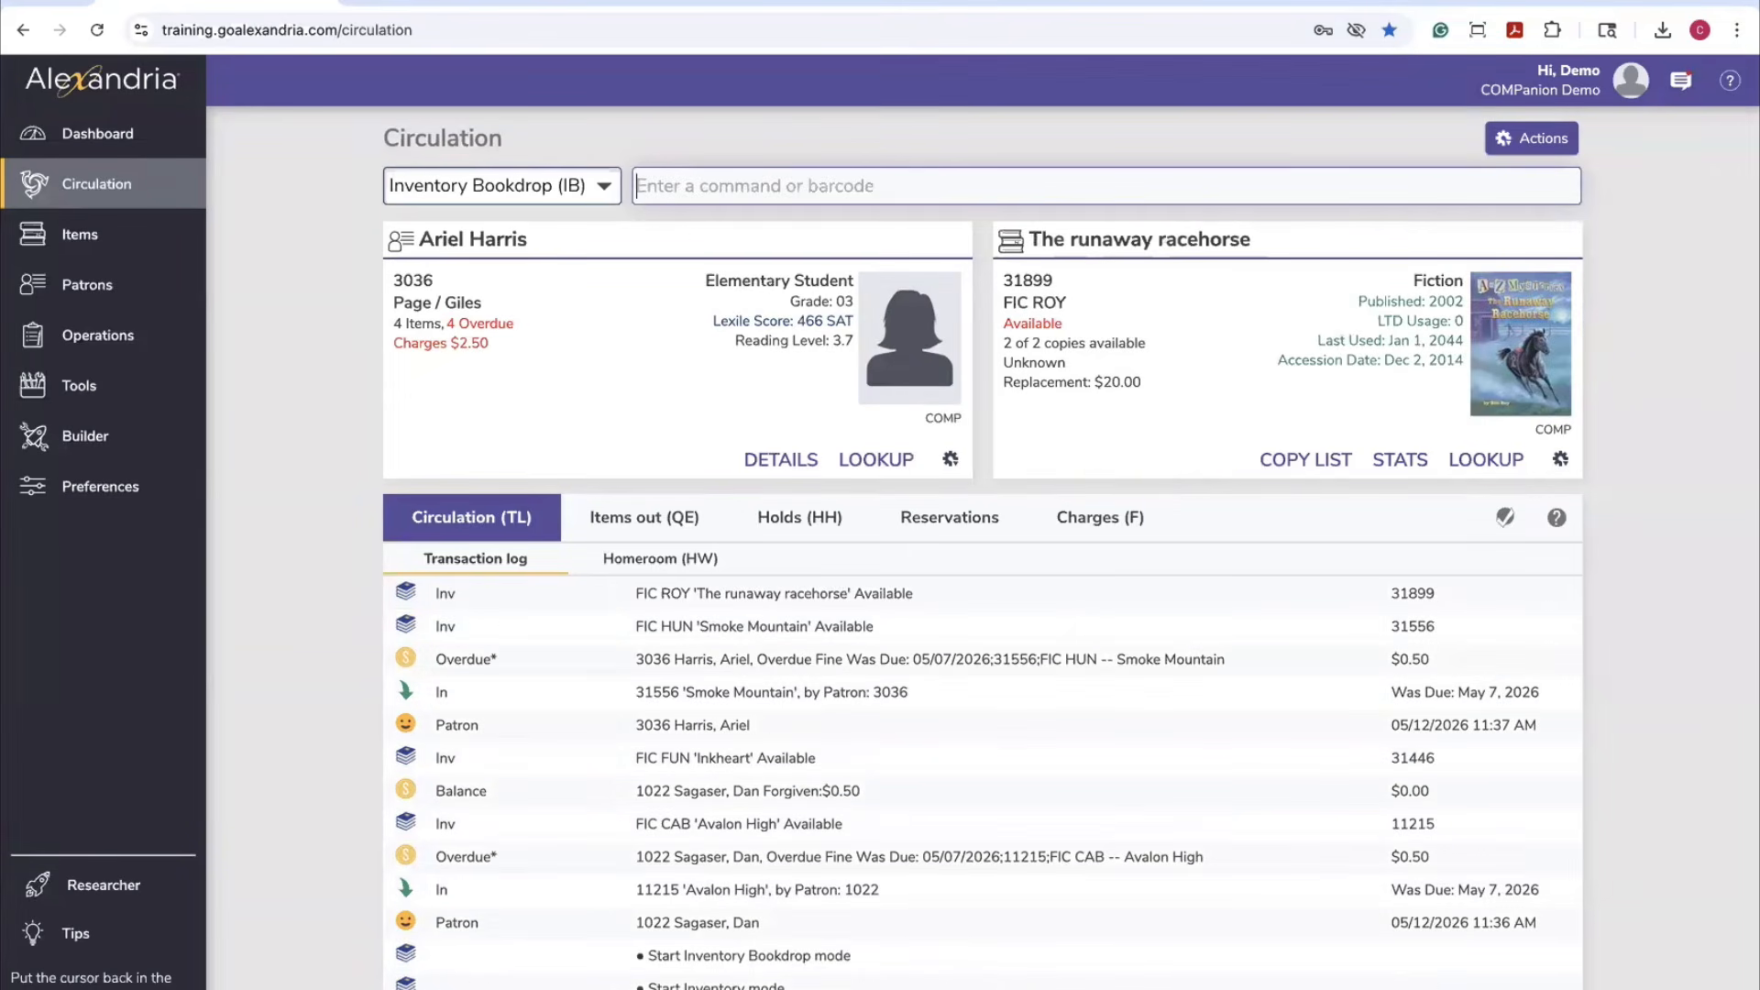
text(31445)
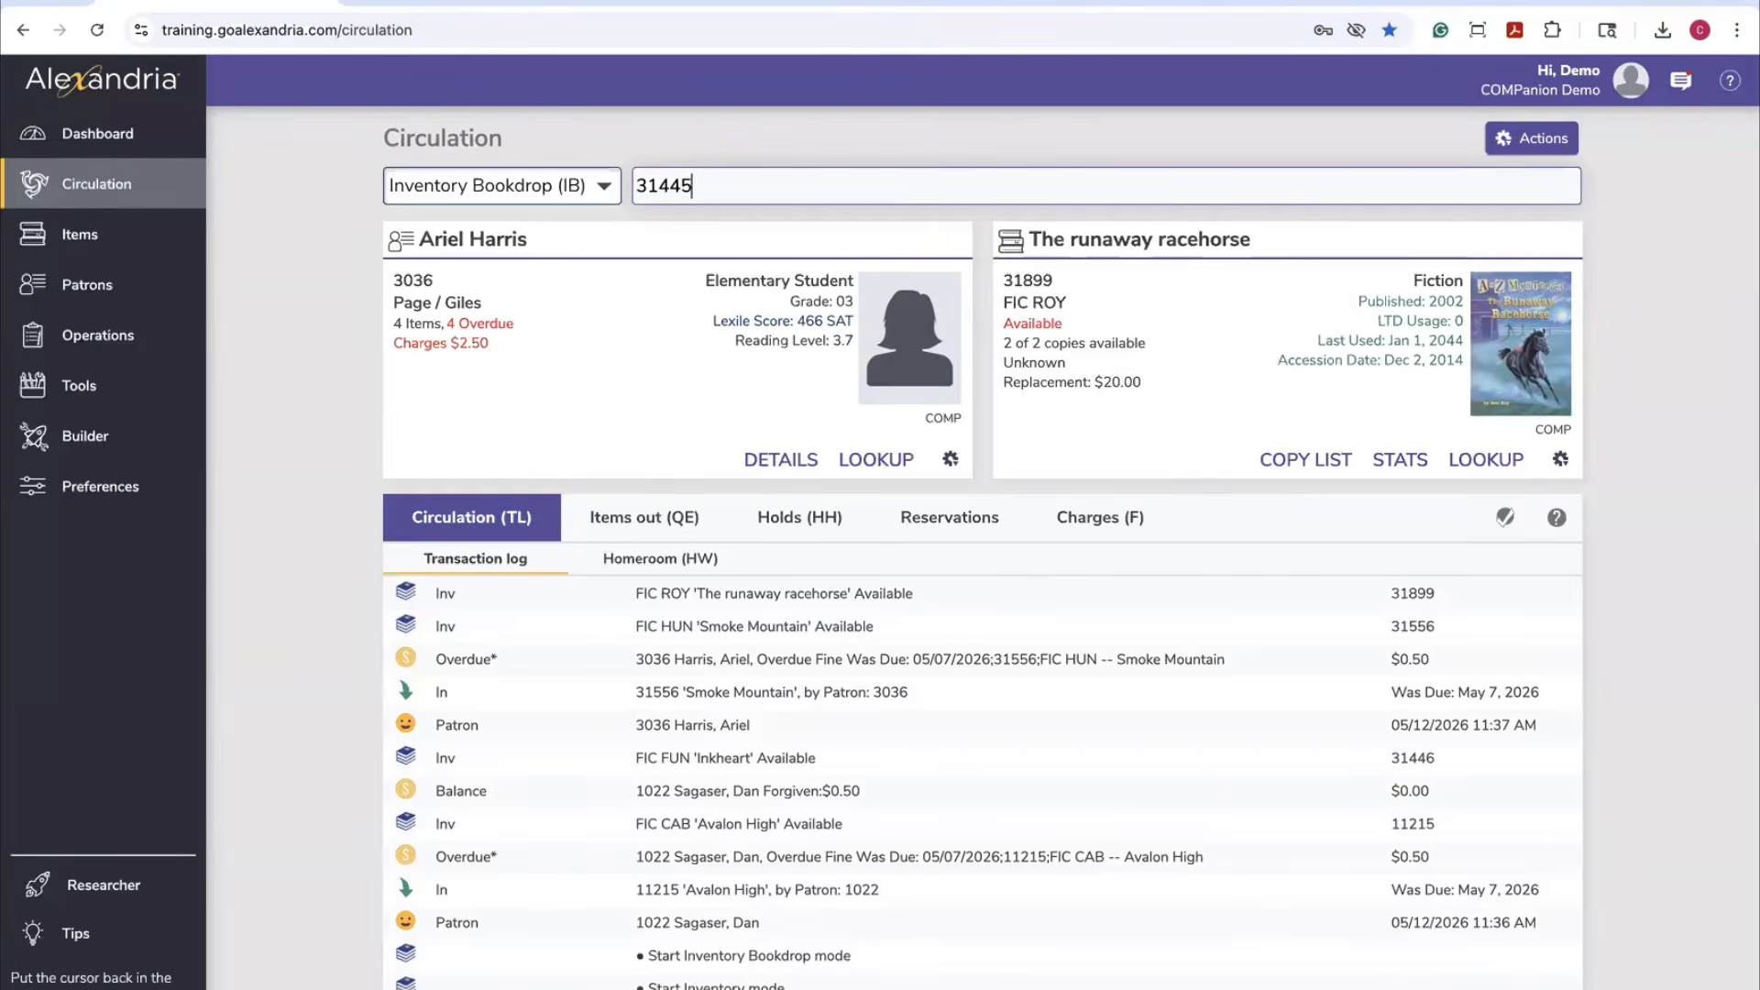
key(Return)
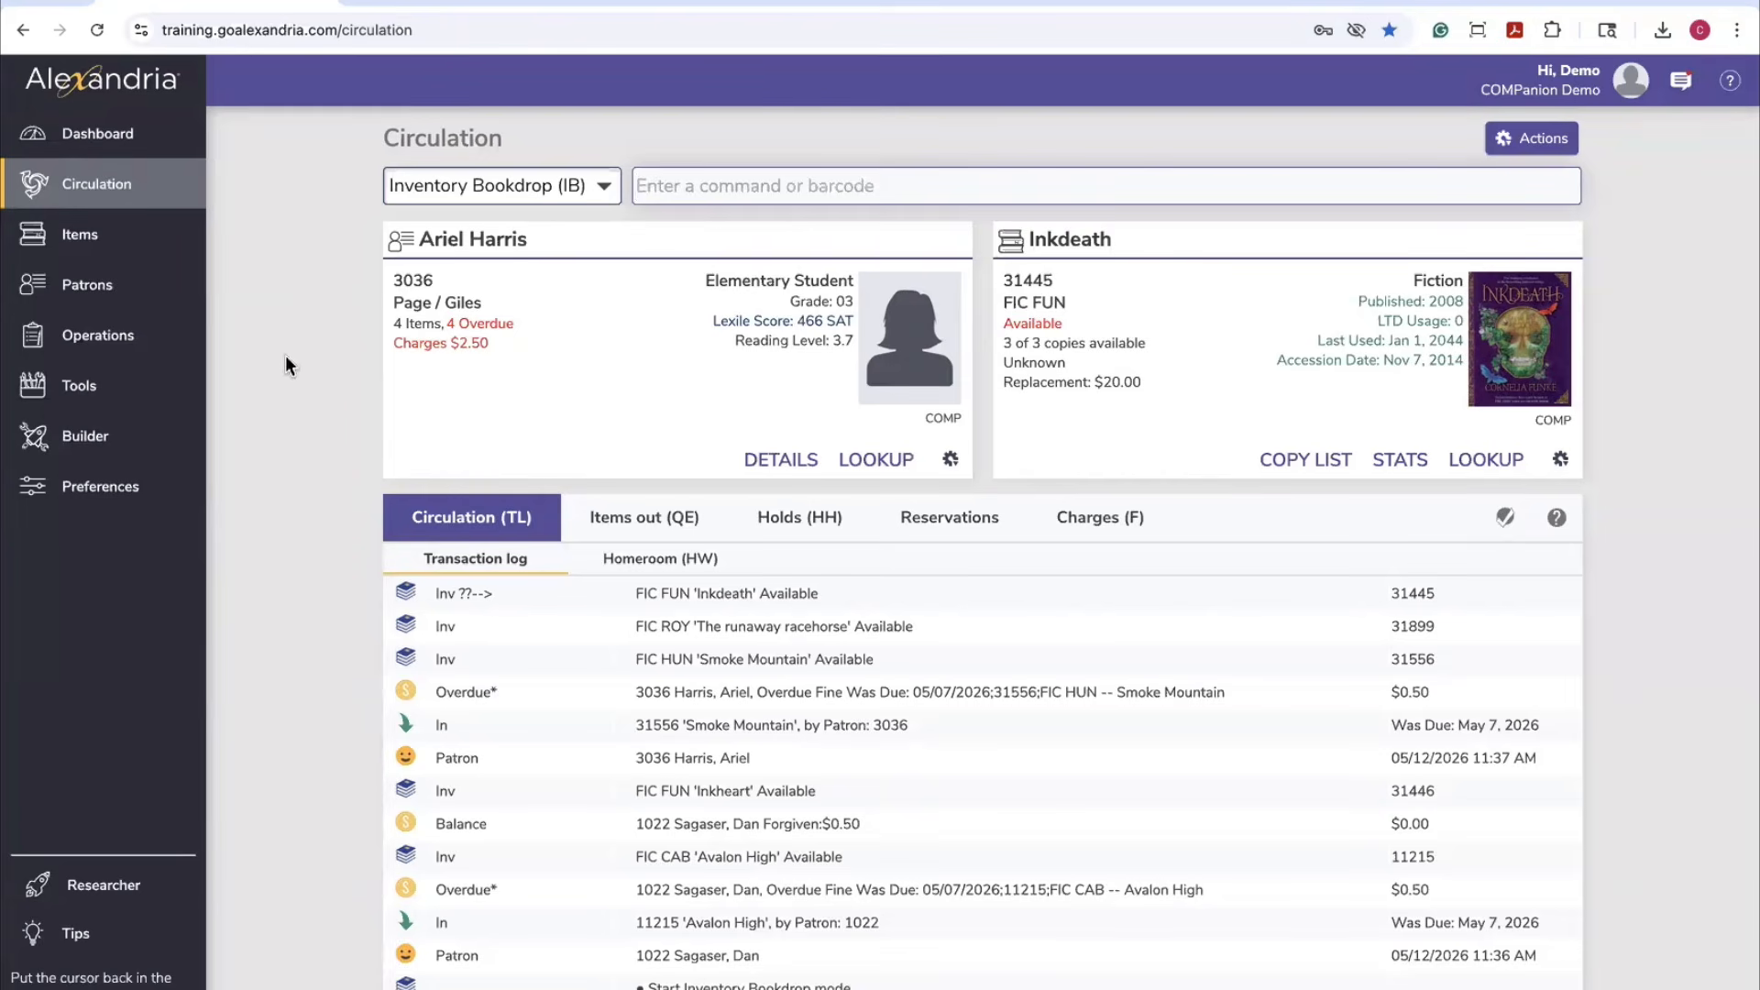
Go to the reports in Operations and create a new Copies Not Inventoried report from the Inventory category
click(118, 341)
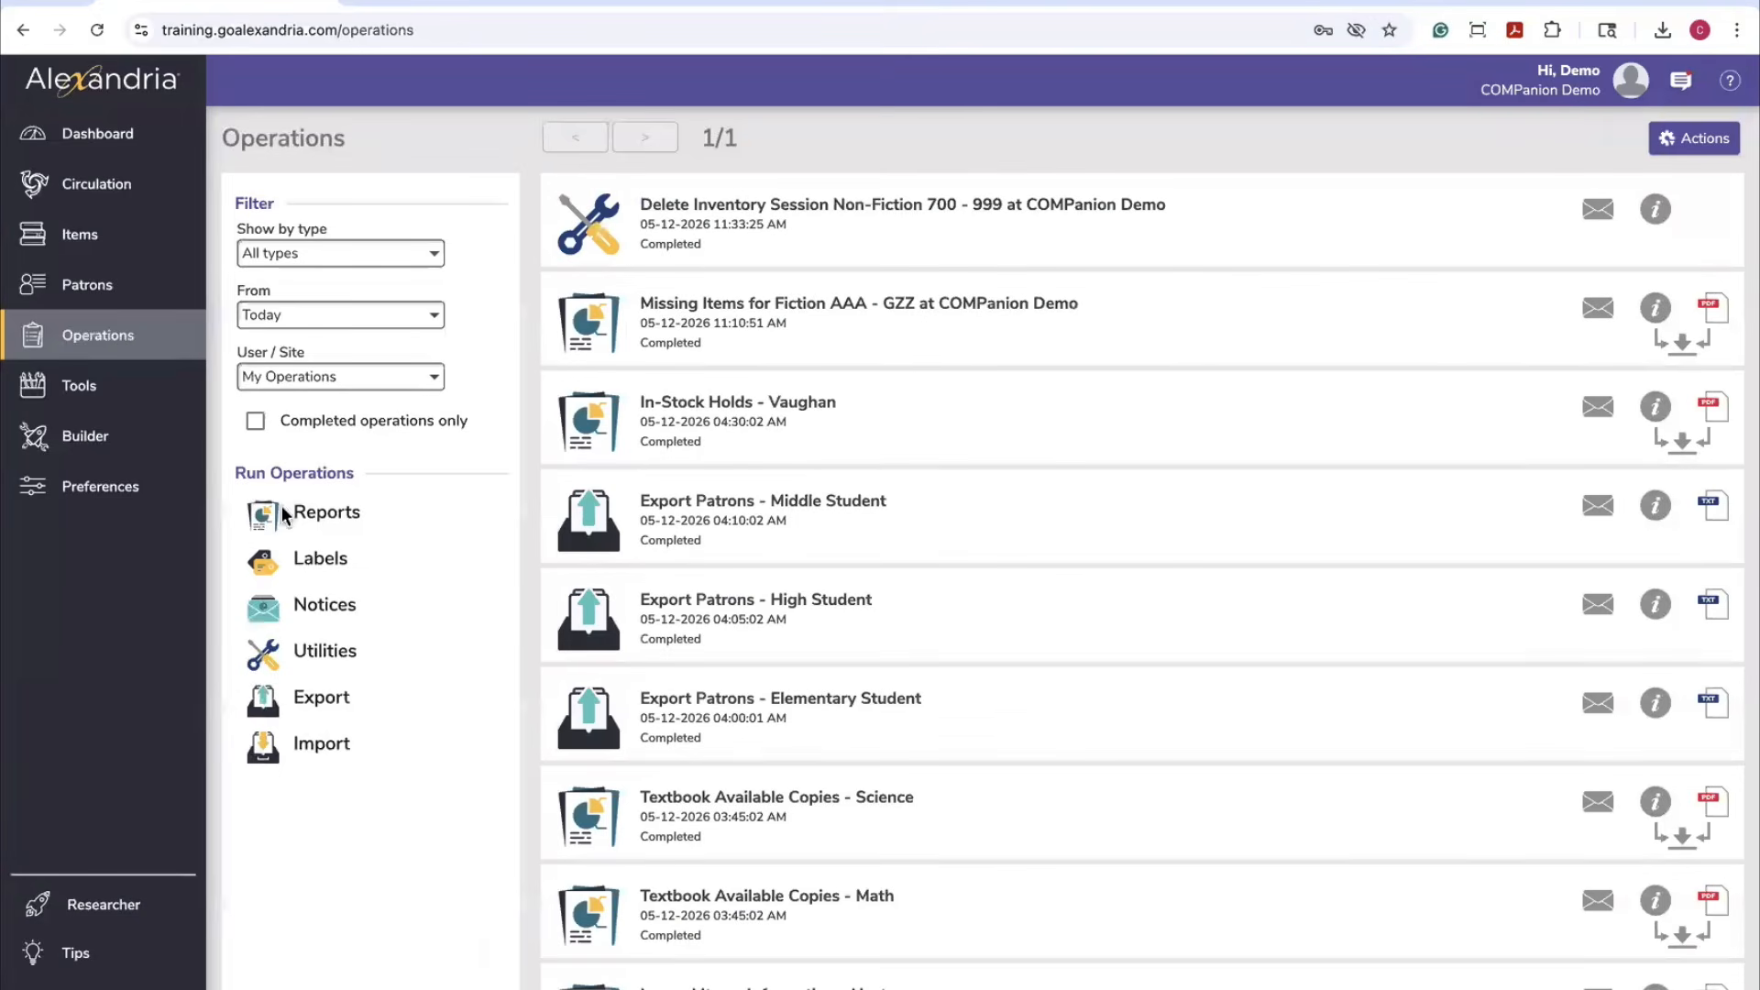
click(319, 532)
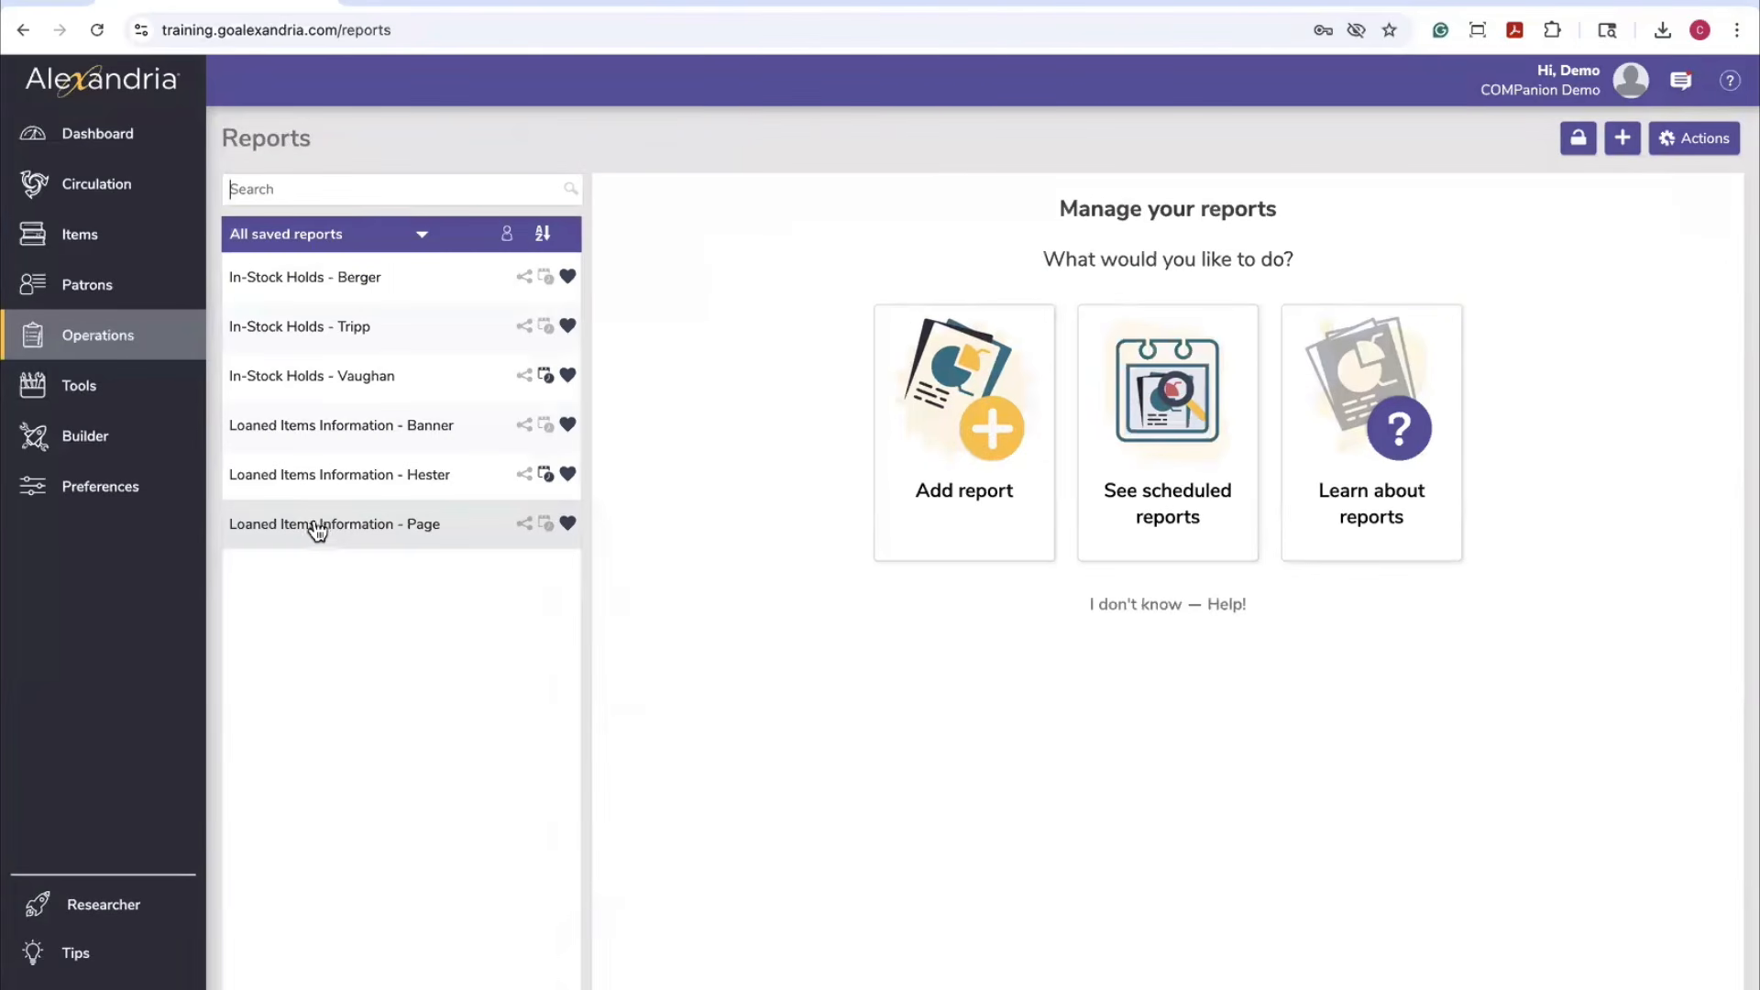
click(1024, 509)
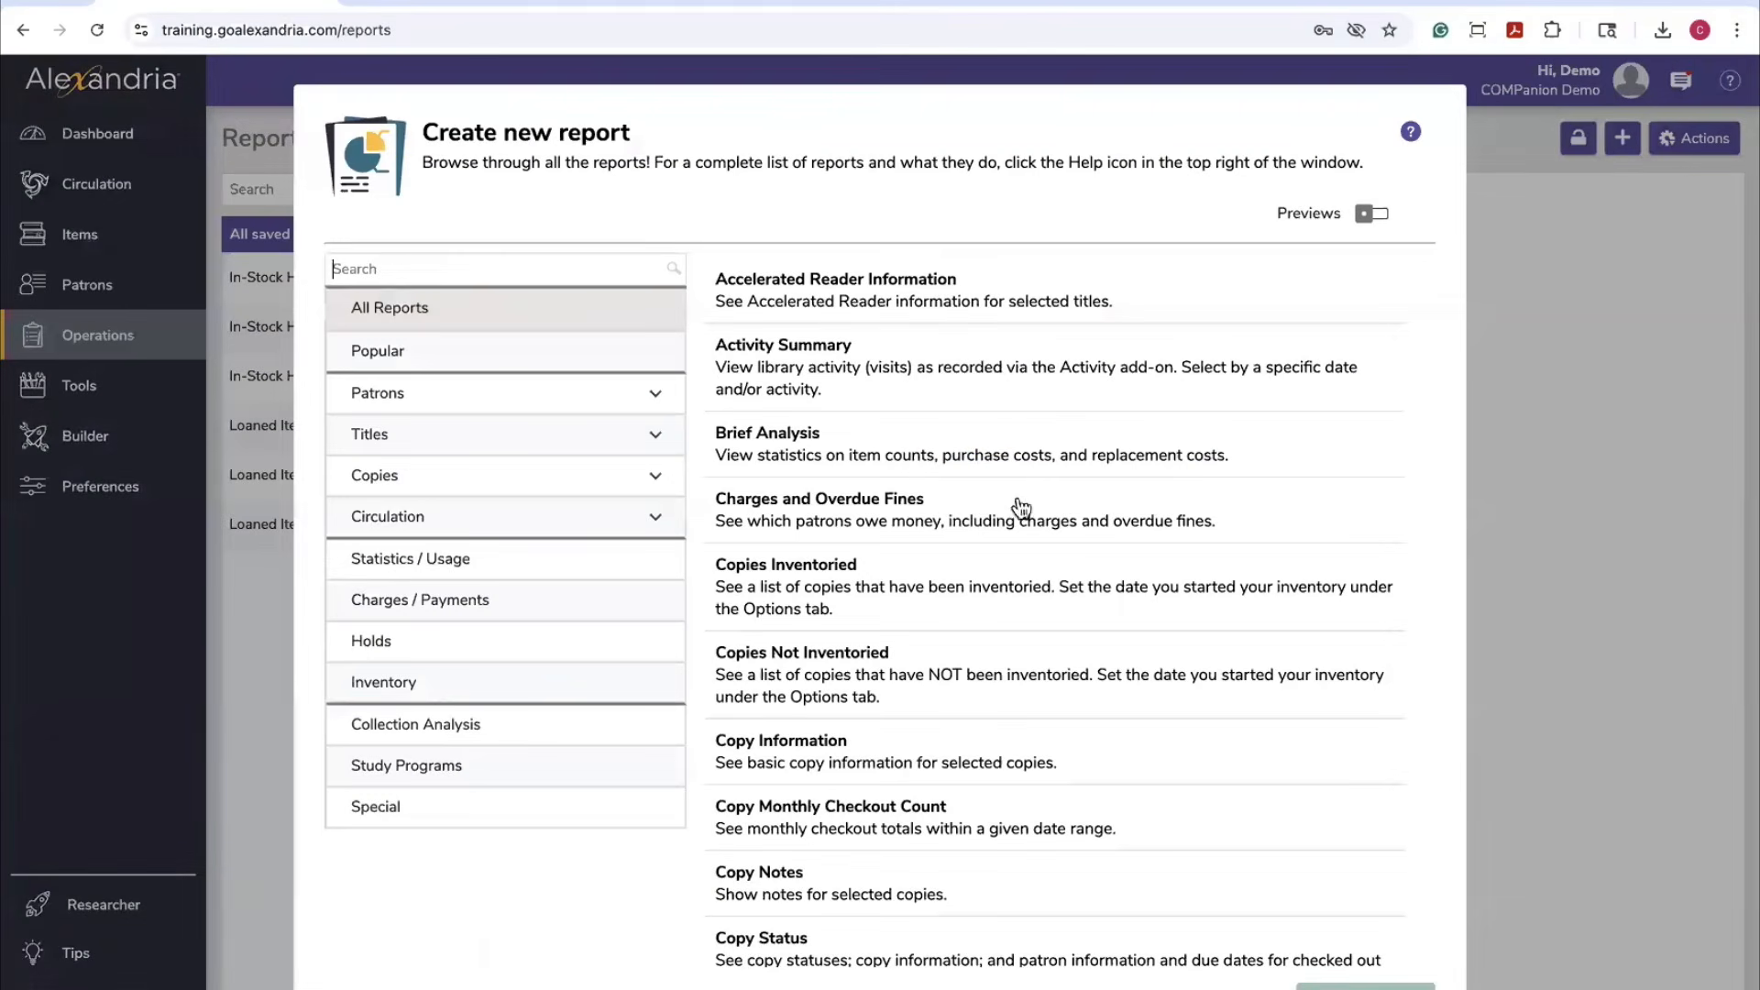
click(530, 485)
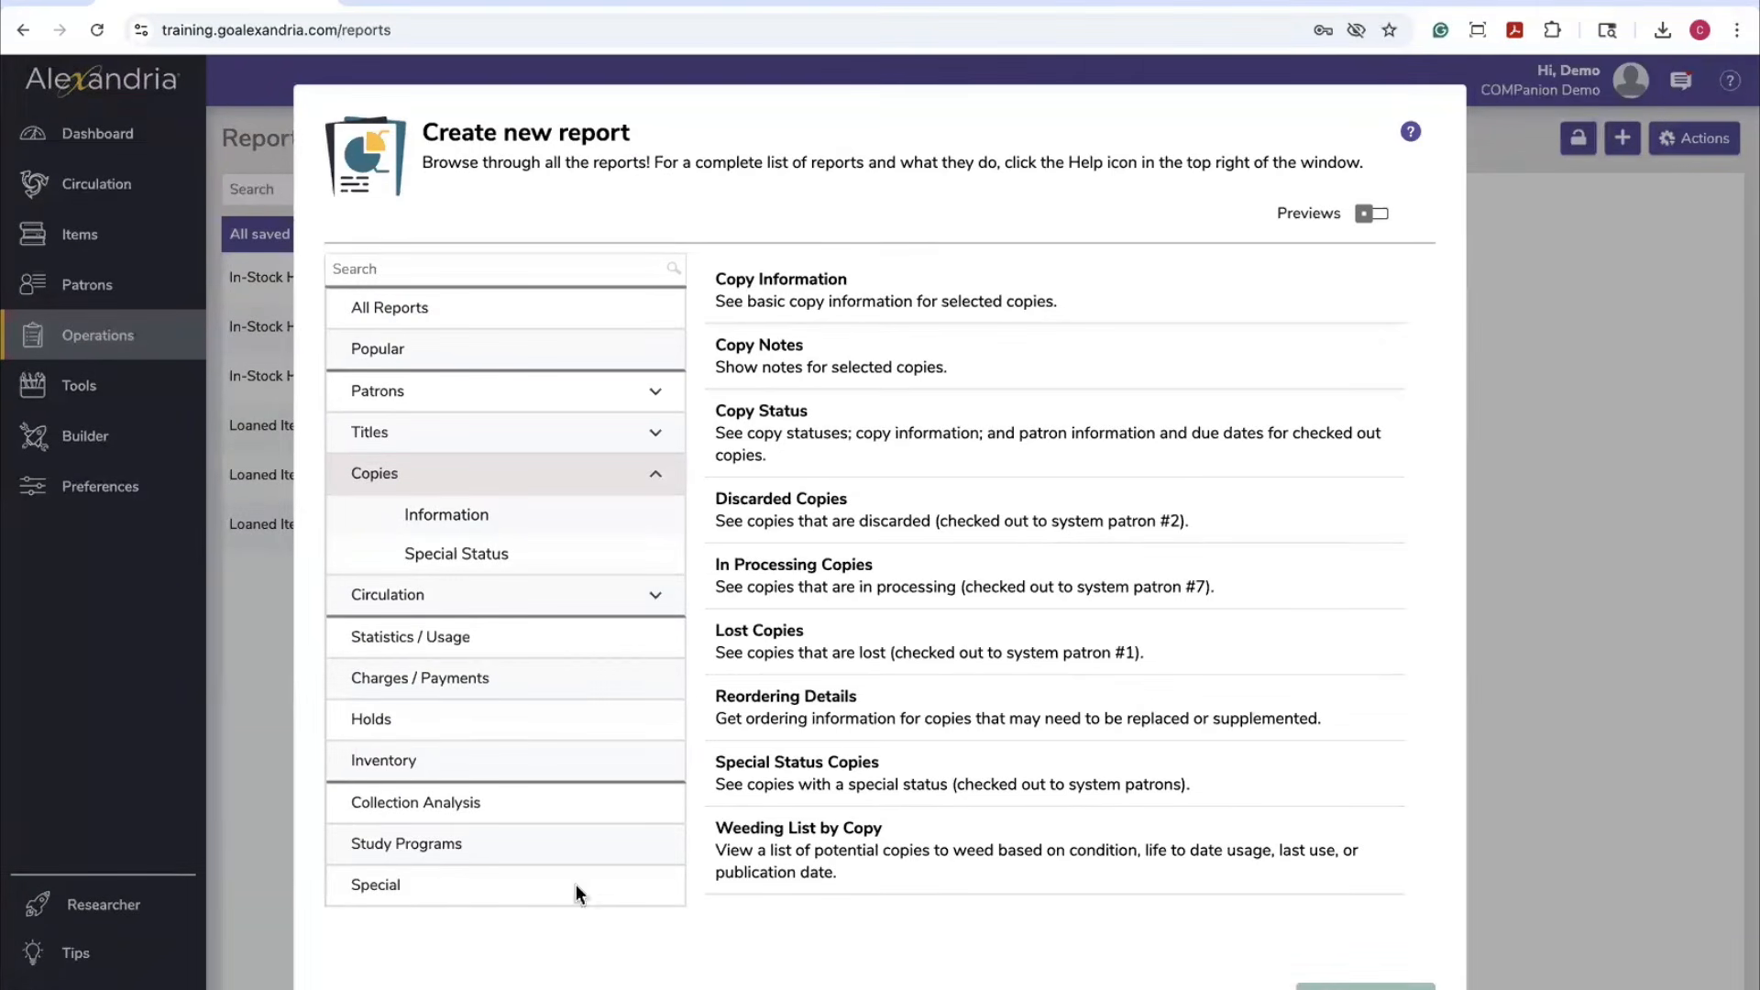
click(441, 770)
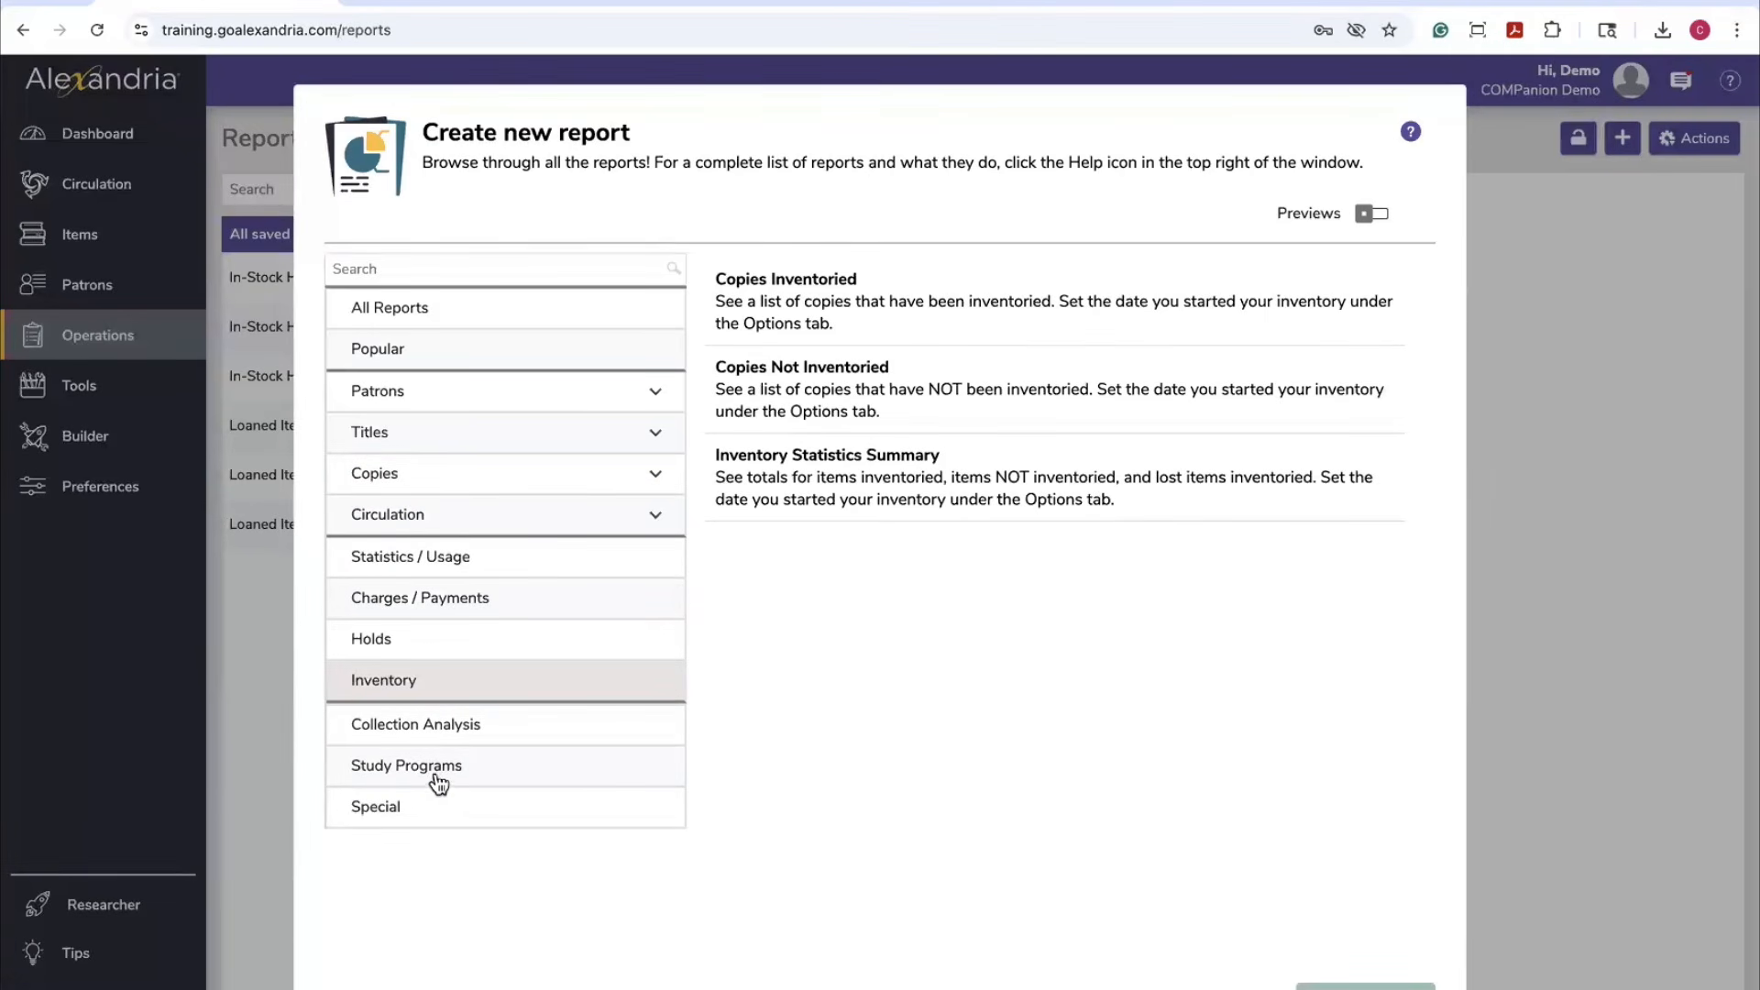
click(918, 390)
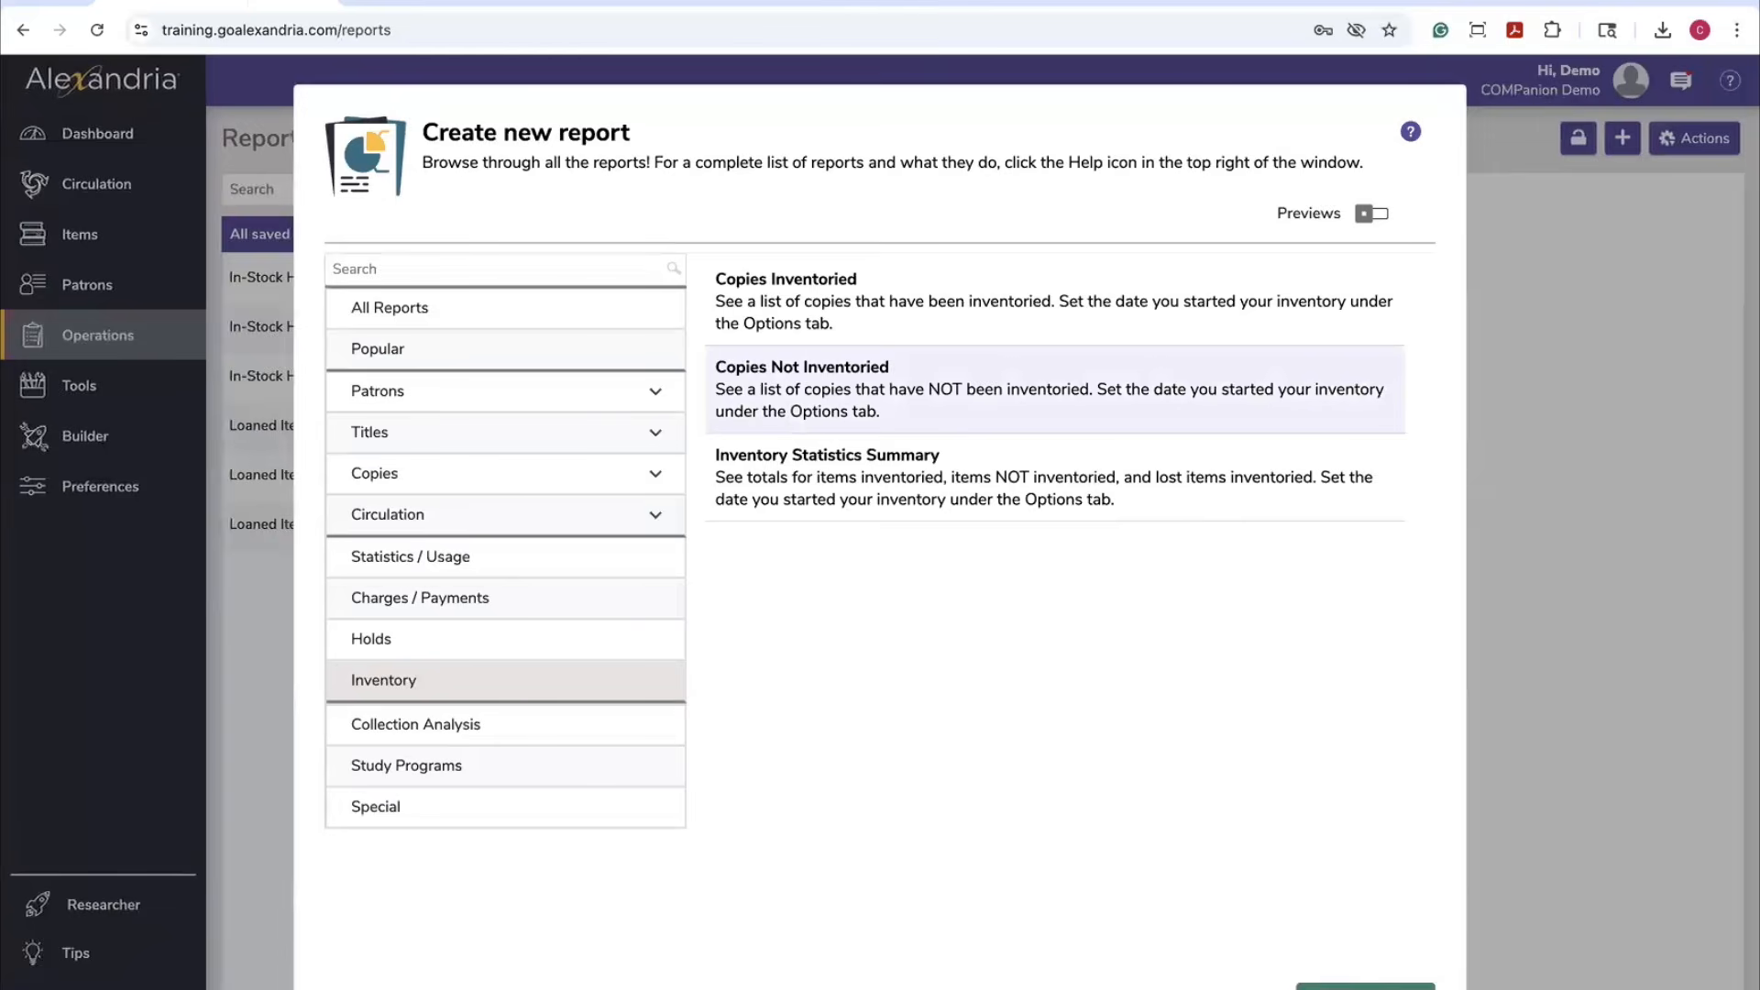
click(1360, 986)
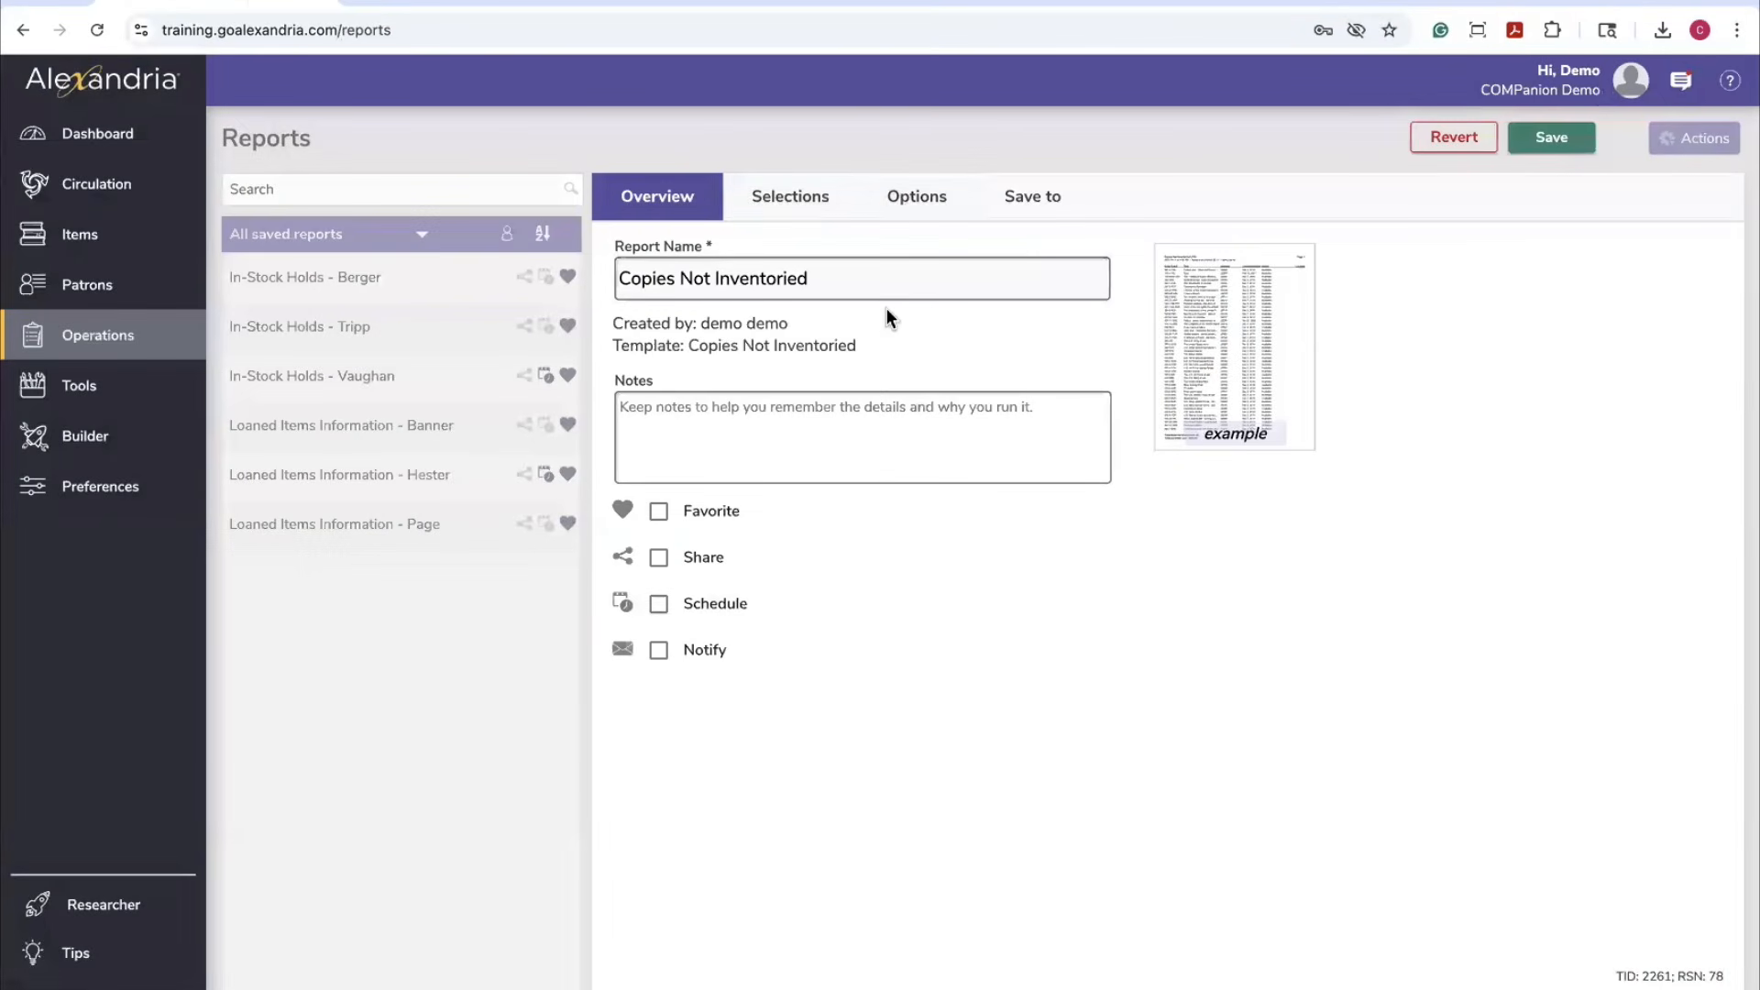
Examine the Copies Not Inventoried report's example, selections and options, including the inventory start date, and discard the report
click(1272, 440)
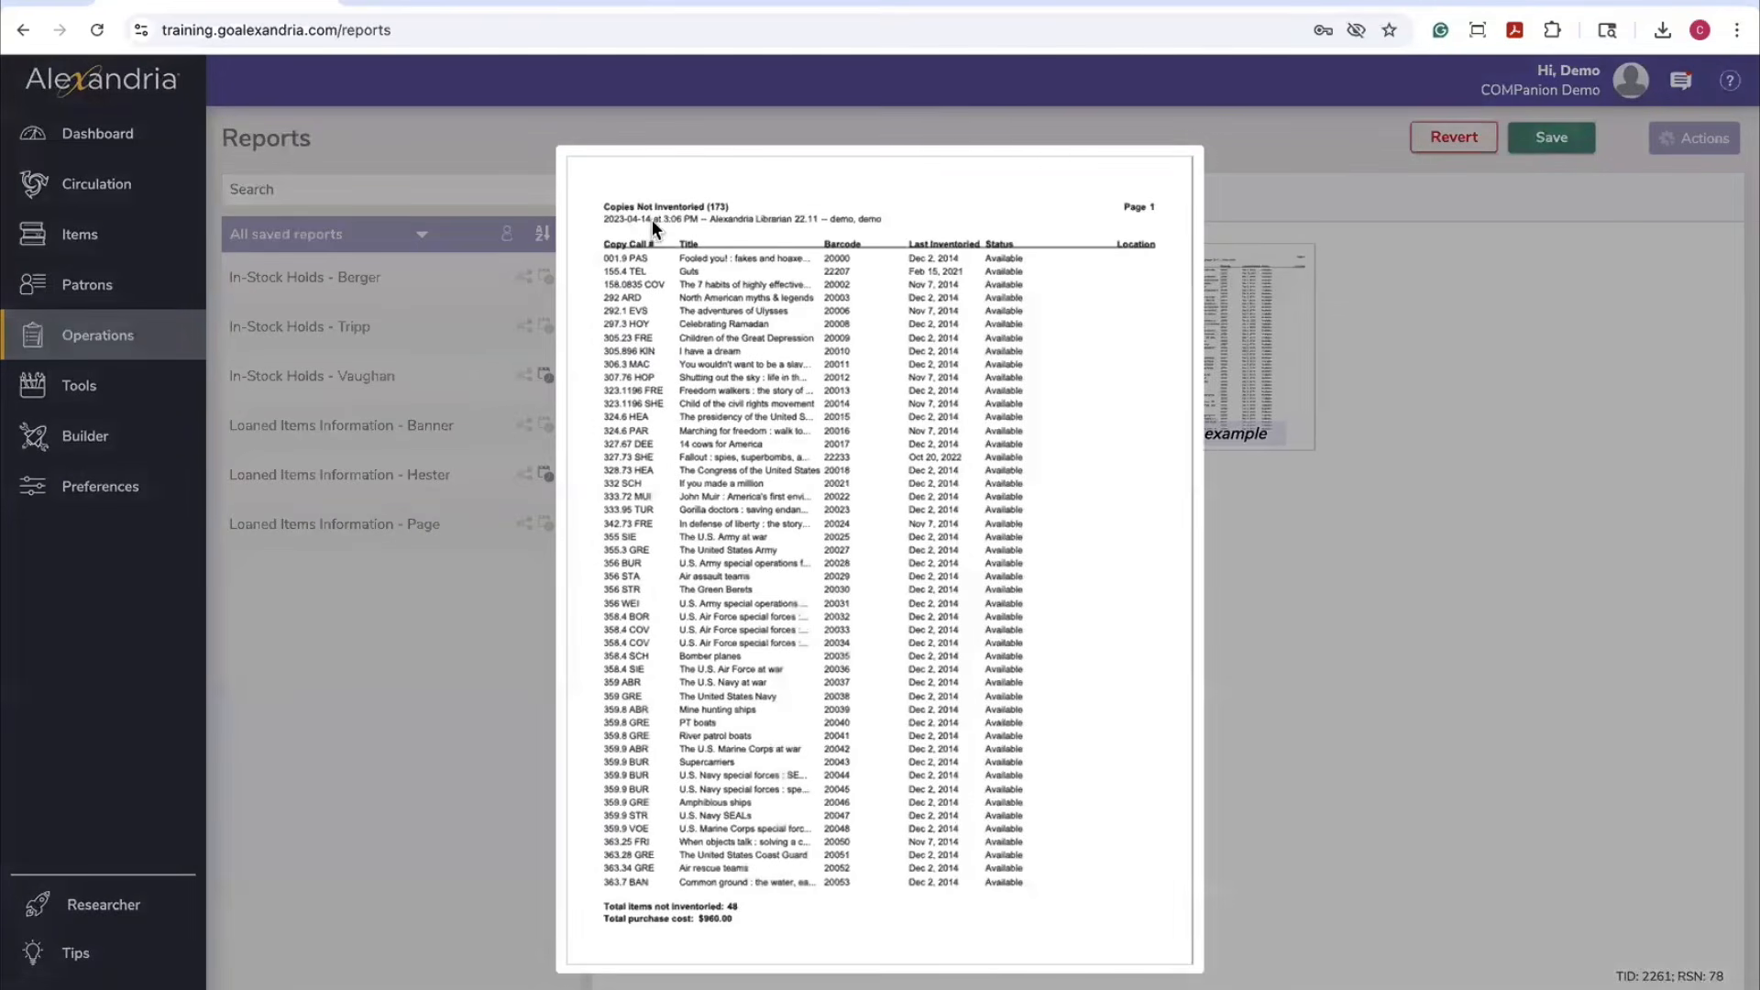
click(1215, 552)
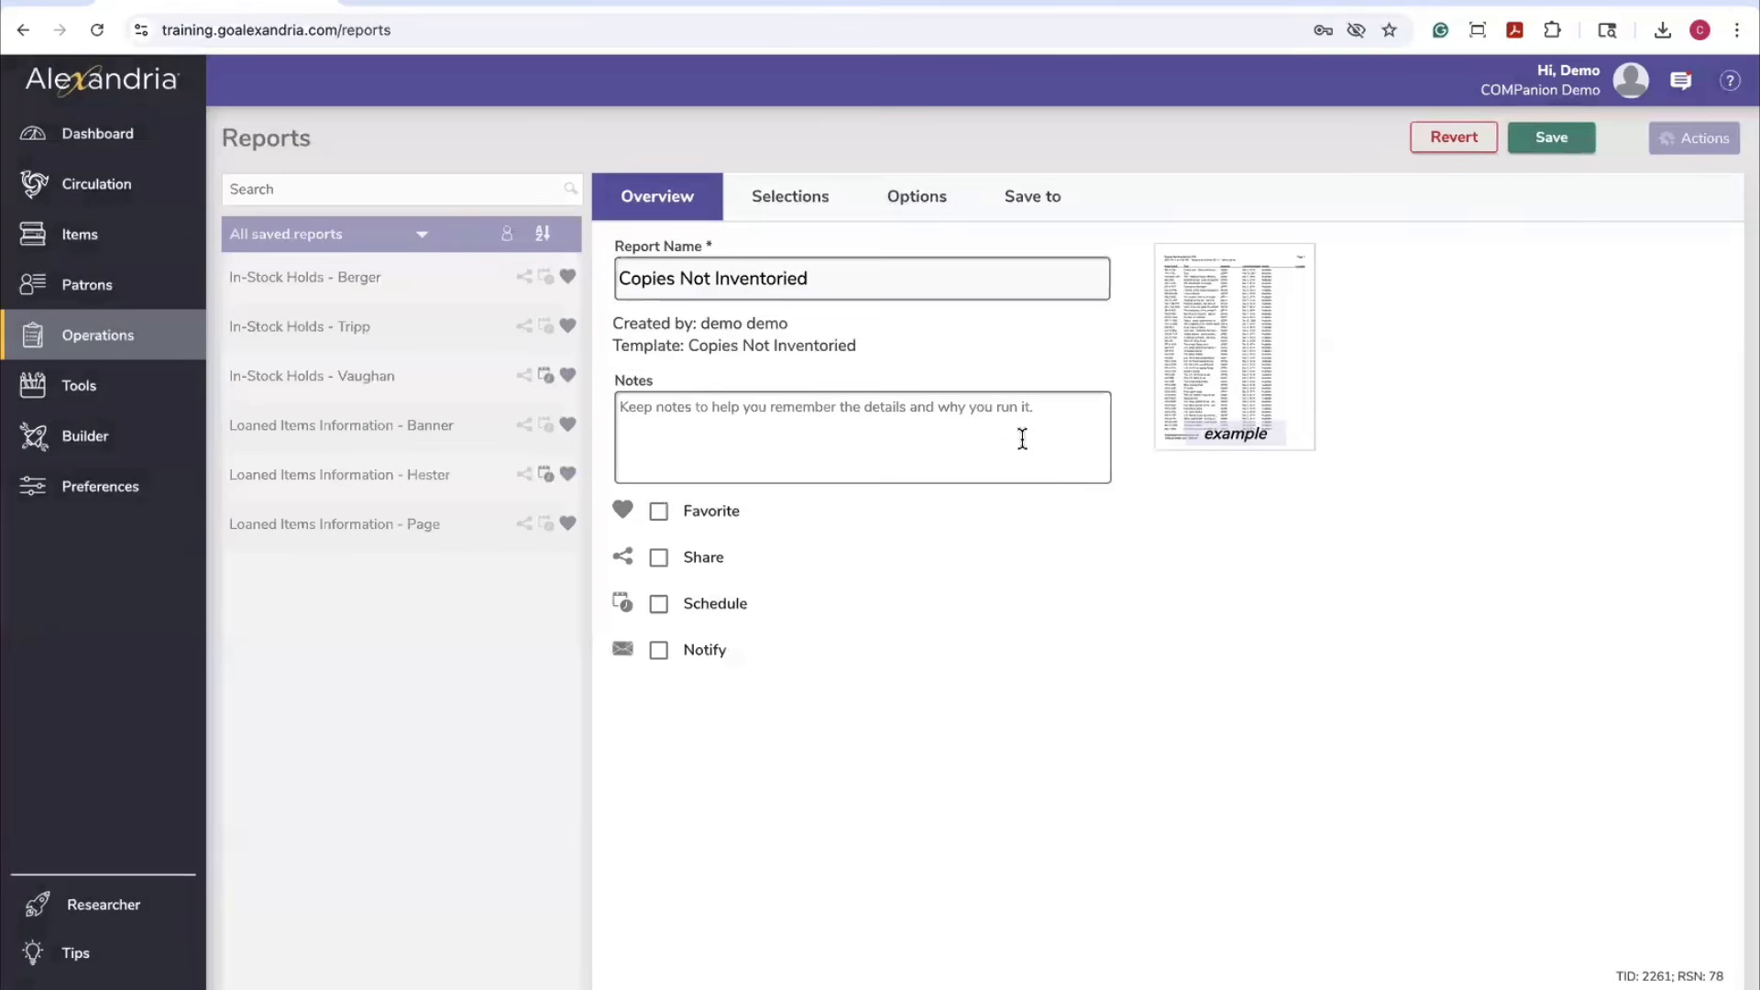
click(809, 198)
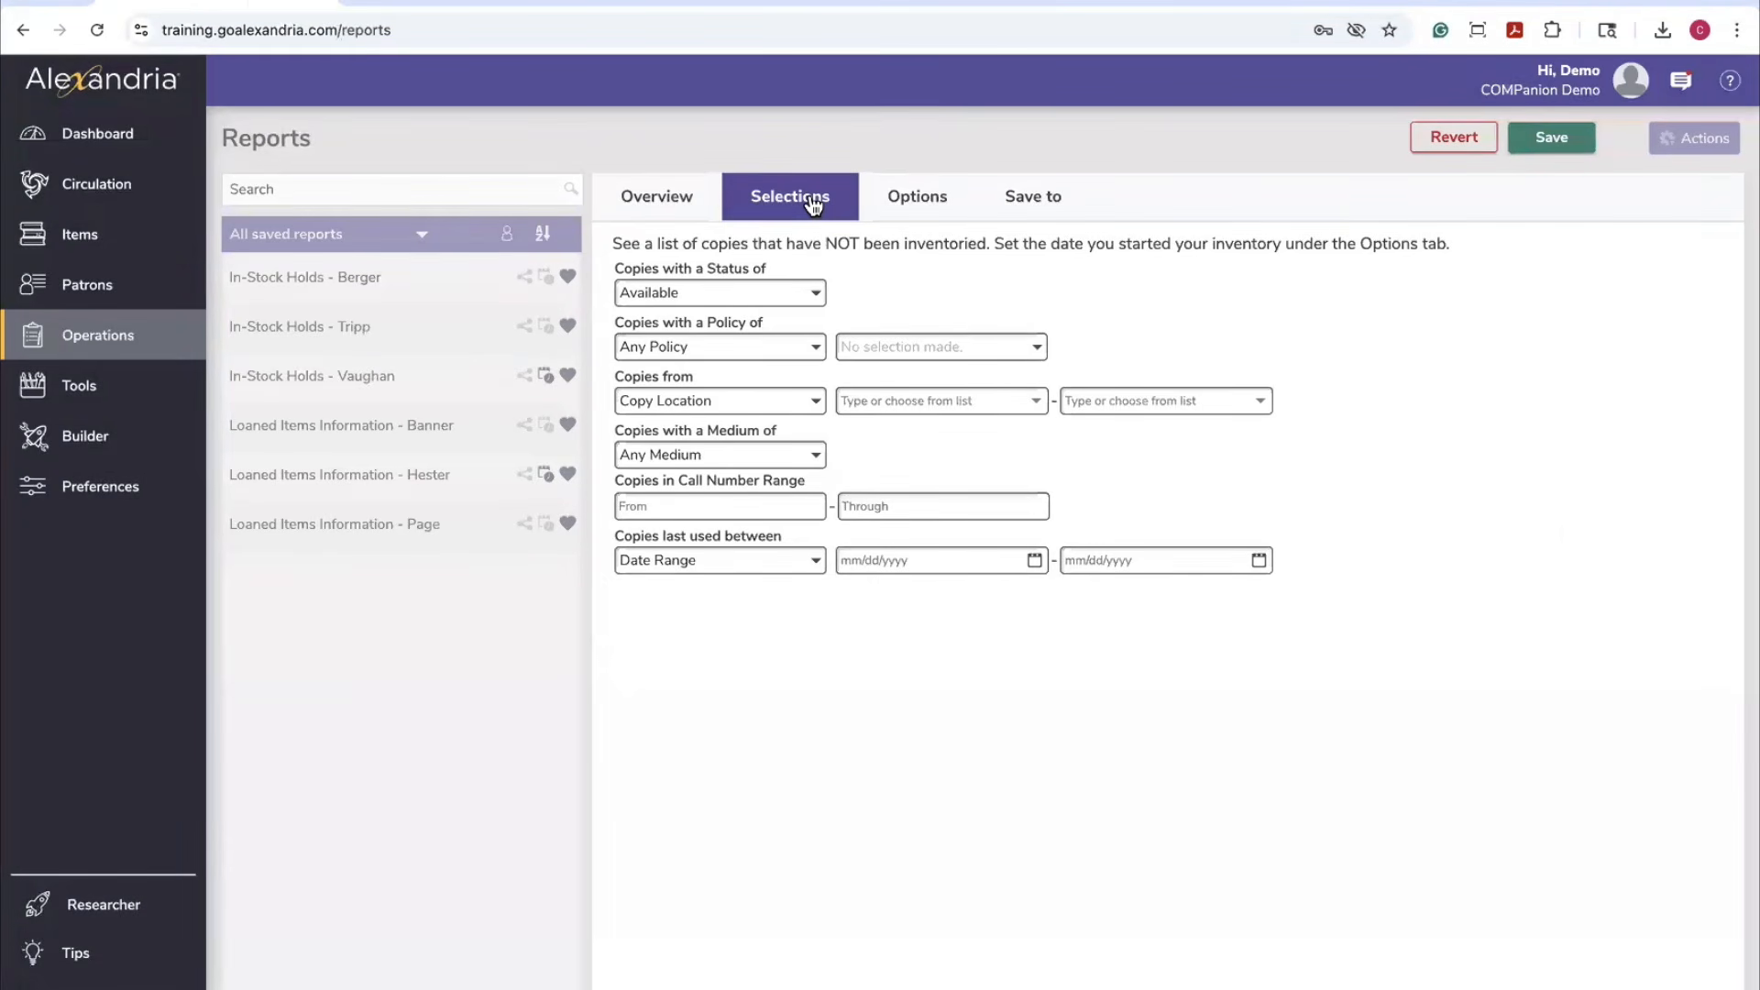
click(936, 201)
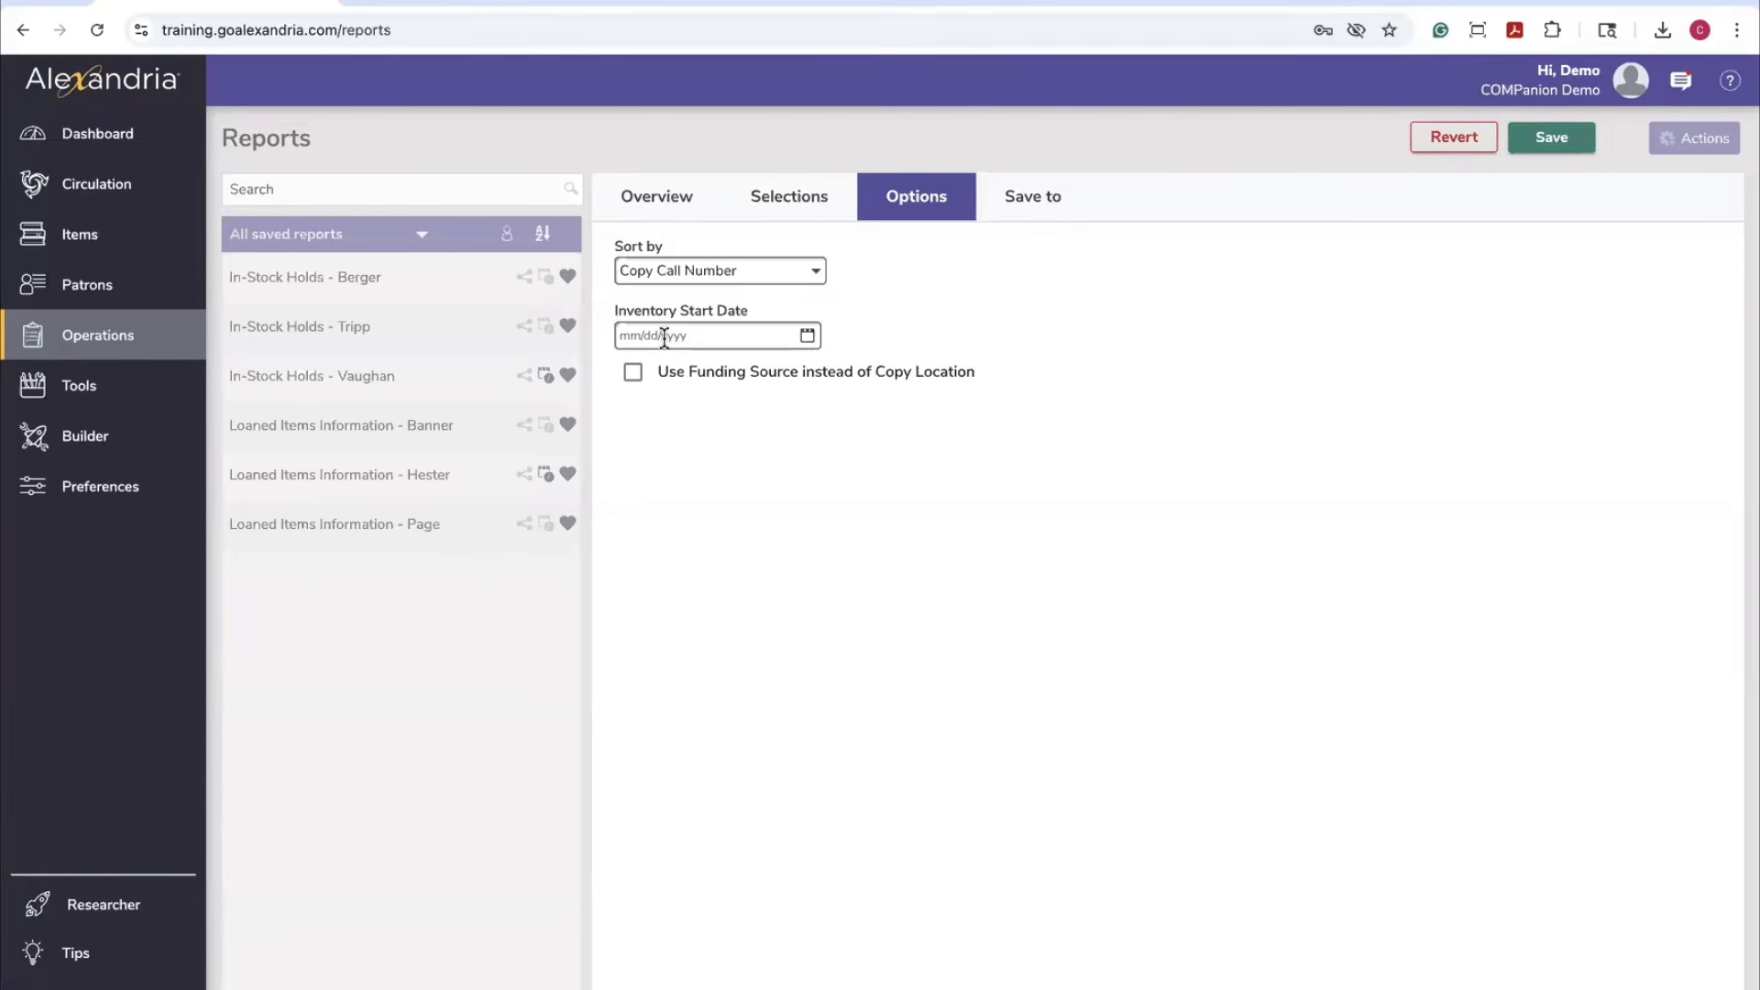
click(1454, 143)
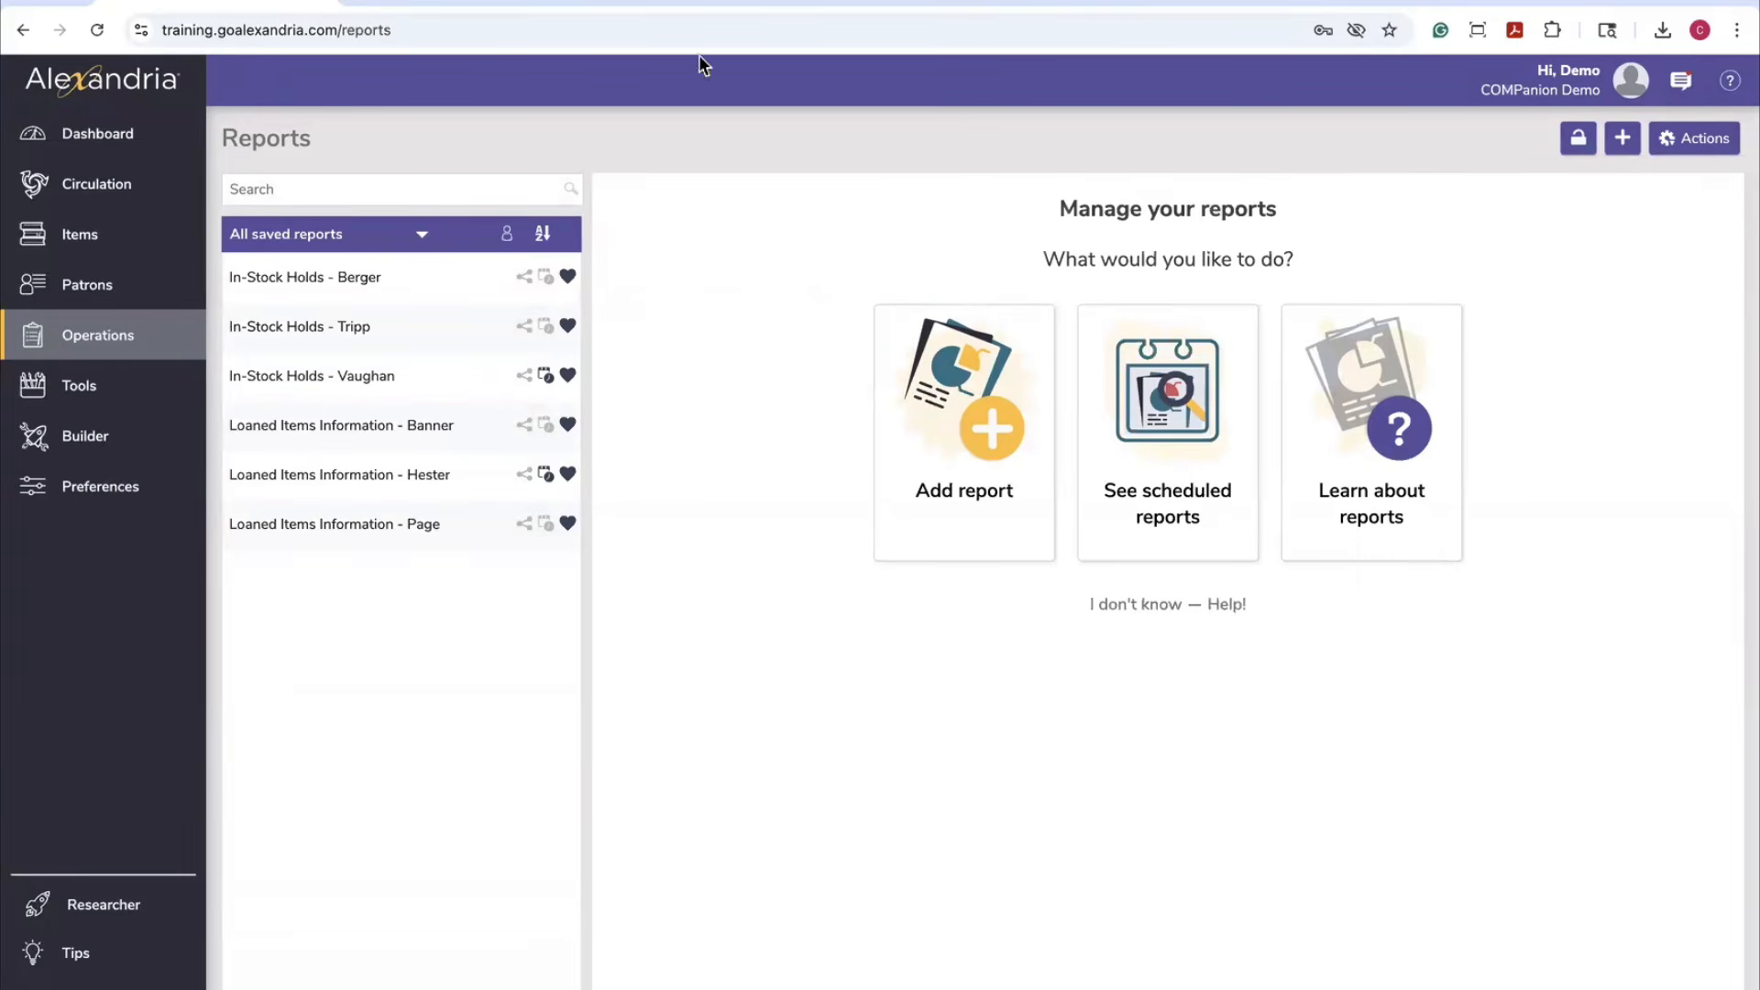
Go to the utilities in Operations and unlock them for editing
click(105, 196)
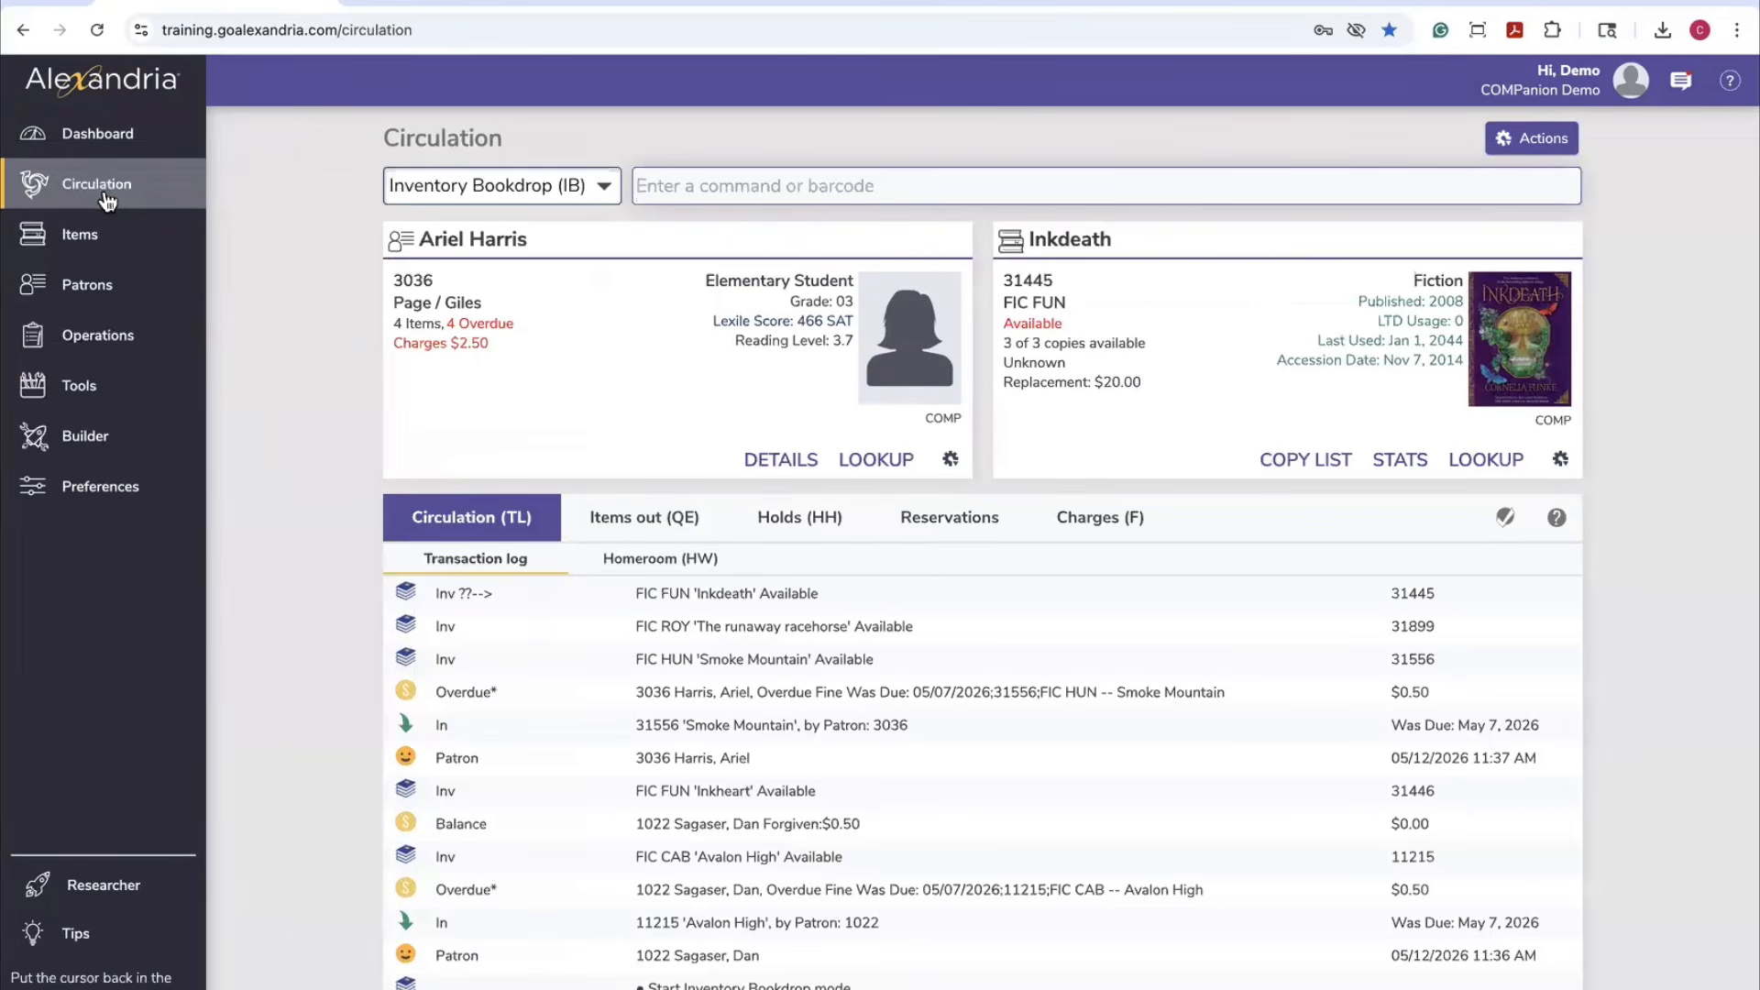
click(157, 344)
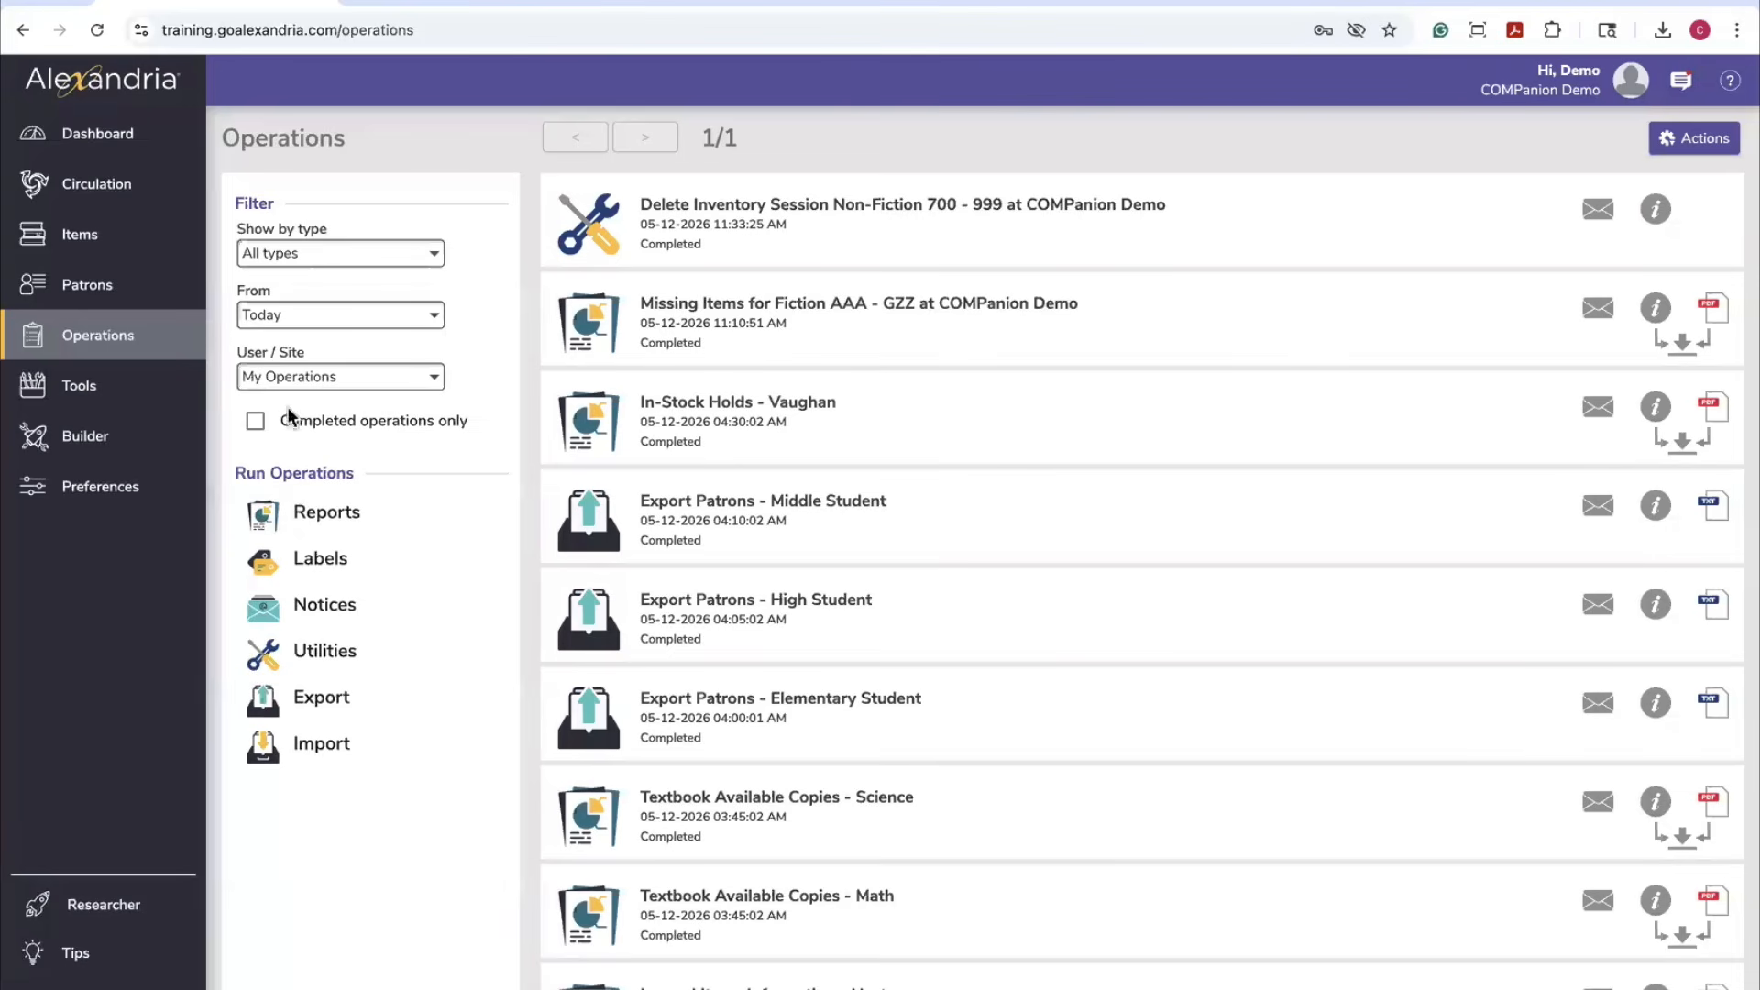
click(335, 659)
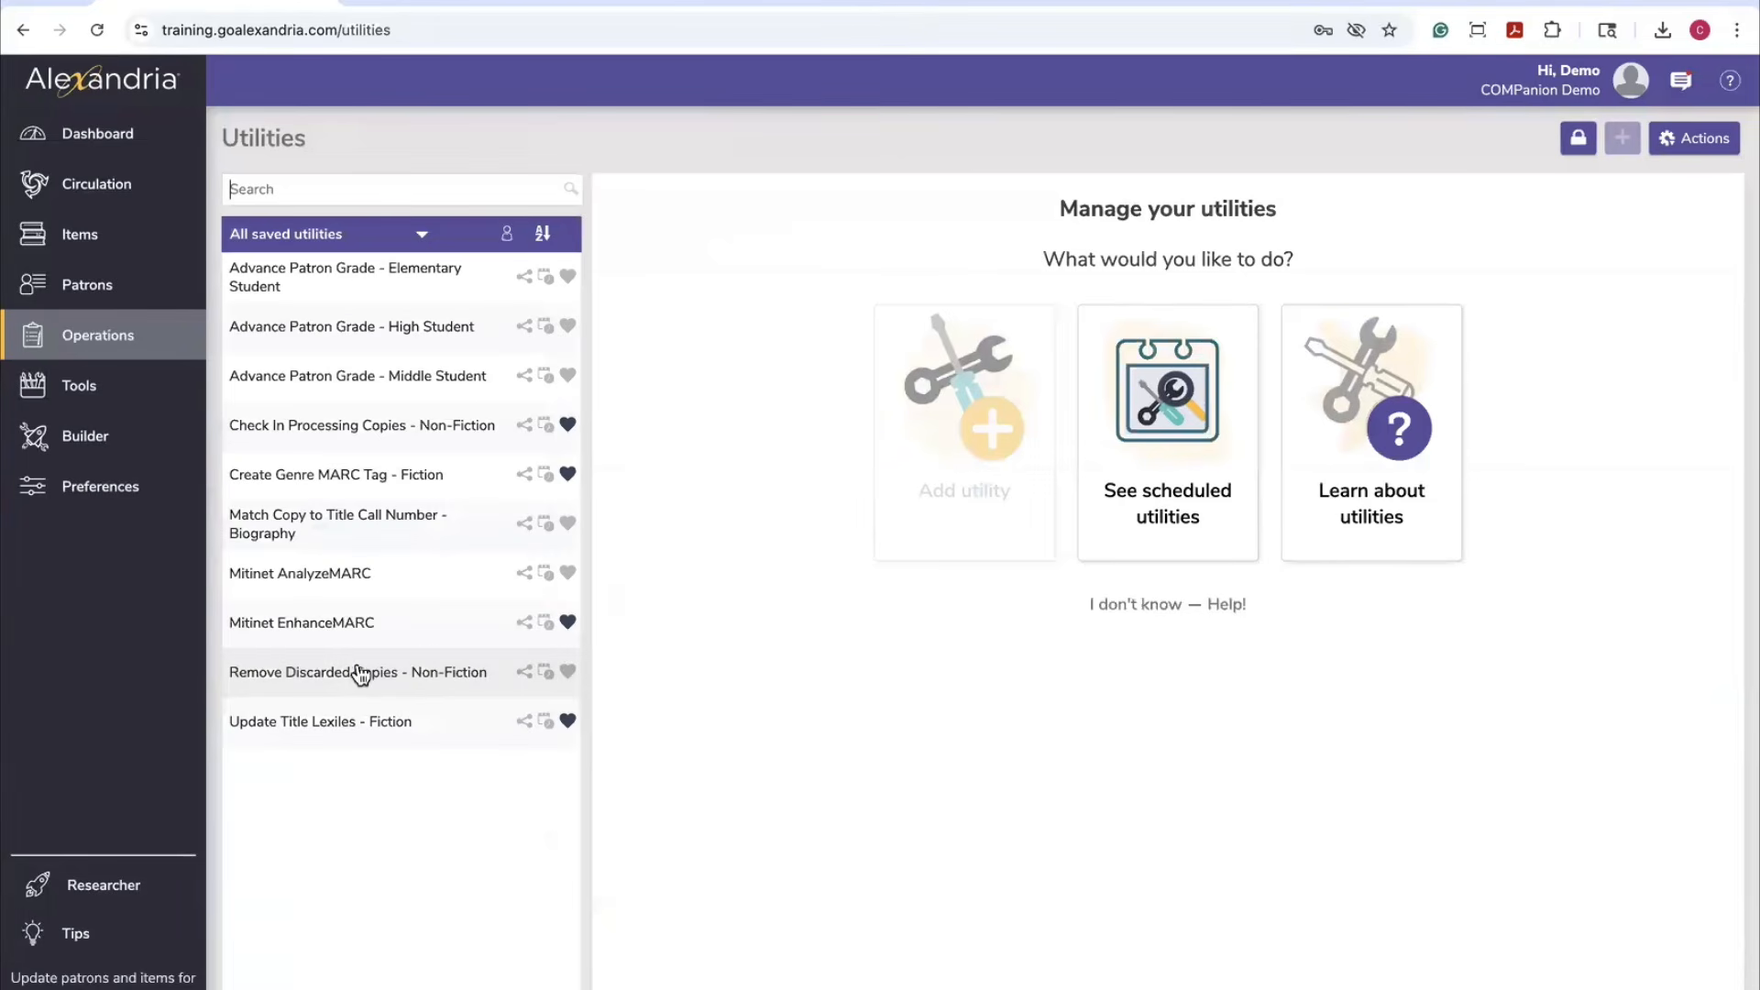
click(1578, 156)
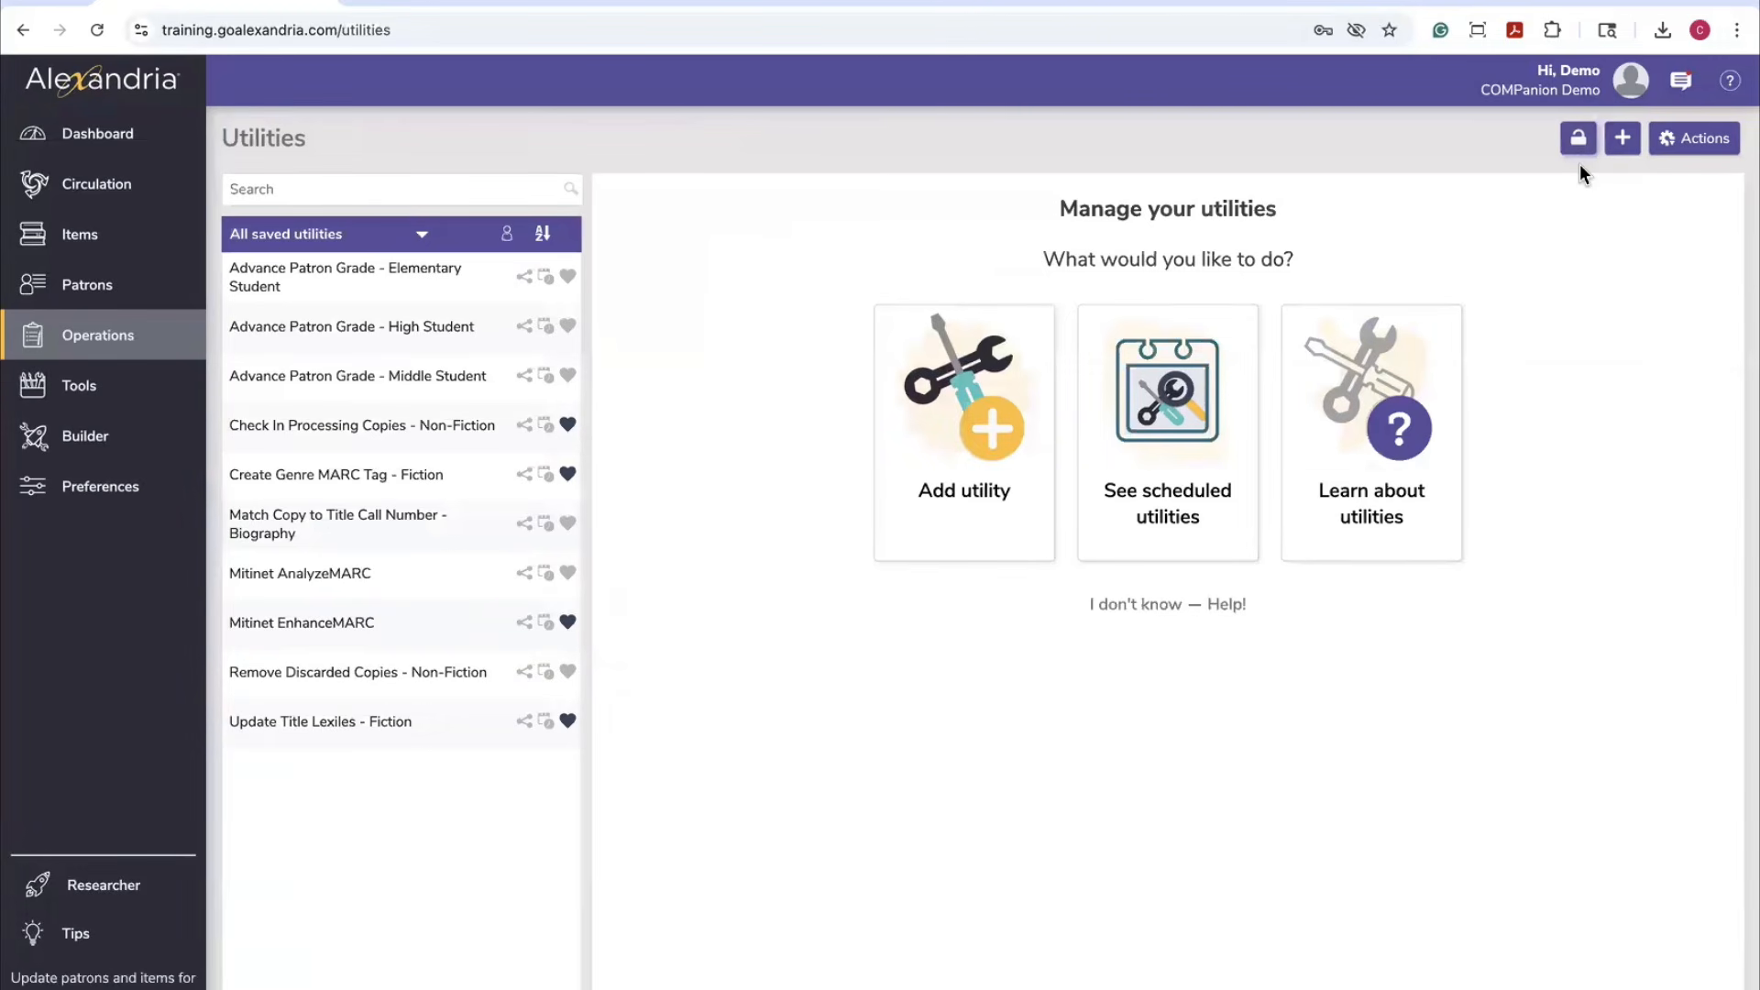
Add a new utility from the Declare Missing Copies Lost template in the Copies category
click(948, 406)
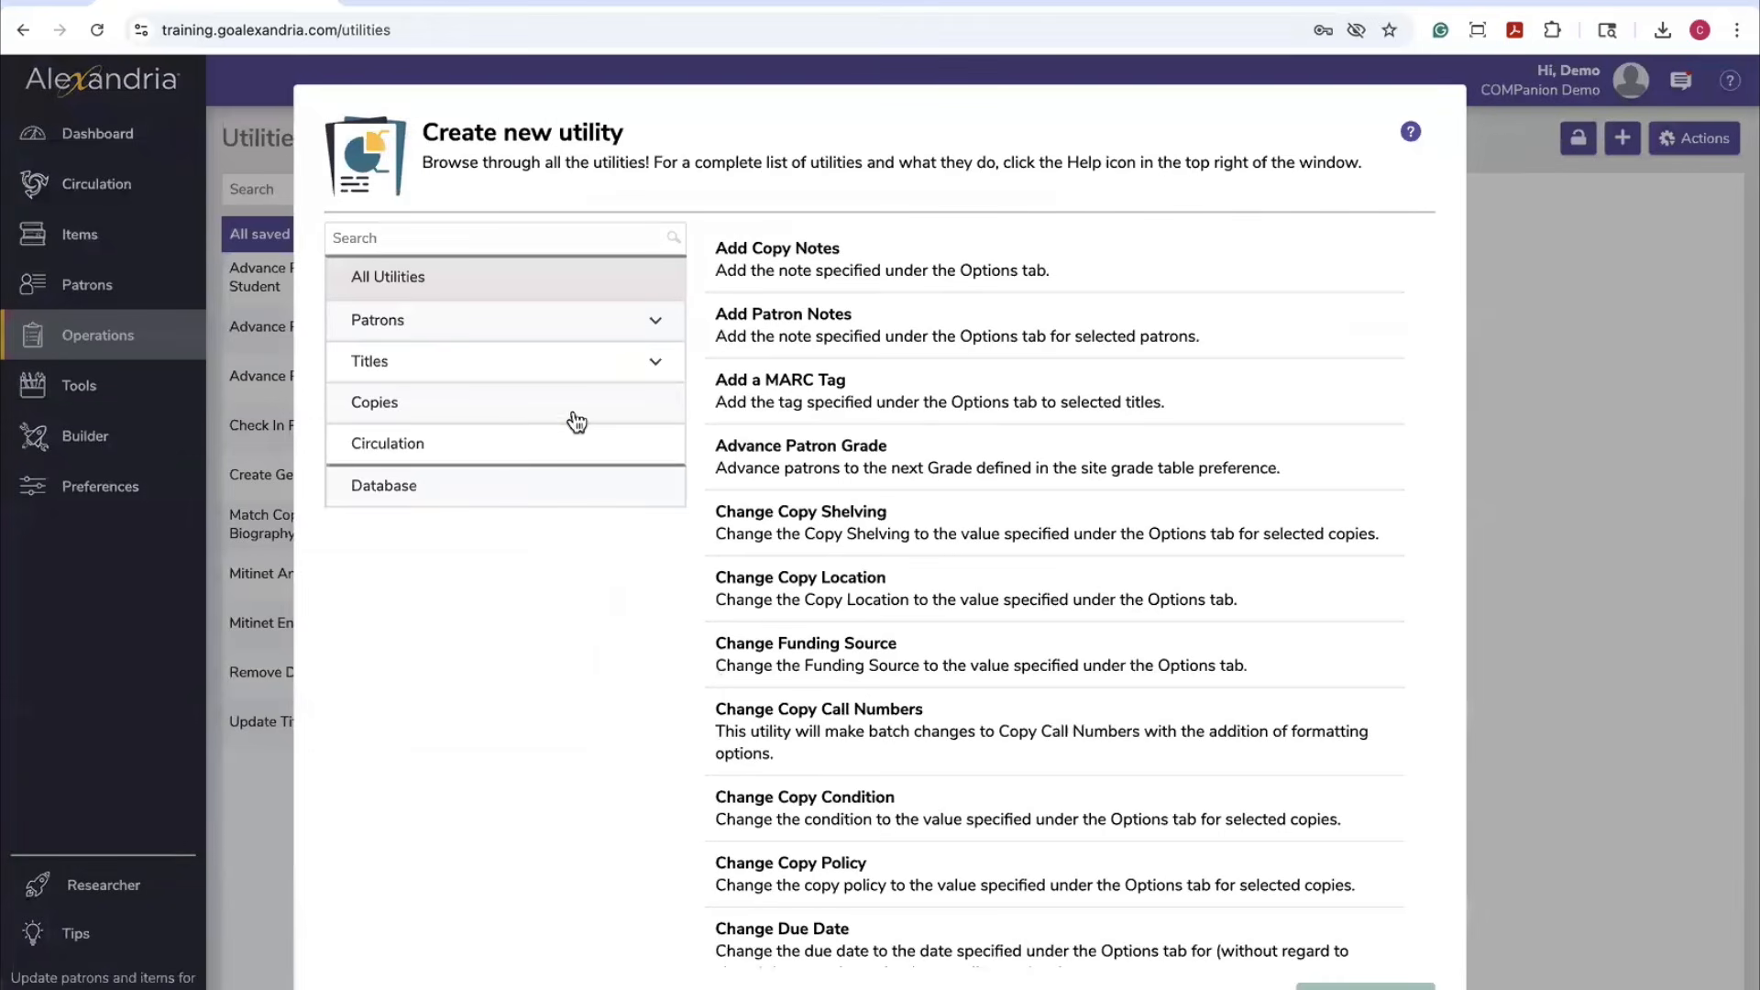
click(544, 410)
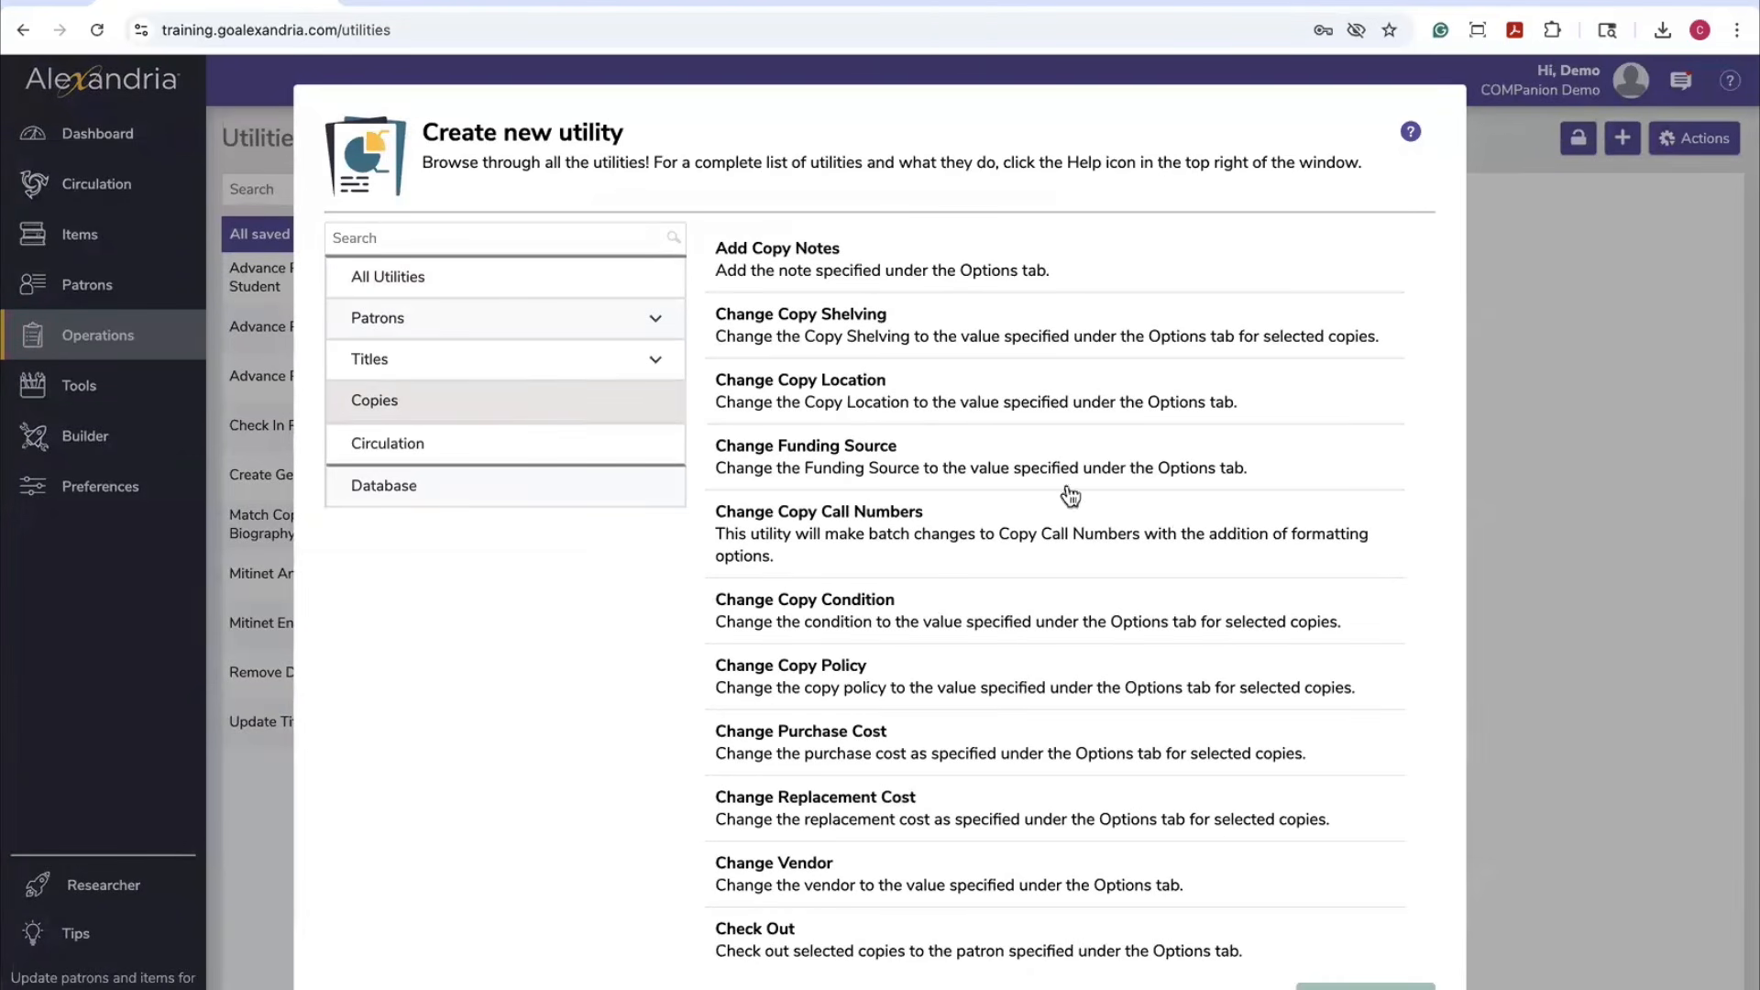
scroll(1178, 534, down, 3)
scroll(1178, 534, down, 3)
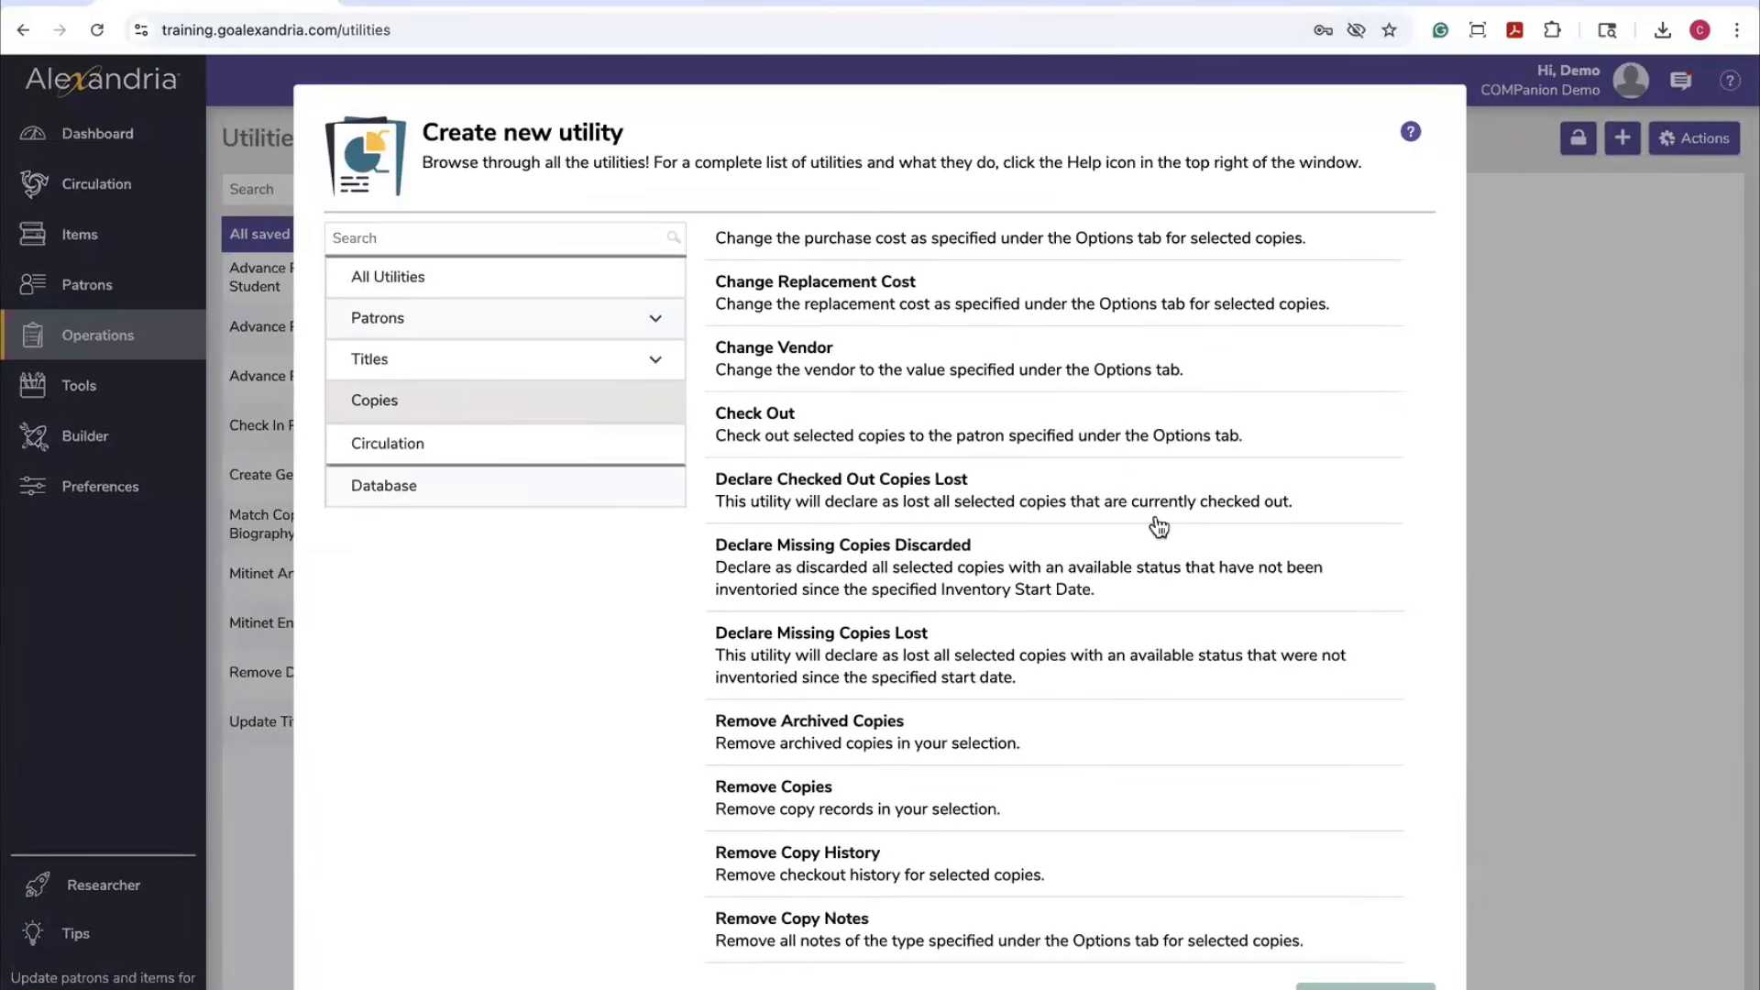
click(905, 672)
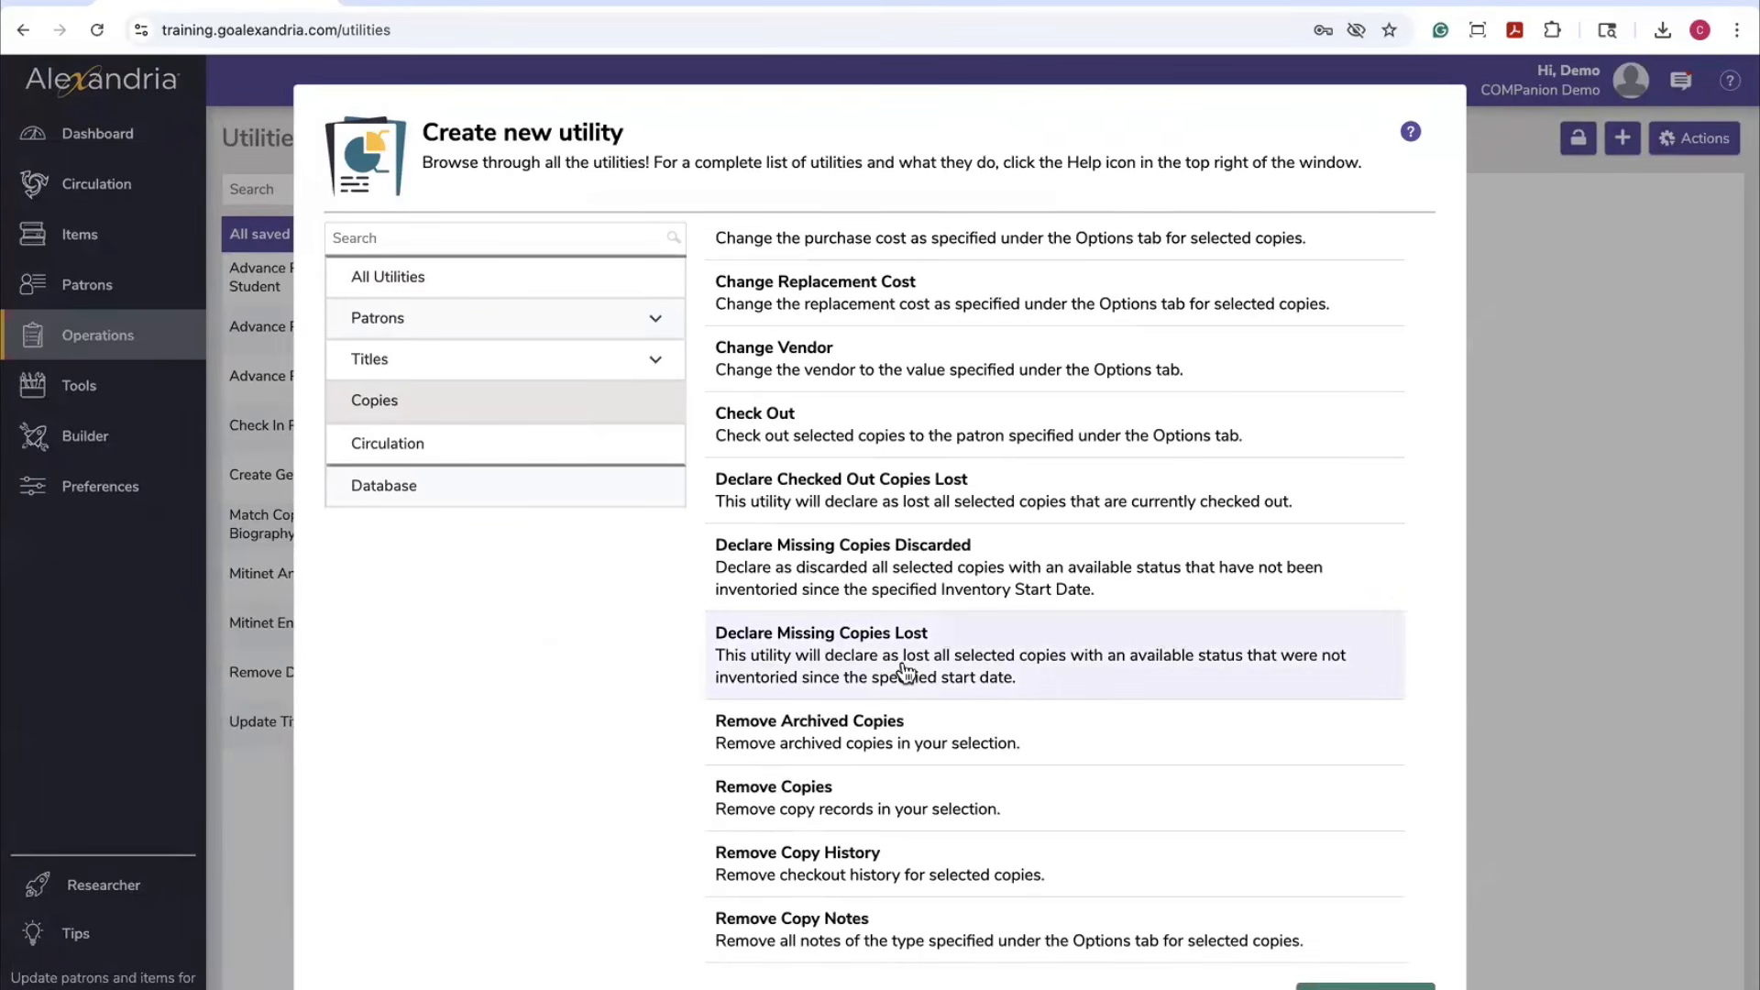
double_click(906, 672)
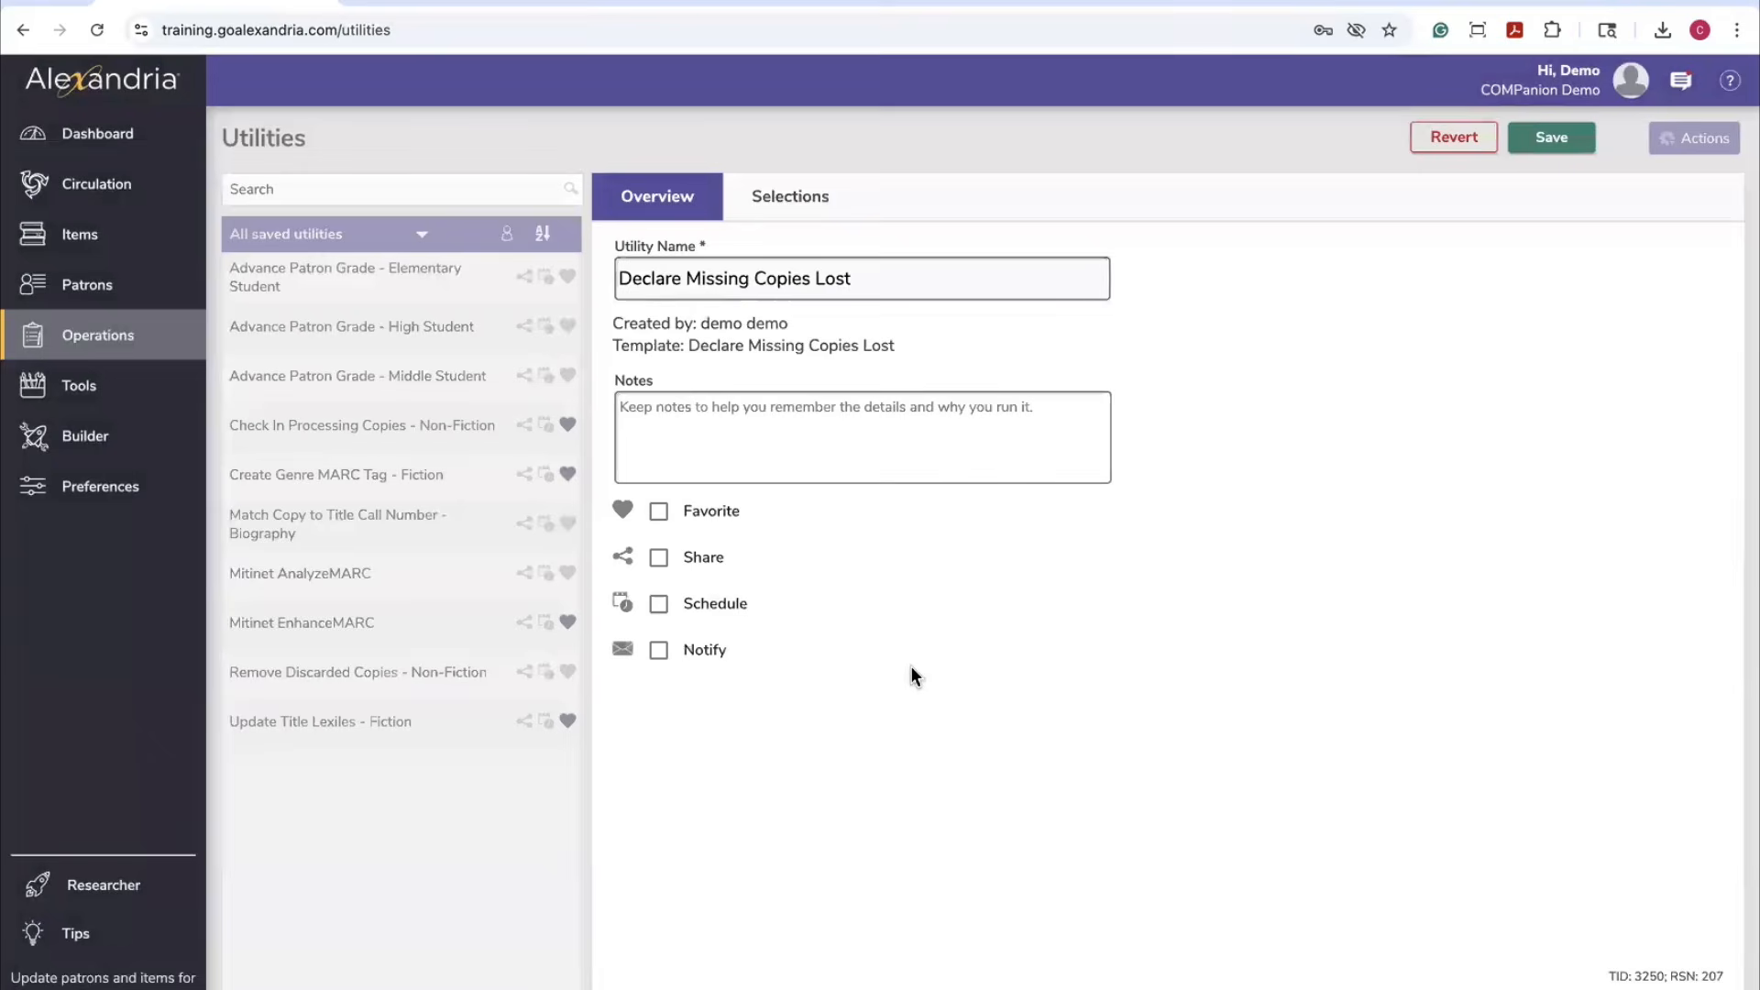
Set the Inventory Start Date of the Declare Missing Copies Lost utility to 5/12/2026
click(790, 198)
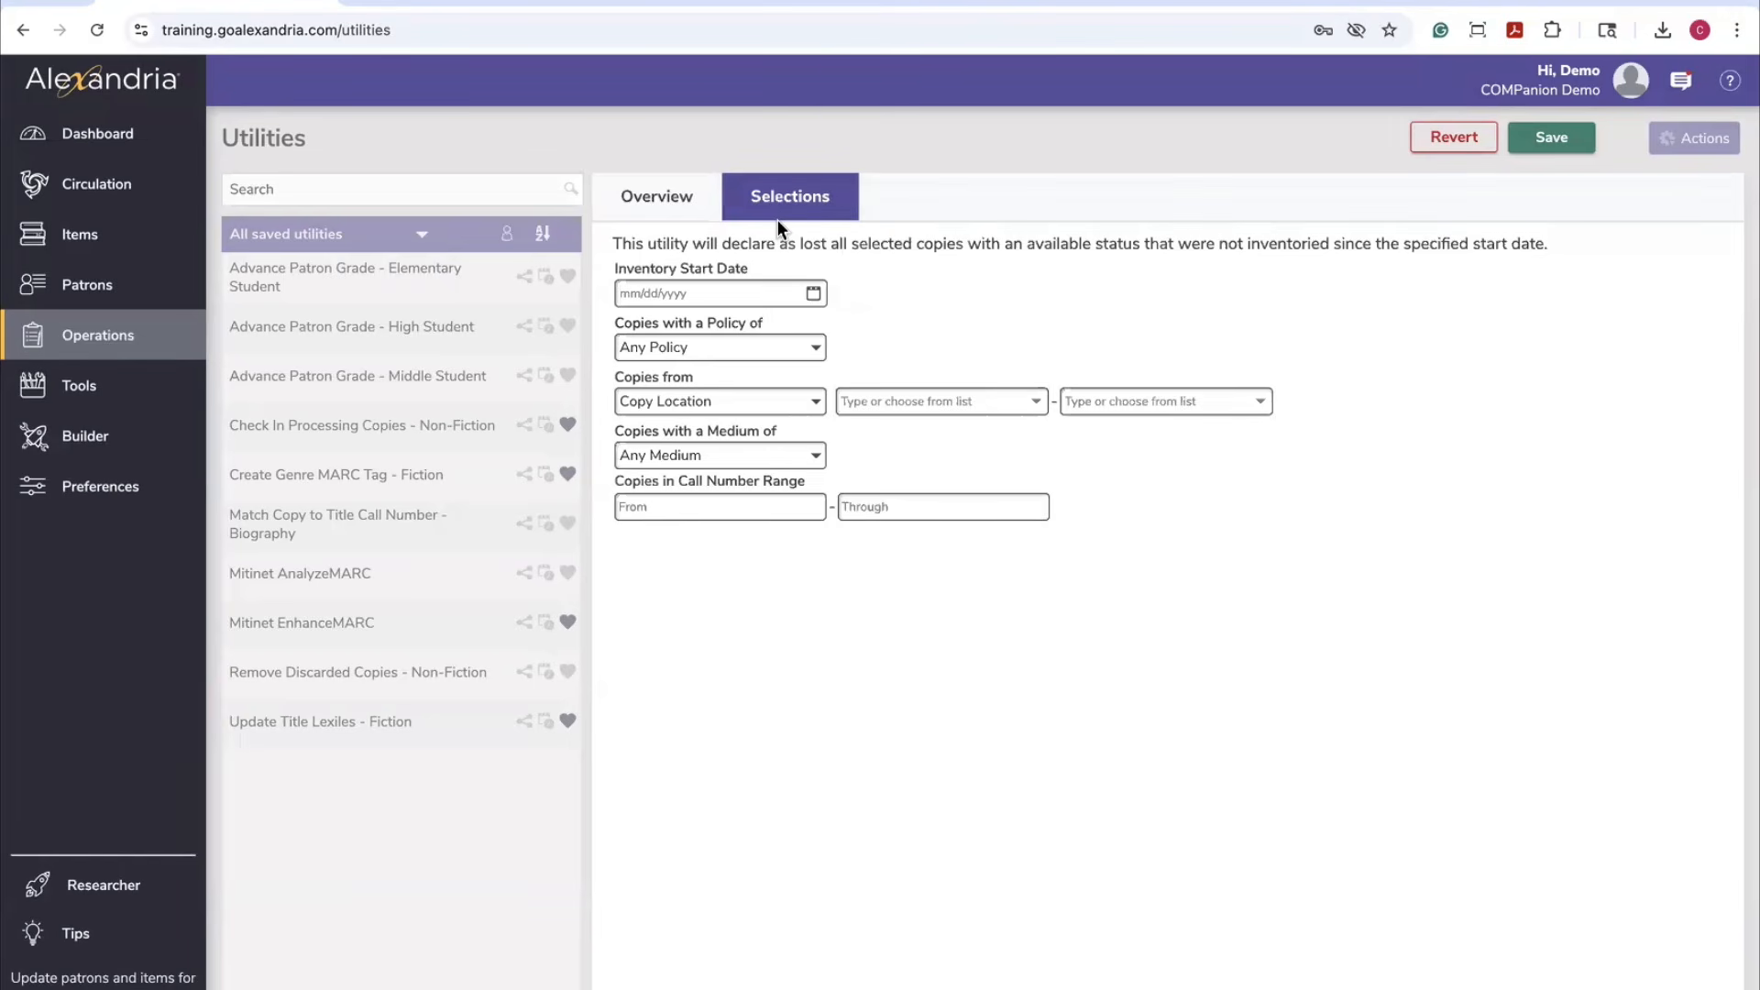
click(807, 295)
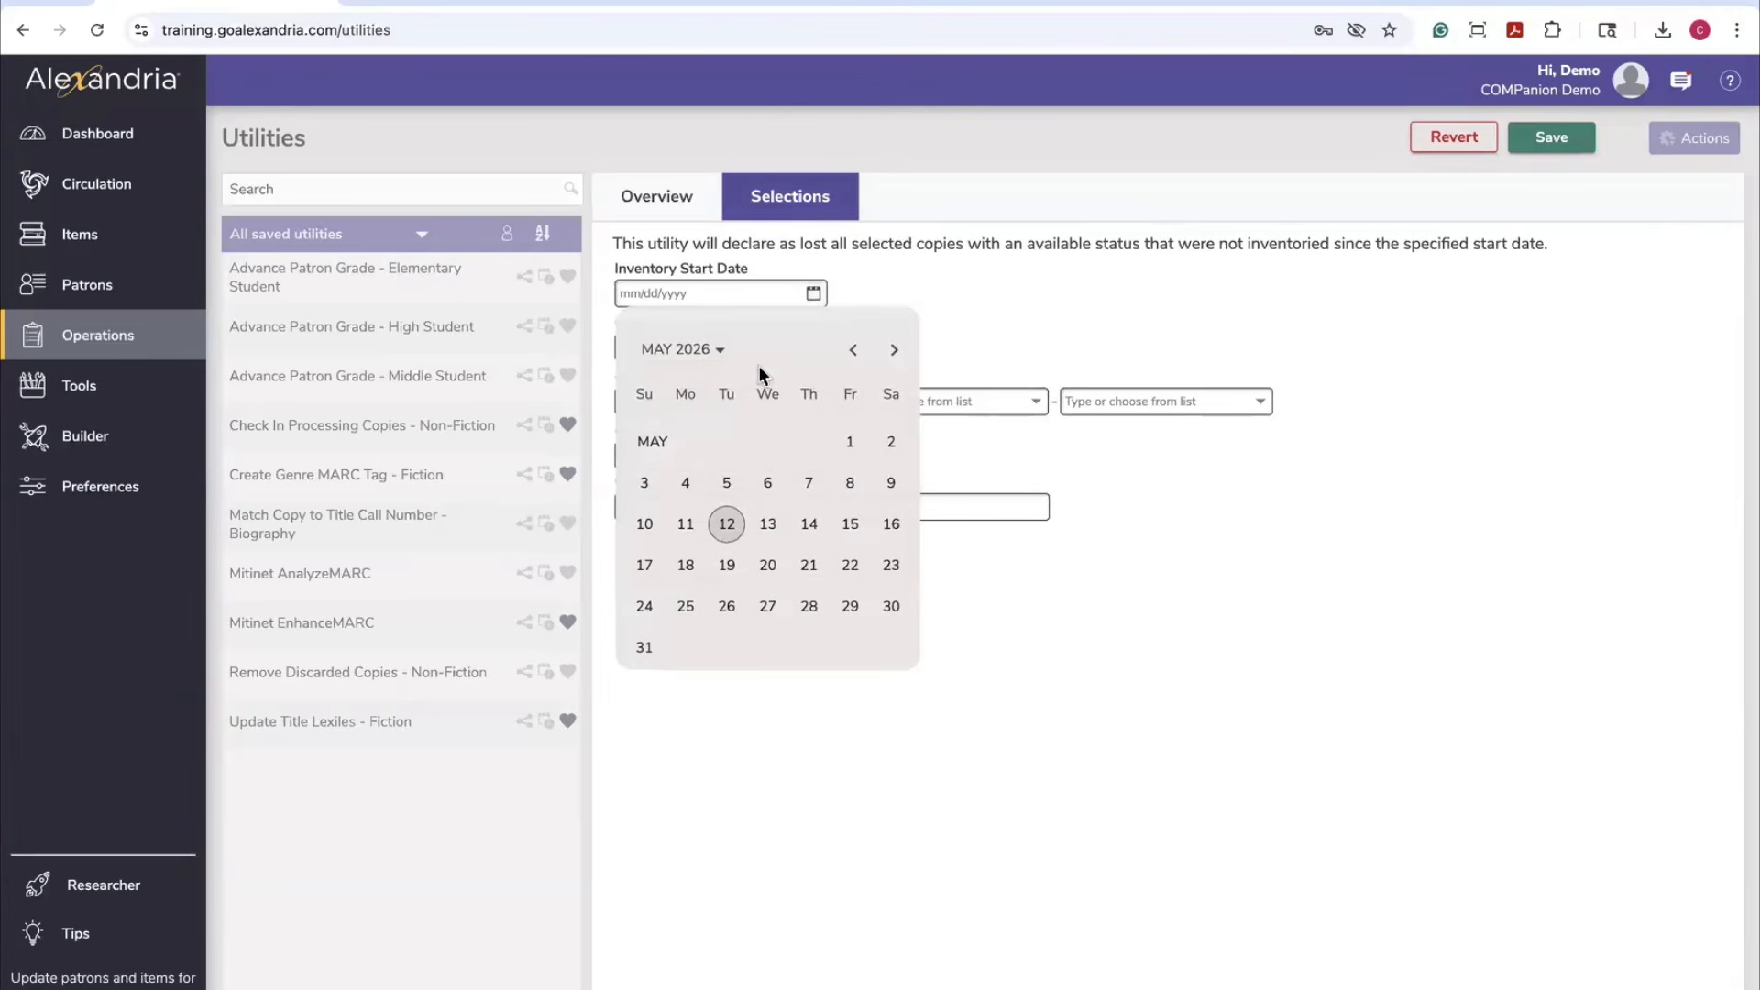
click(720, 521)
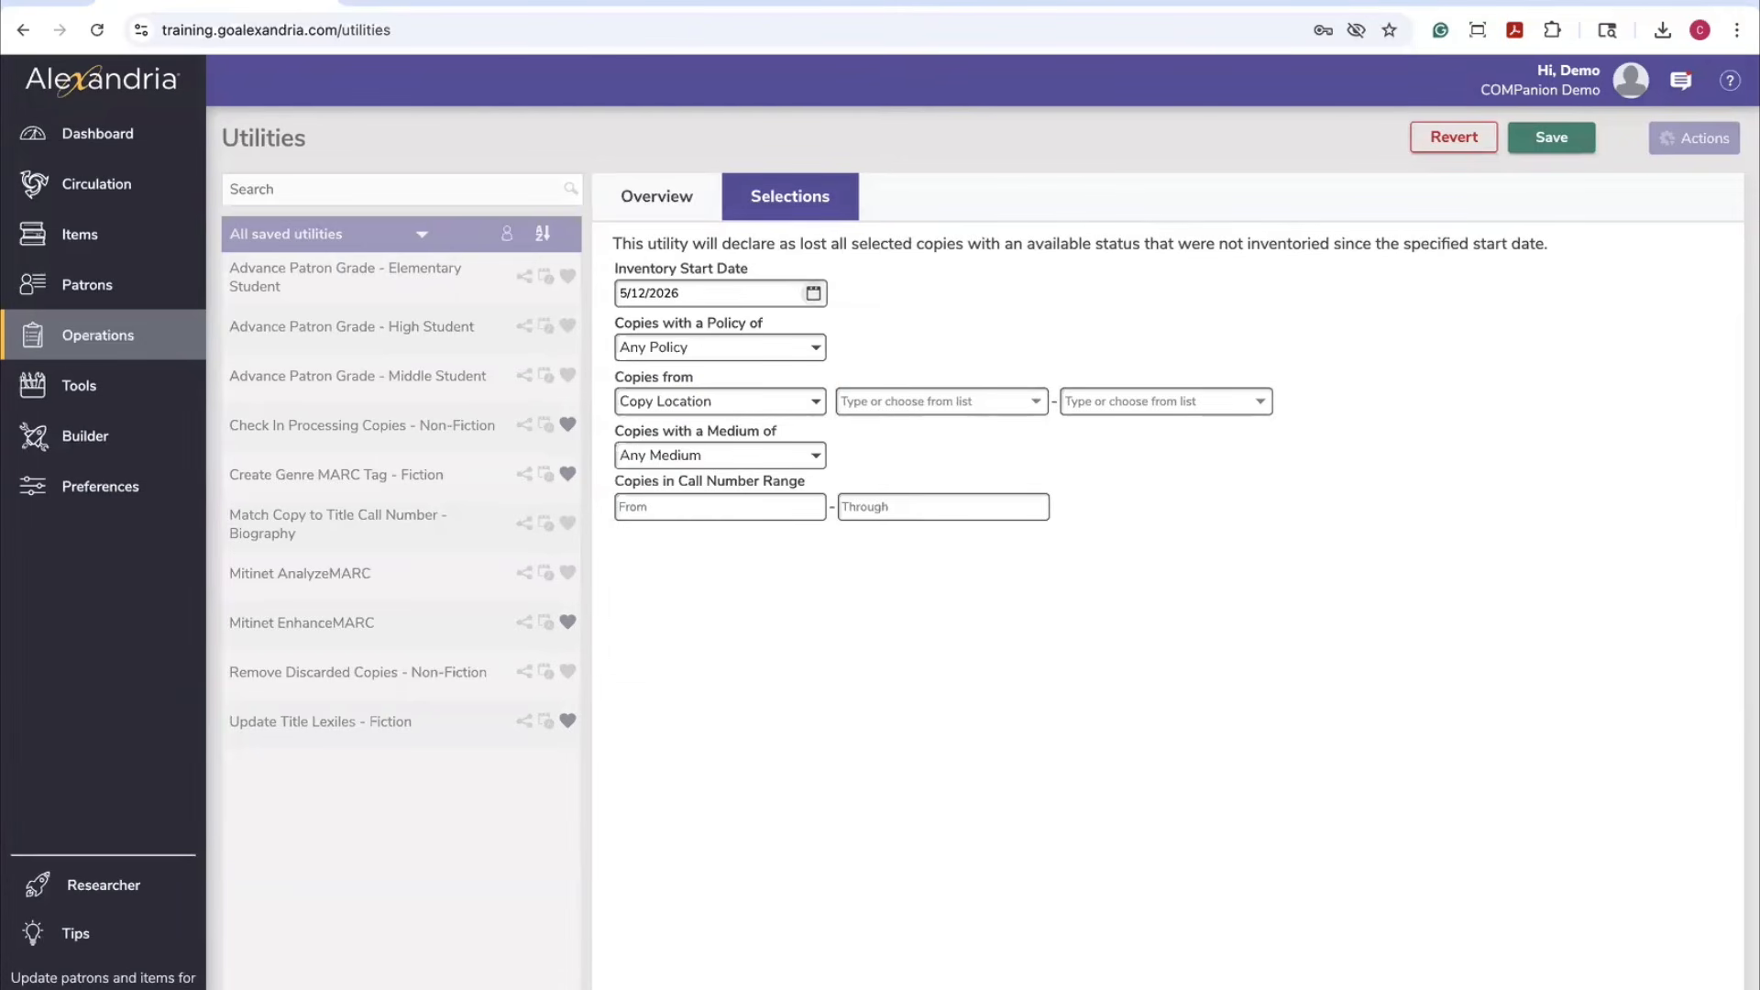
Start running the utility without saving it, decline the record modification, and discard the utility
click(1685, 986)
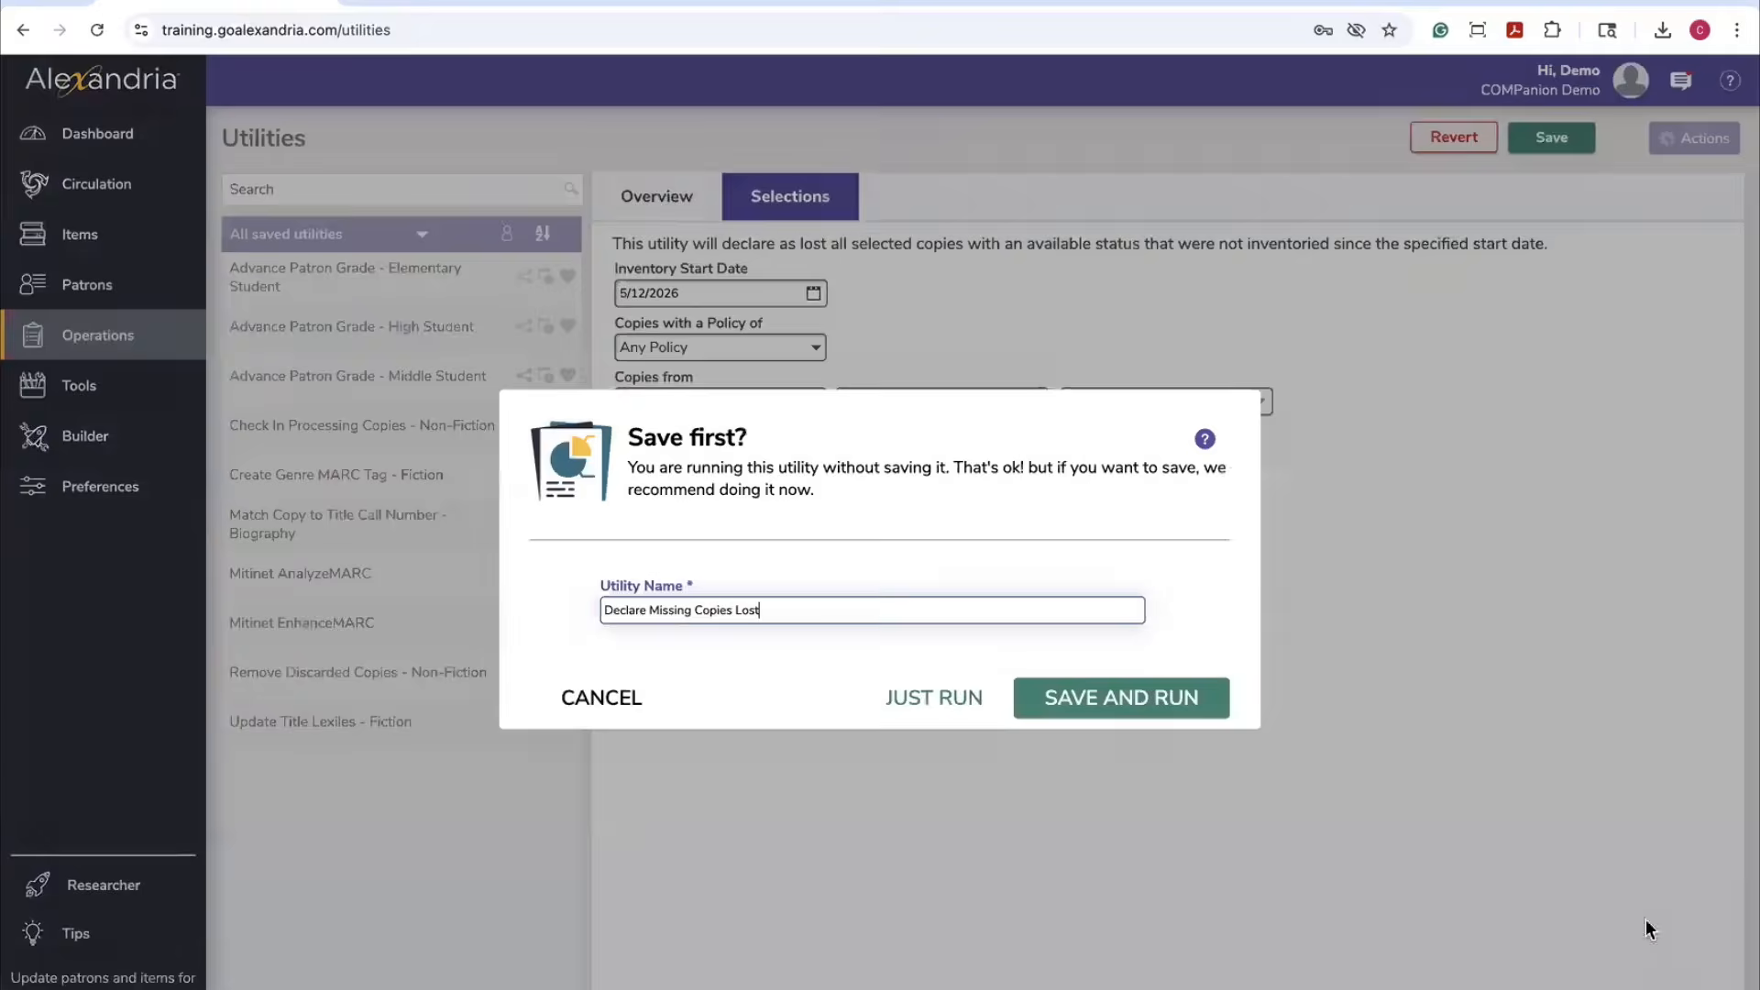
click(962, 701)
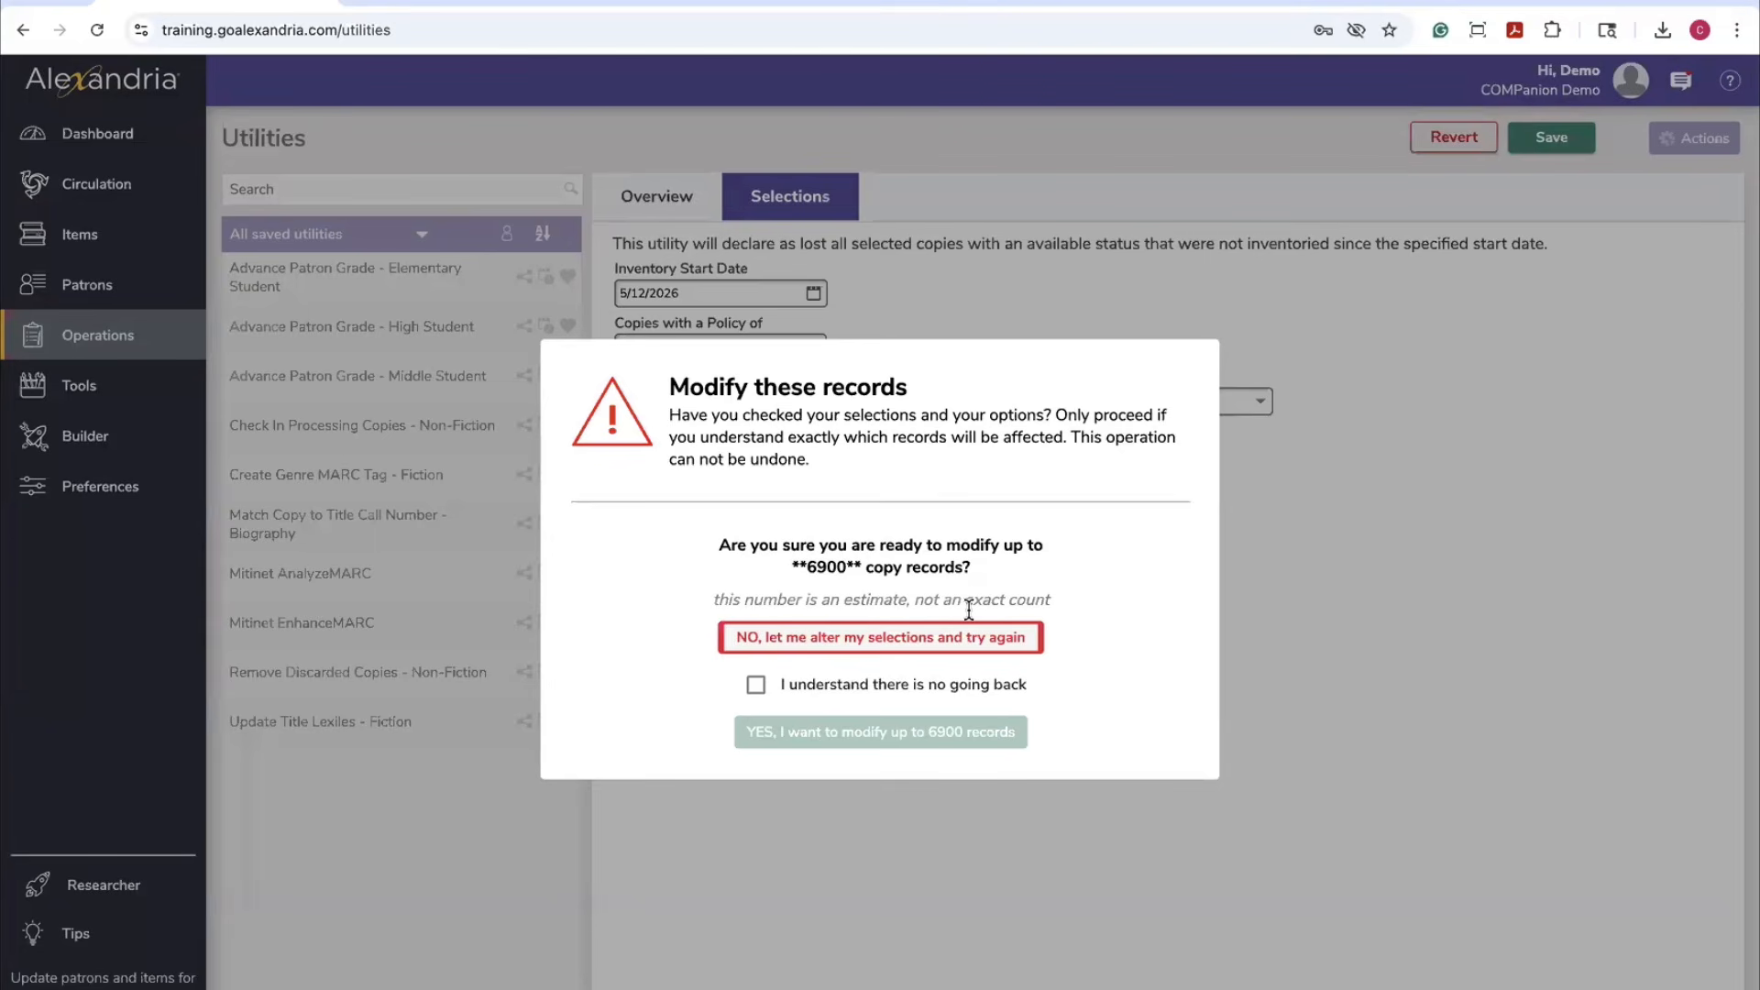
click(864, 646)
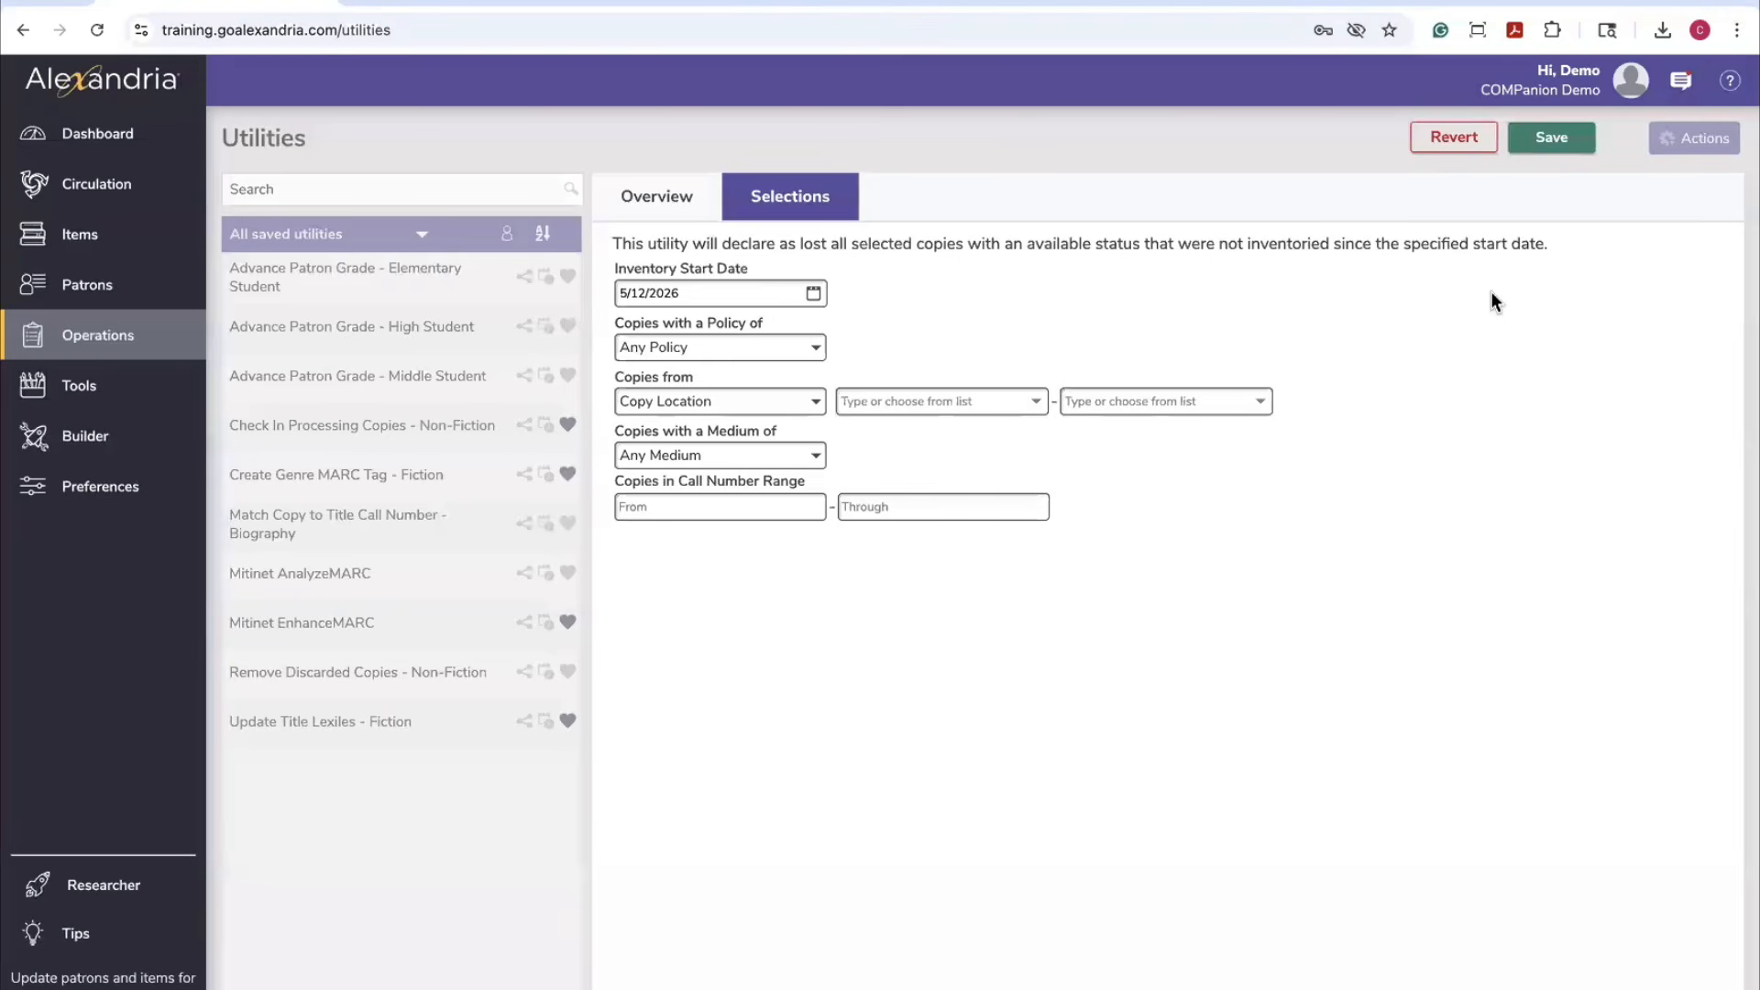
click(1451, 138)
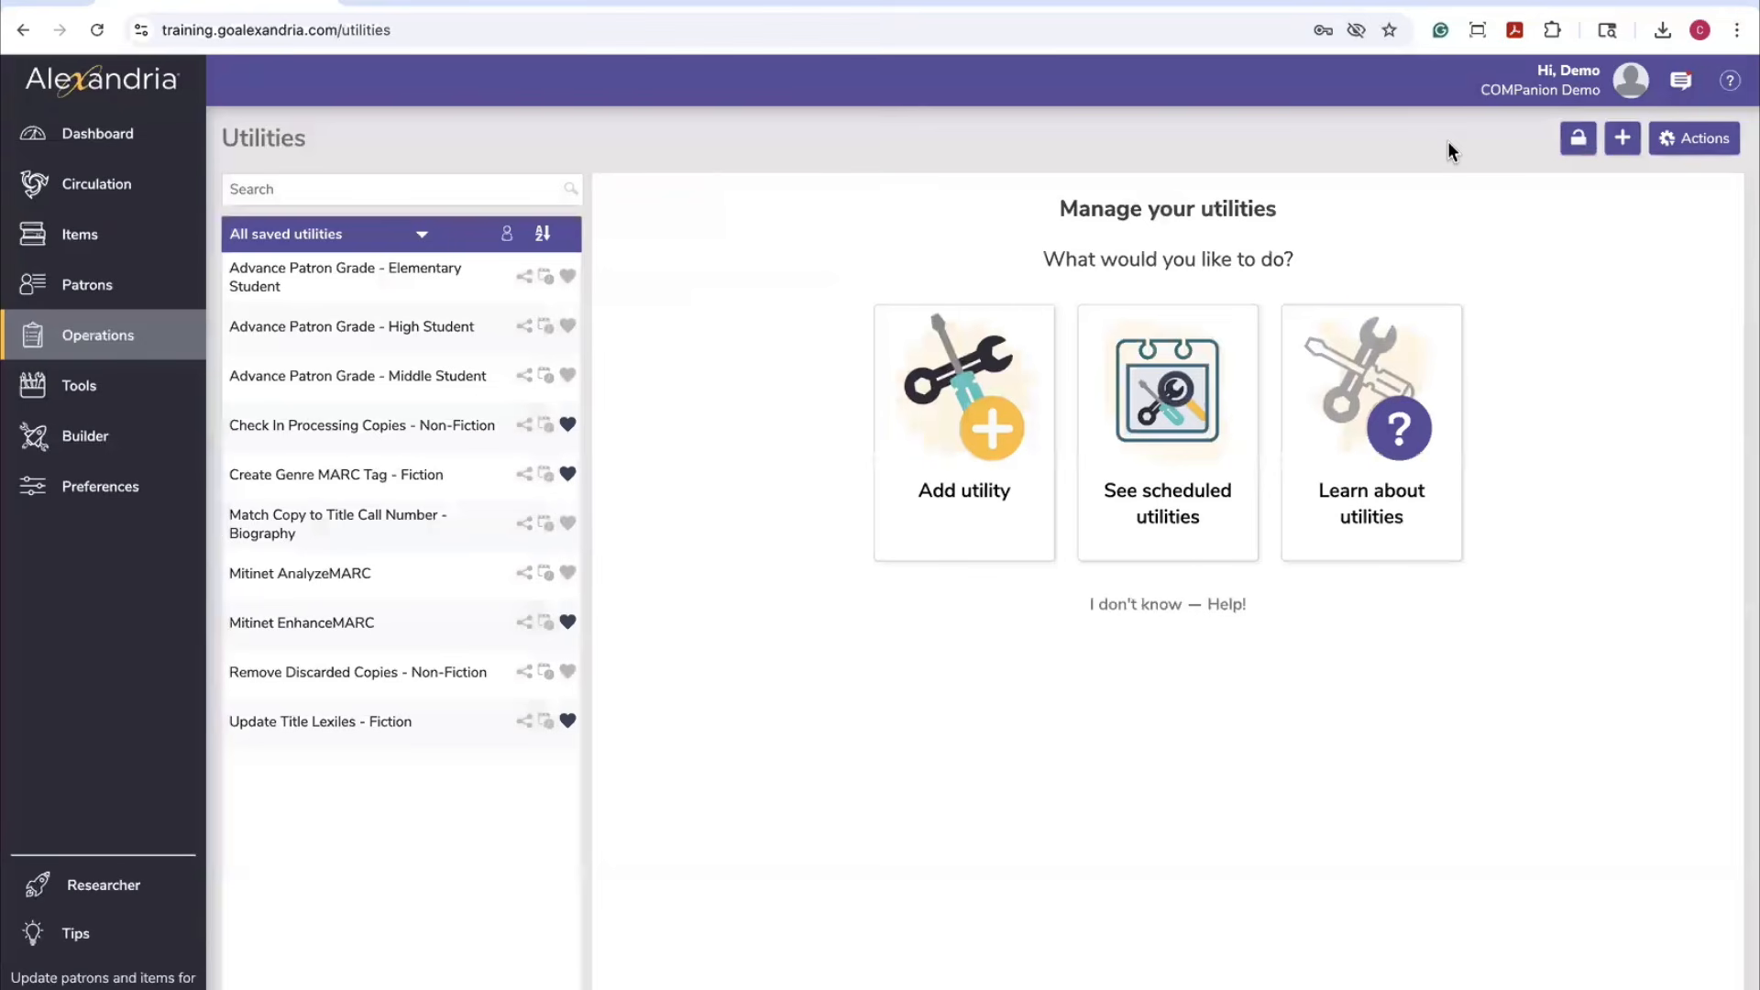
Browse the utility templates for copies available when adding a new utility
click(998, 479)
click(401, 410)
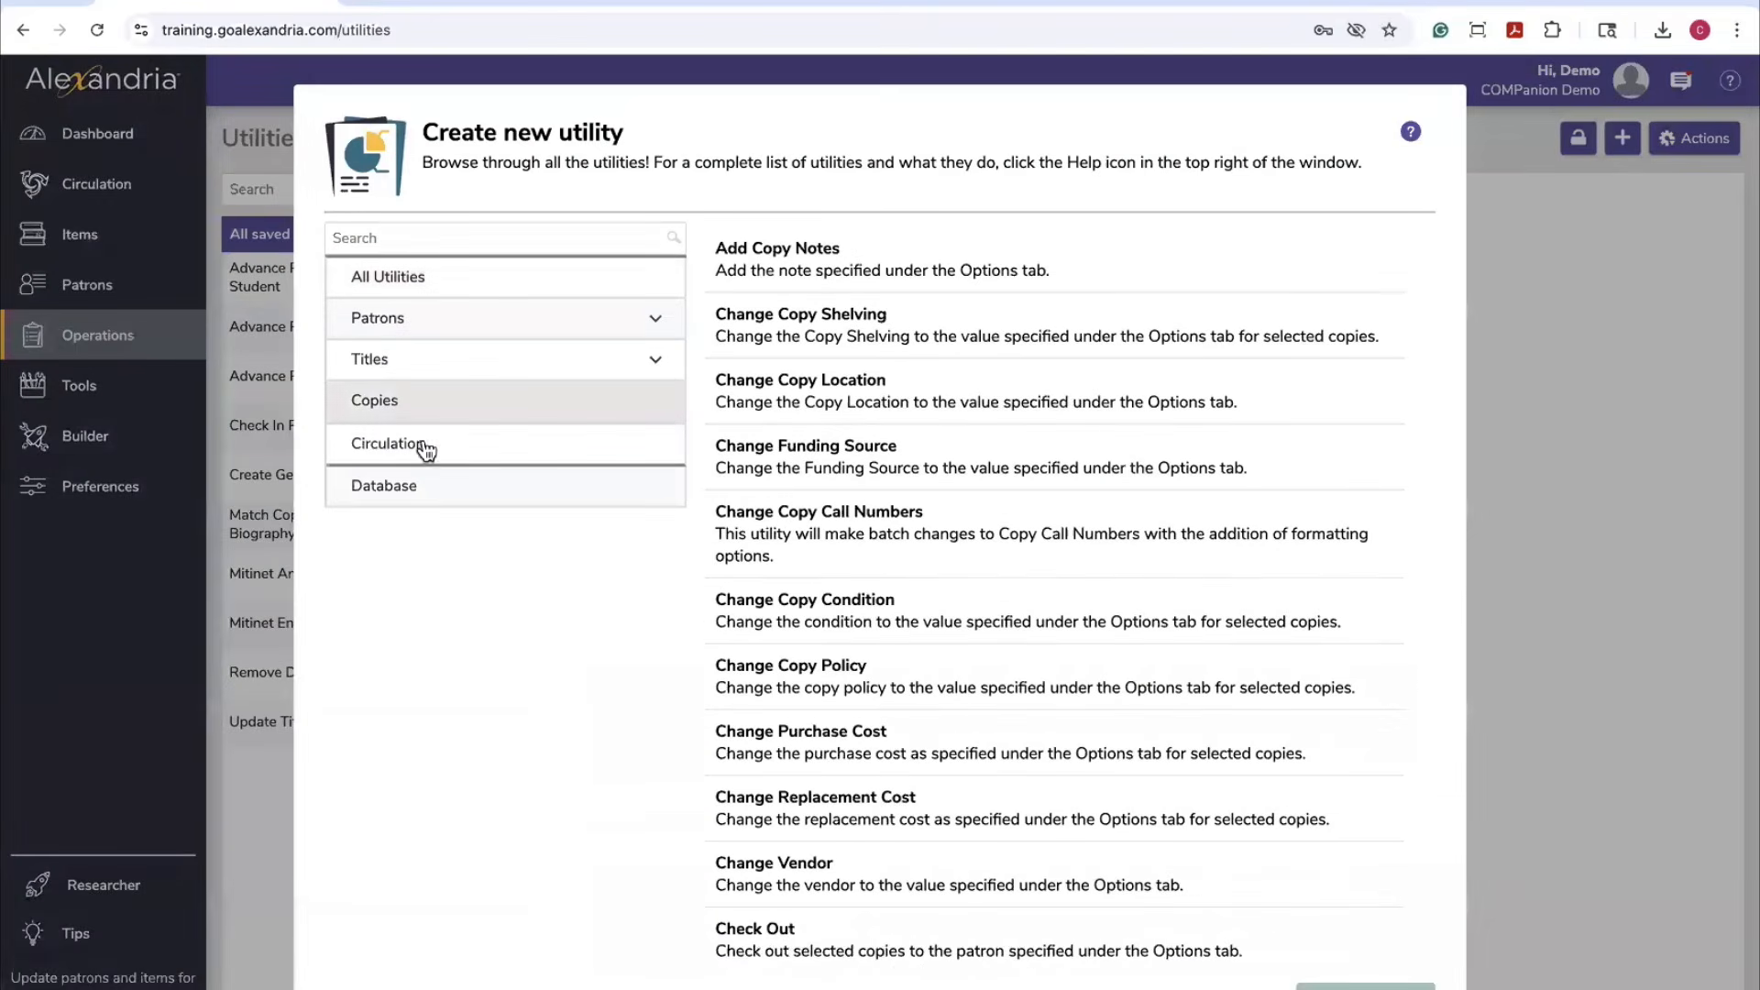
scroll(869, 631, down, 1)
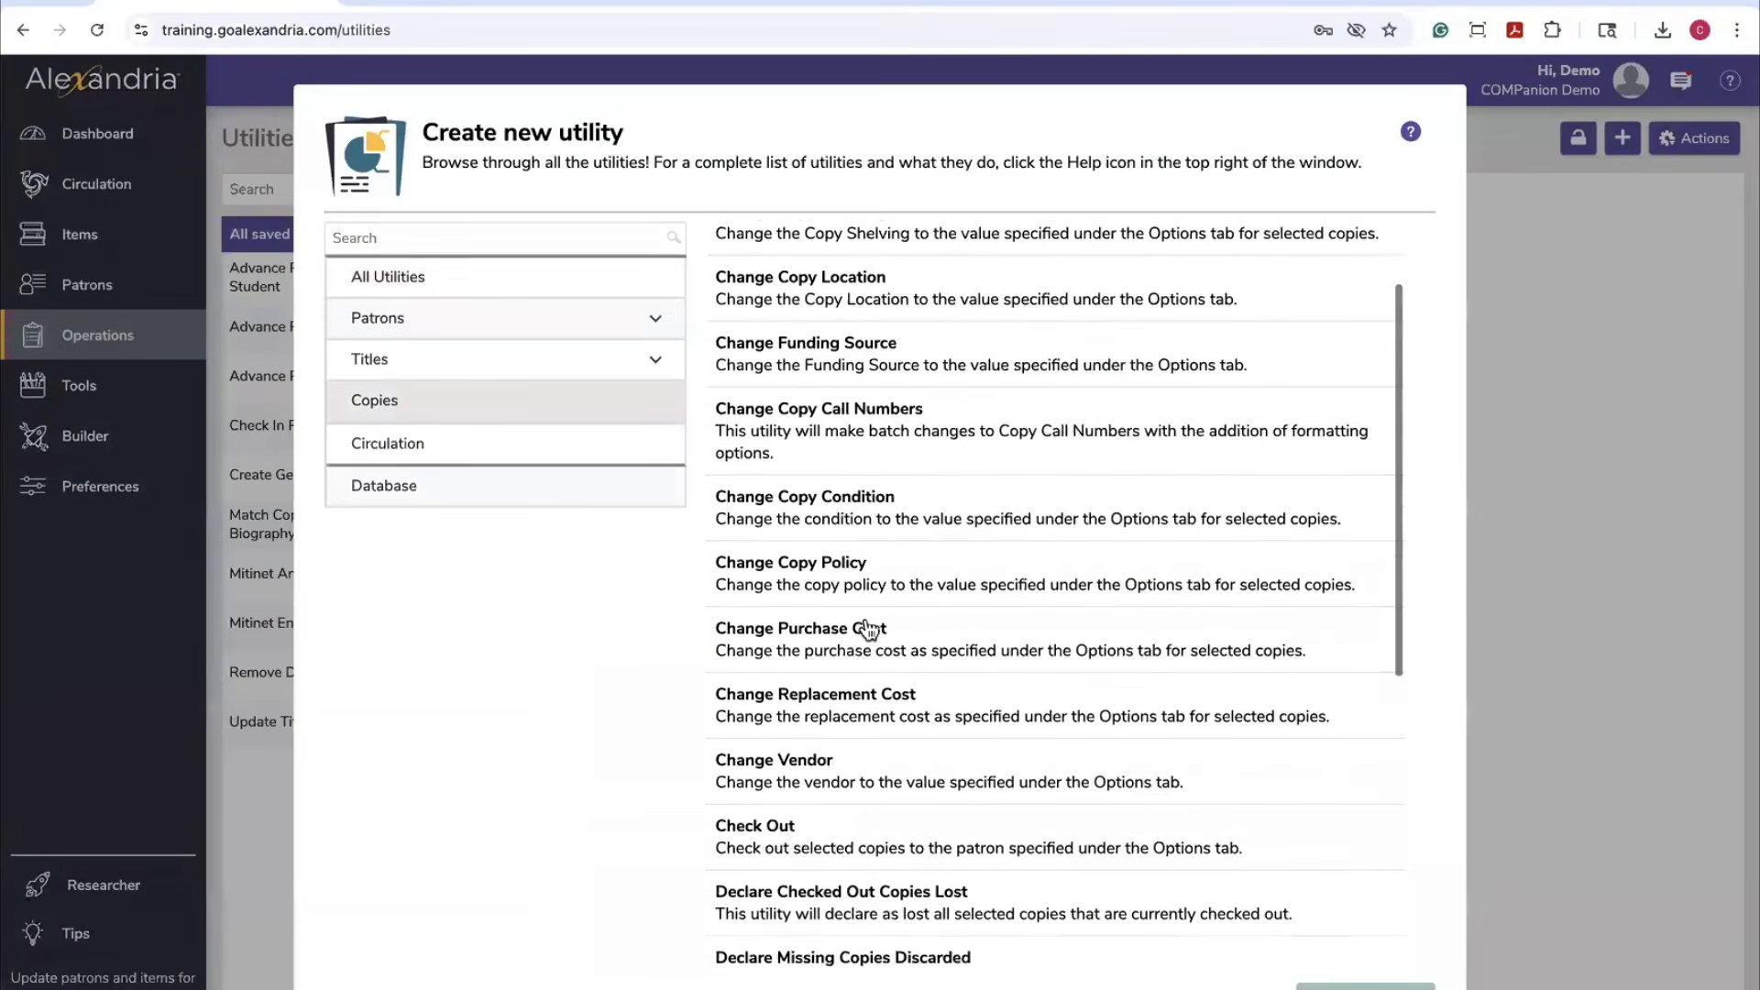
scroll(869, 630, down, 4)
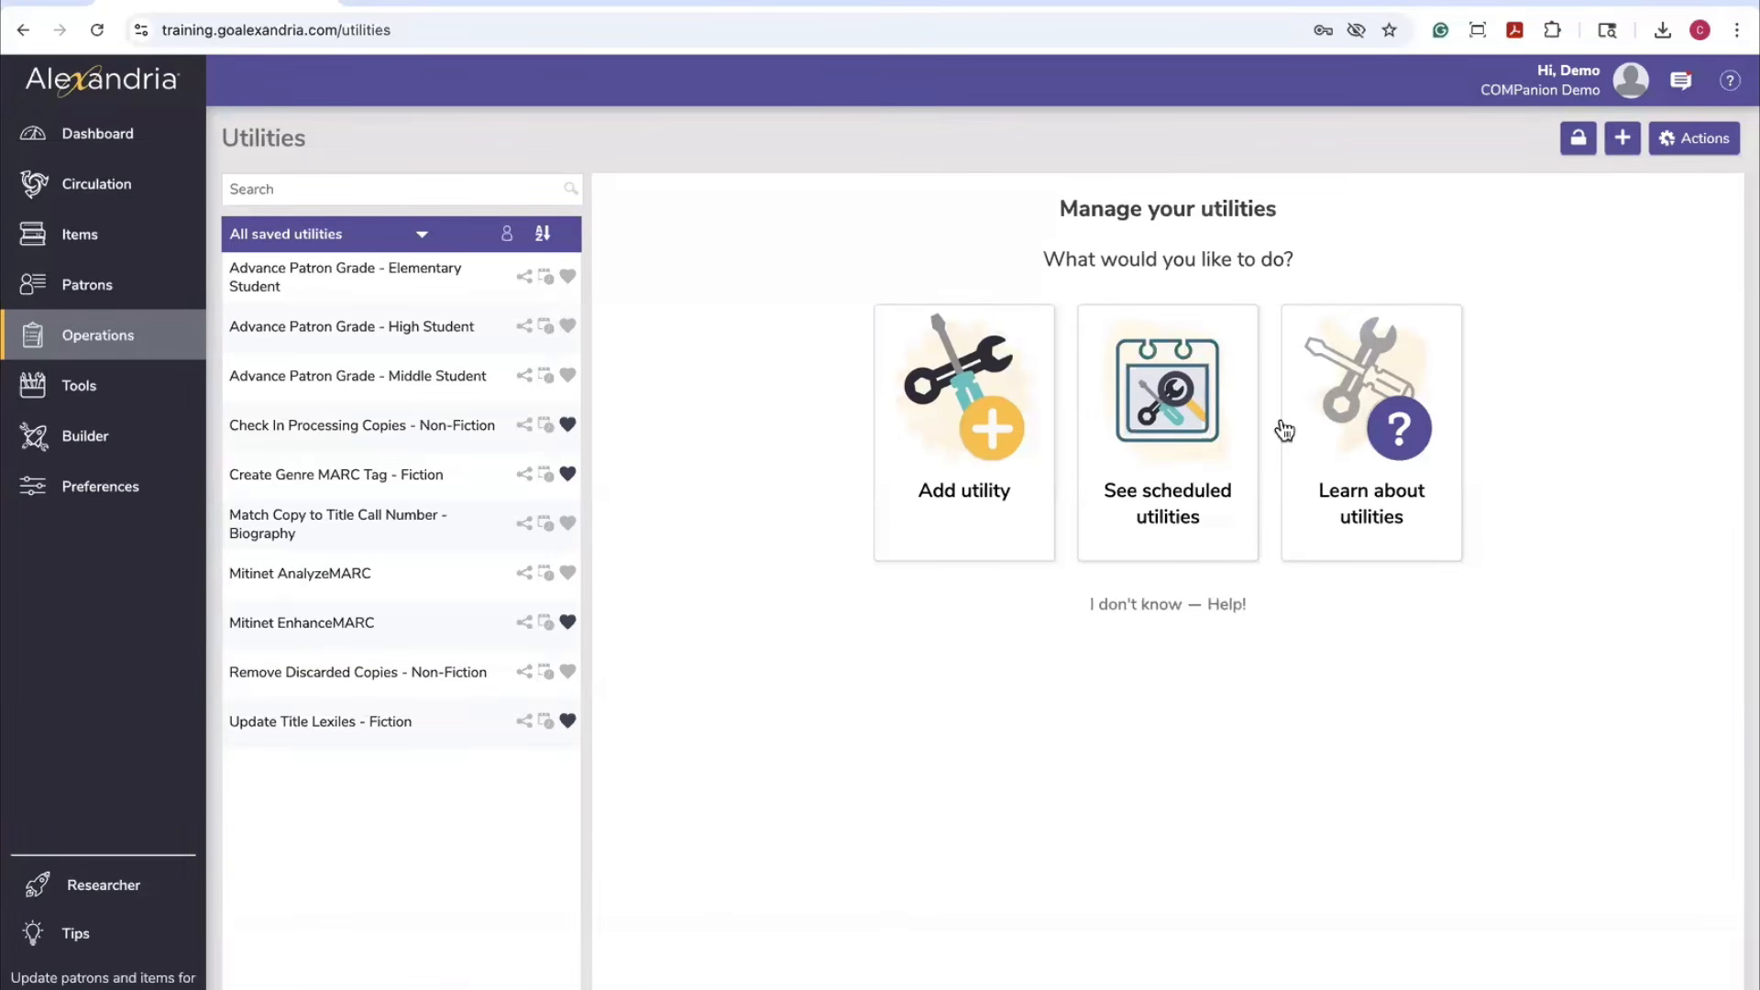
Switch to TextEdit and insert separate lines with a period and the IB command above the barcode list in the untitled document
key(super+space)
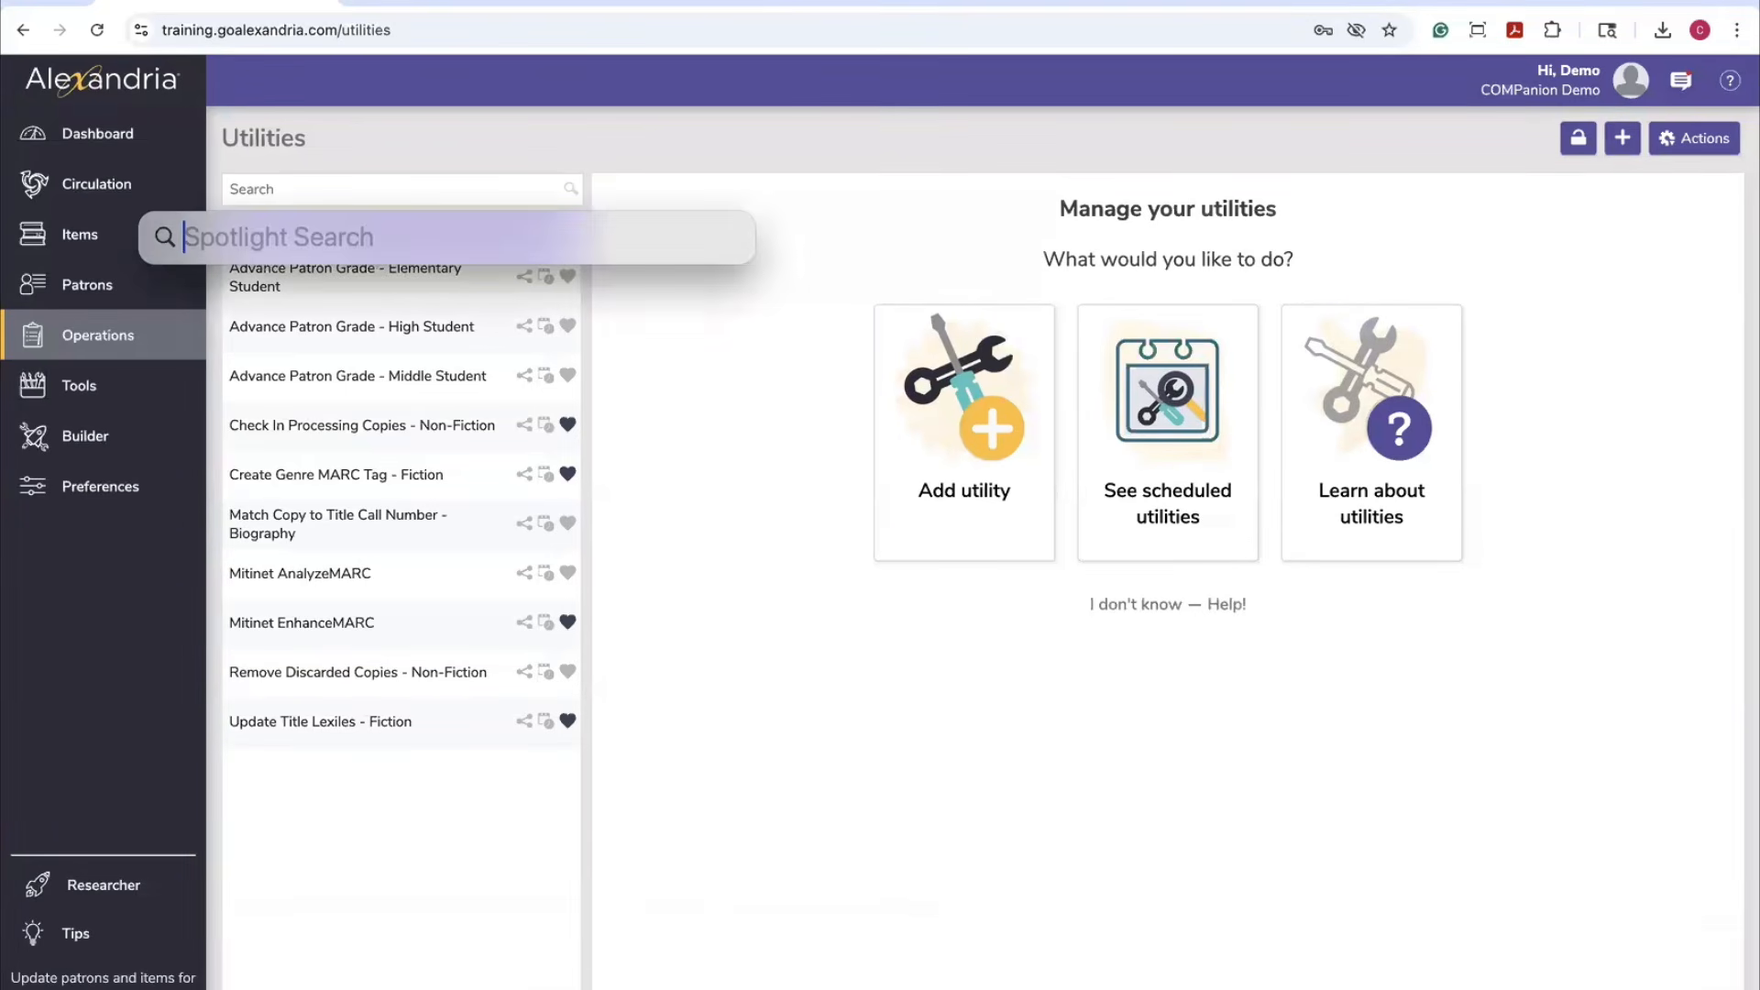
text(textEdit)
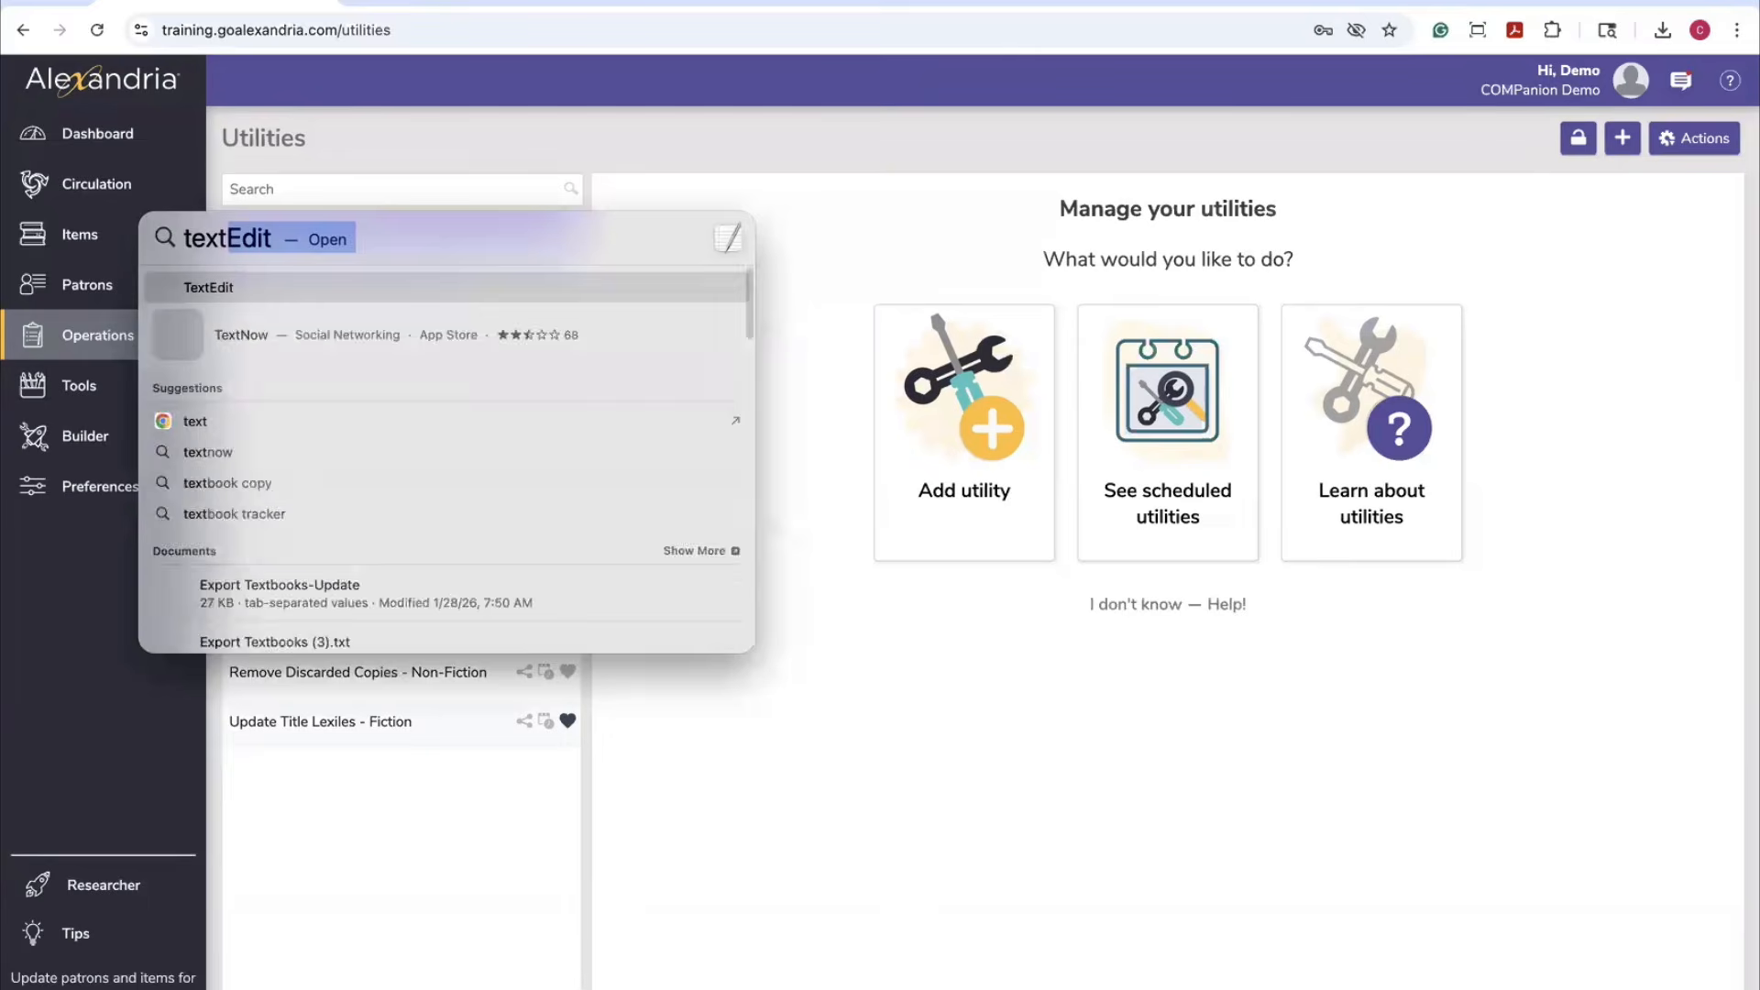
key(Return)
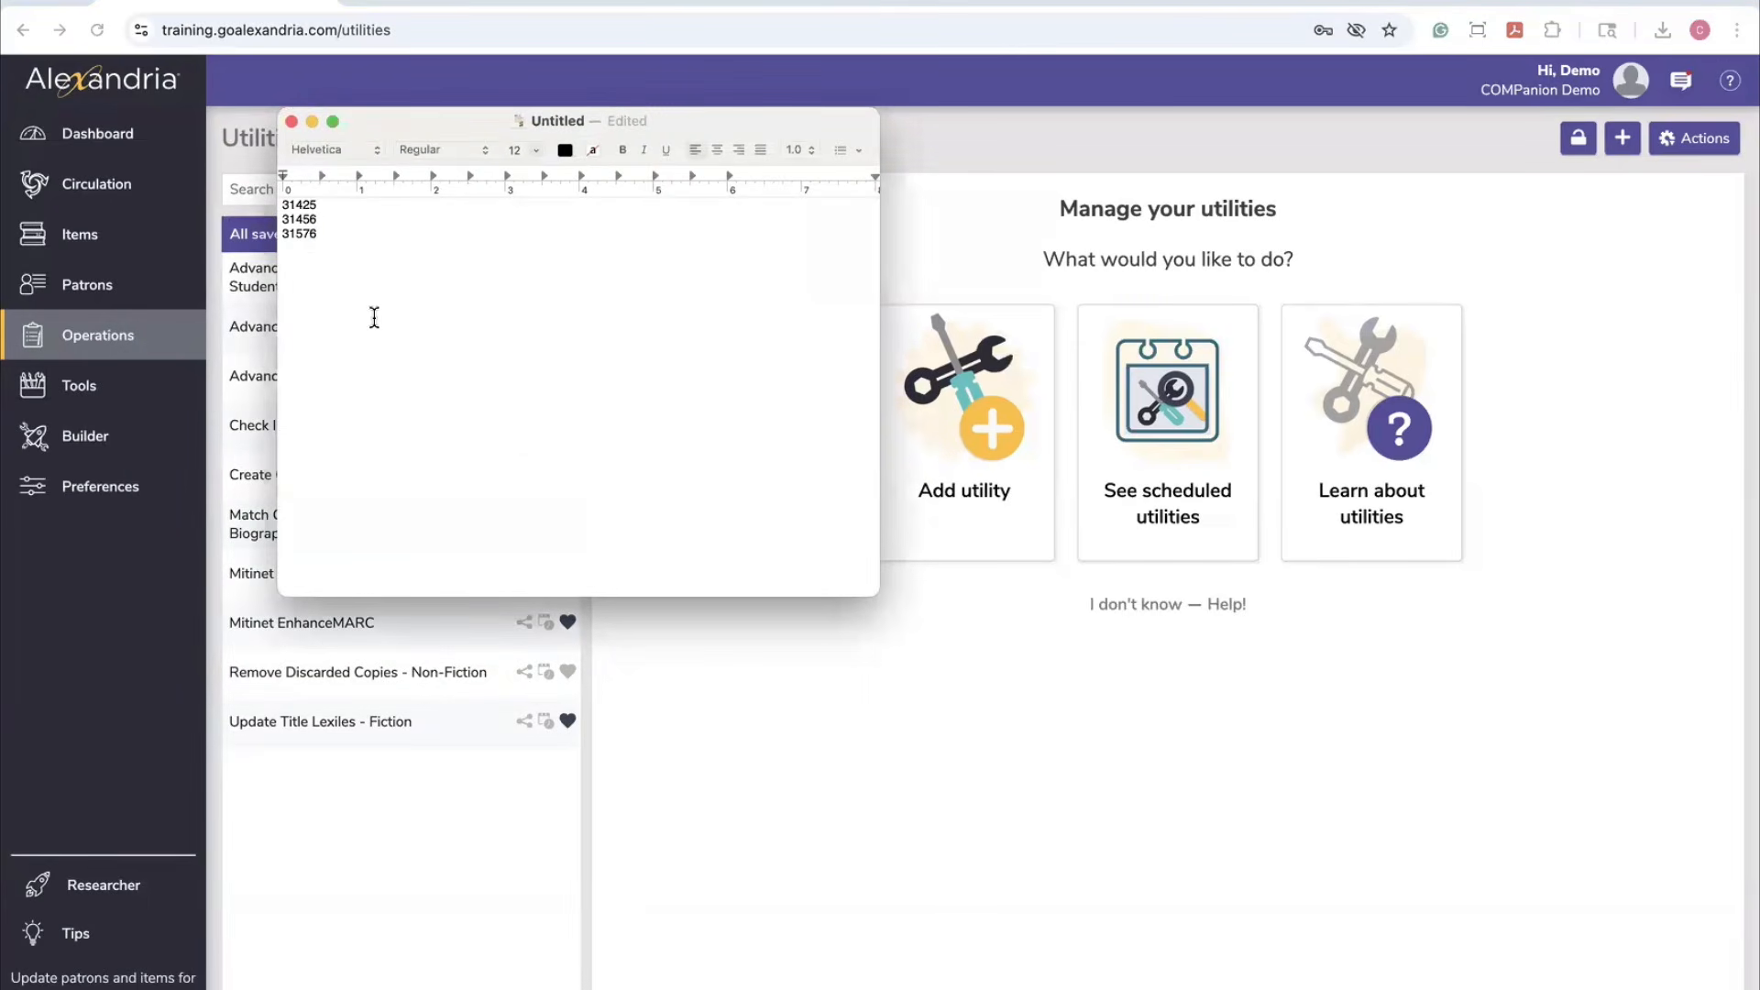
key(Up)
key(Up)
key(Return)
text(.)
key(Return)
text(IB)
key(Return)
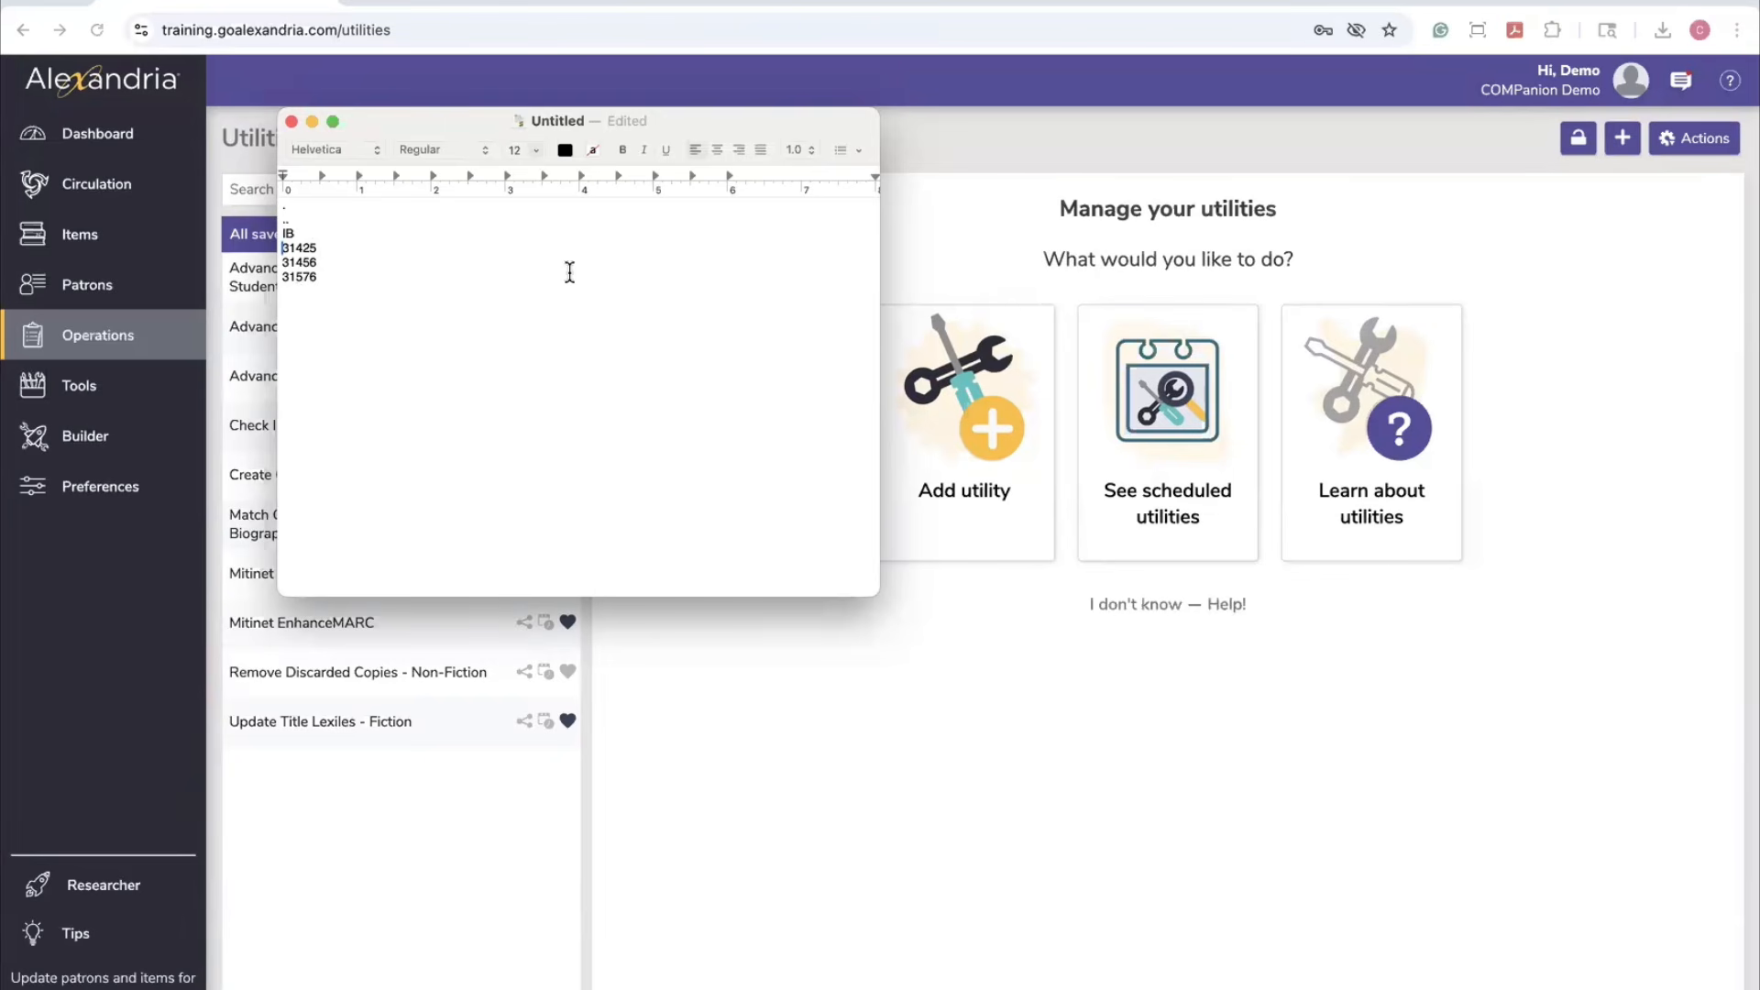
View Circulation and Operations, and open the Copy Location terms under the Copy category in Authority Control
click(96, 196)
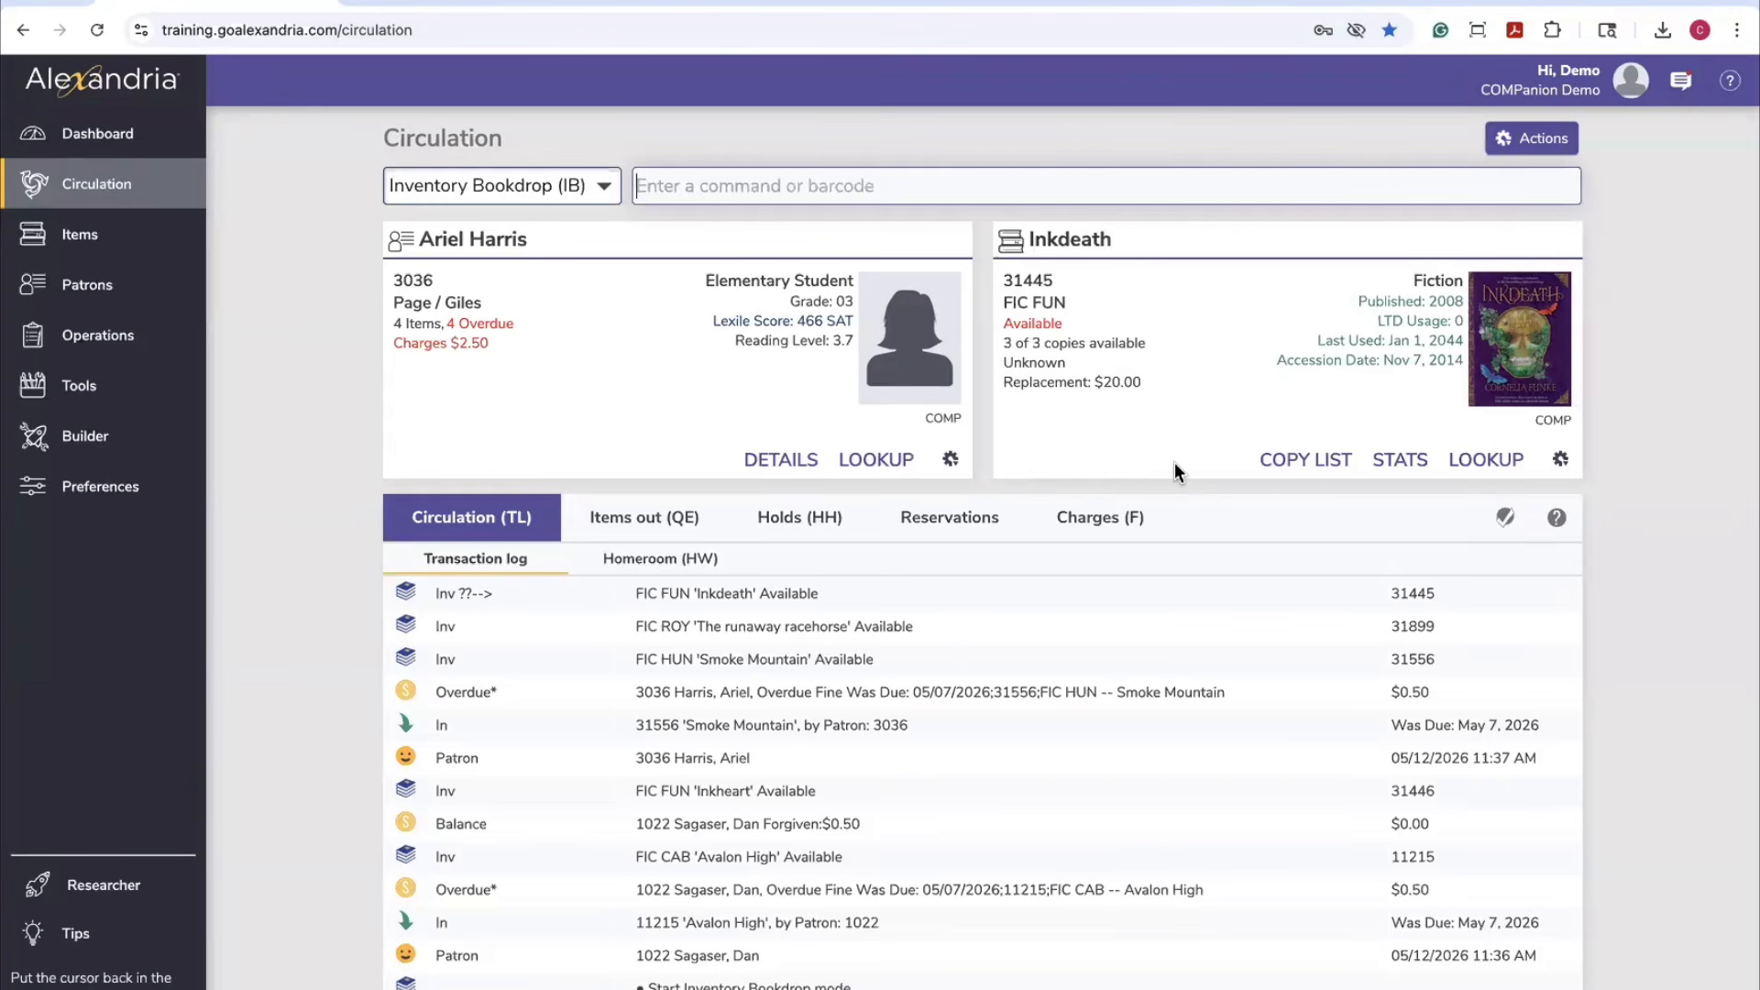
click(125, 342)
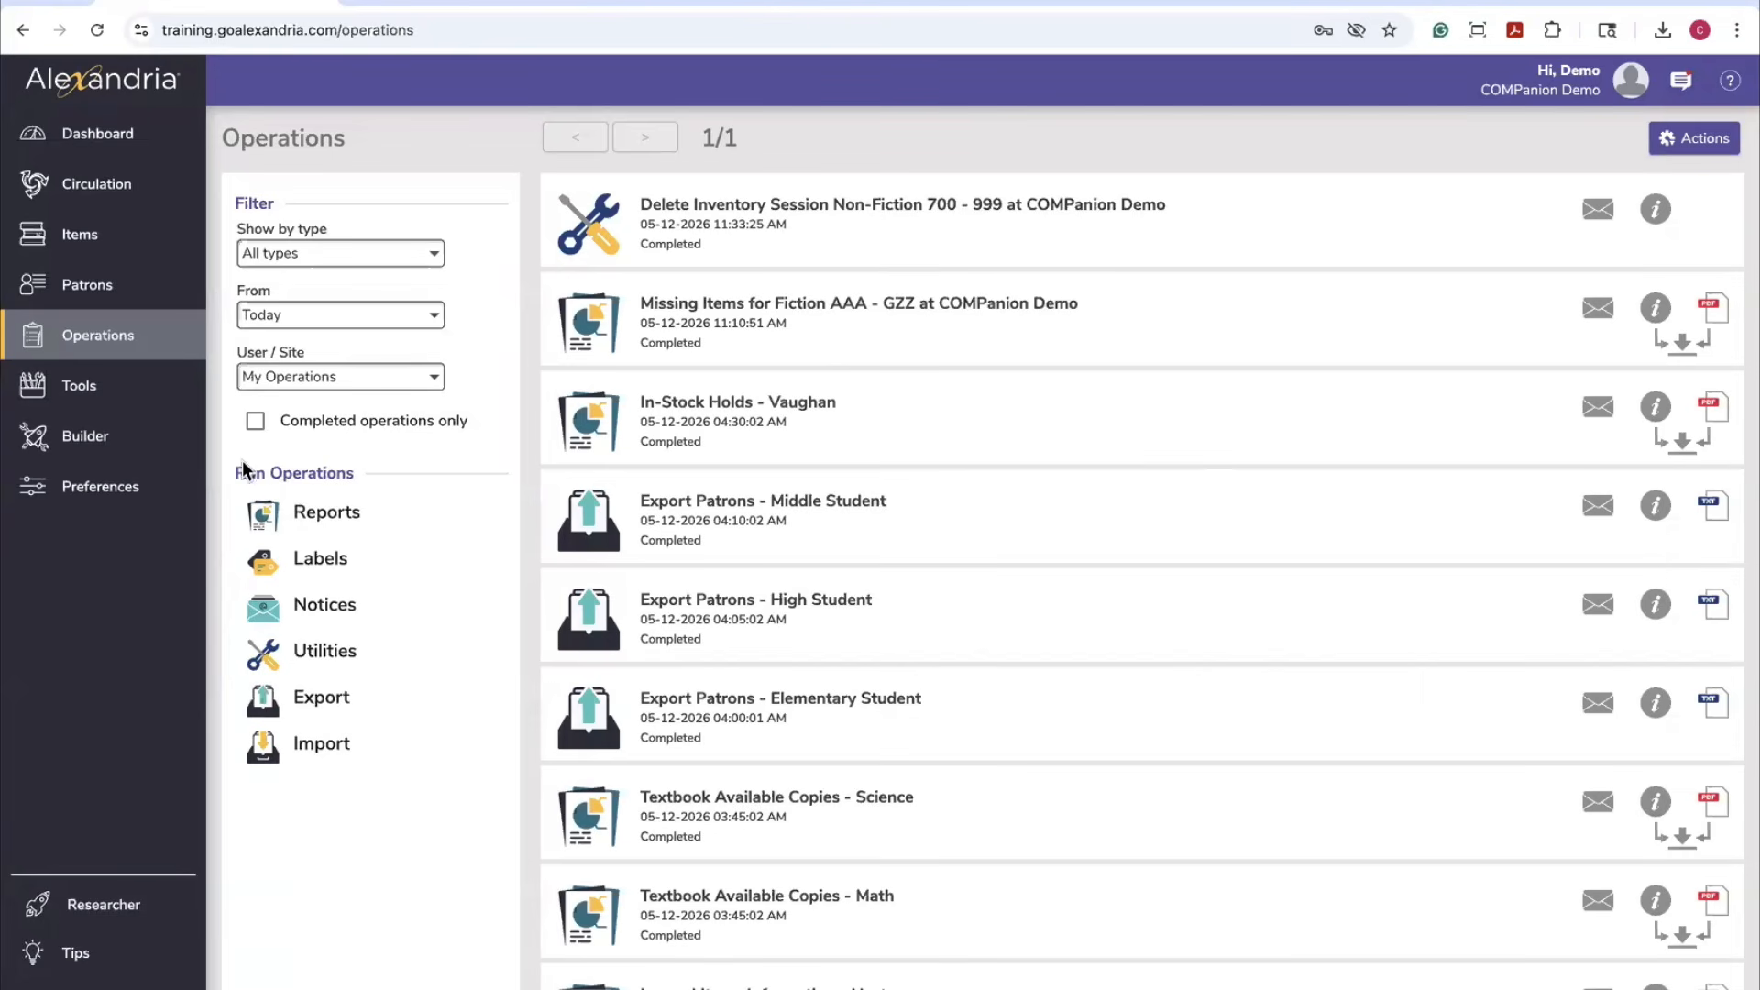
click(140, 427)
click(138, 403)
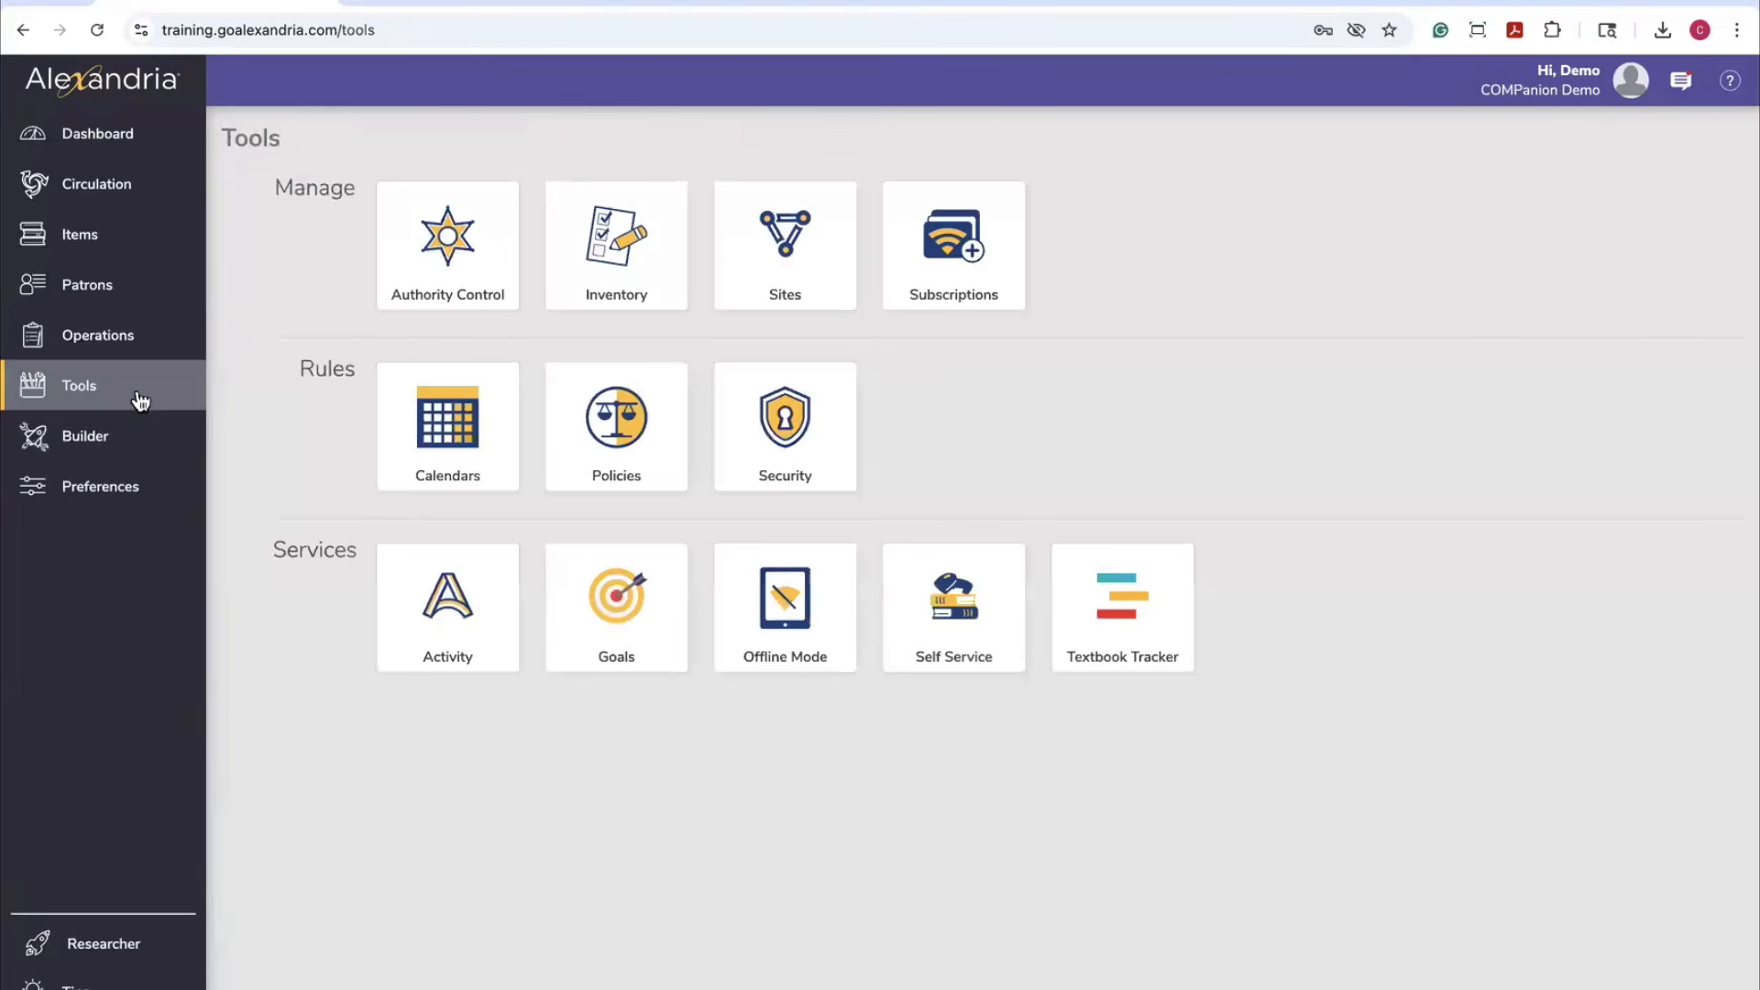
click(467, 256)
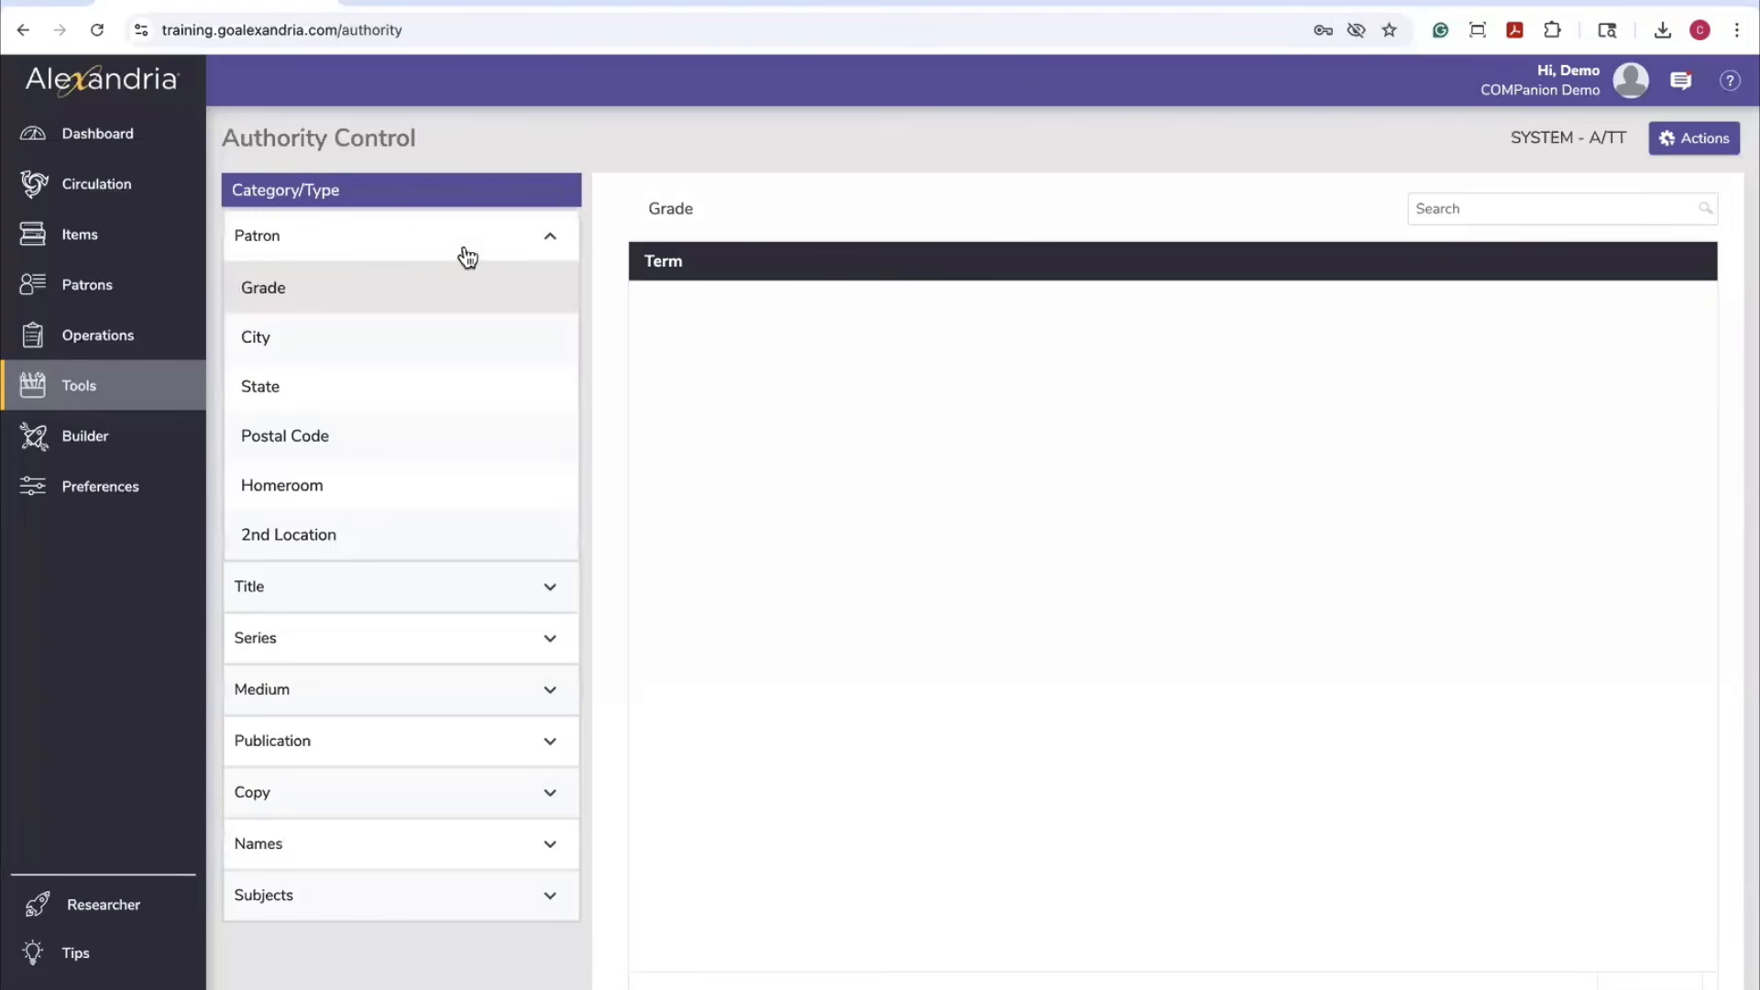
click(395, 231)
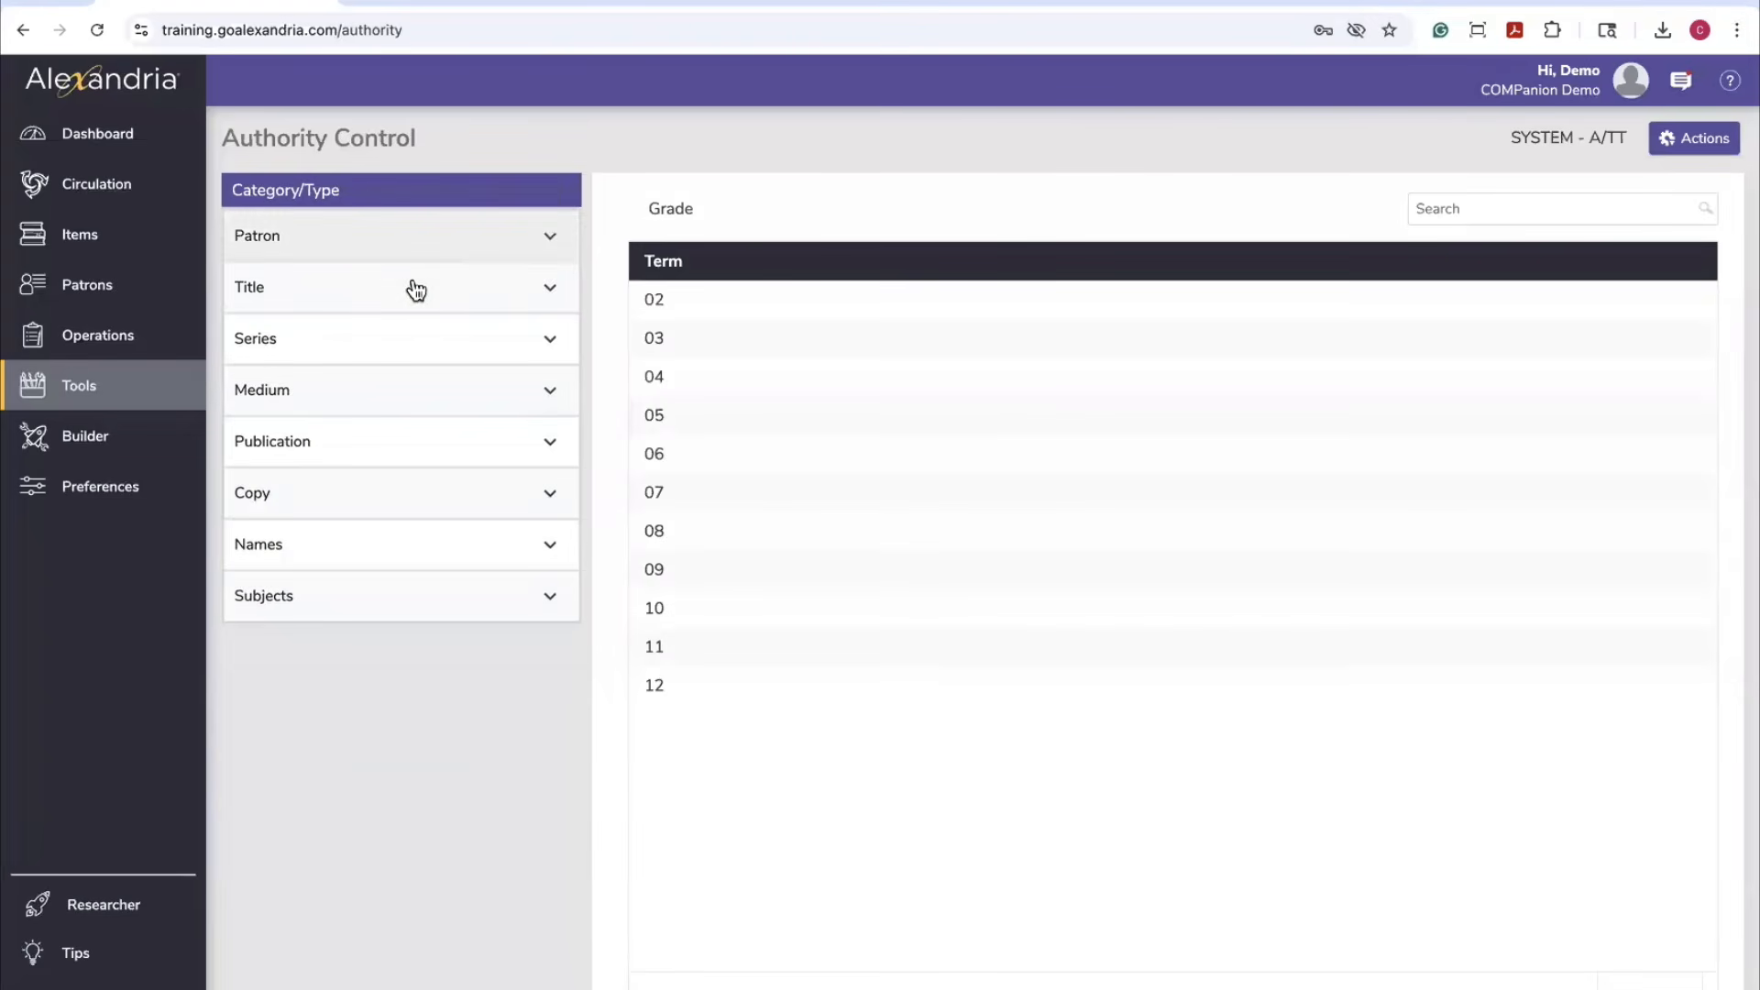
click(354, 511)
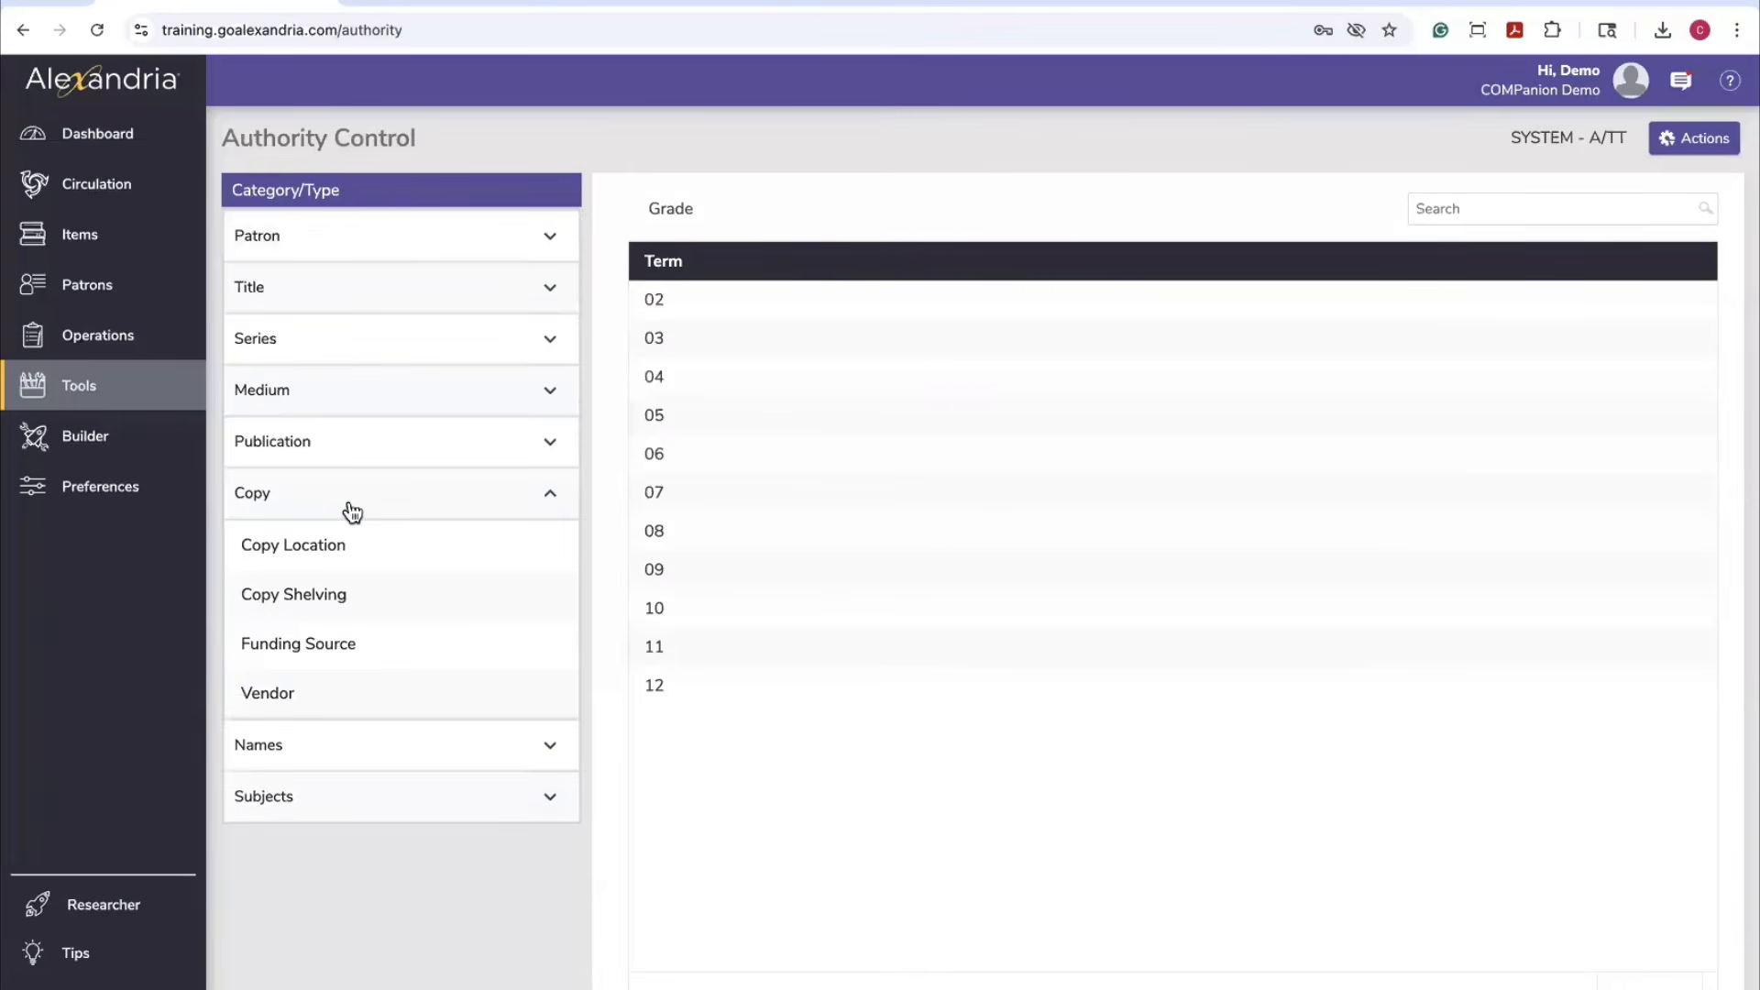
click(356, 556)
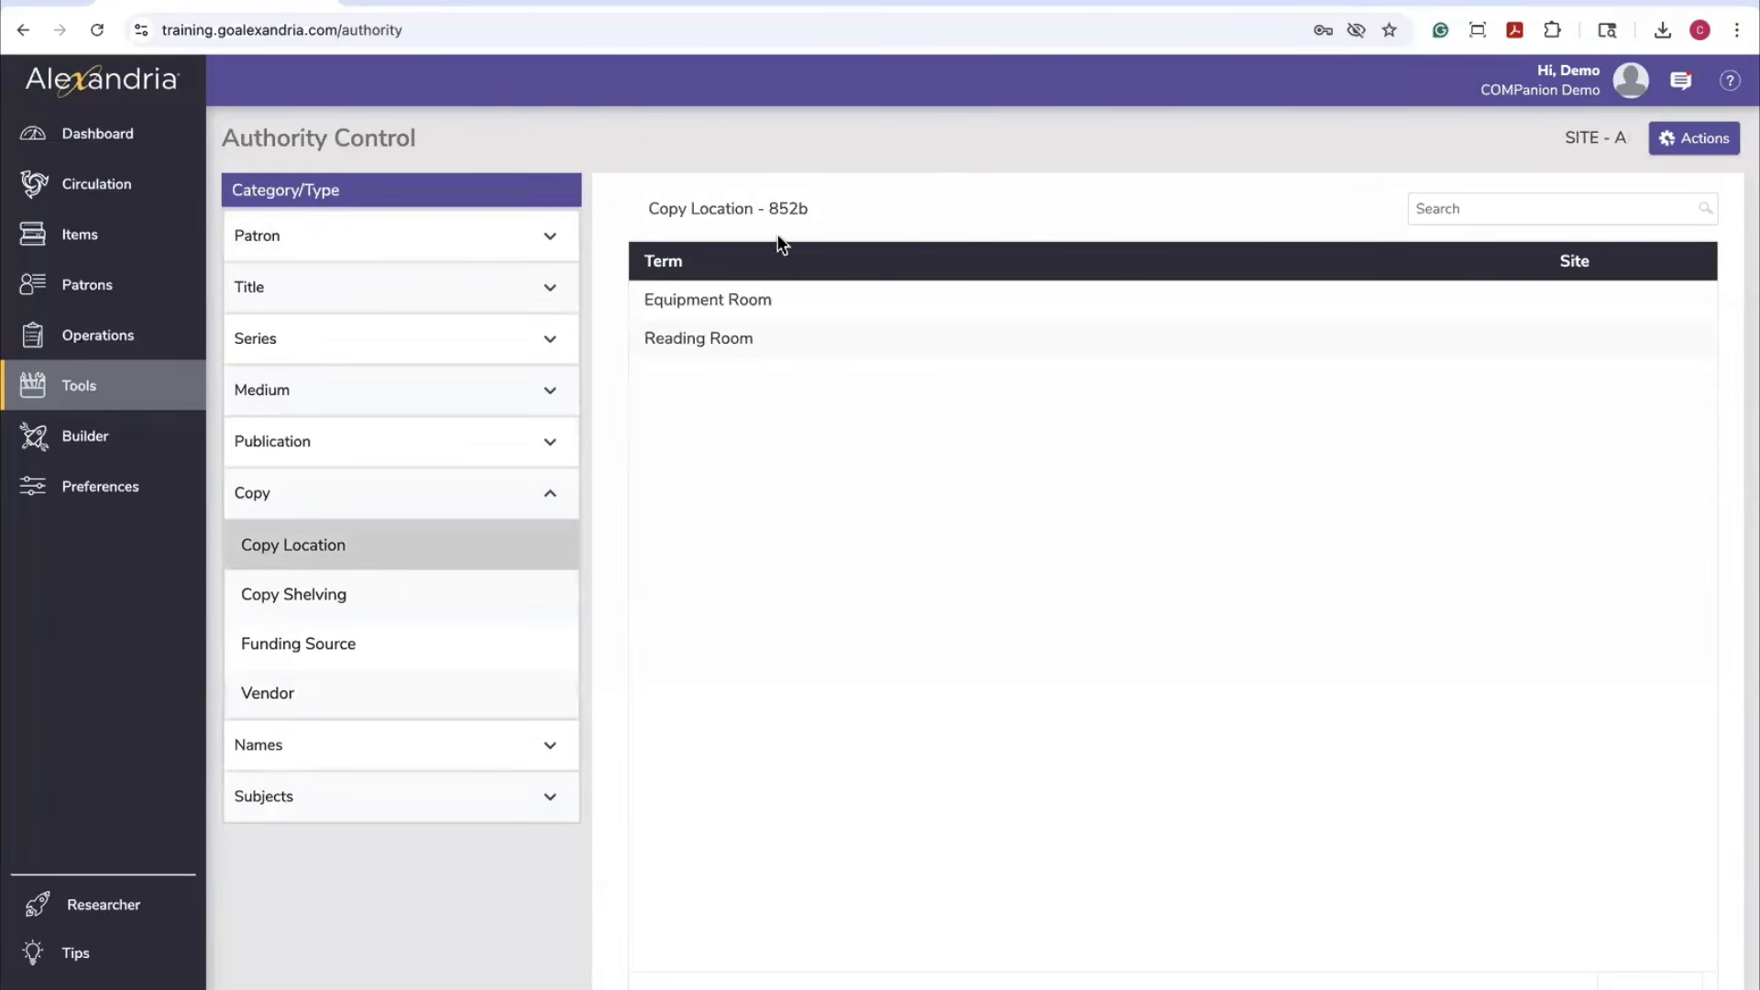
Open the Equipment Room copy location term for editing, cancel the edit, and check the available Authority Control actions
click(751, 293)
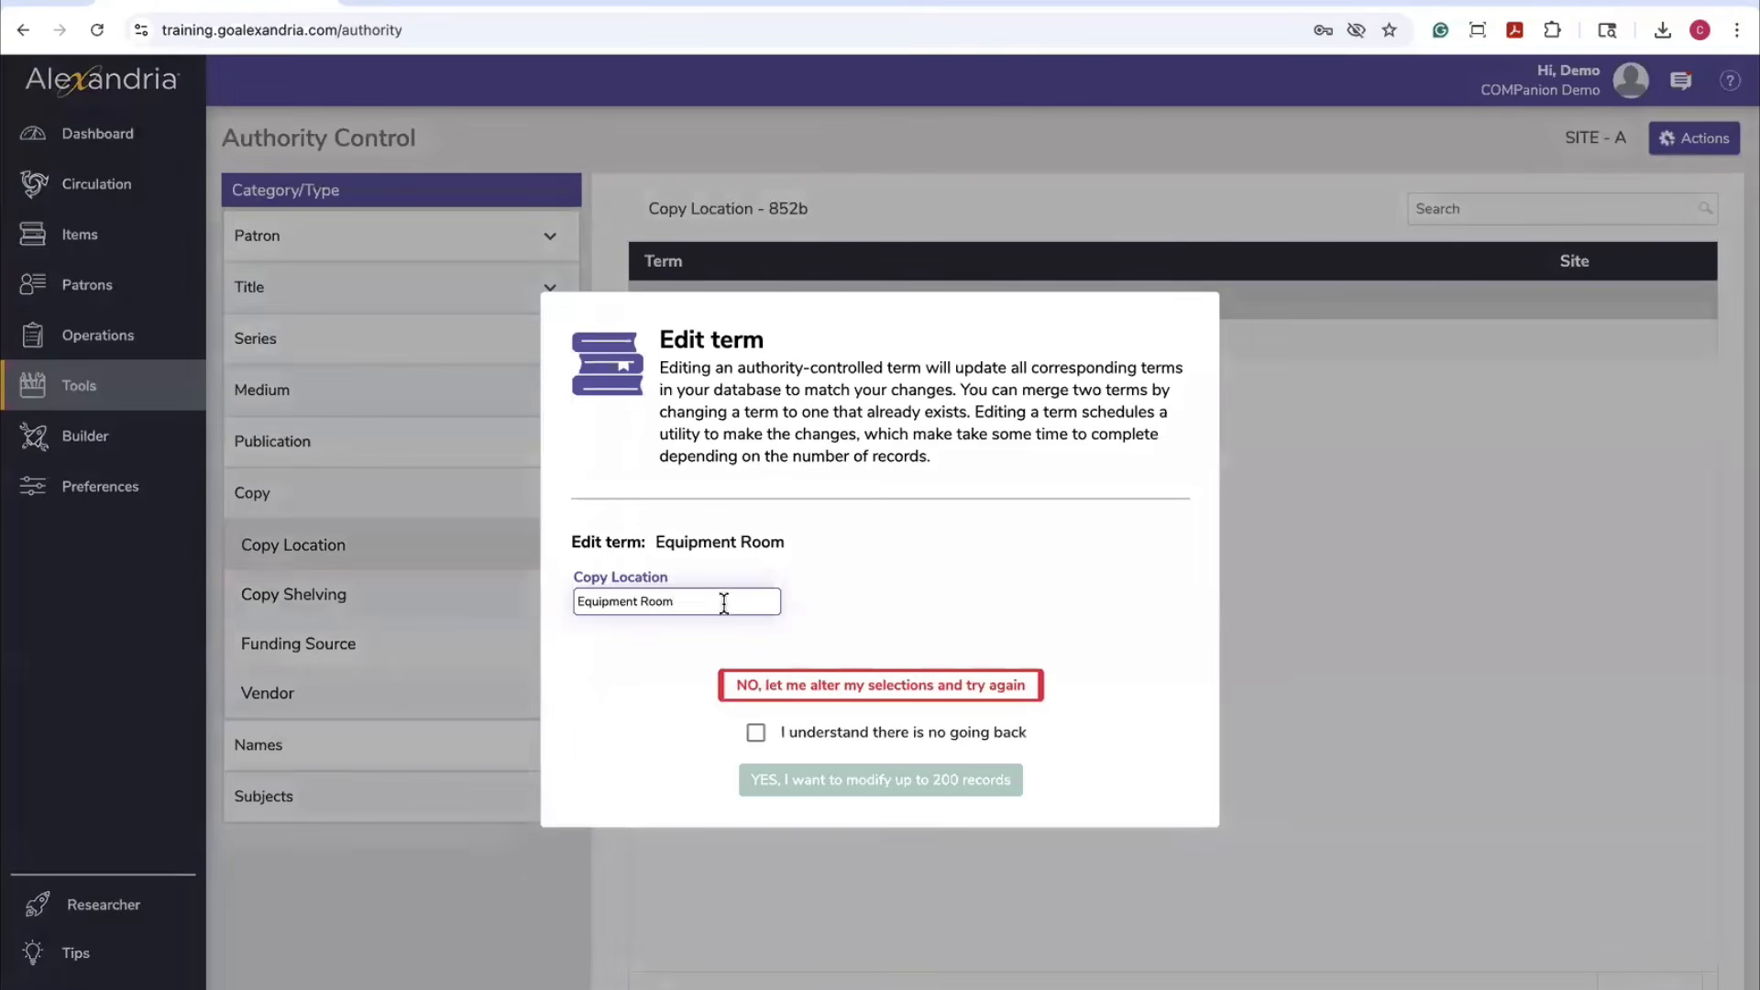
drag(723, 601, 462, 595)
click(844, 693)
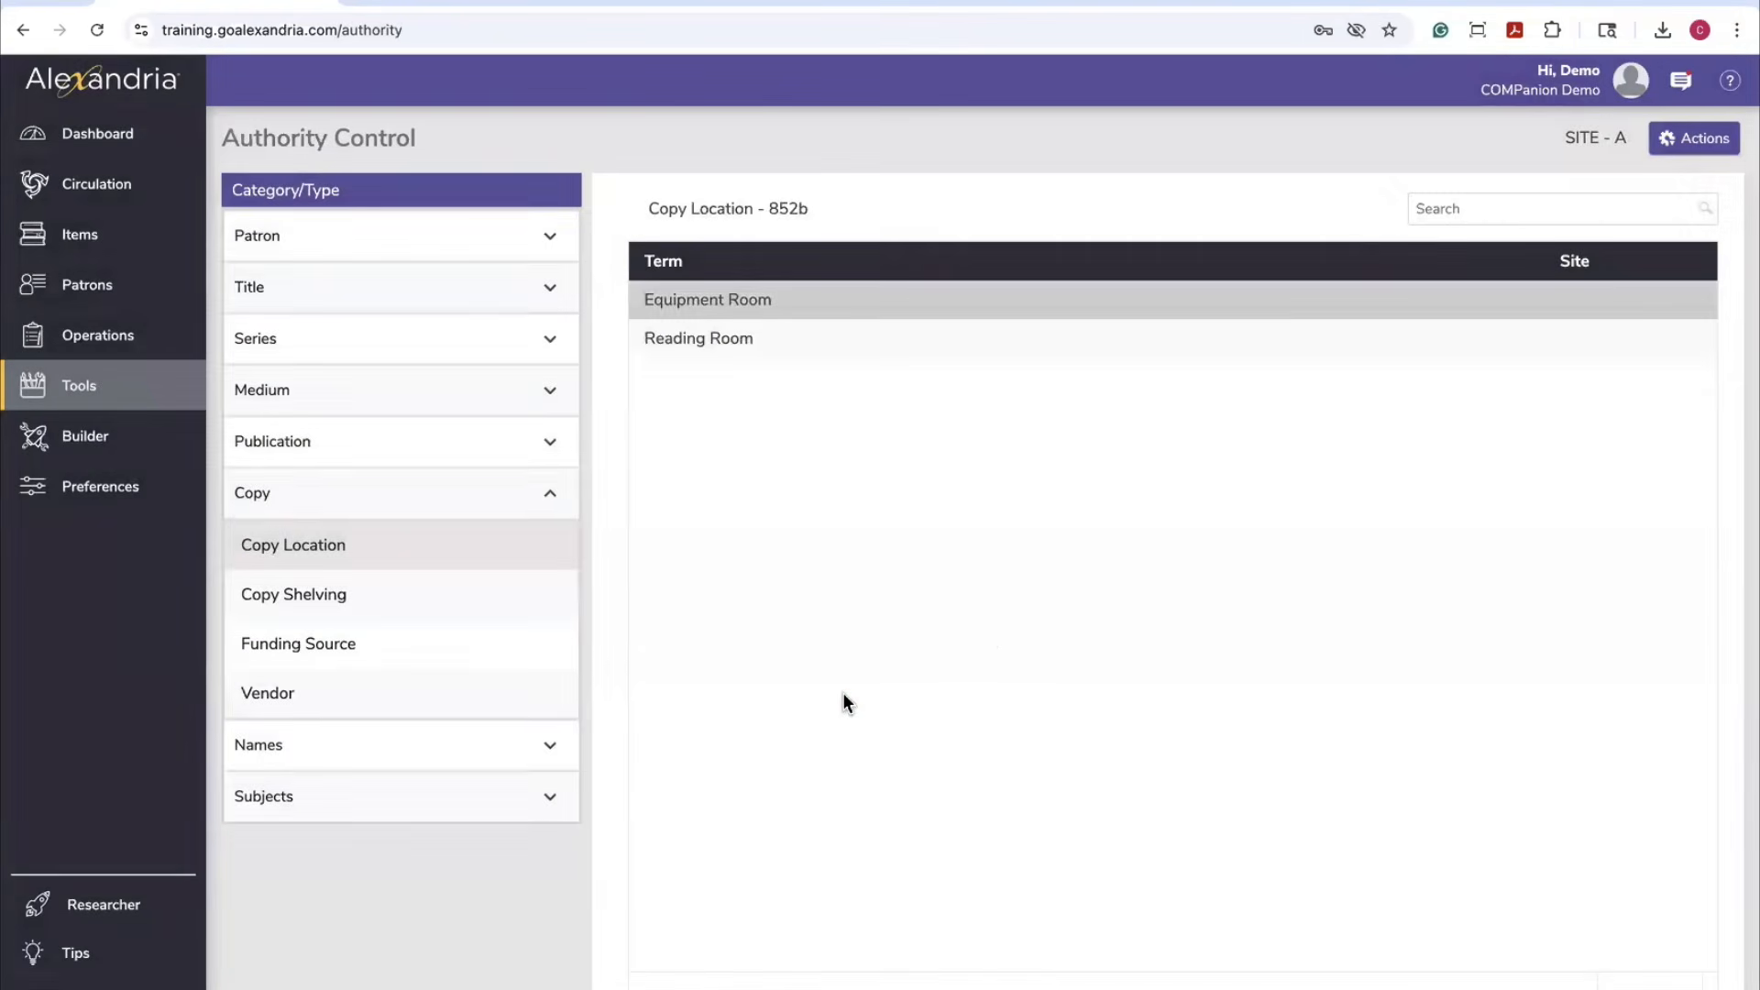
click(1683, 138)
View the inventory sessions and the setup of the Fiction AAA - GZZ session, and return to Circulation
mouse_move(108, 389)
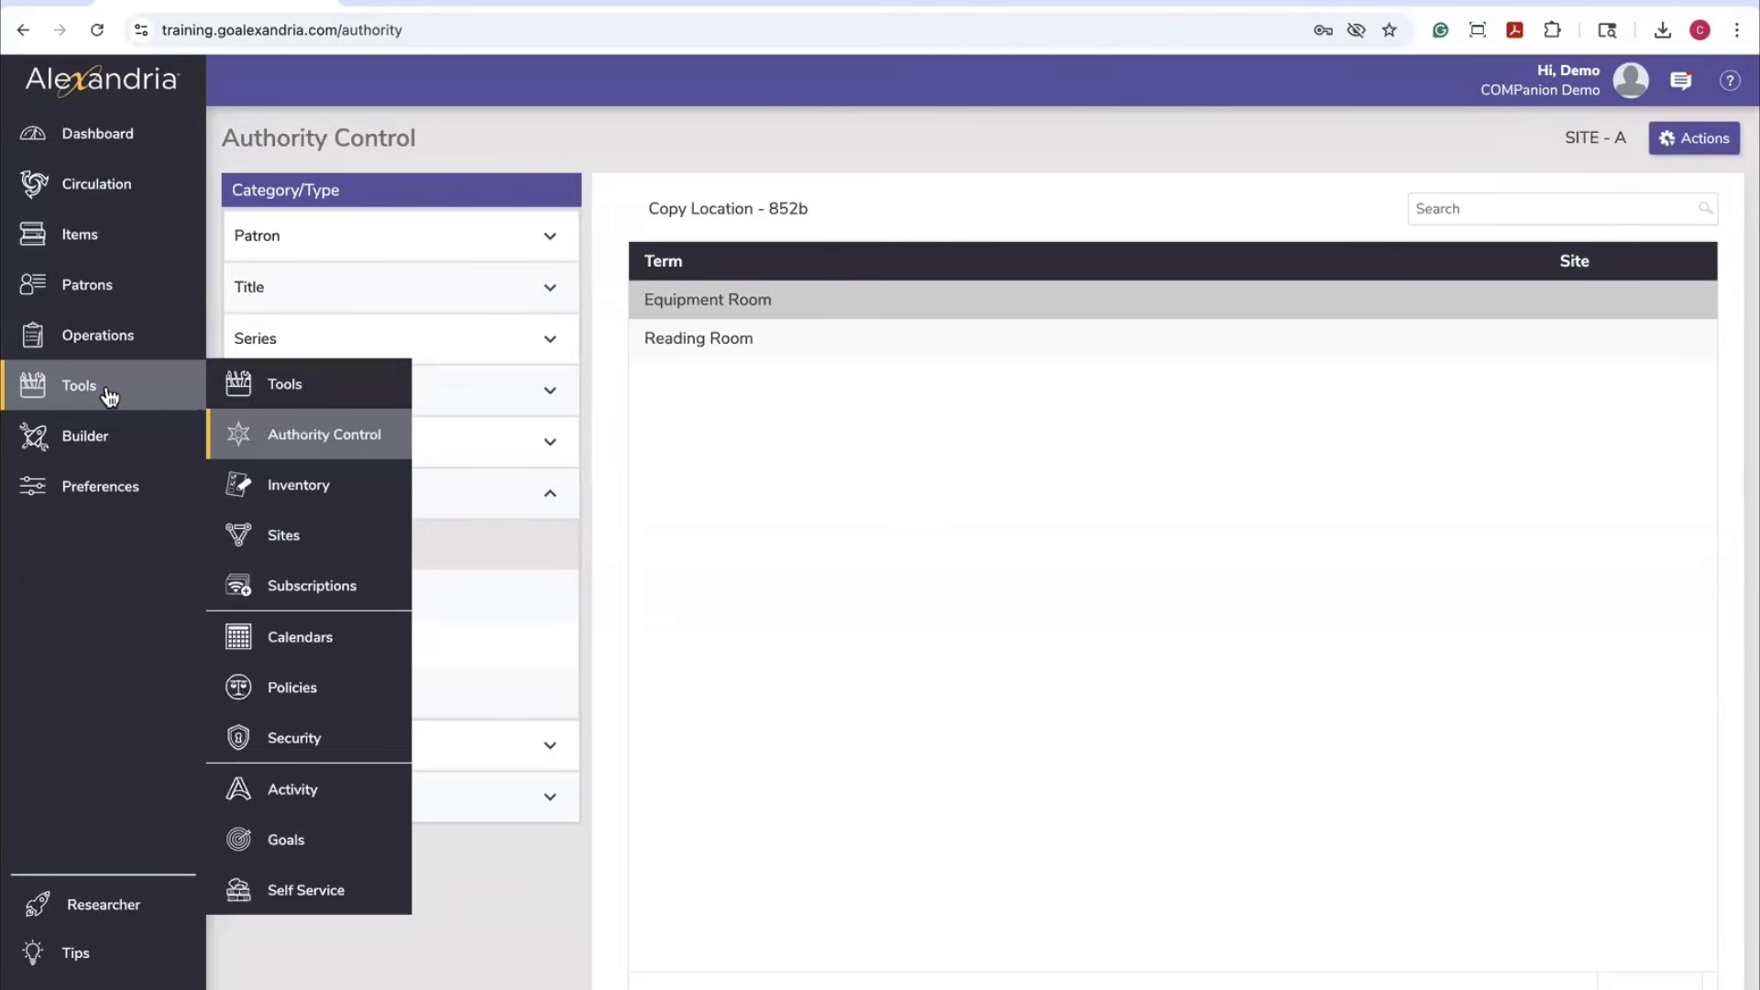
click(304, 383)
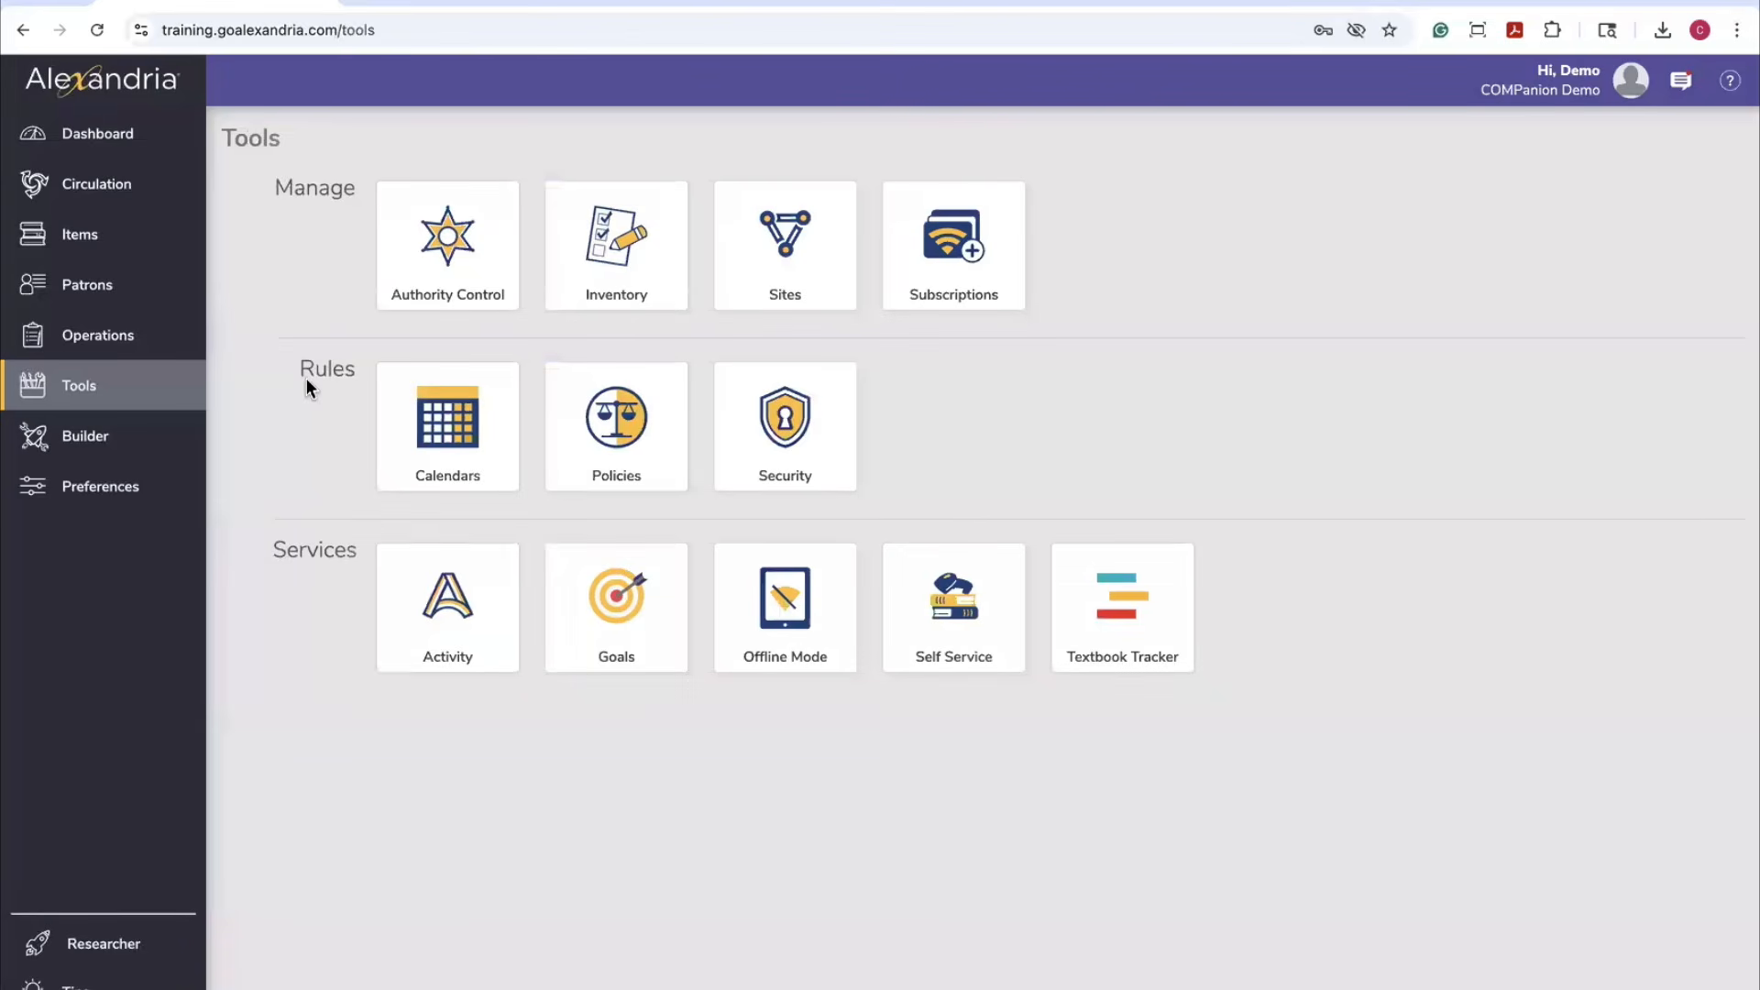
click(635, 273)
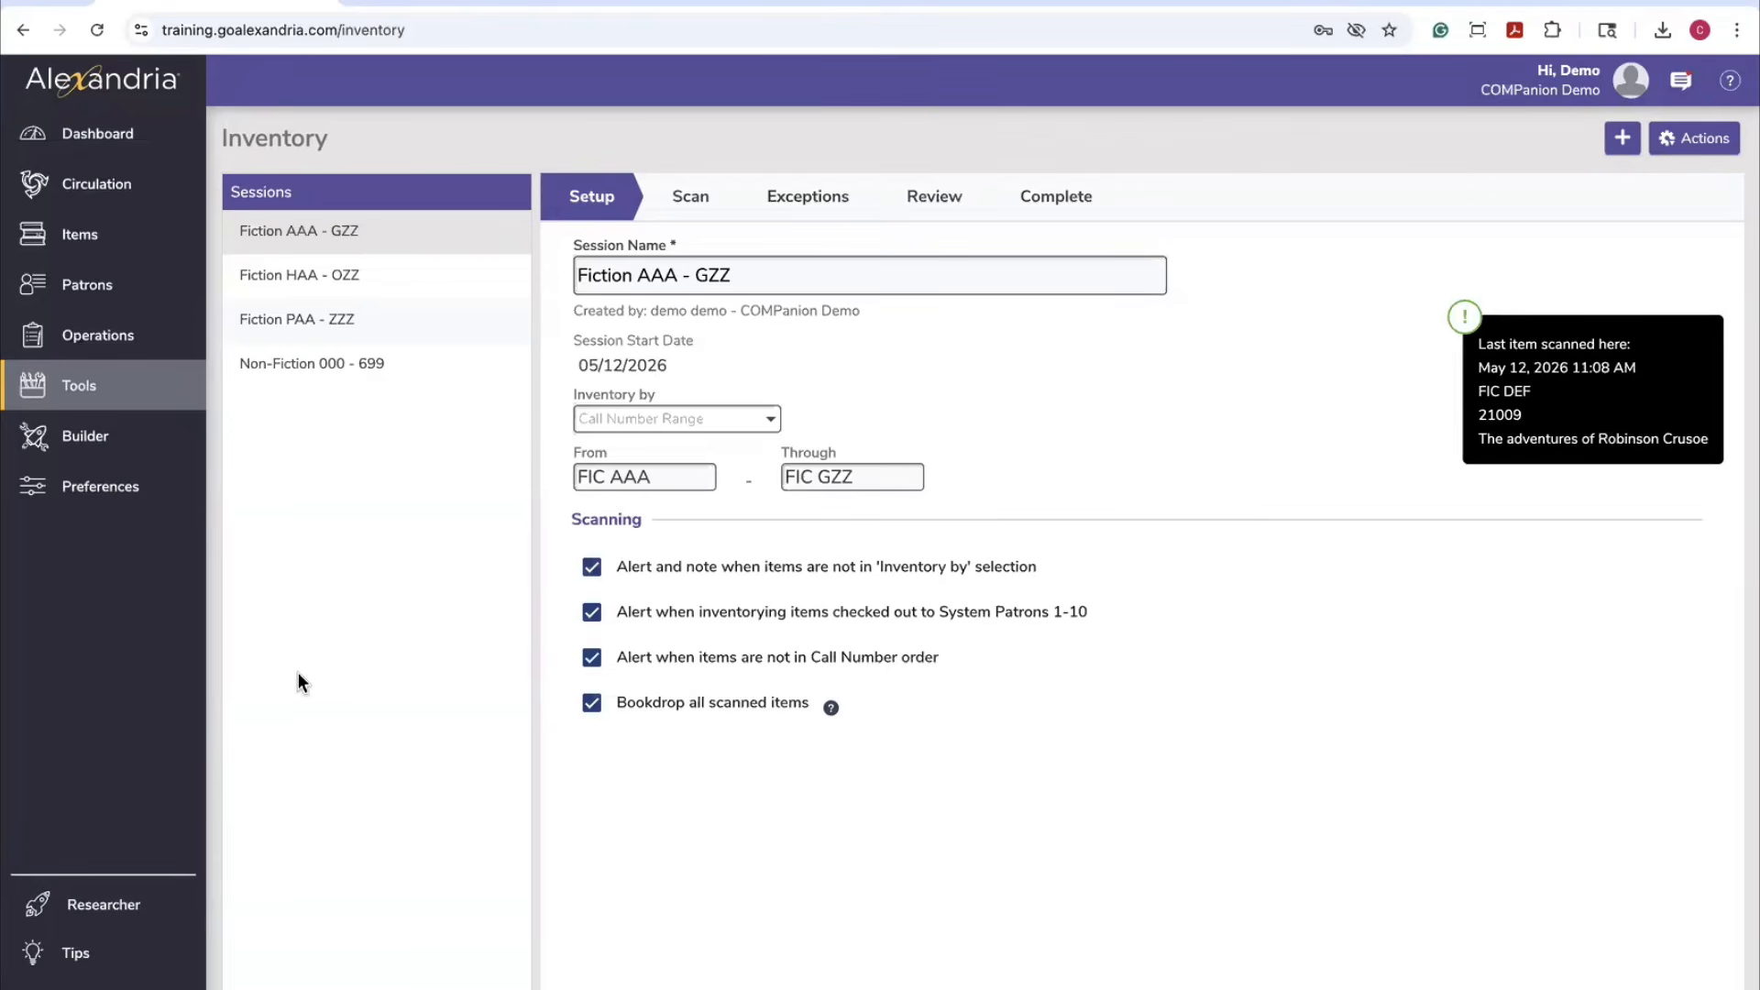
click(103, 188)
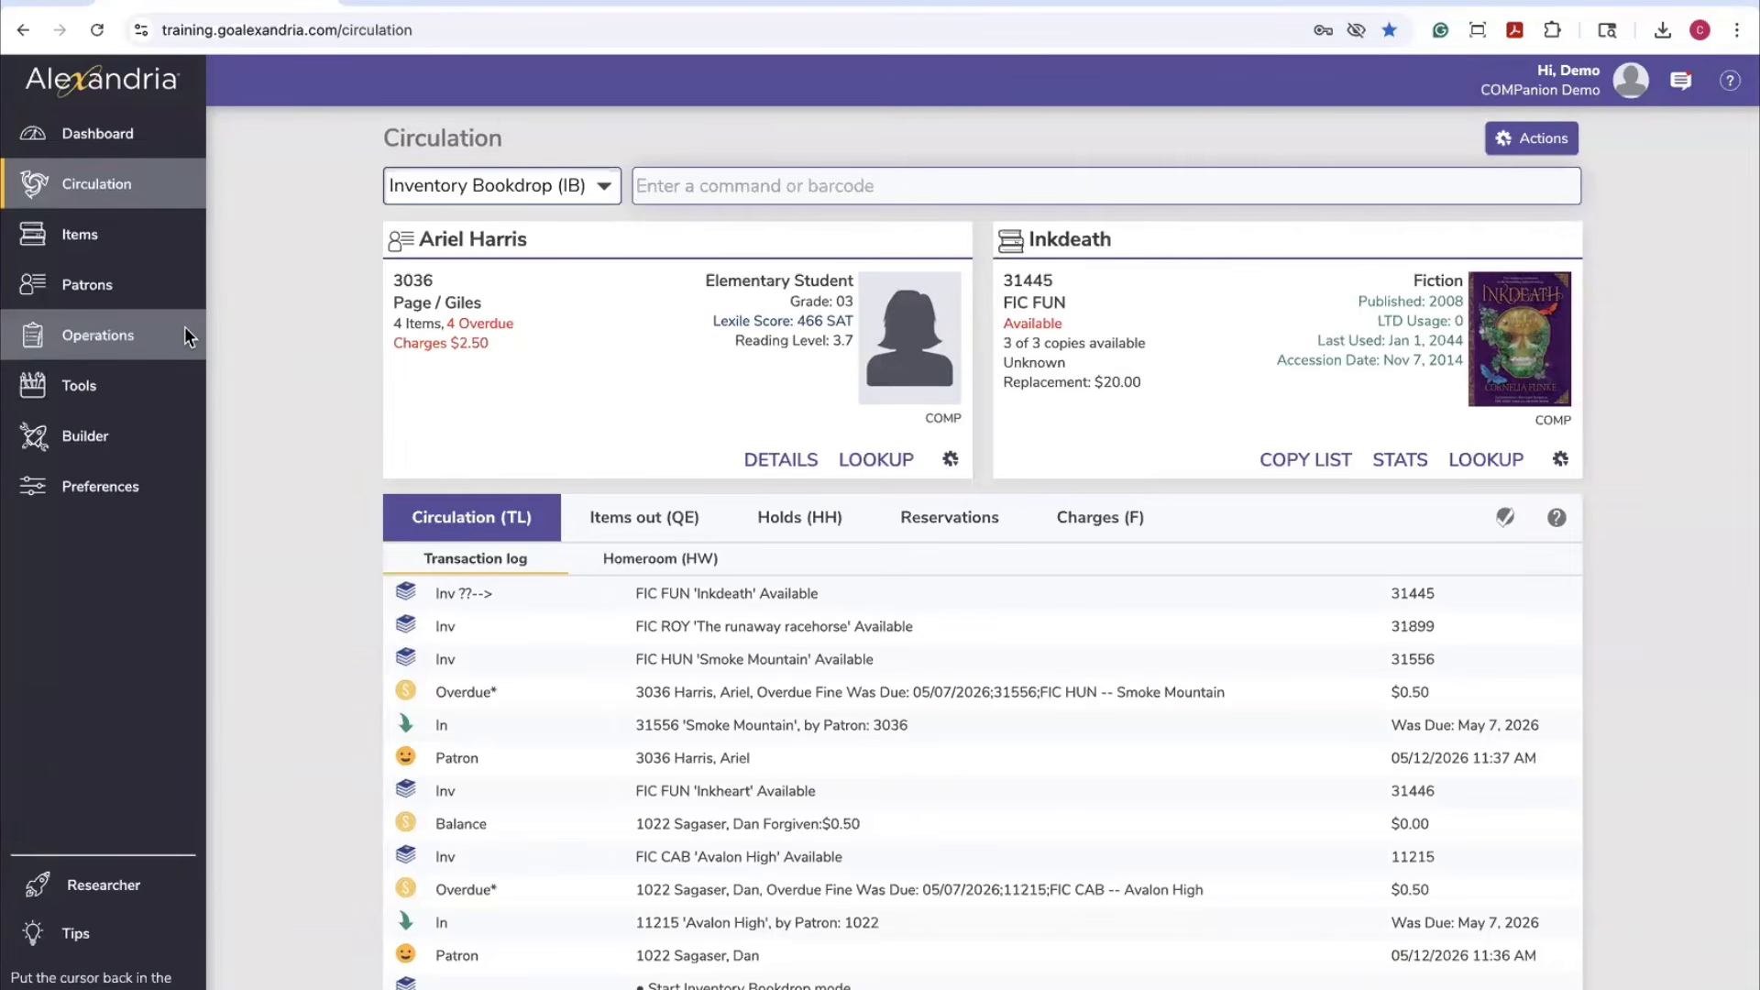
Add a new report from the Copies Not Inventoried template in the Inventory category
click(129, 332)
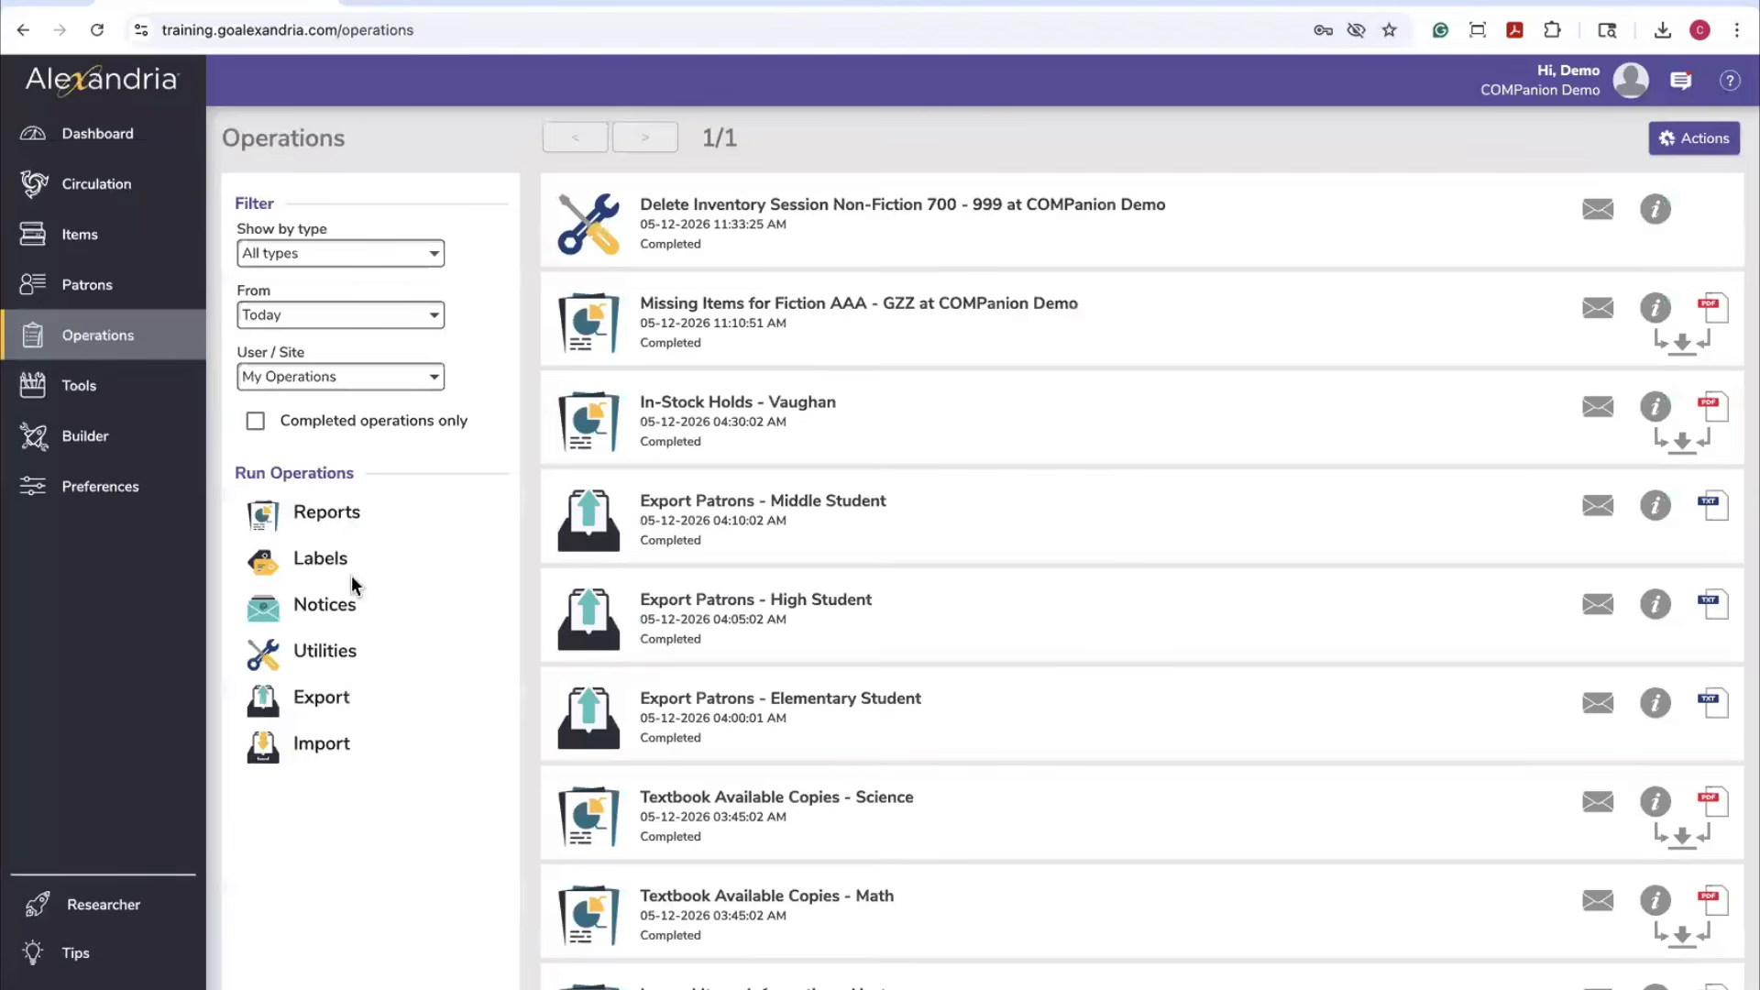
click(347, 524)
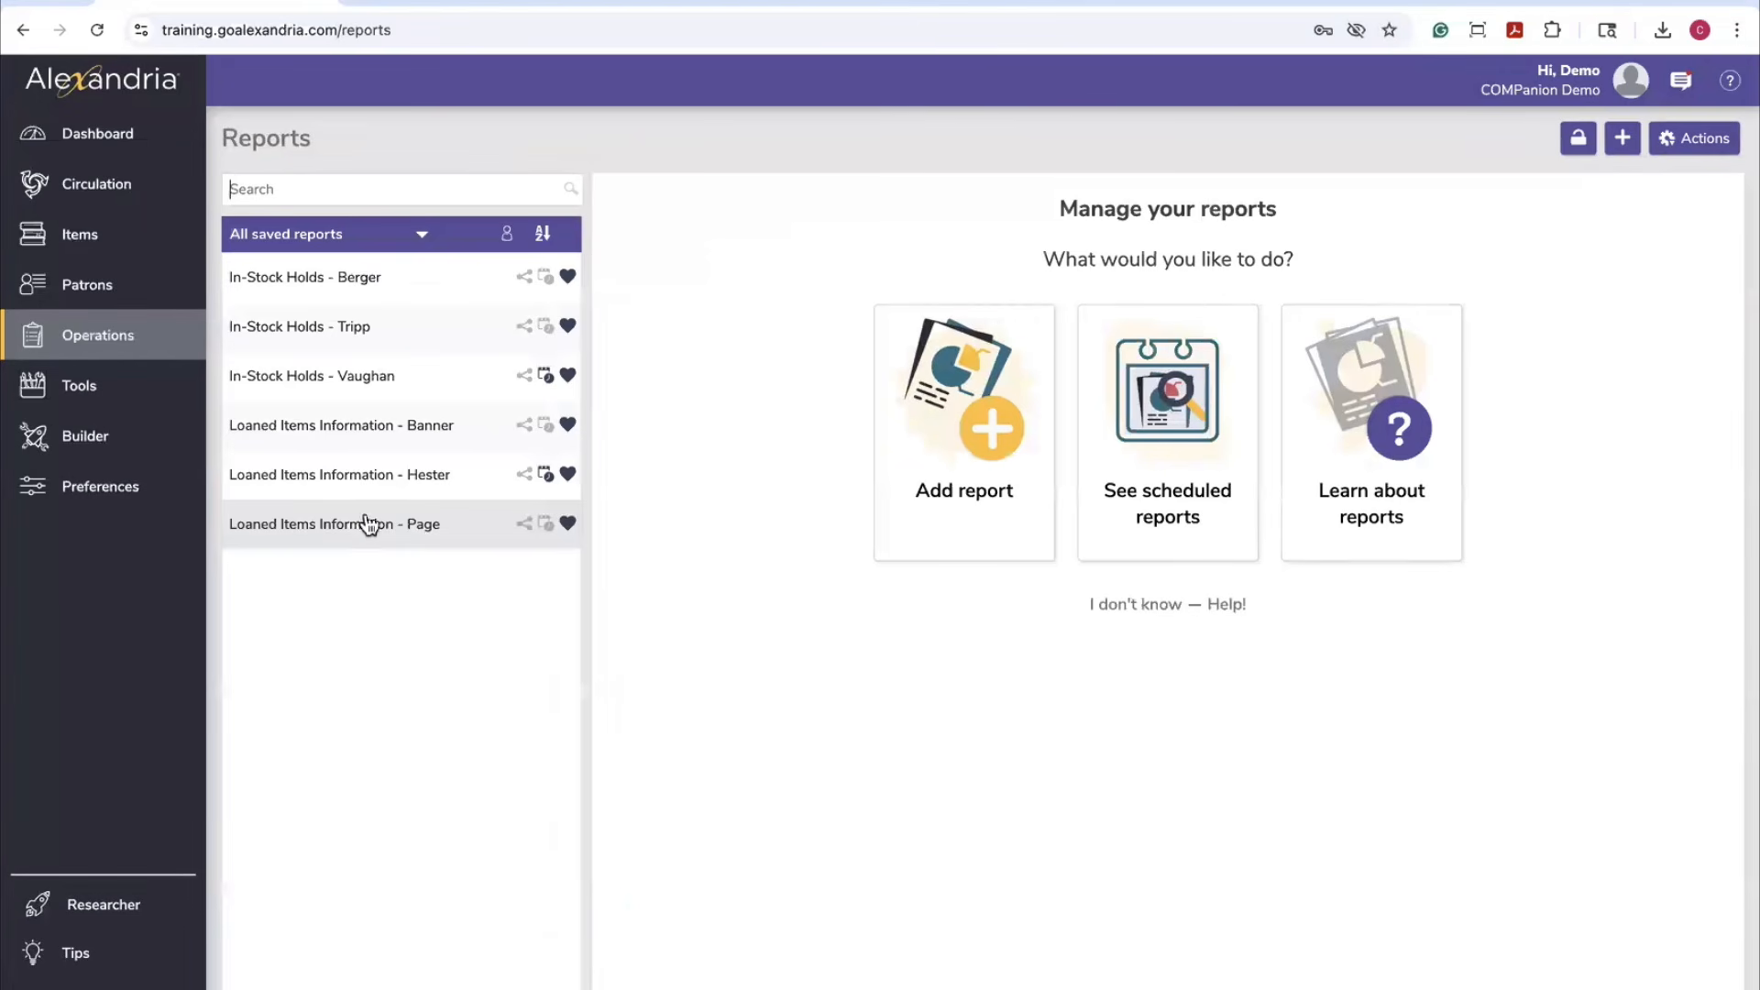
click(1003, 425)
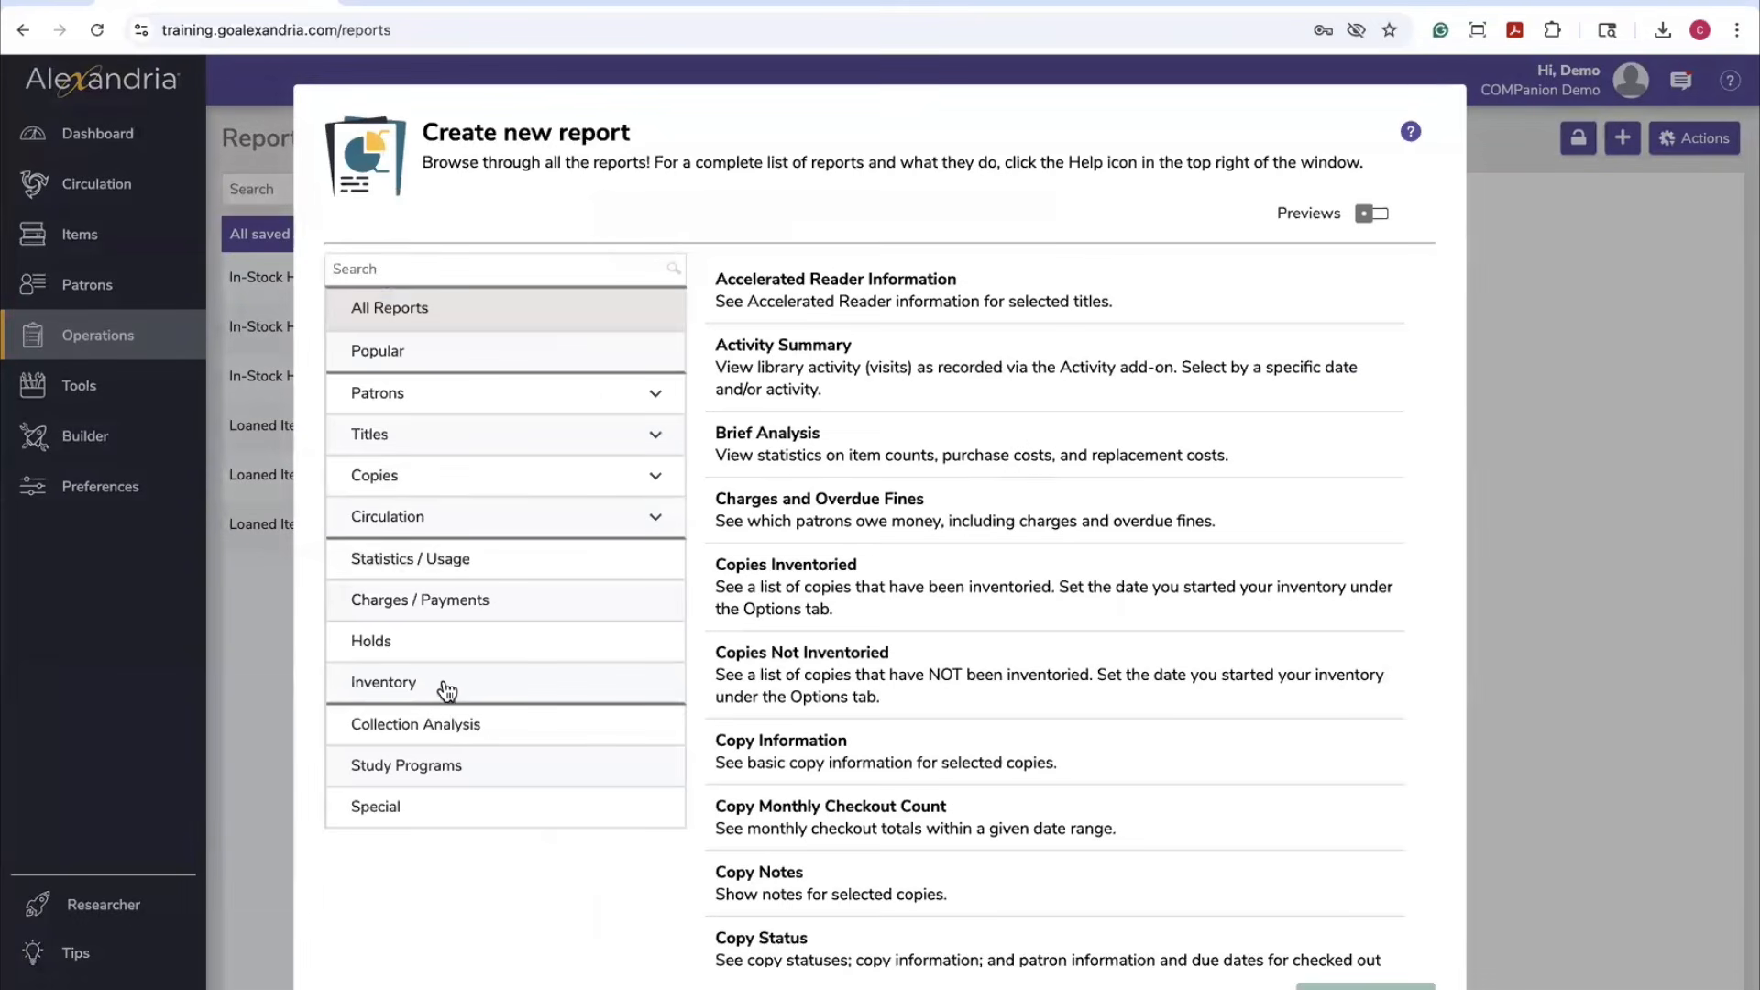
click(409, 697)
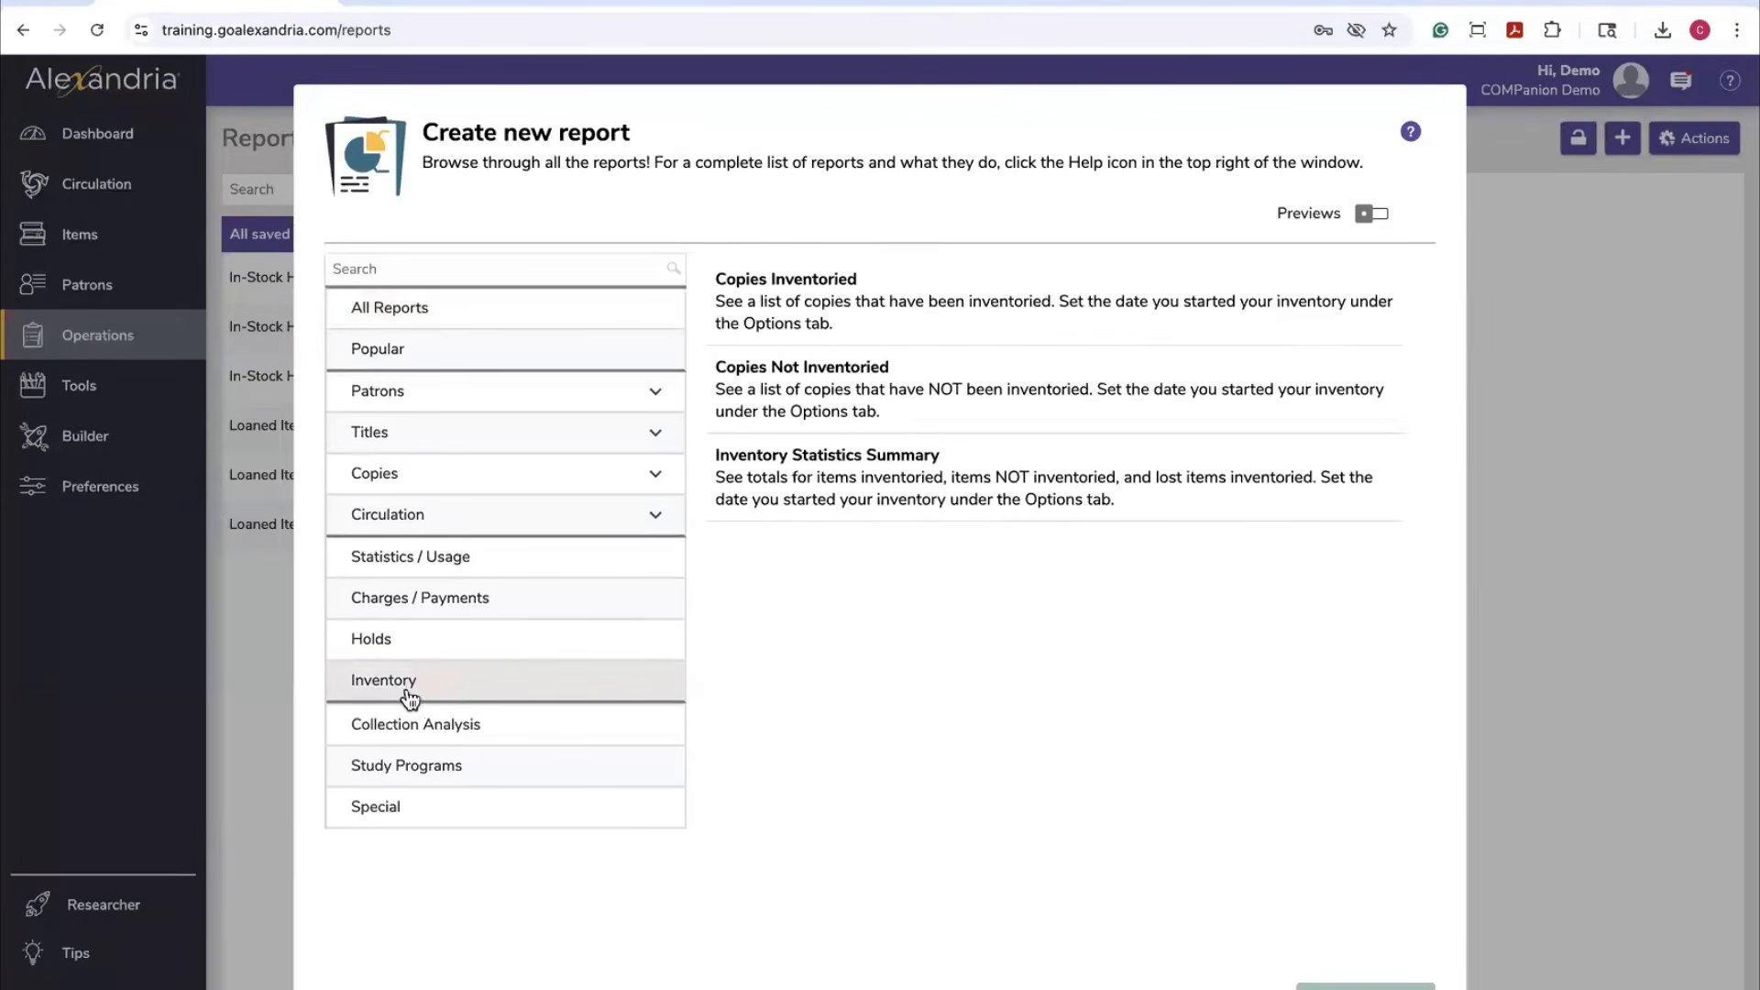
click(855, 408)
double_click(853, 404)
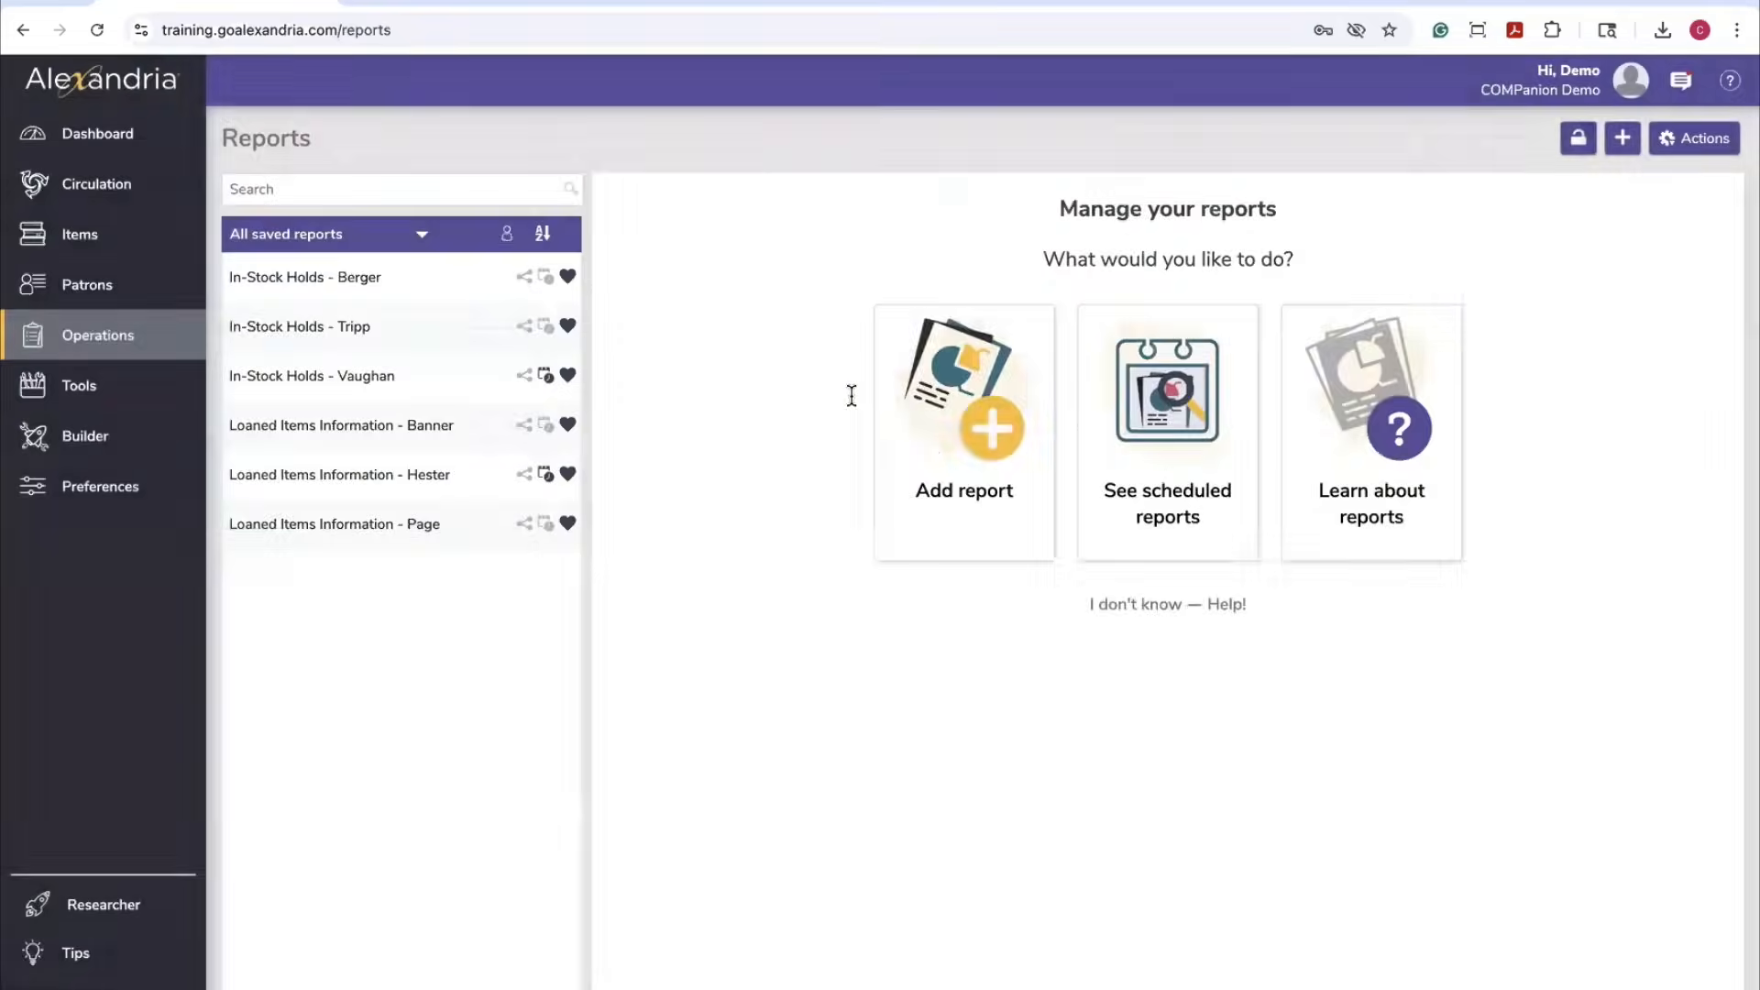
Review the Selections and Options of the new Copies Not Inventoried report and discard the report
click(806, 196)
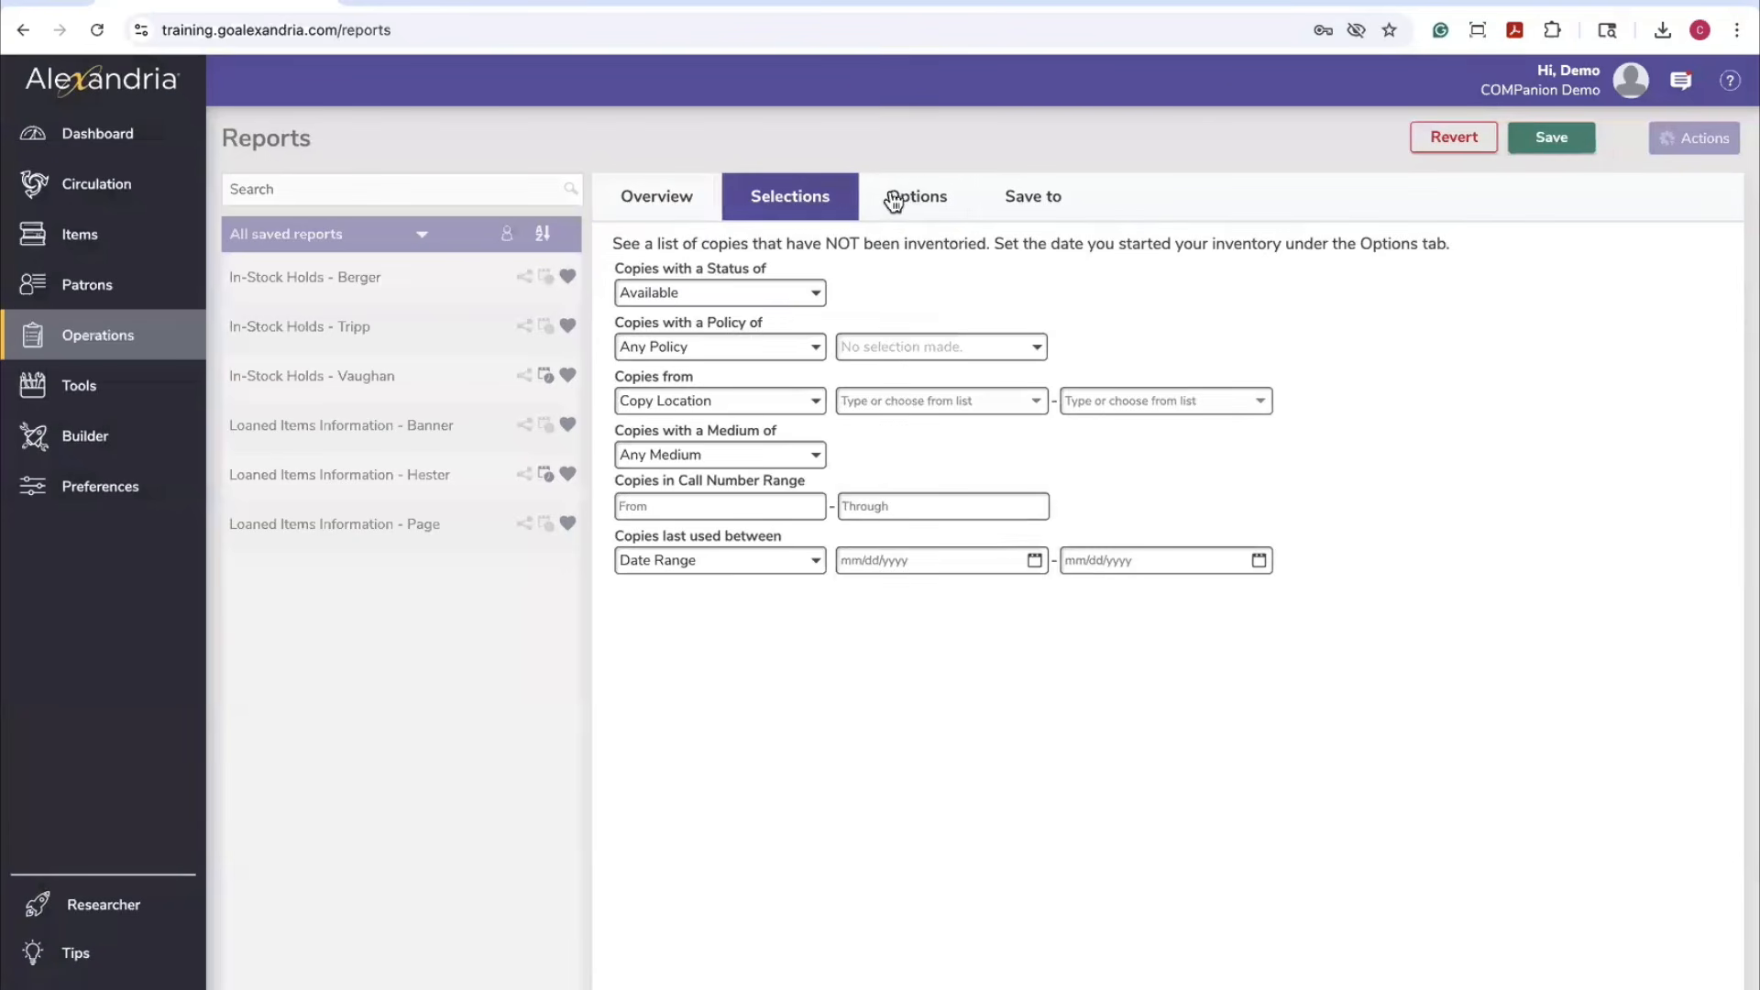
click(896, 198)
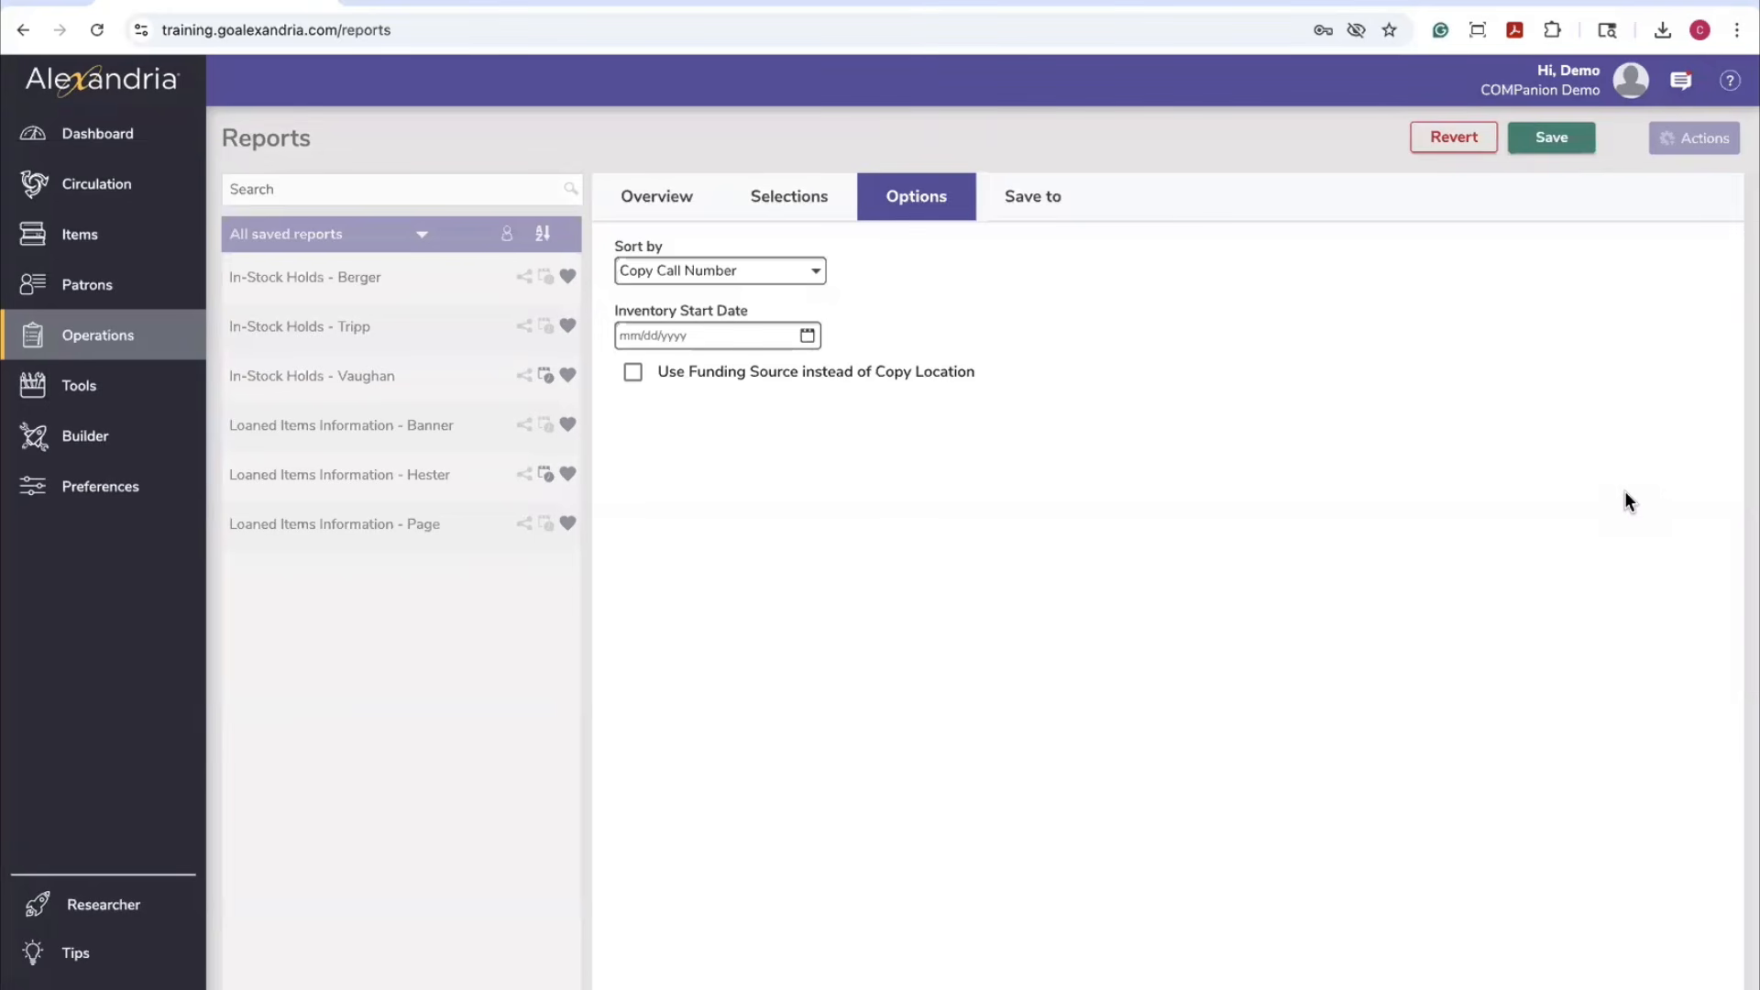
click(1452, 142)
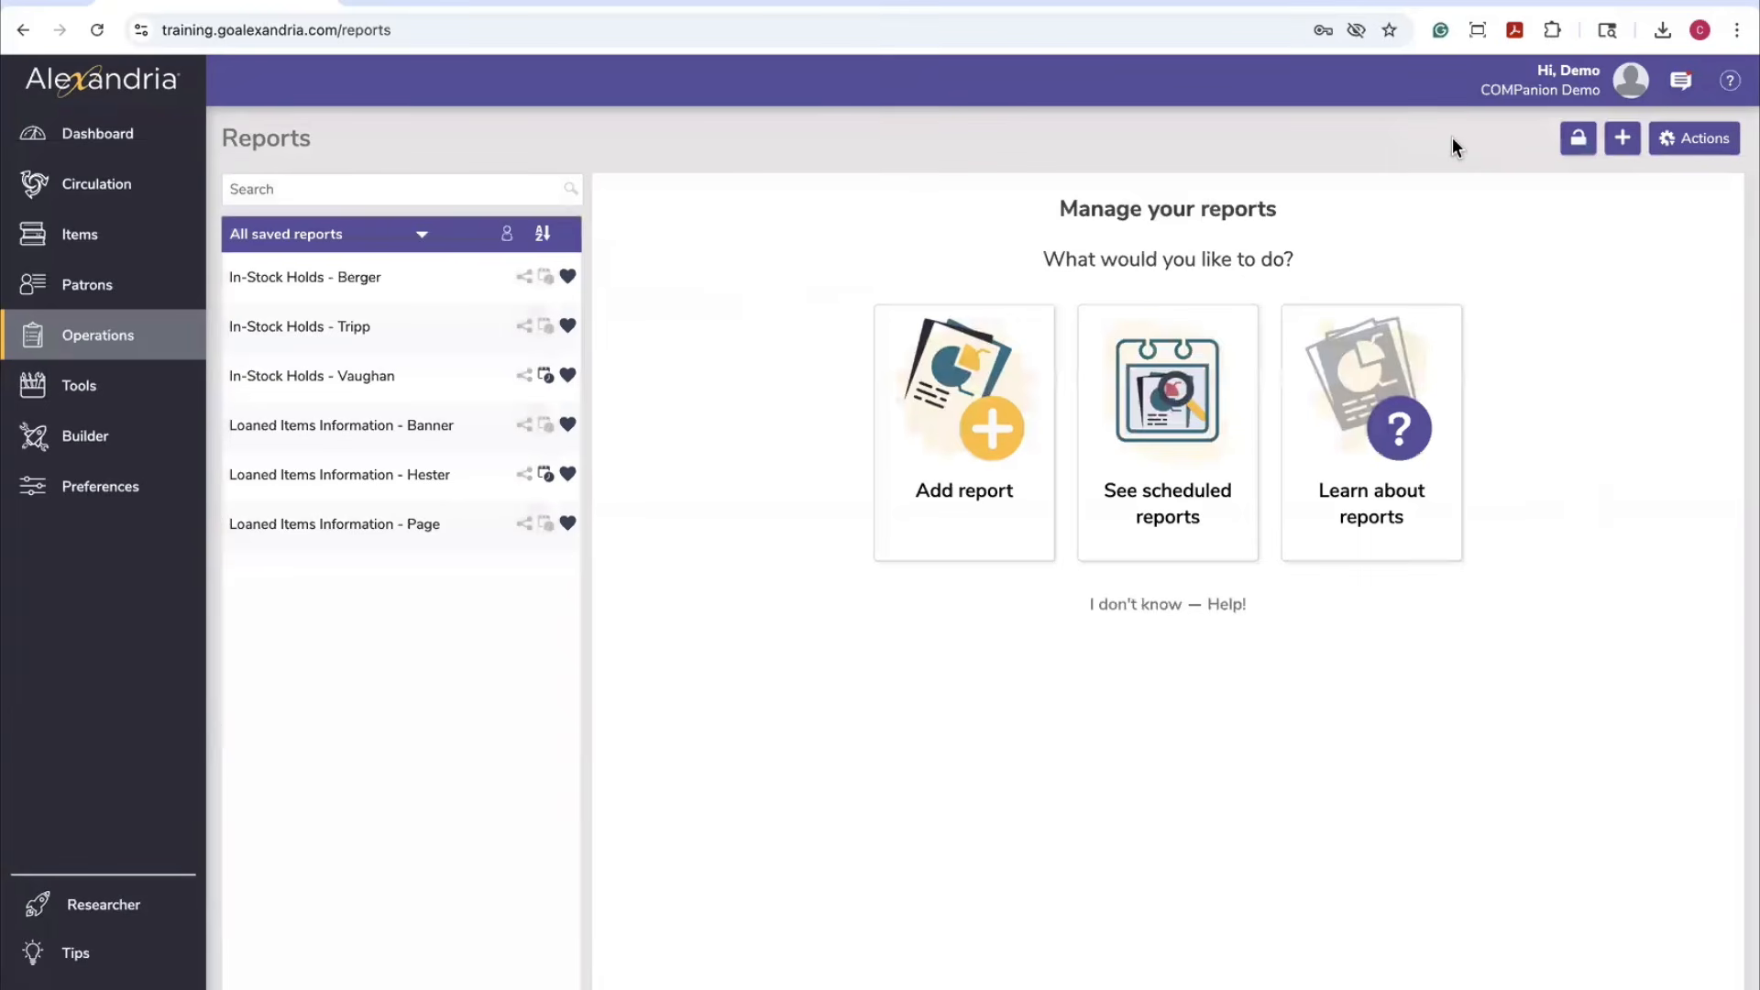
Turn on Auto-hide in Builder, include titles whose copies are all Lost, and revert the Auto-hide changes
click(124, 463)
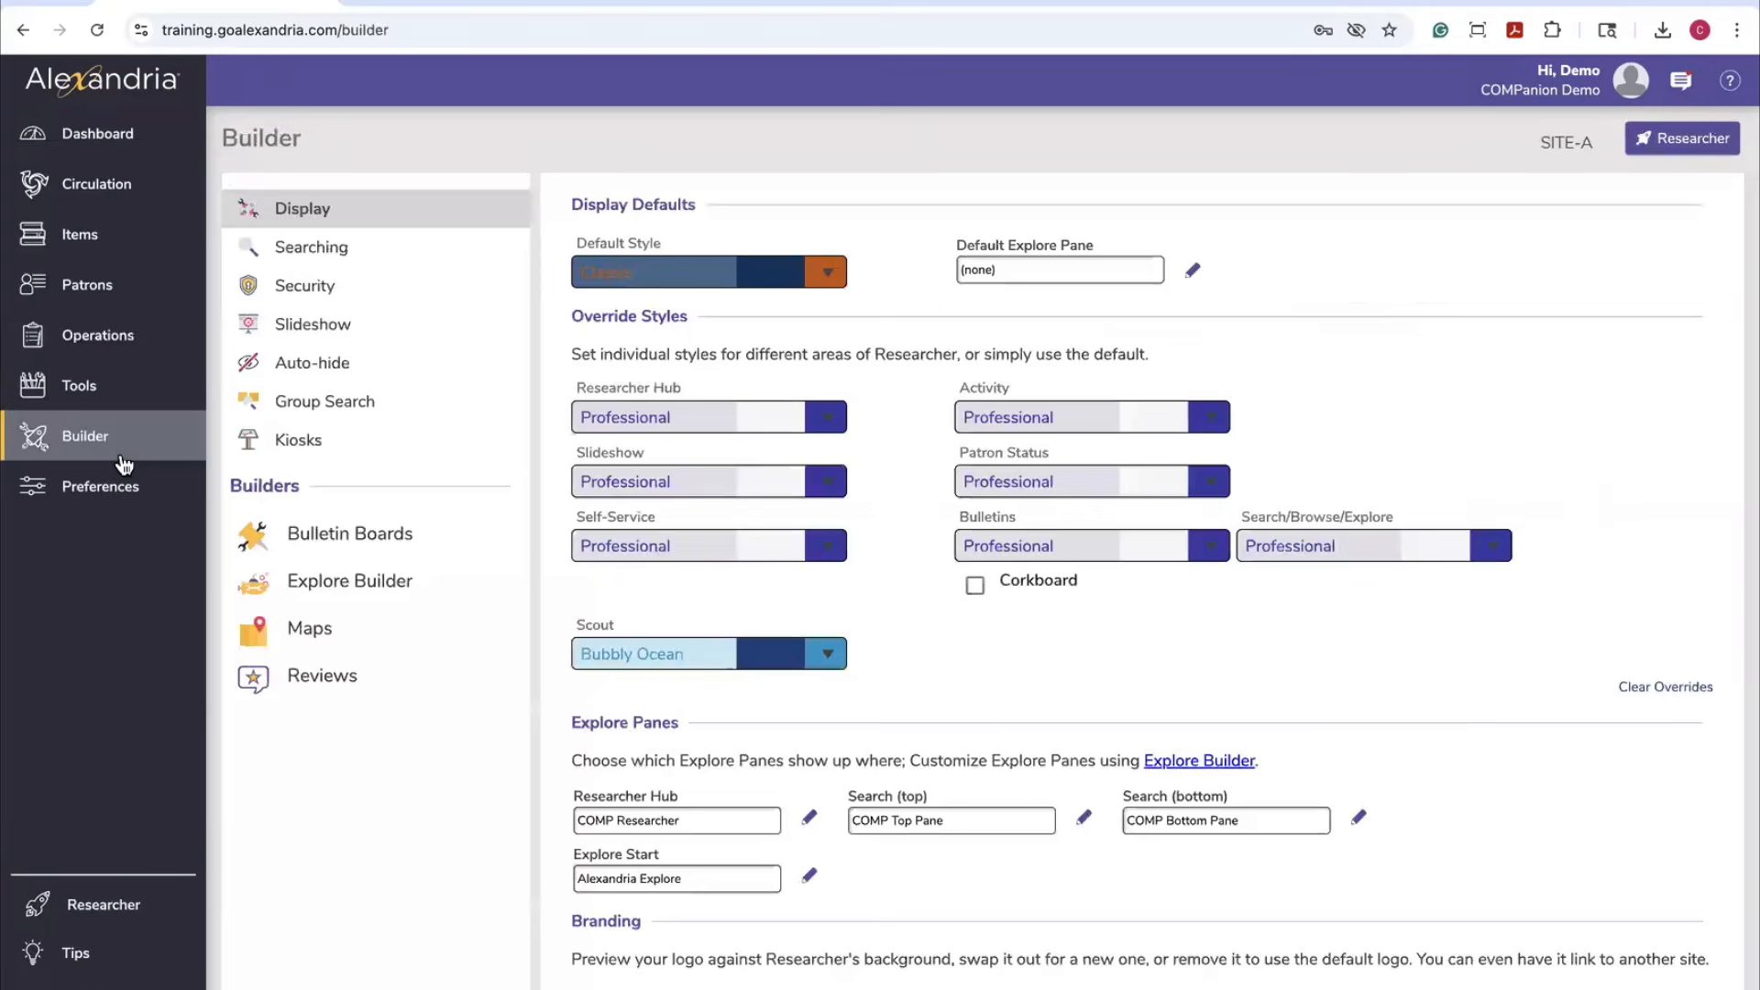
click(346, 362)
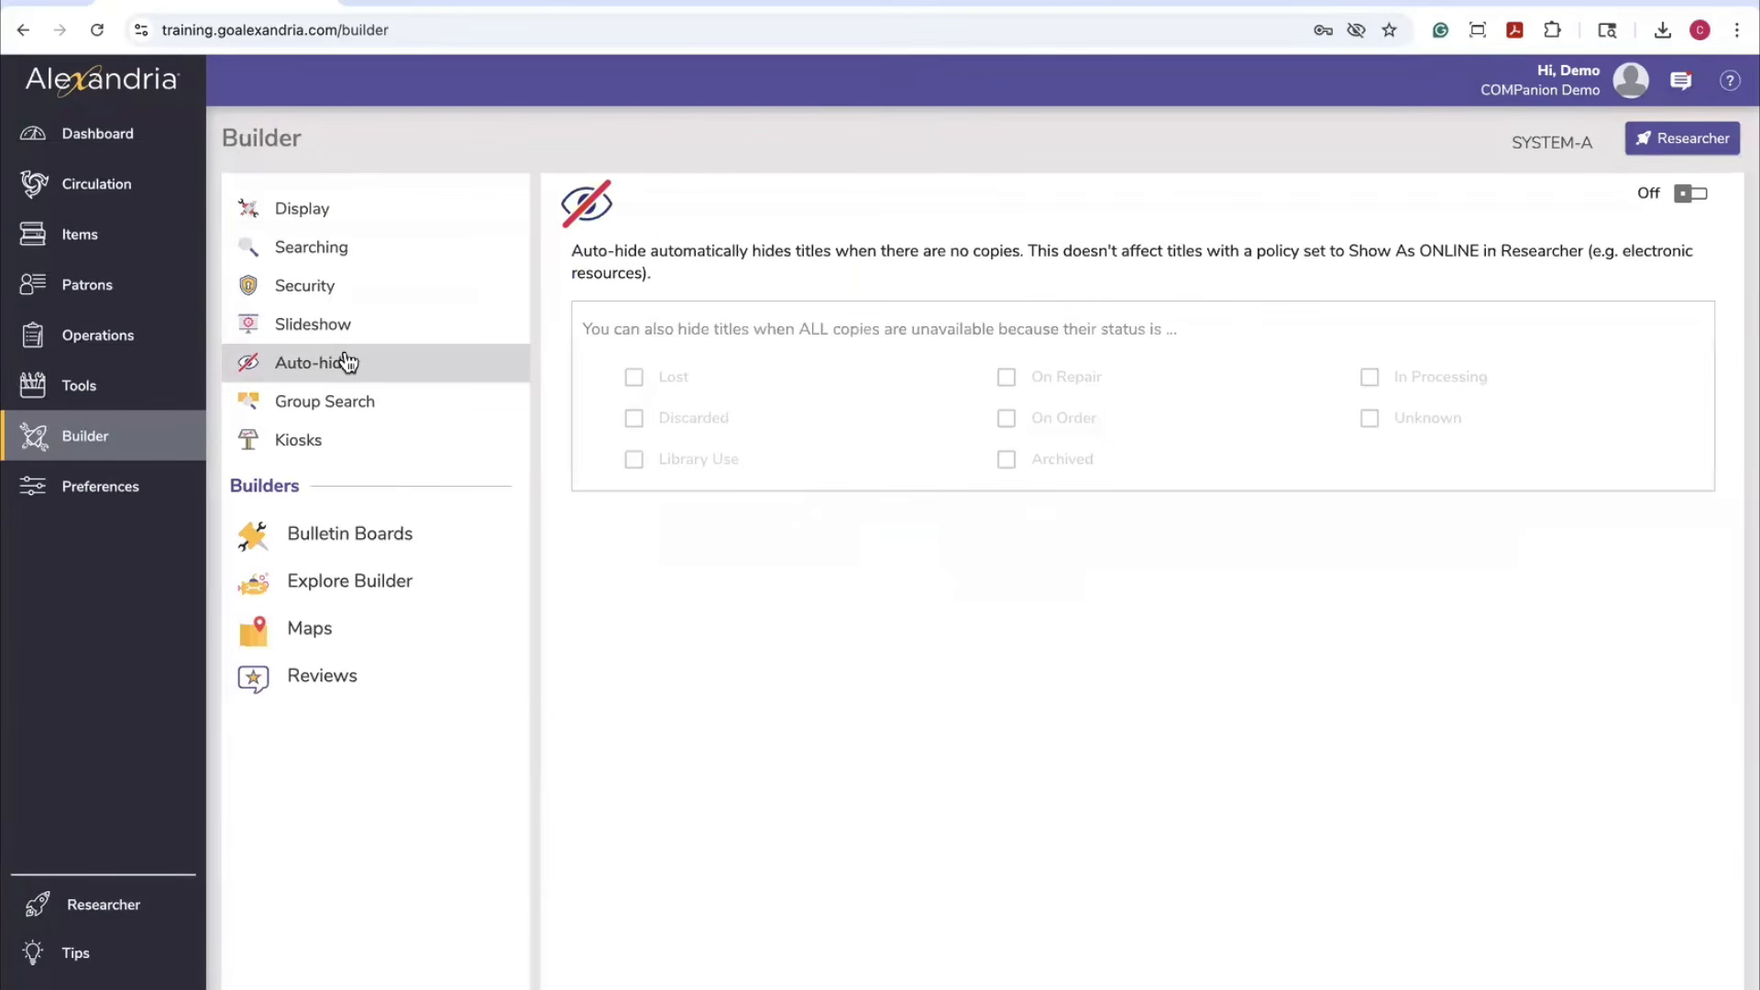
click(1685, 195)
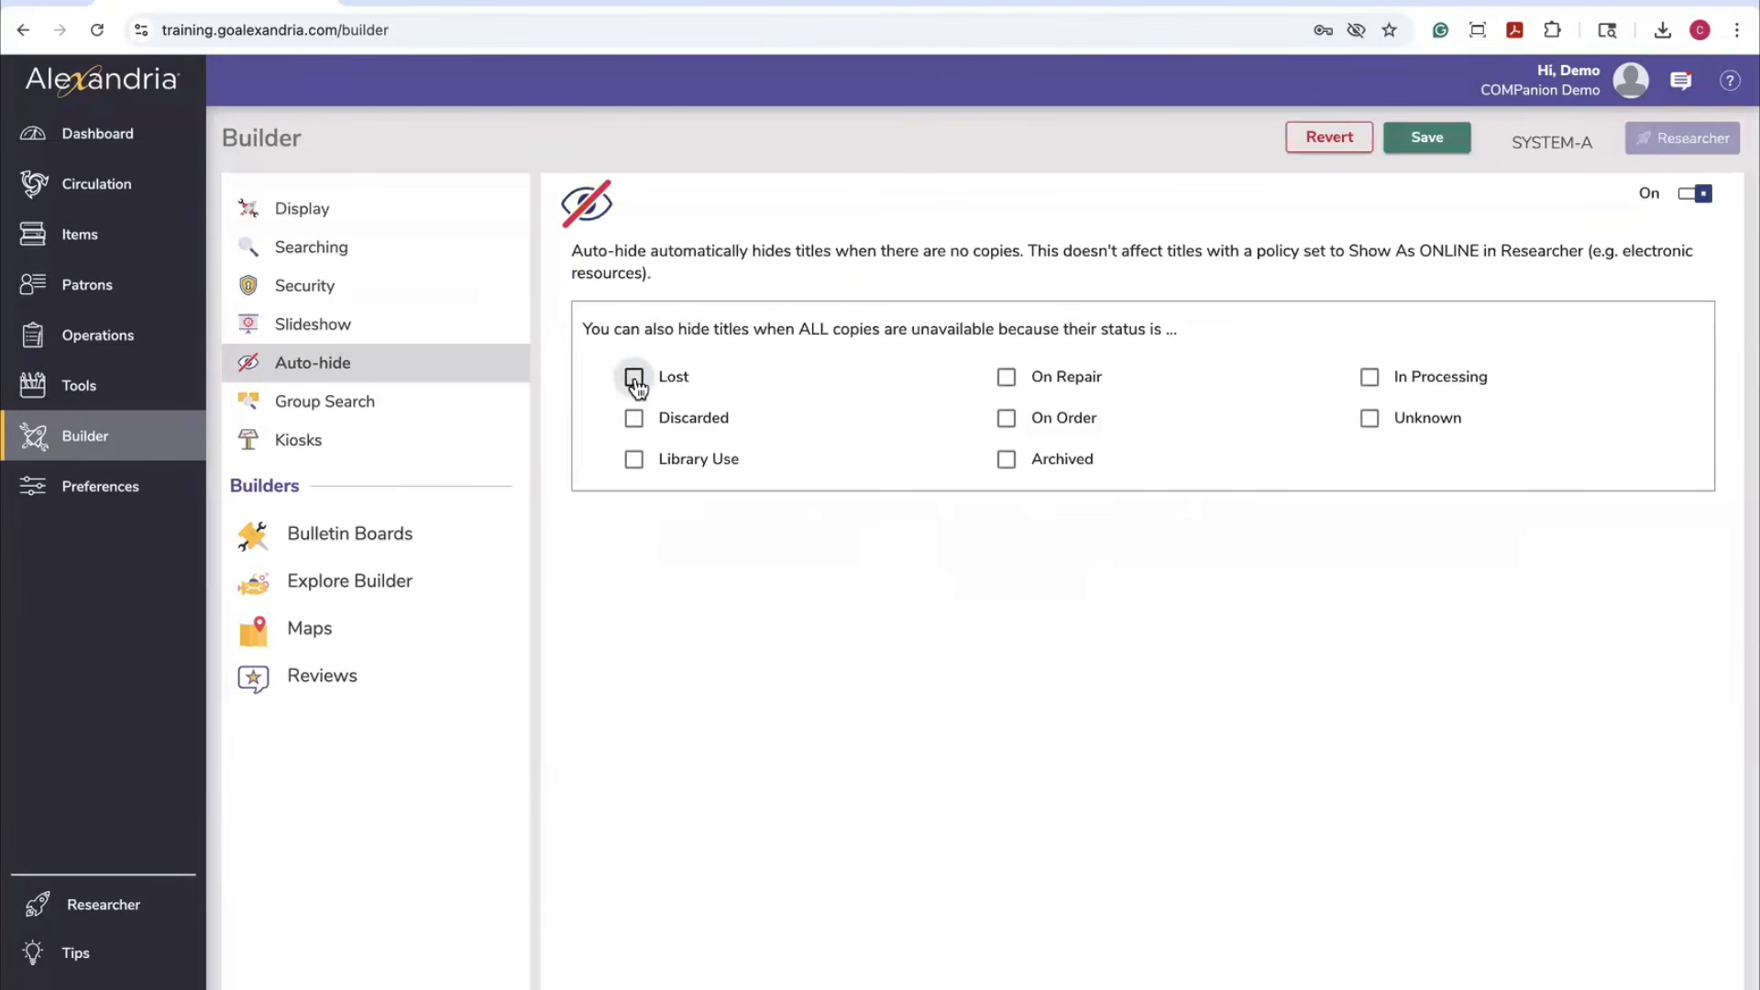
click(634, 379)
click(1331, 139)
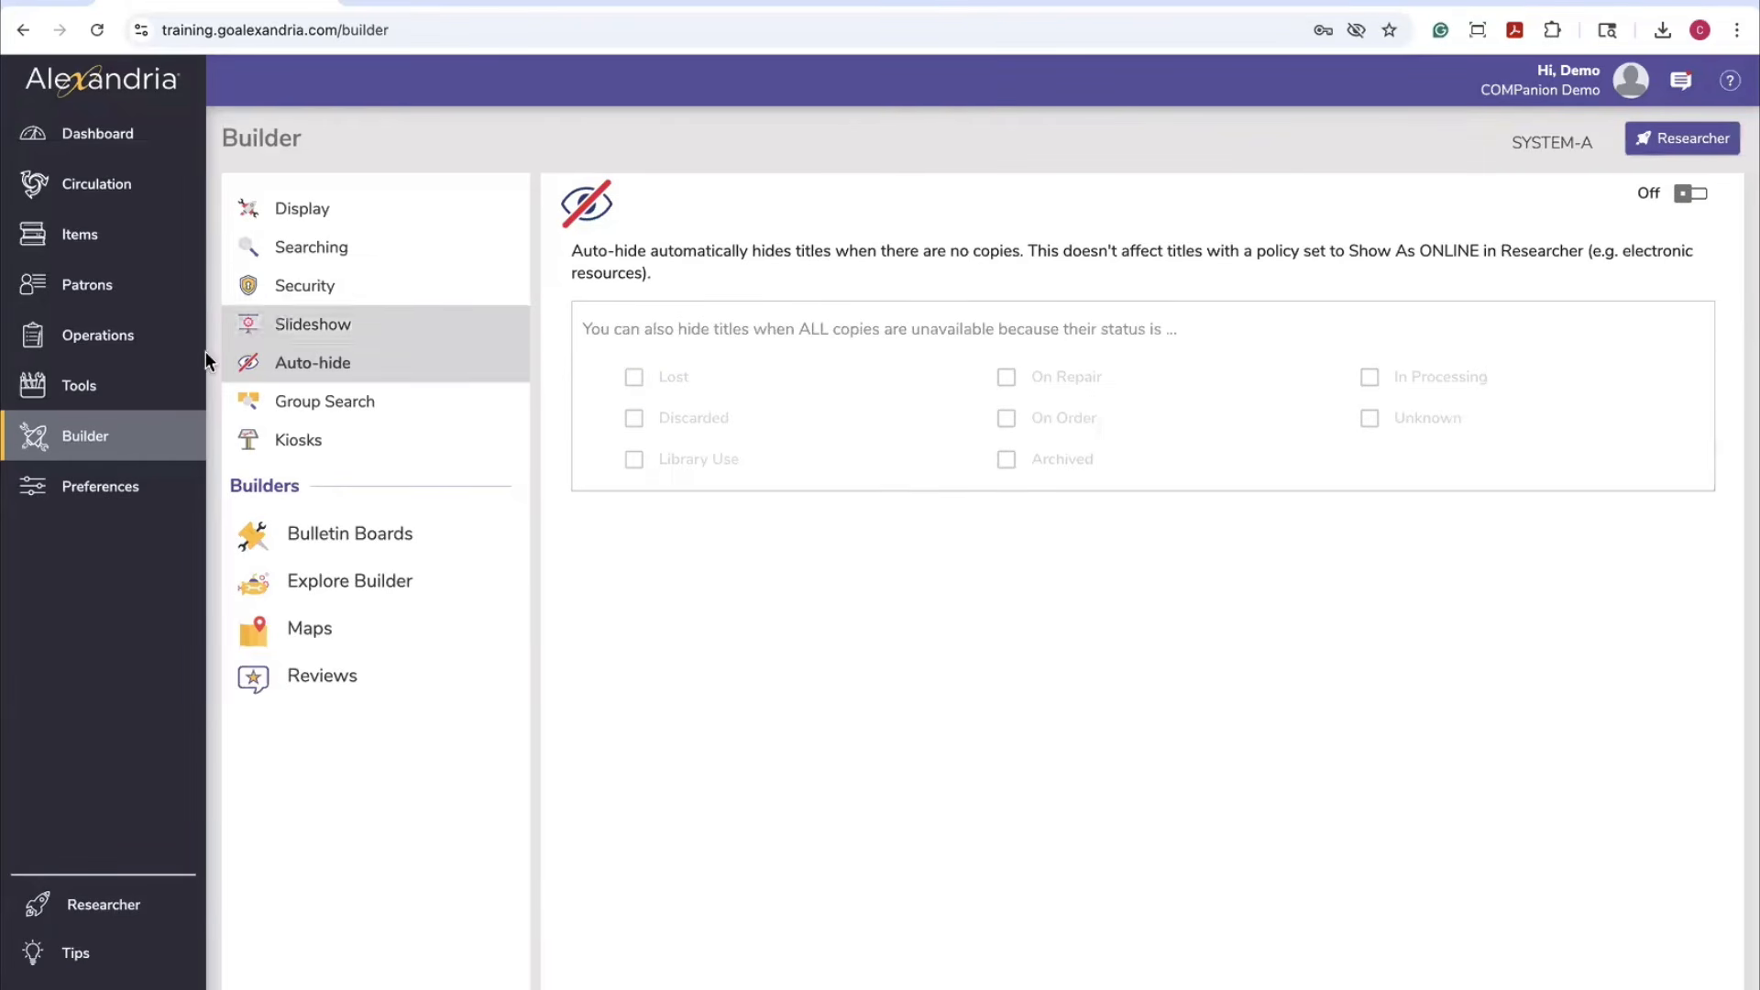
Start a new utility and select the Remove Lost Copies template in the Copies category
click(67, 343)
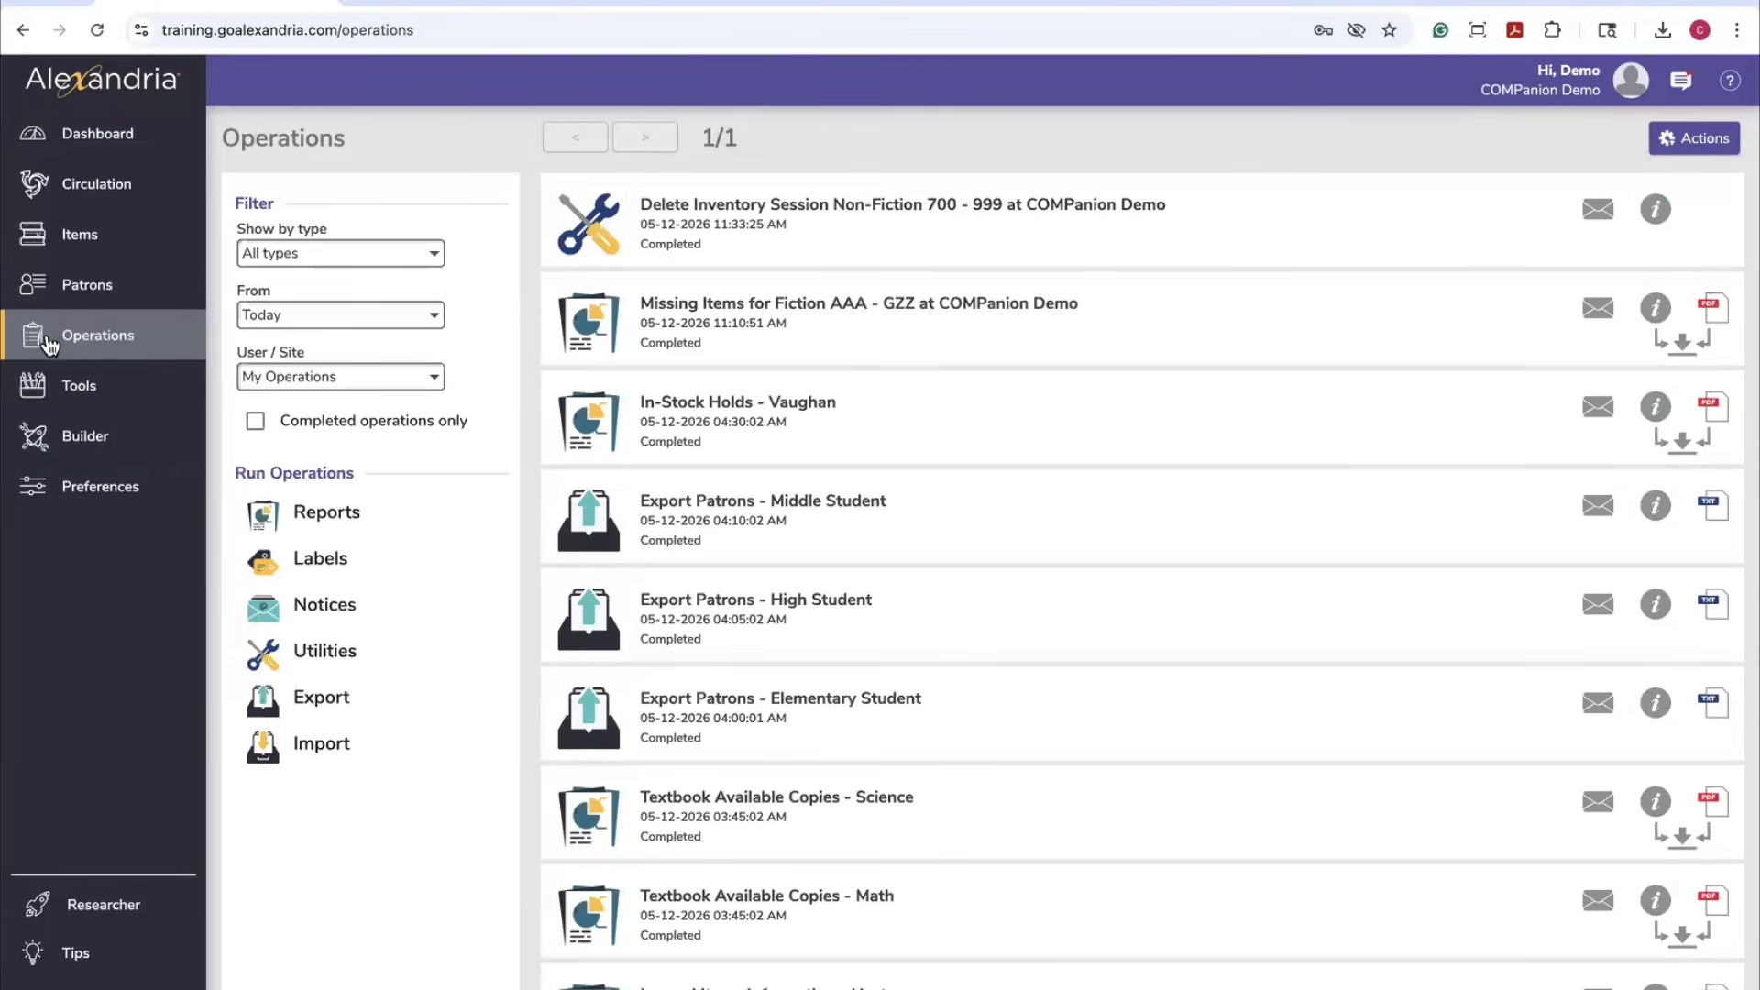
click(345, 671)
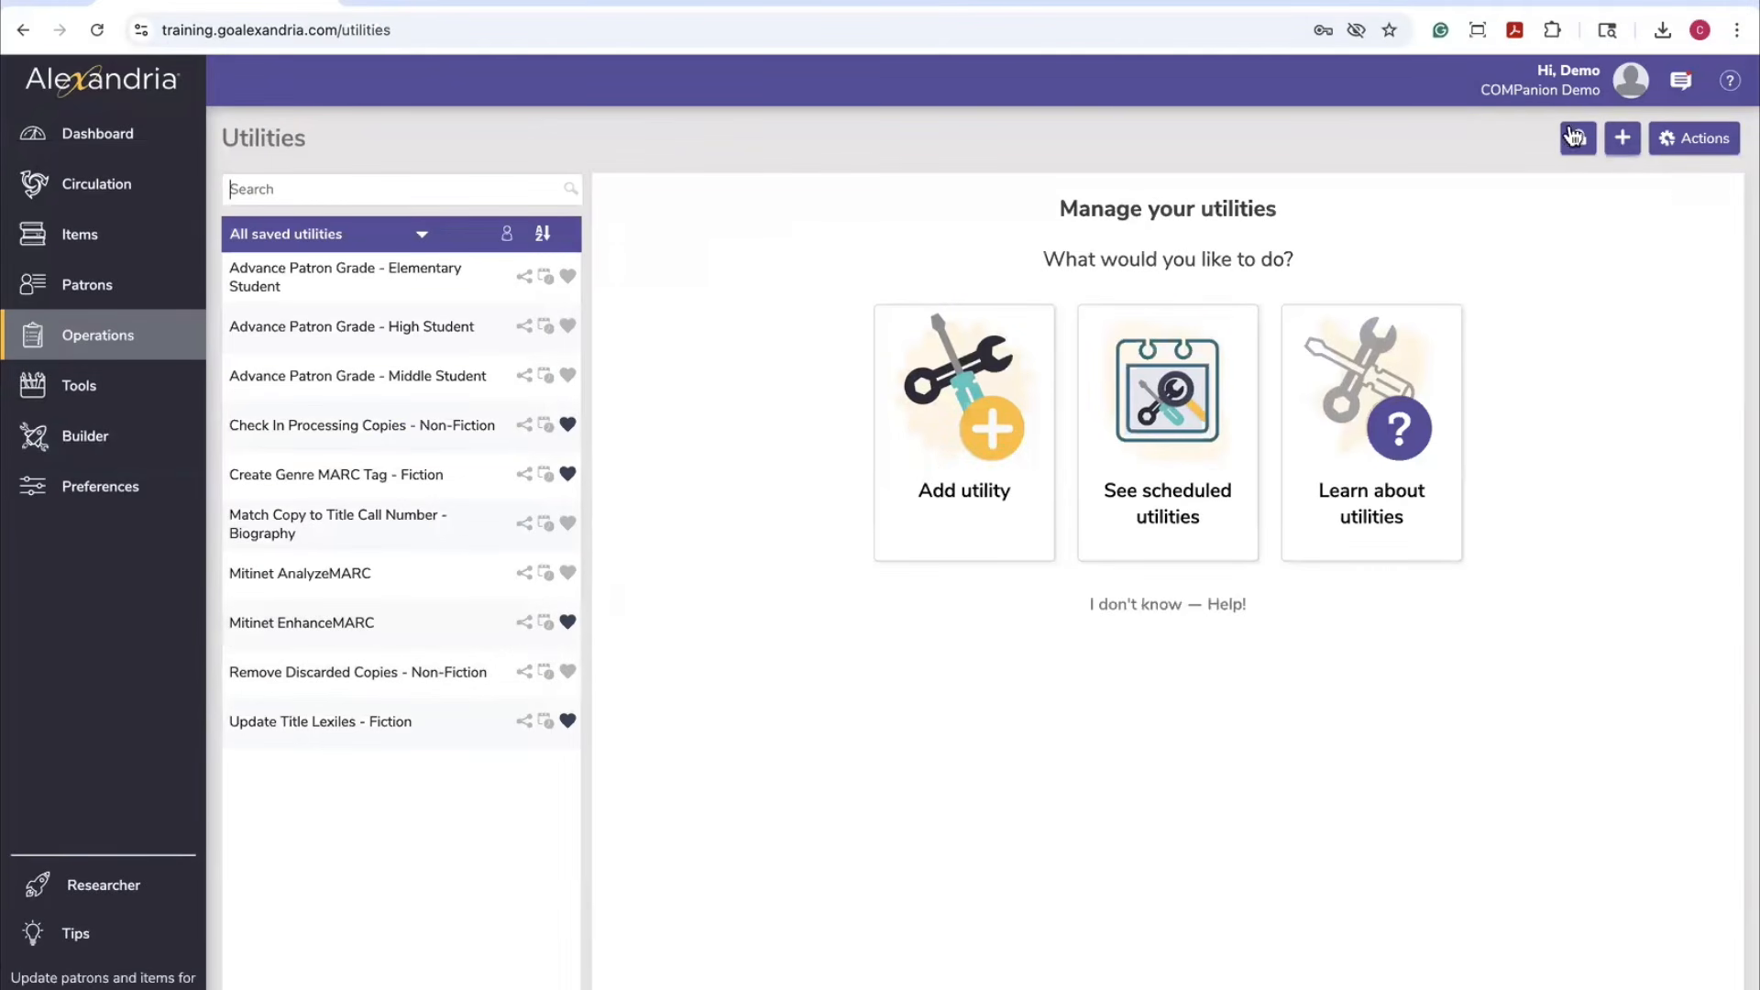
click(985, 392)
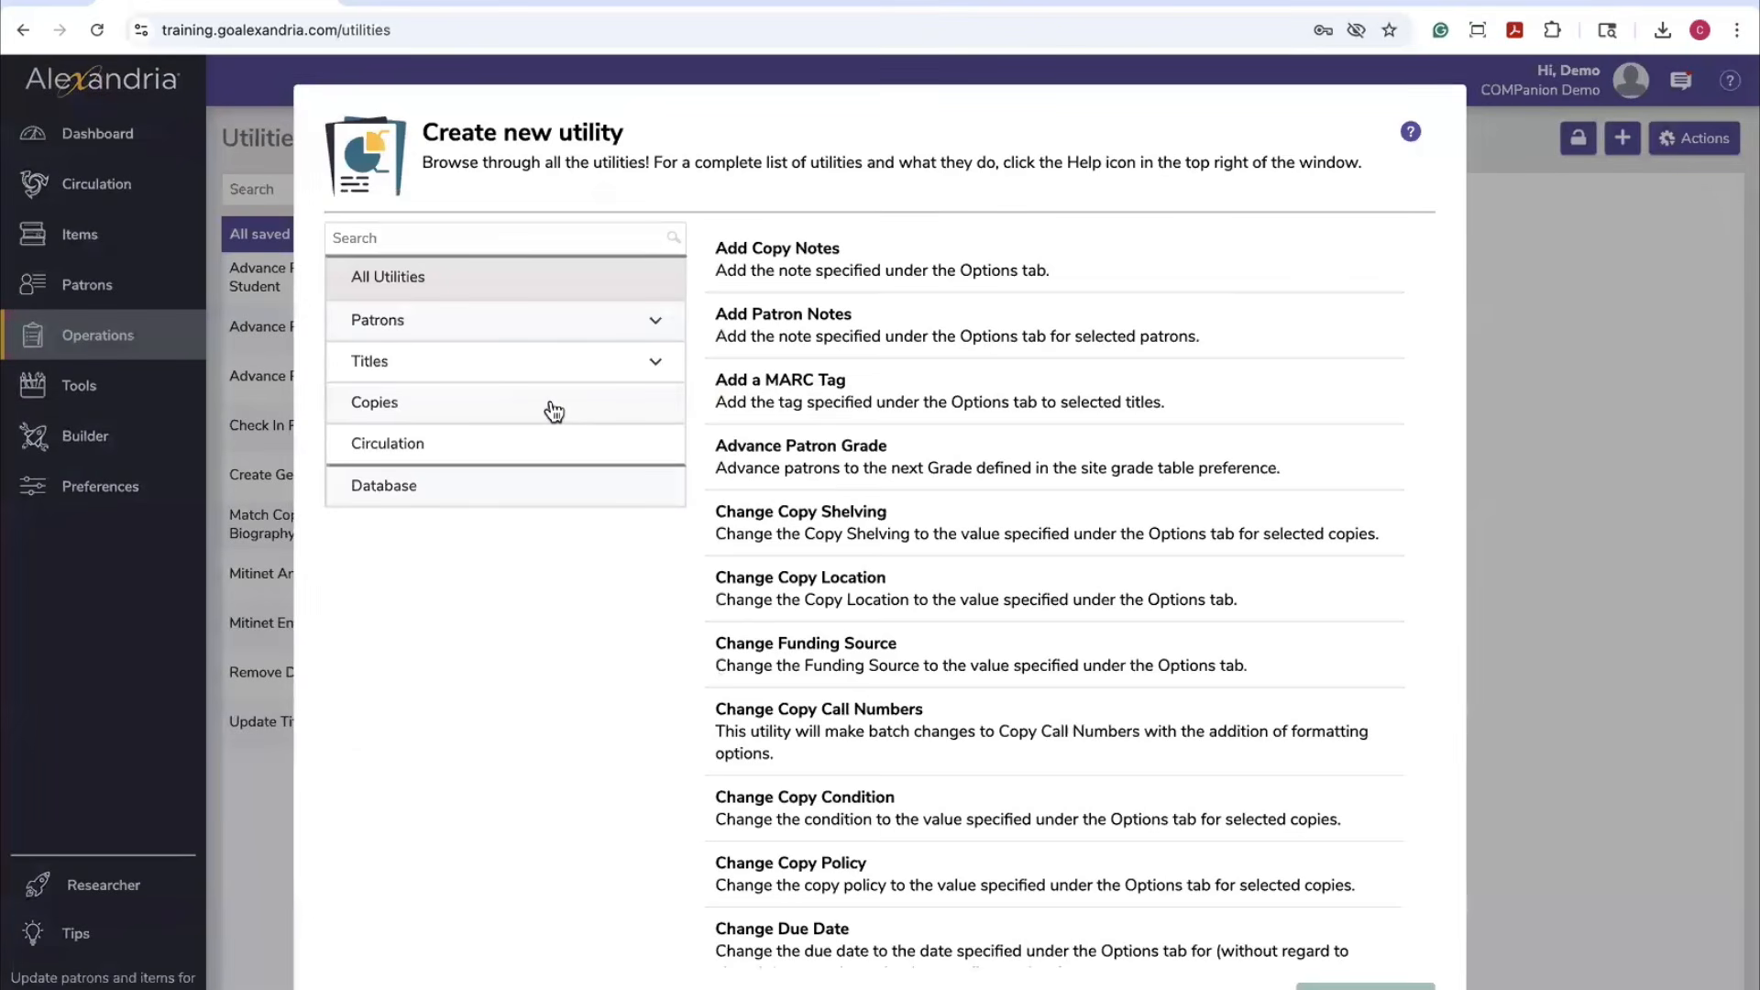
click(578, 409)
scroll(912, 572, down, 5)
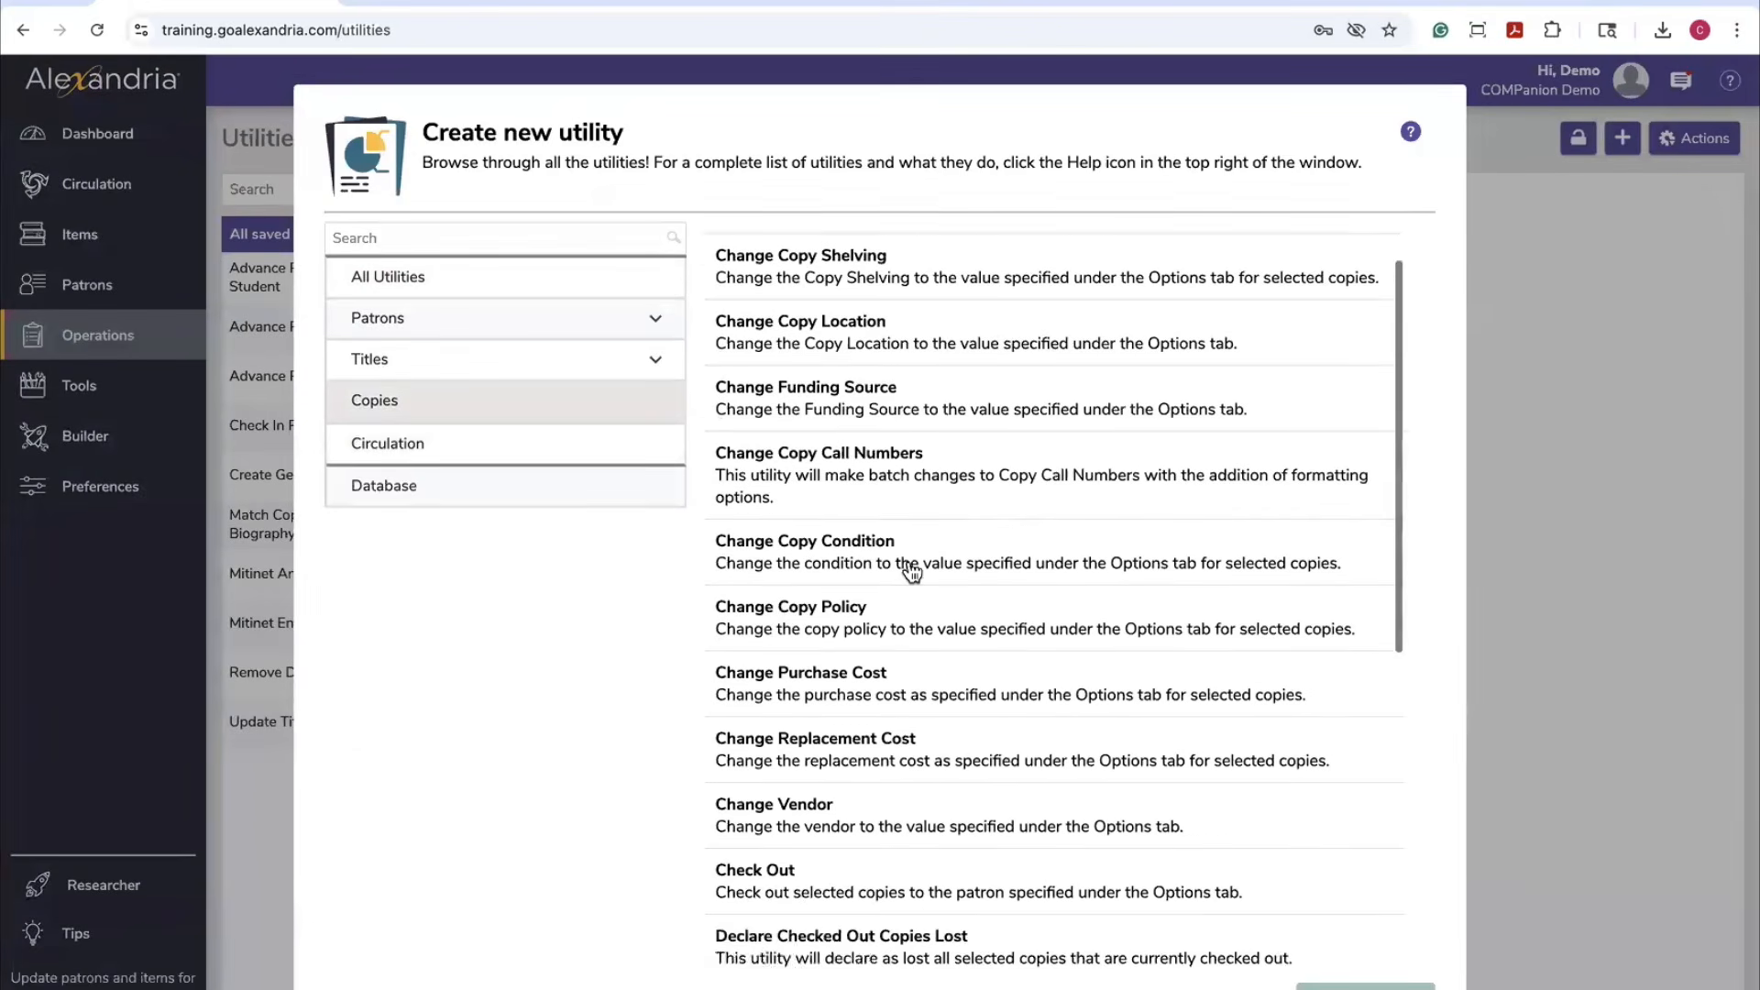
scroll(910, 573, down, 3)
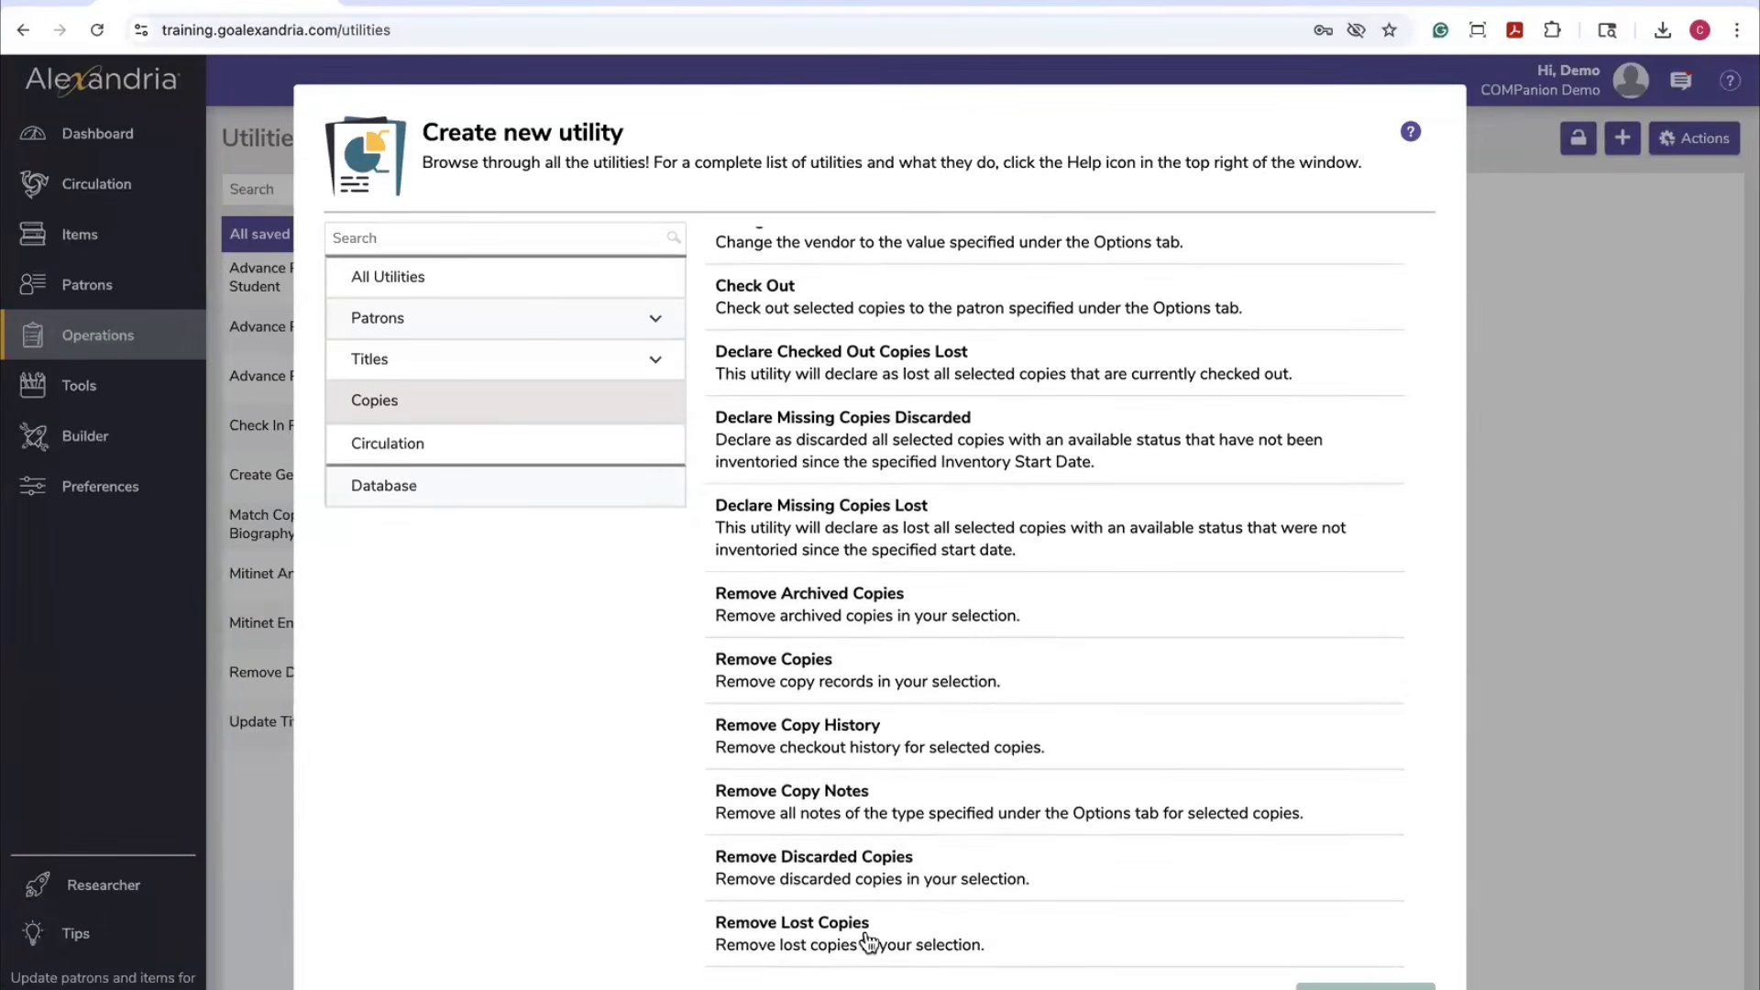
click(868, 942)
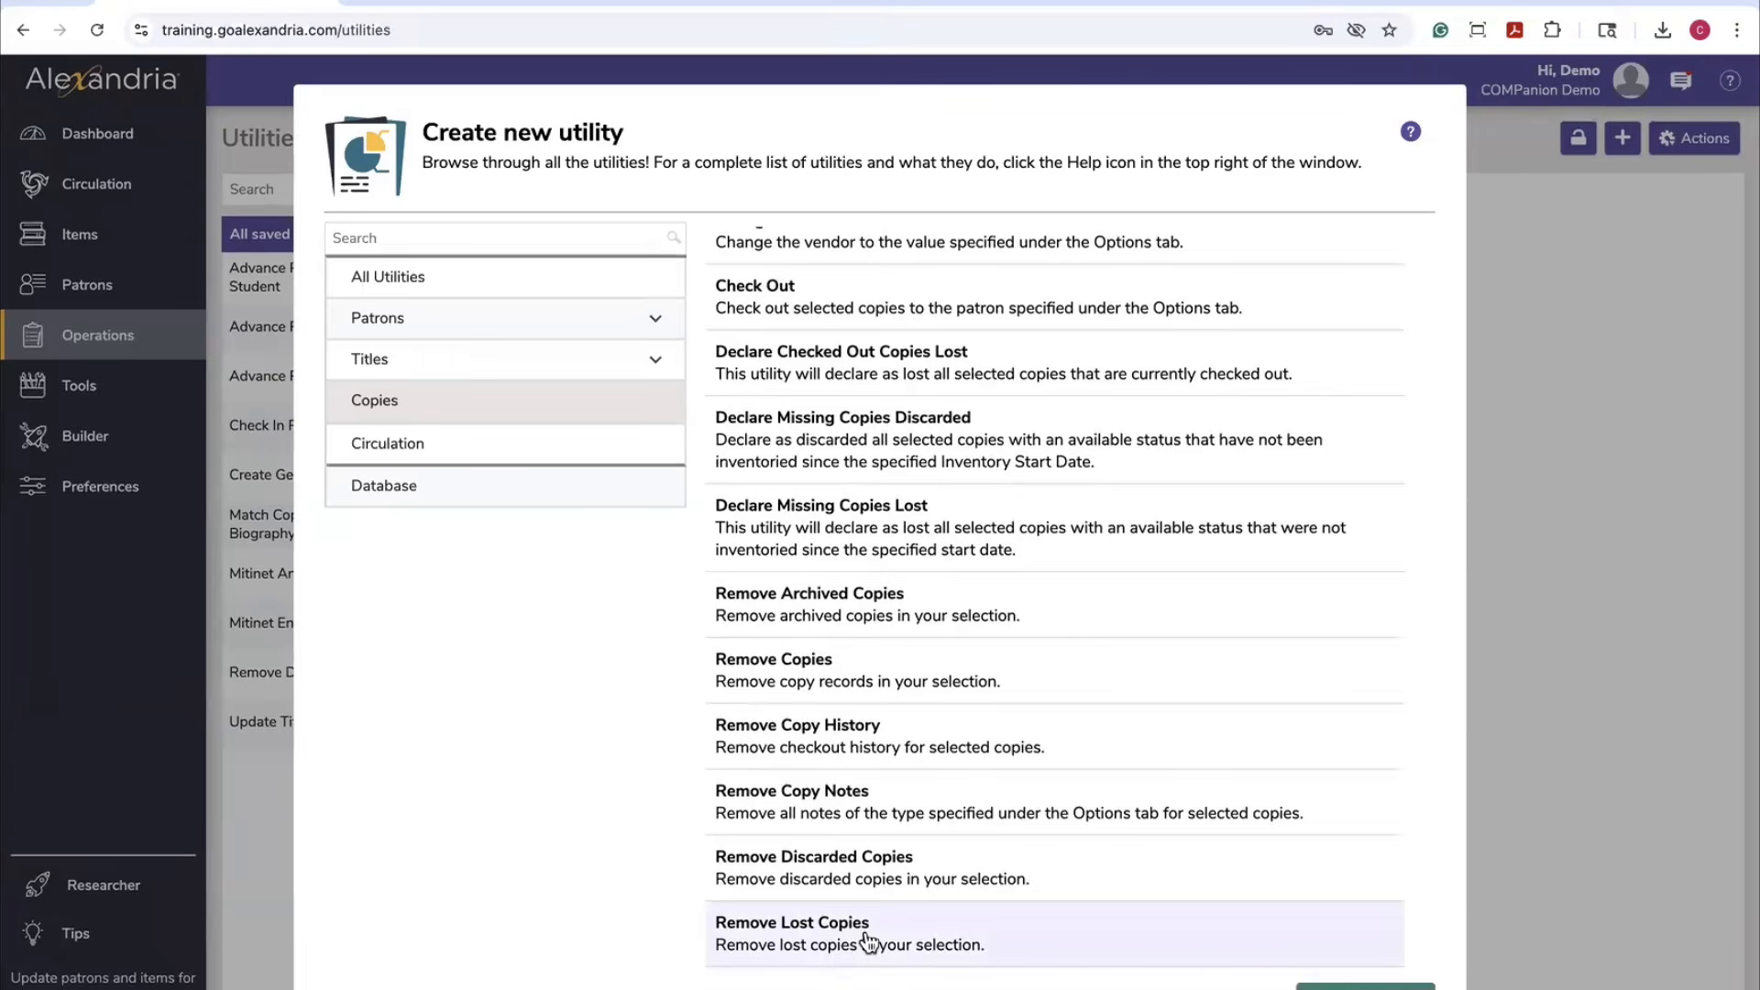
Create a utility from the Remove Lost Copies template, review its Selections and Options, and discard it
double_click(867, 938)
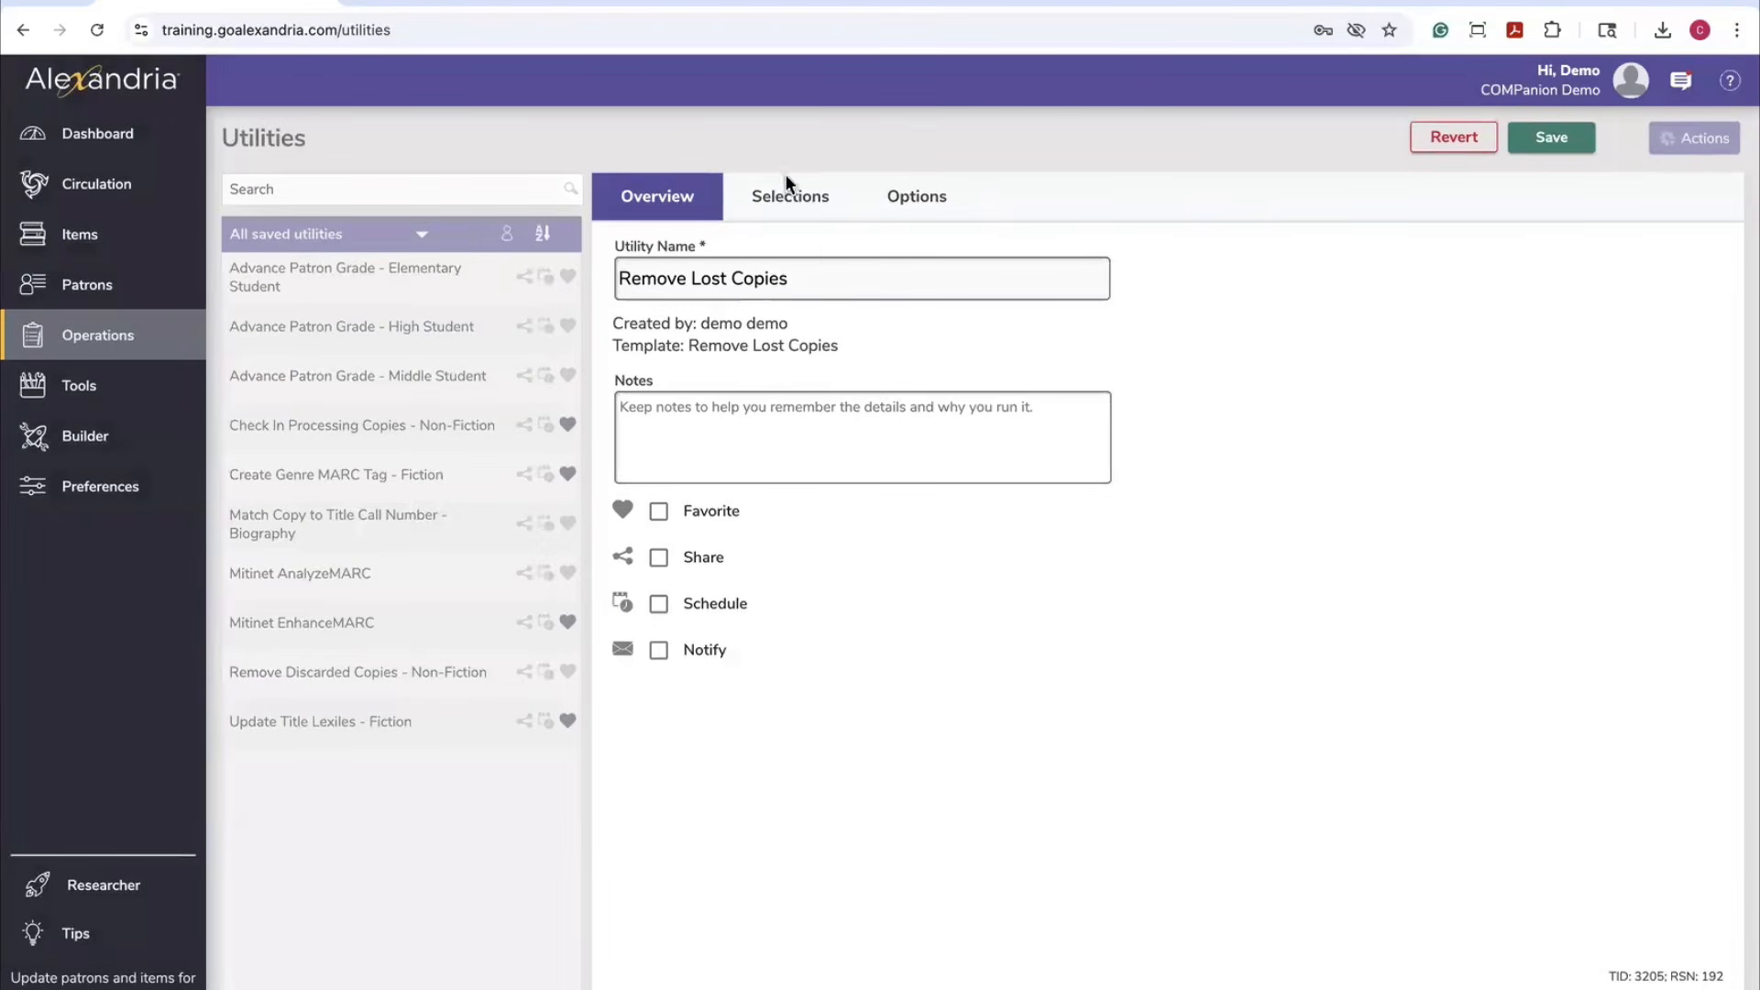
click(814, 201)
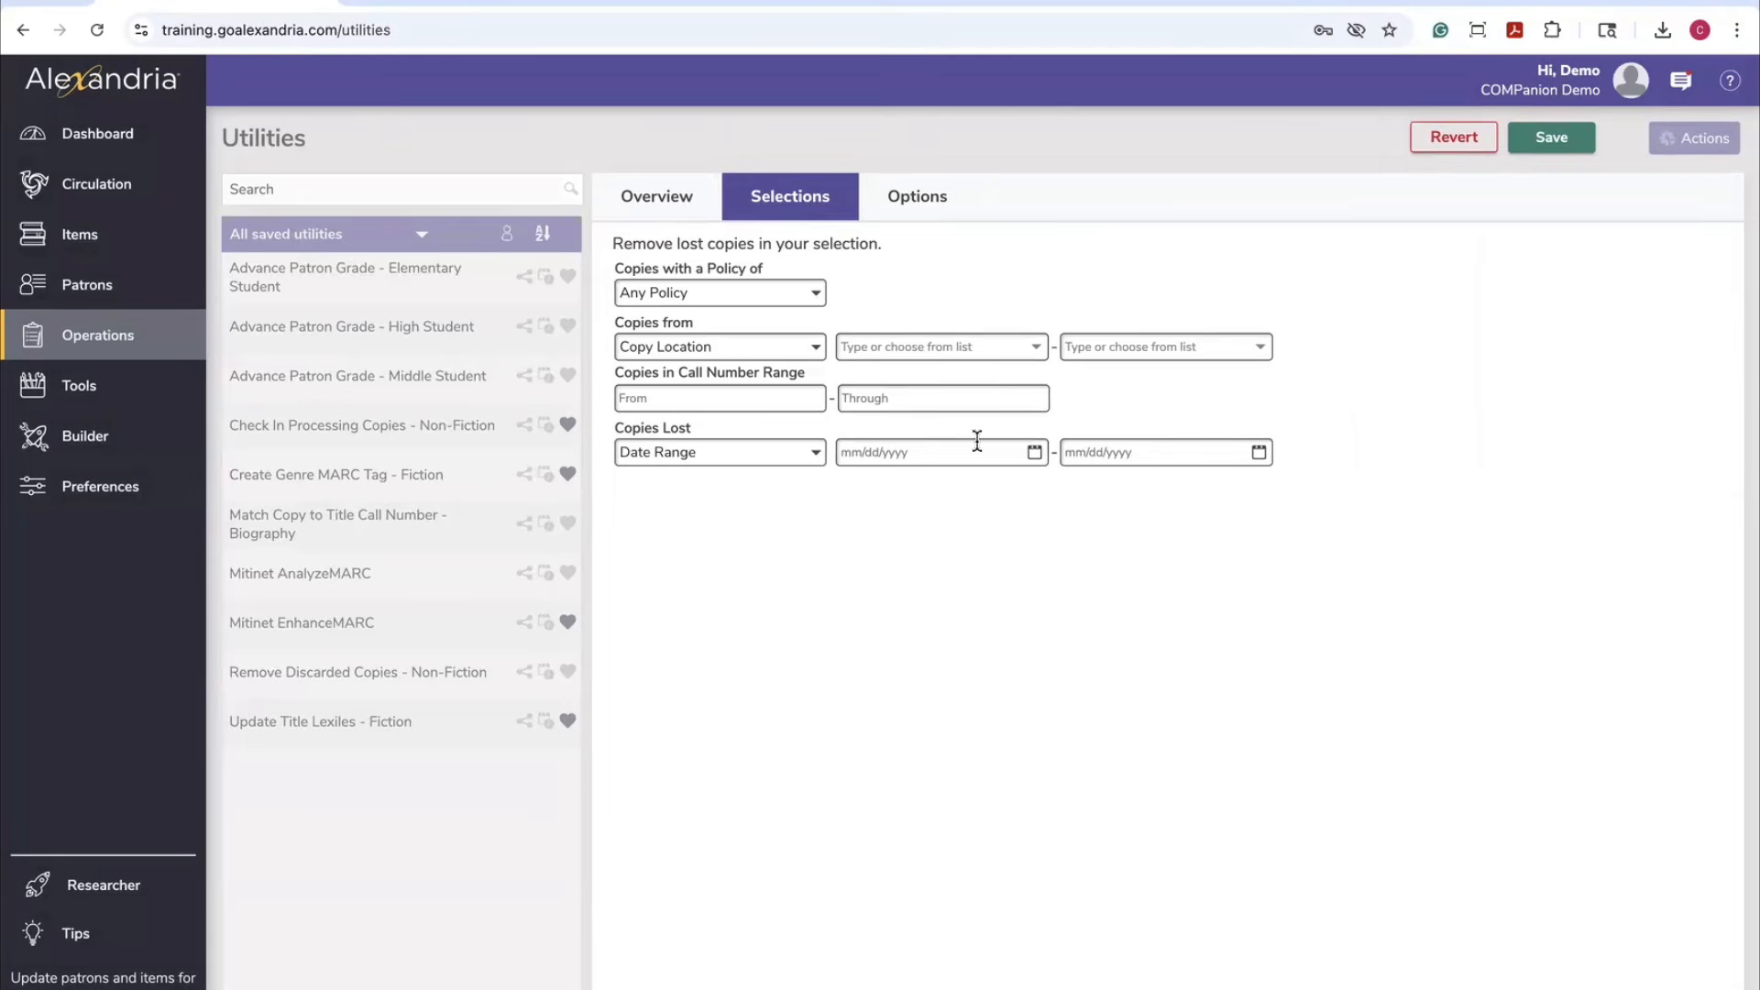
click(903, 209)
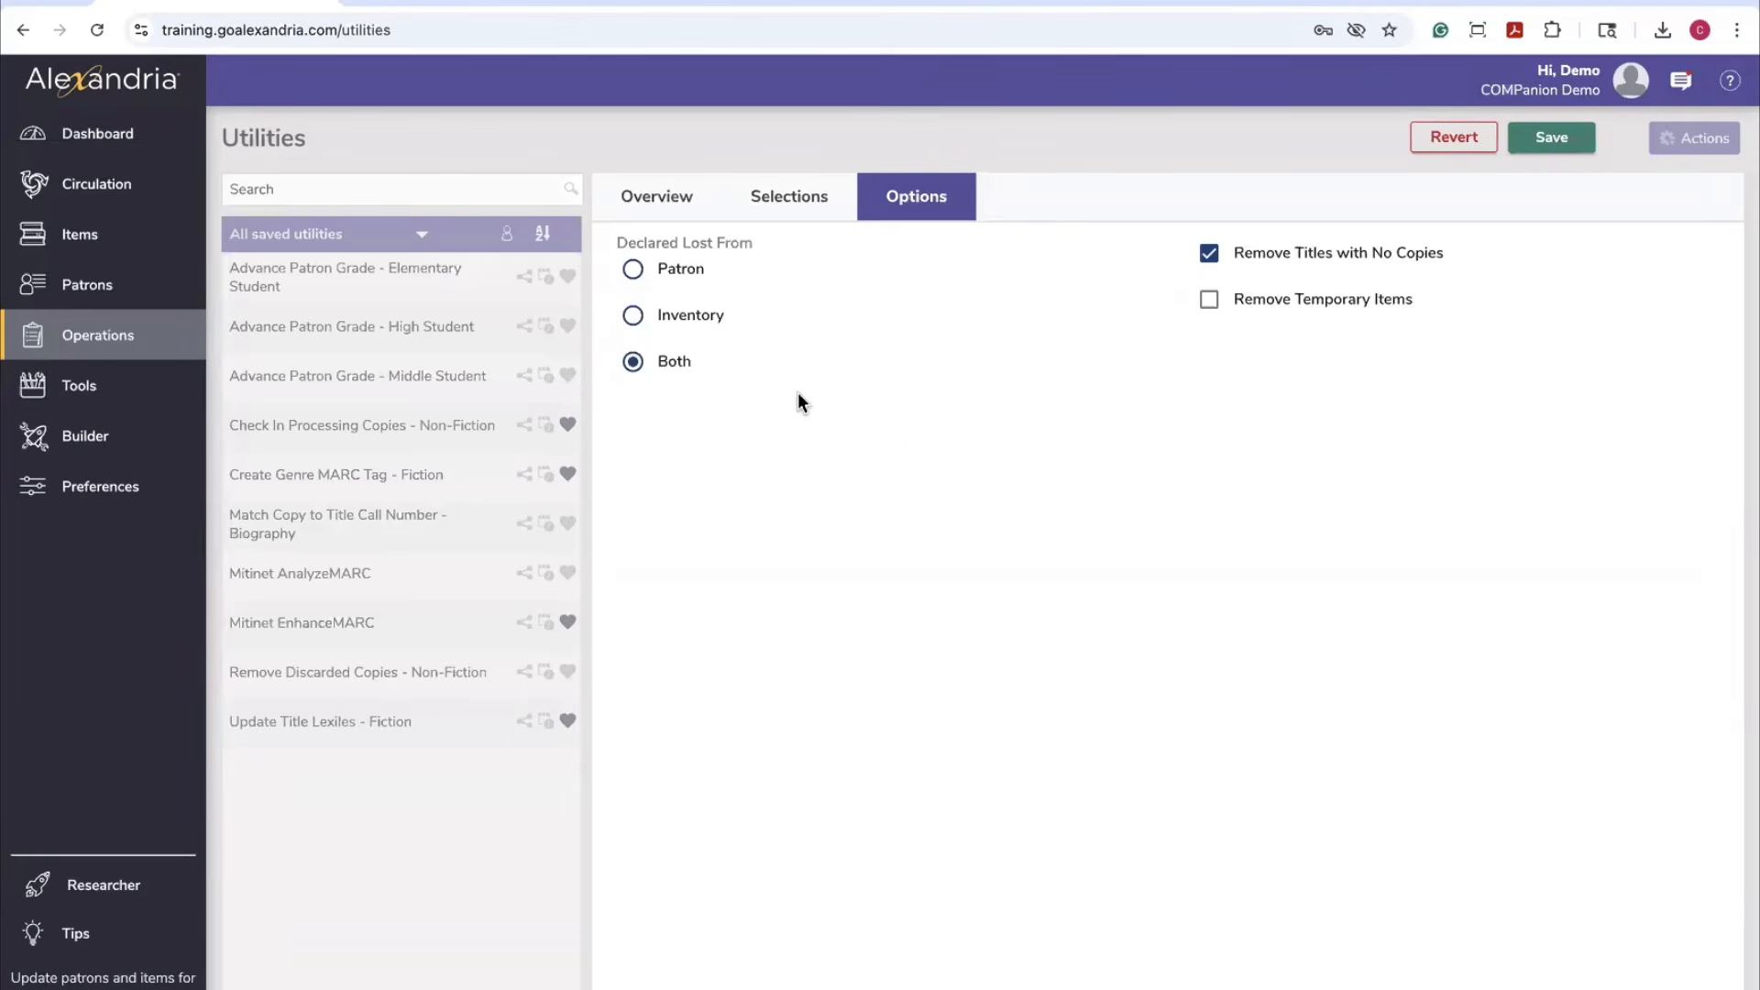
click(1477, 145)
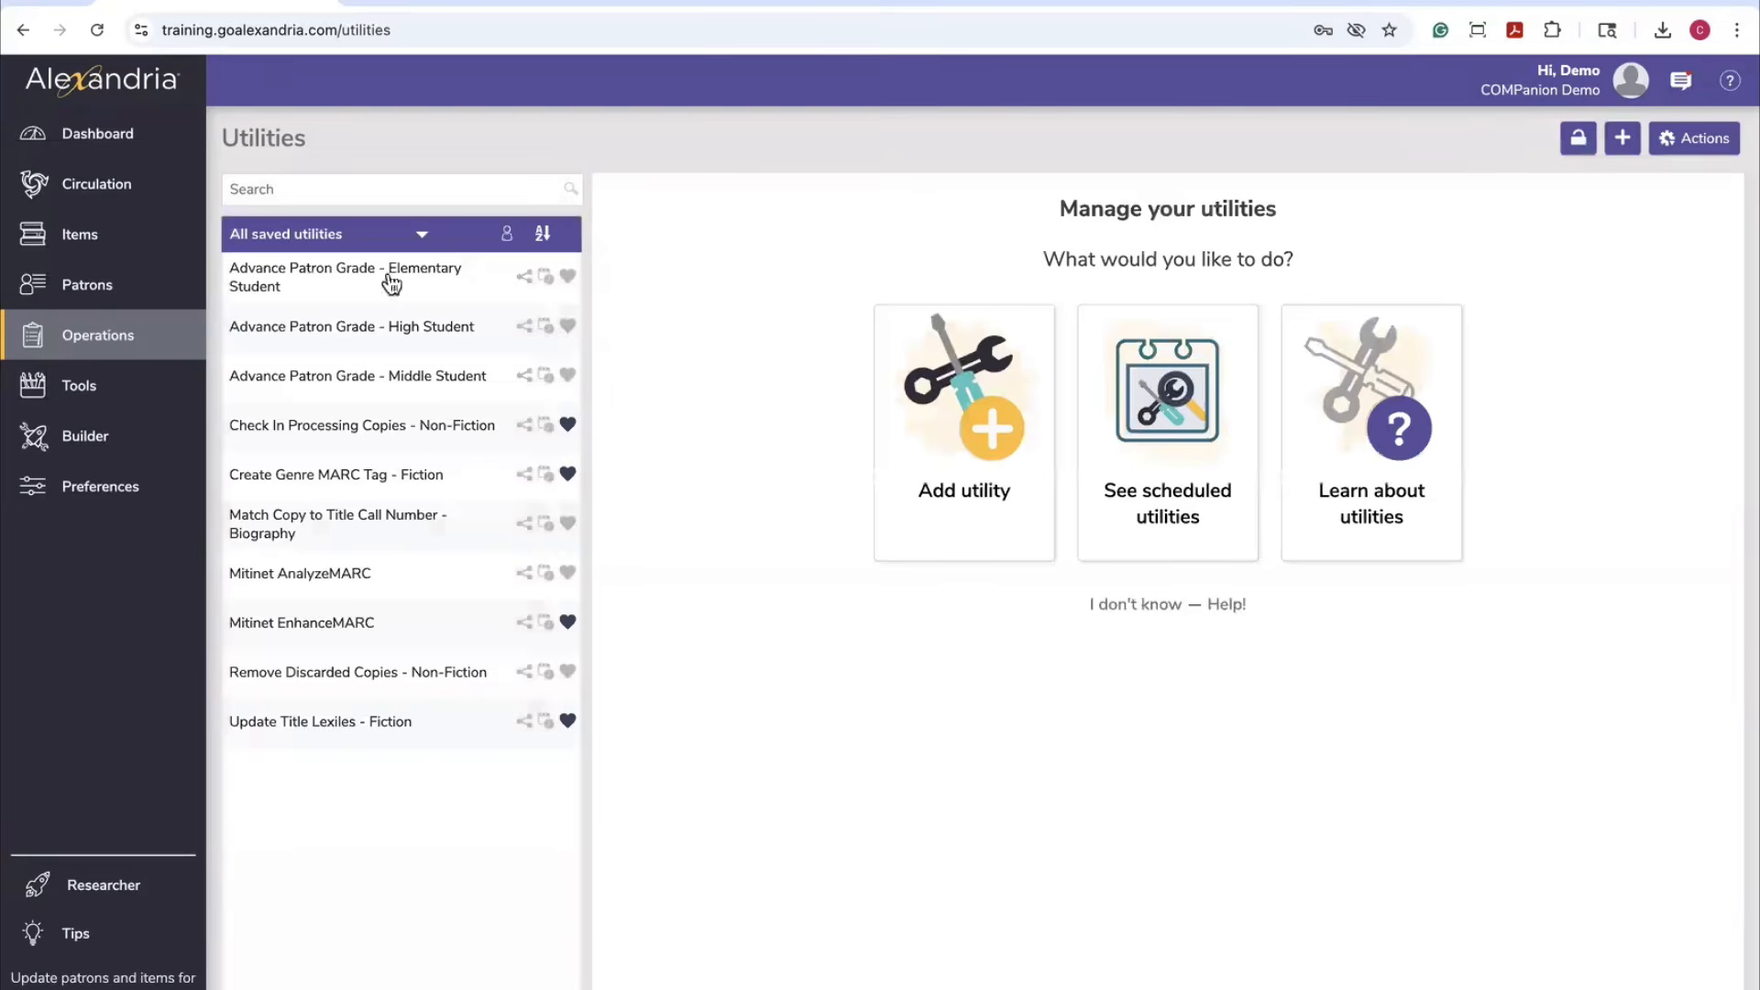
Return to Utilities from Operations and add a new utility from the Remove Lost Copies template in the Copies category
mouse_move(108, 330)
click(295, 322)
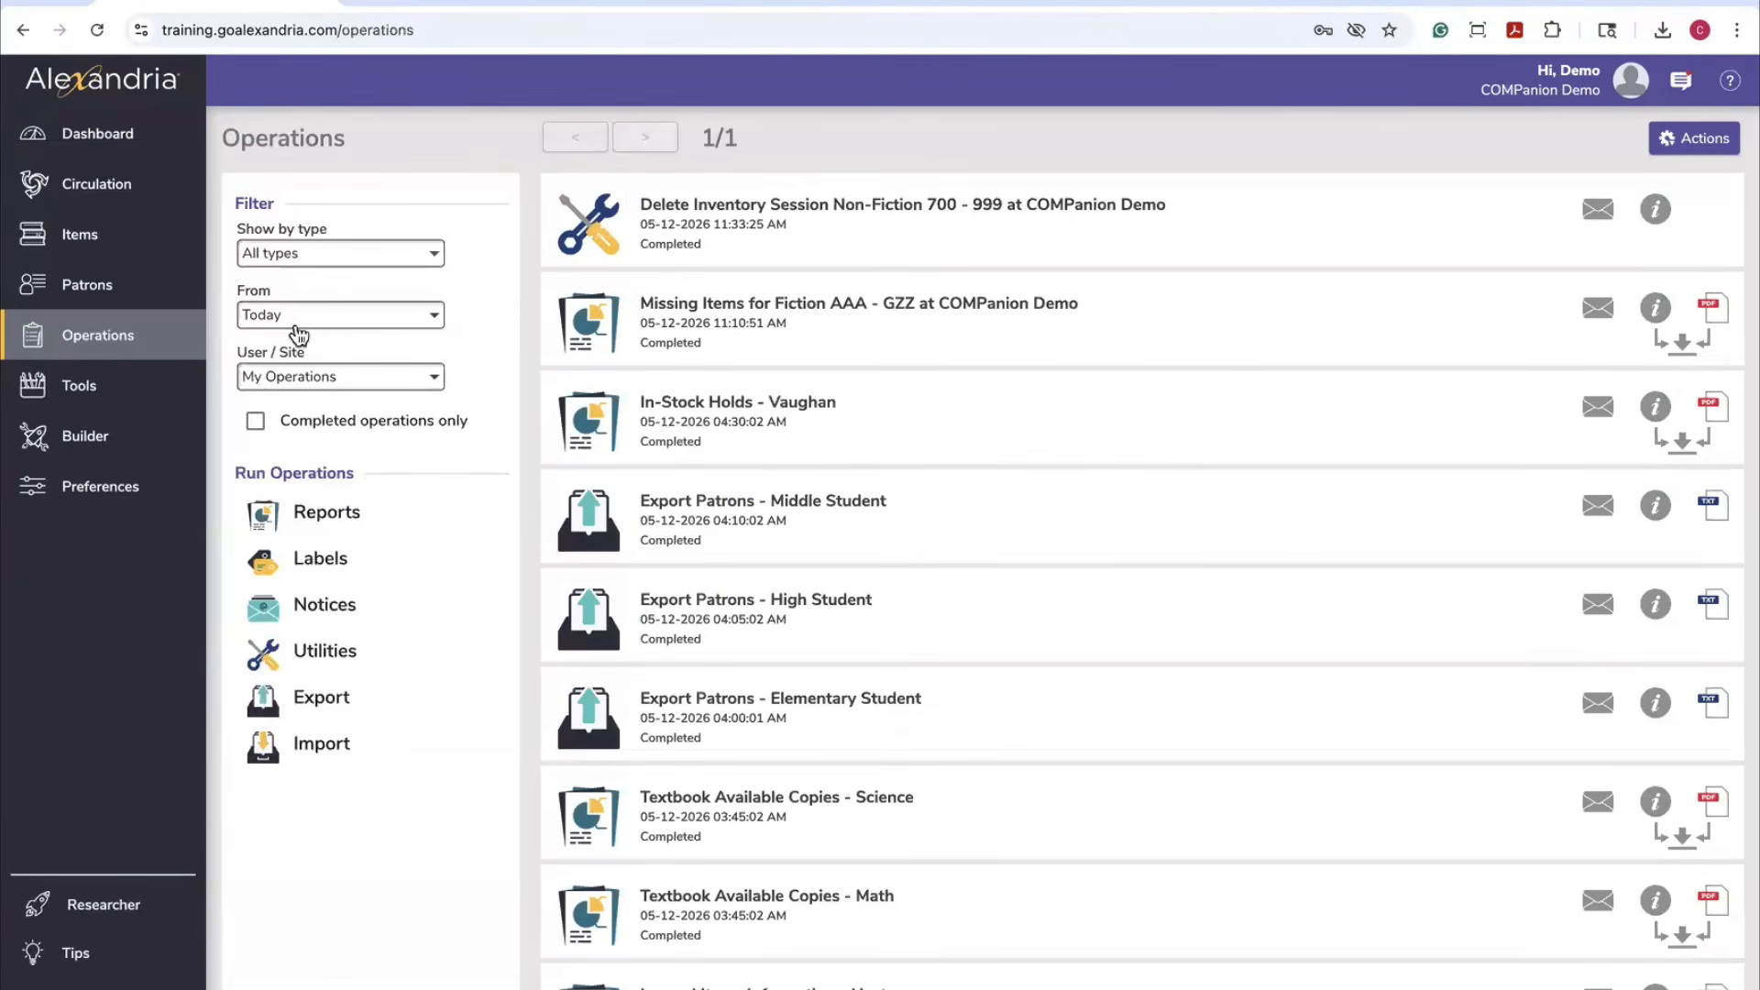
click(321, 653)
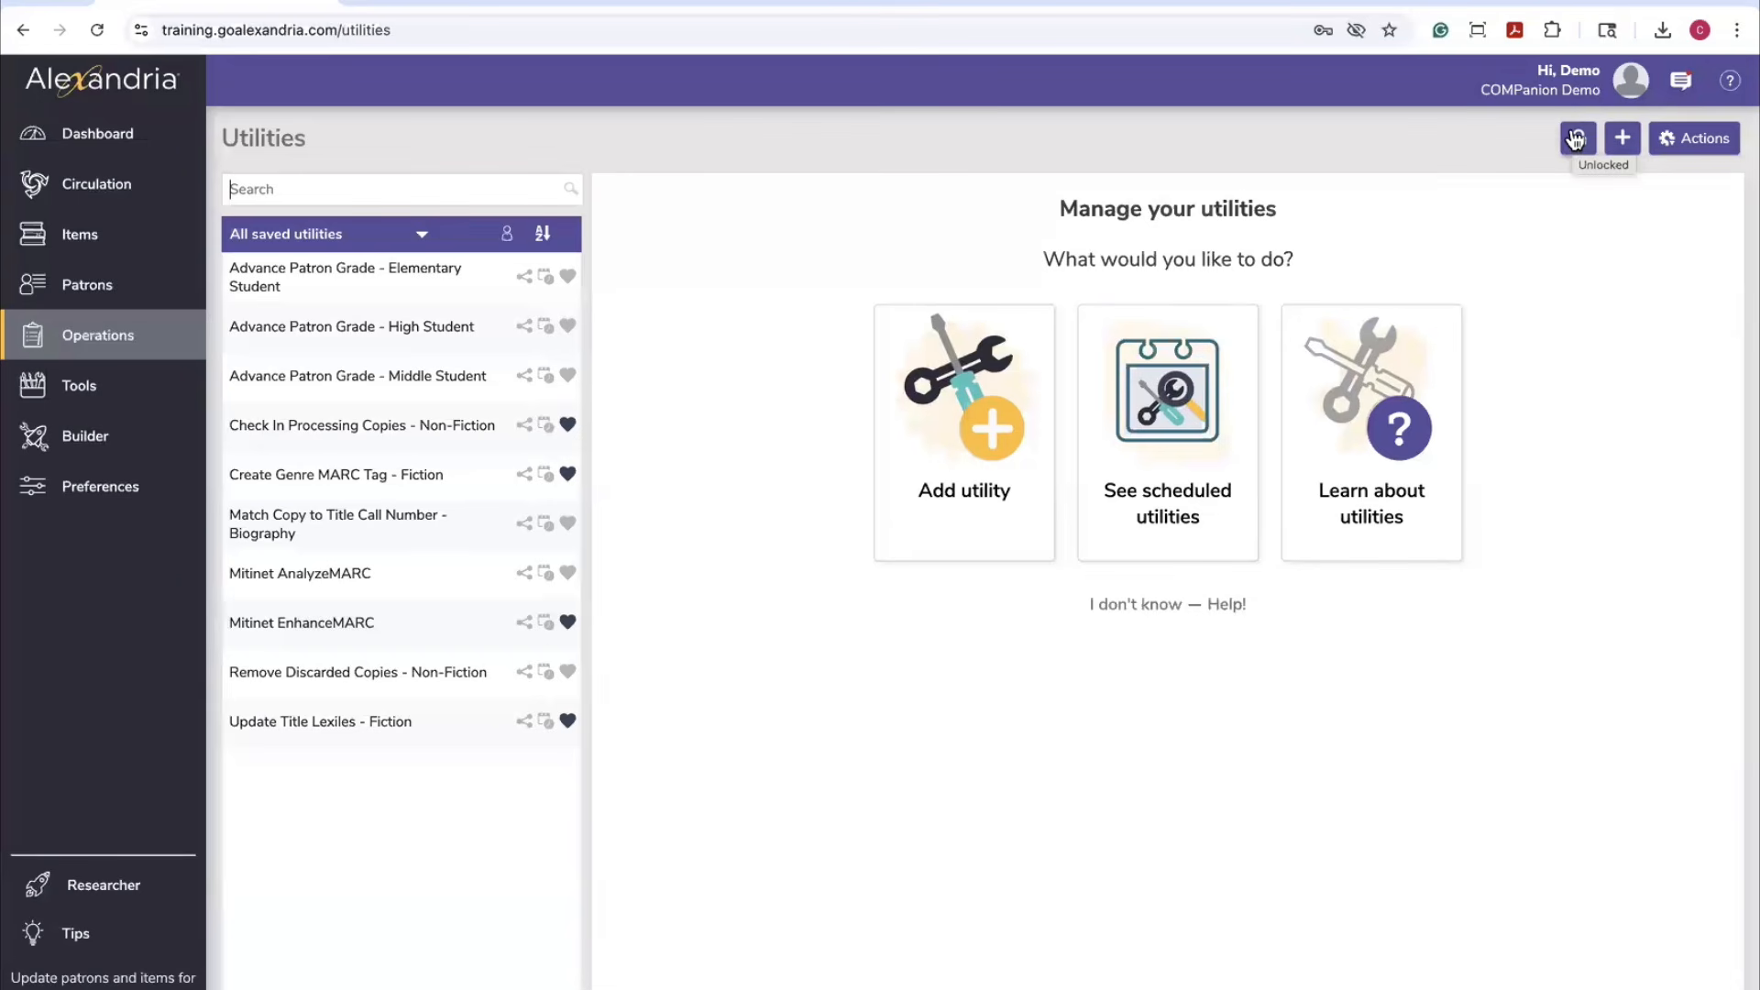
click(950, 452)
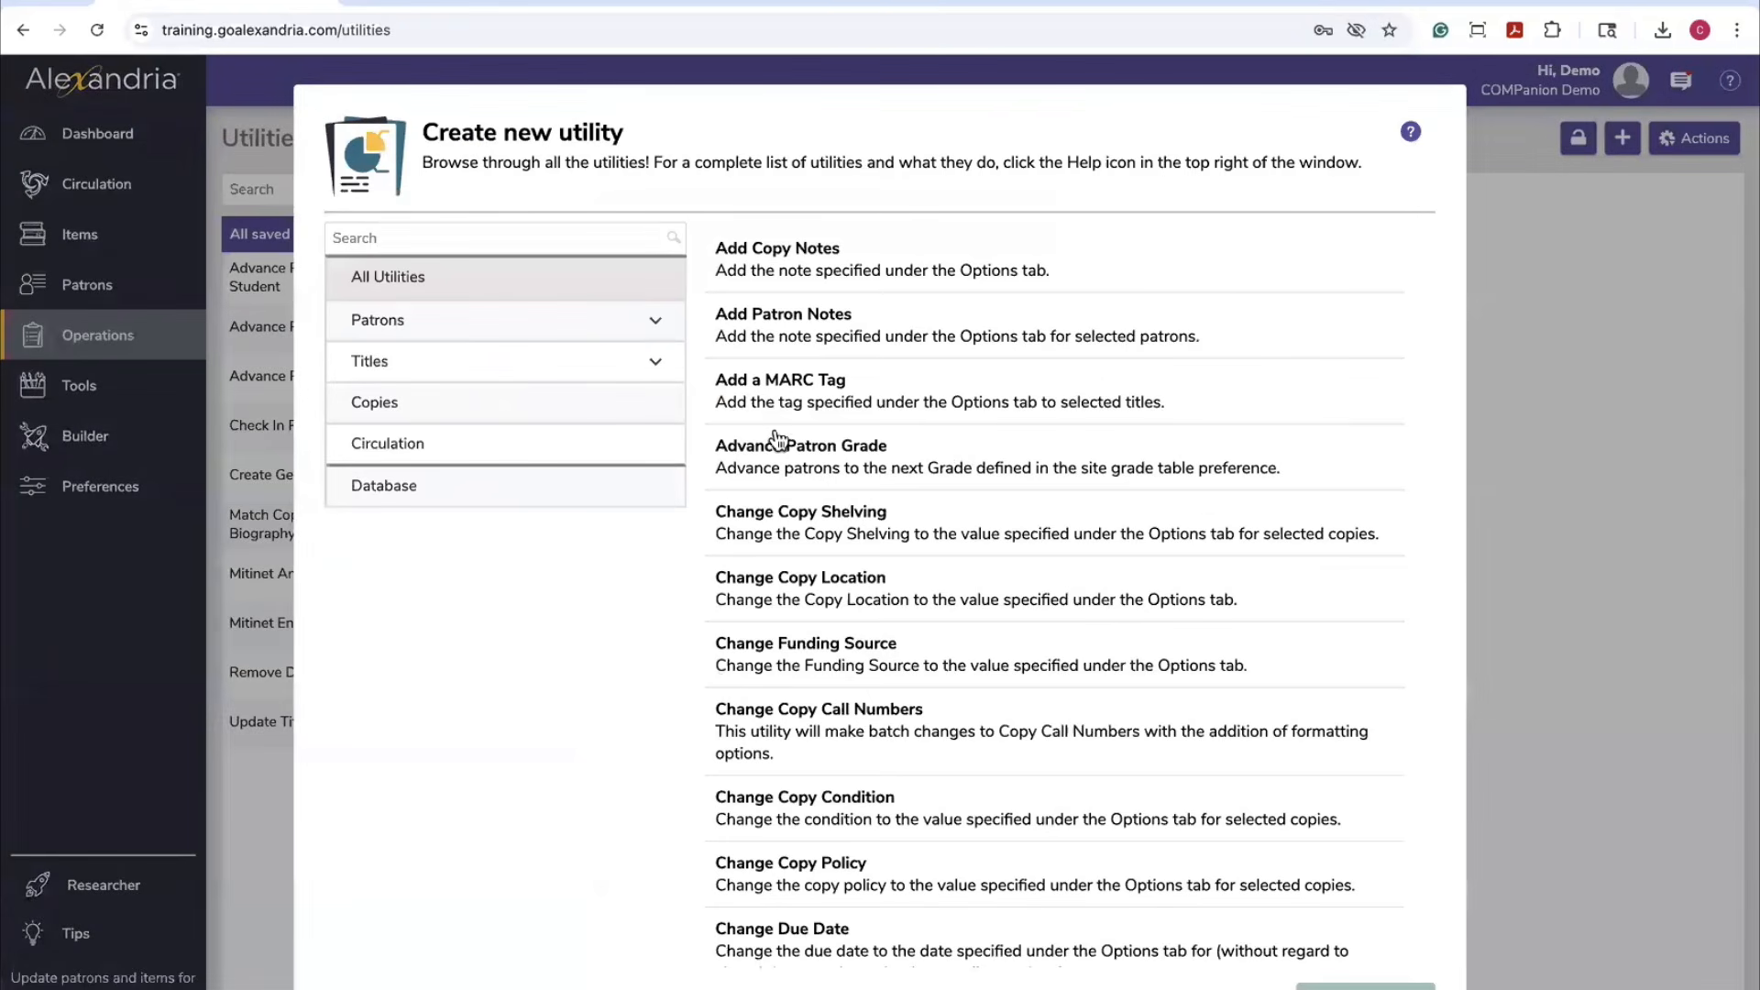
click(505, 420)
scroll(857, 616, down, 7)
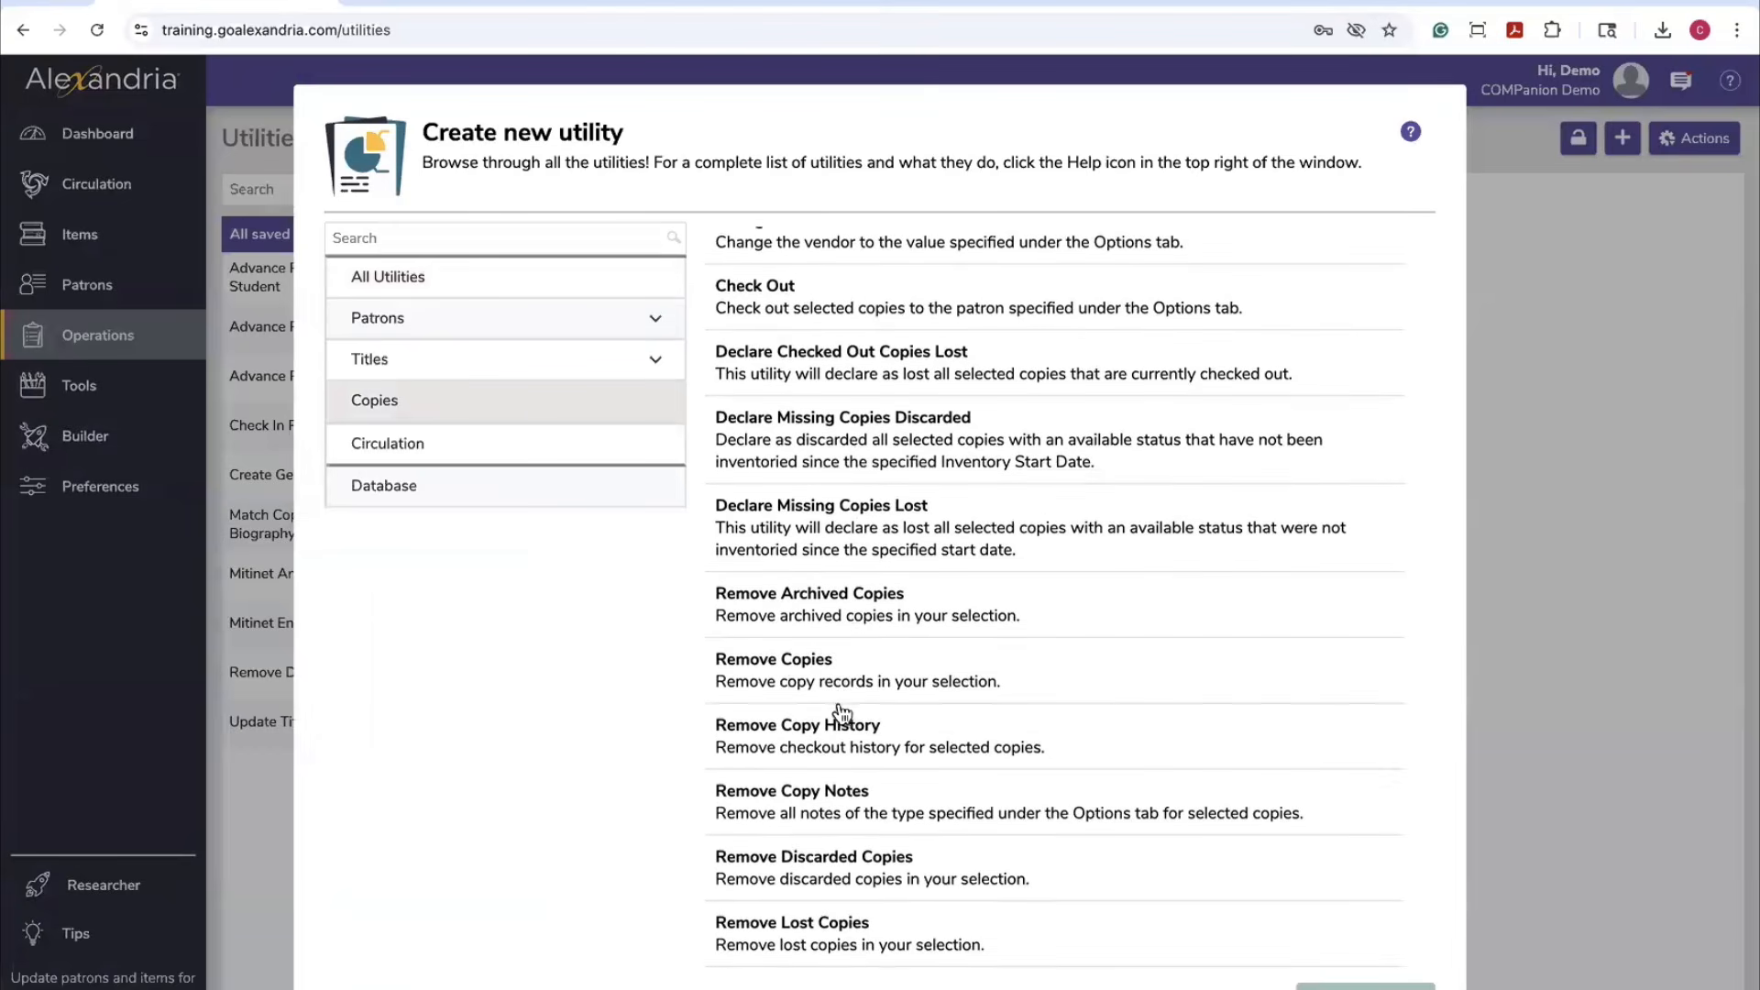
click(861, 942)
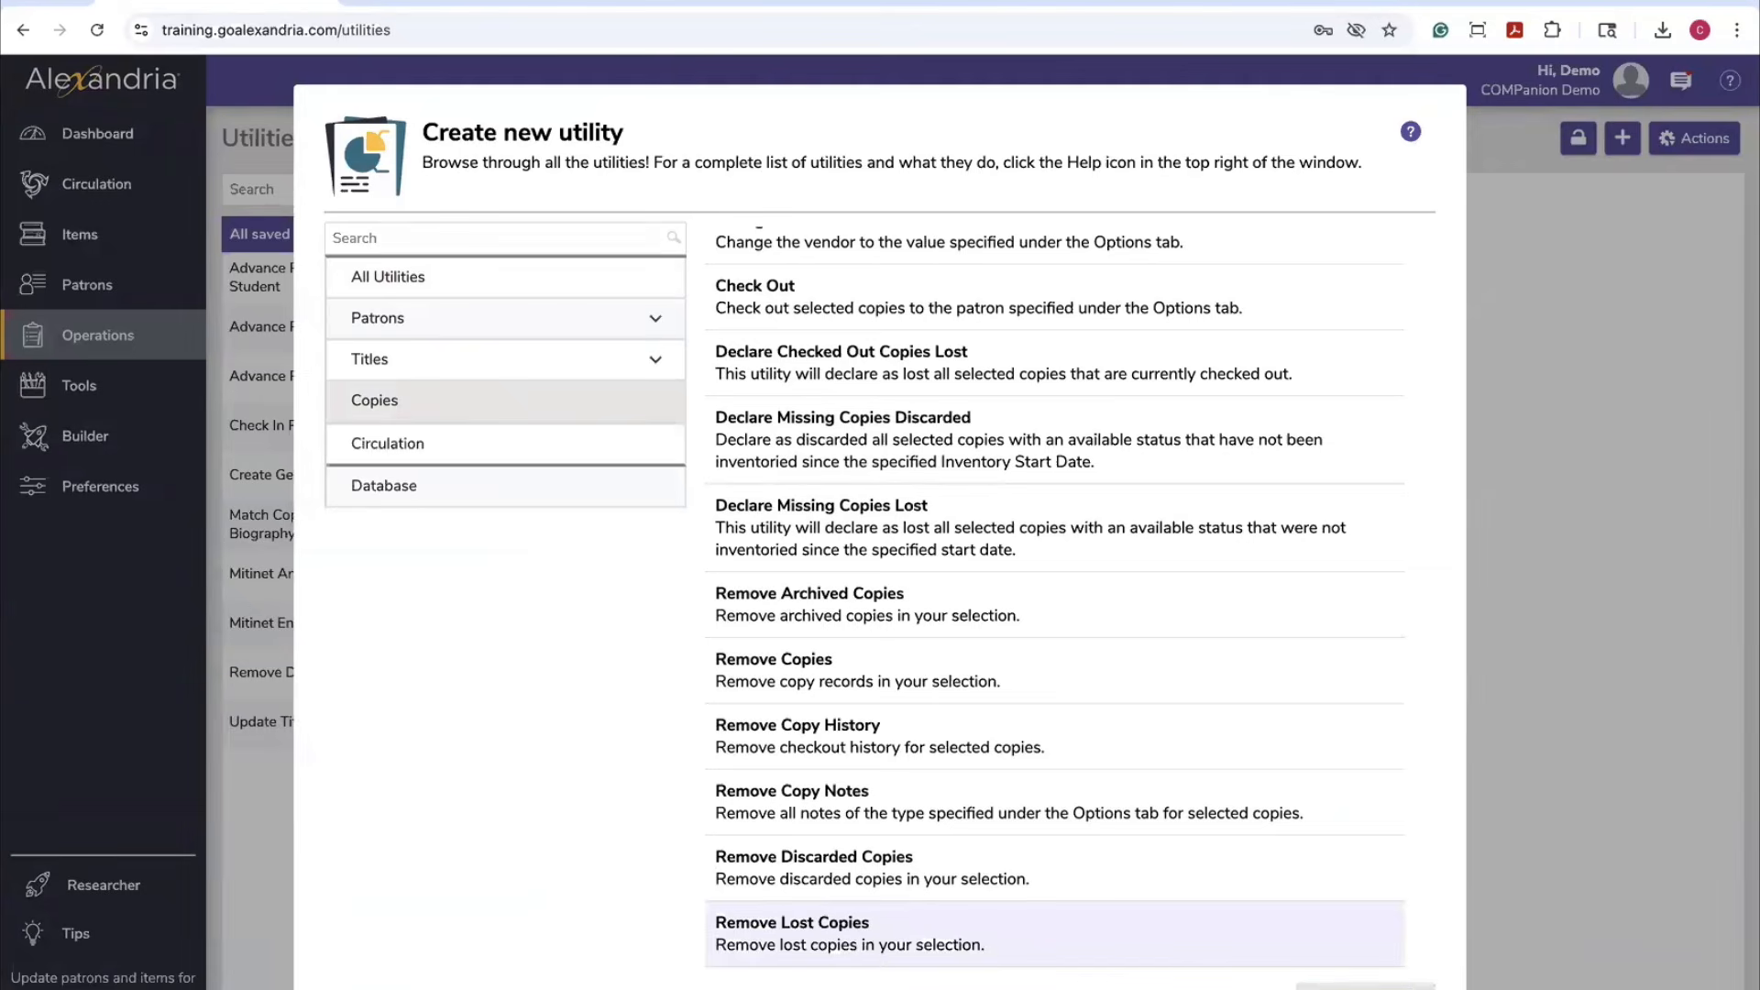
click(1365, 987)
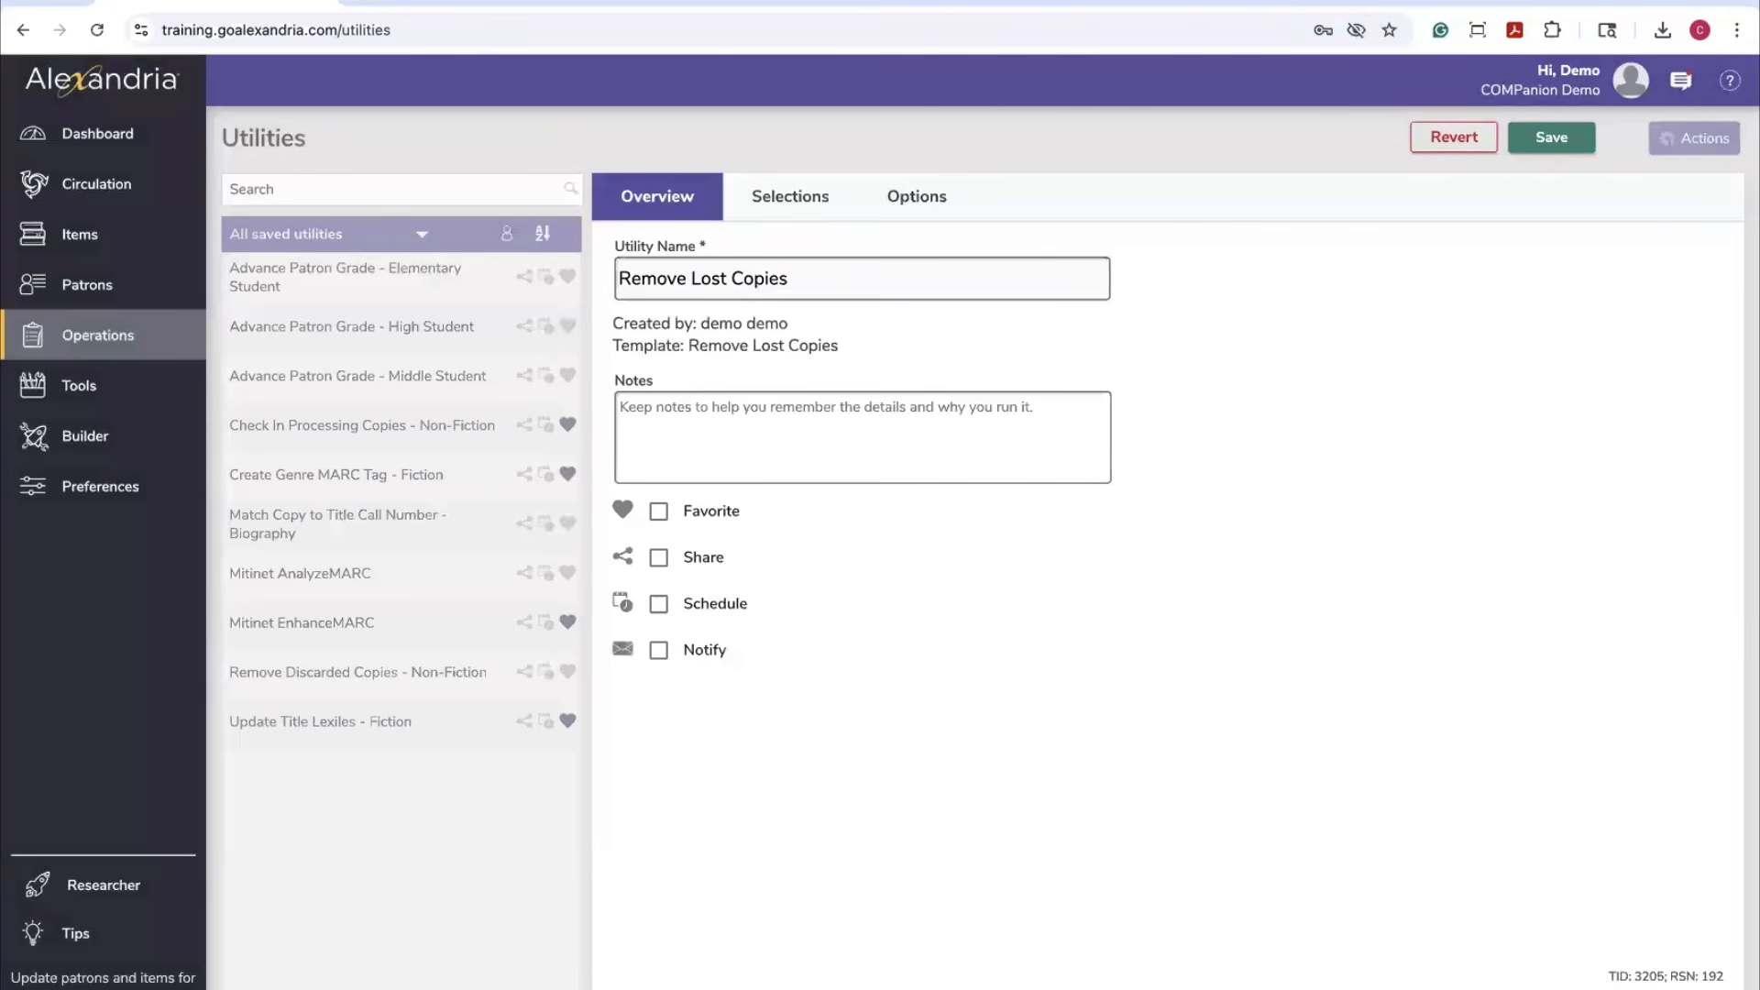
Review the Selections and Options of the new Remove Lost Copies utility, then leave it without saving
click(804, 210)
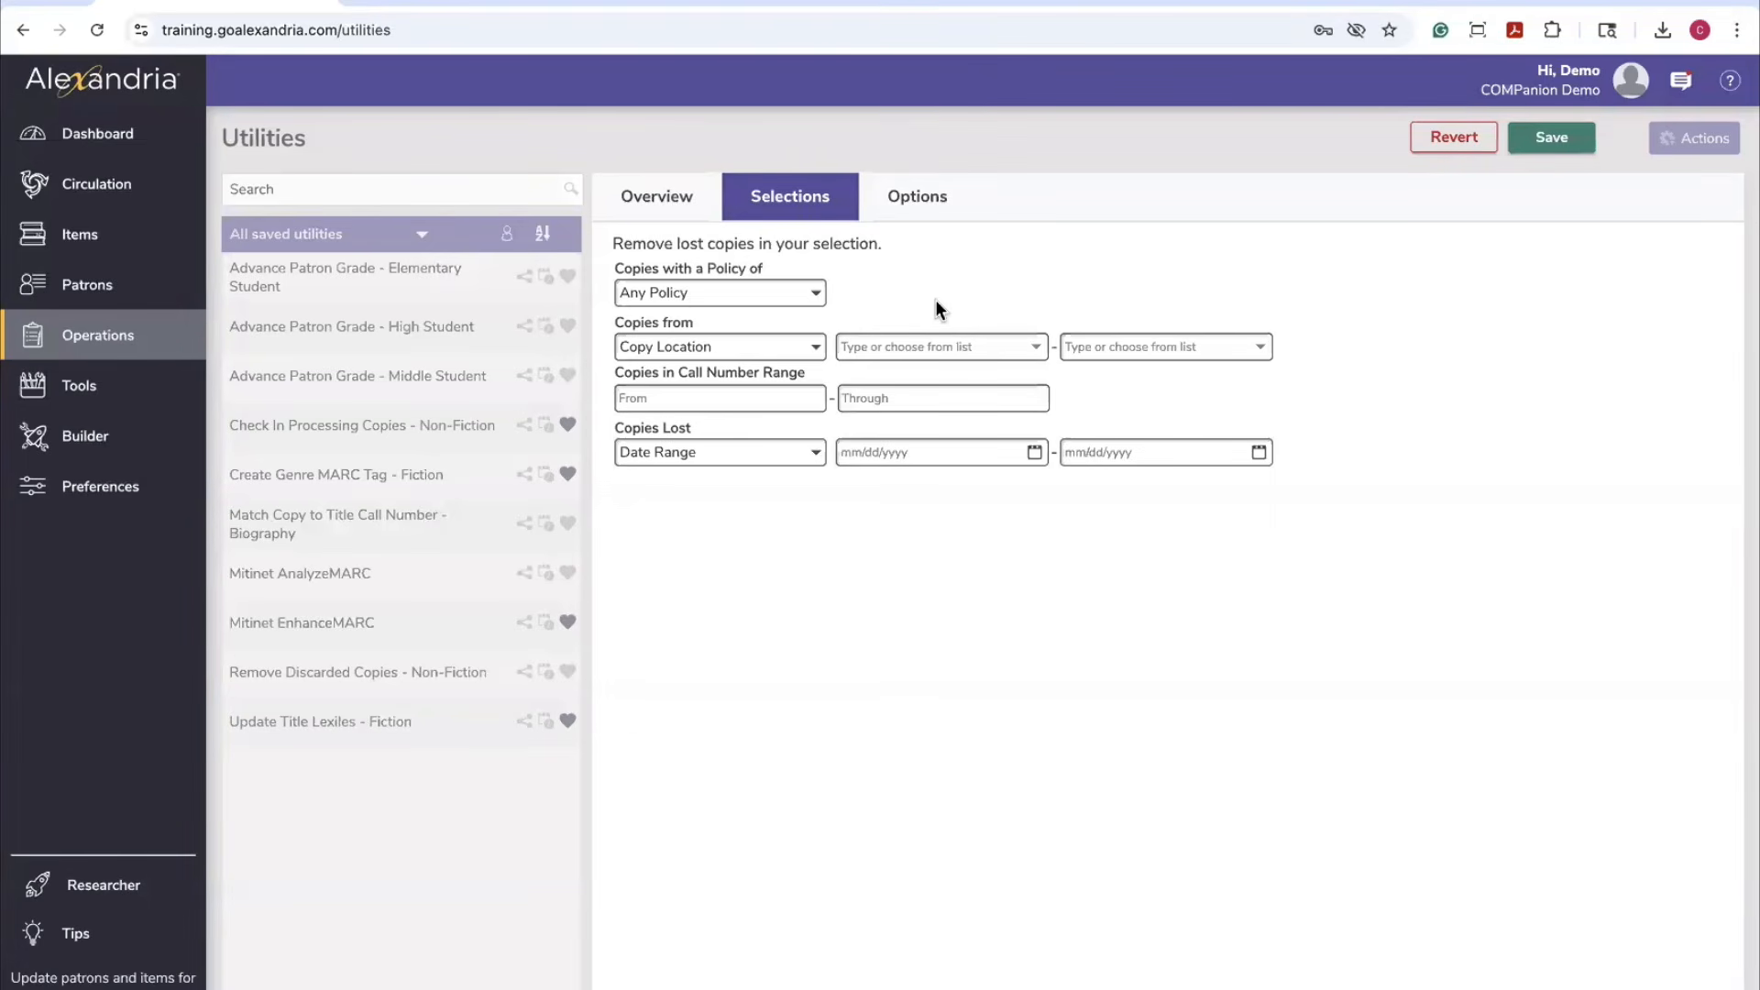
click(928, 218)
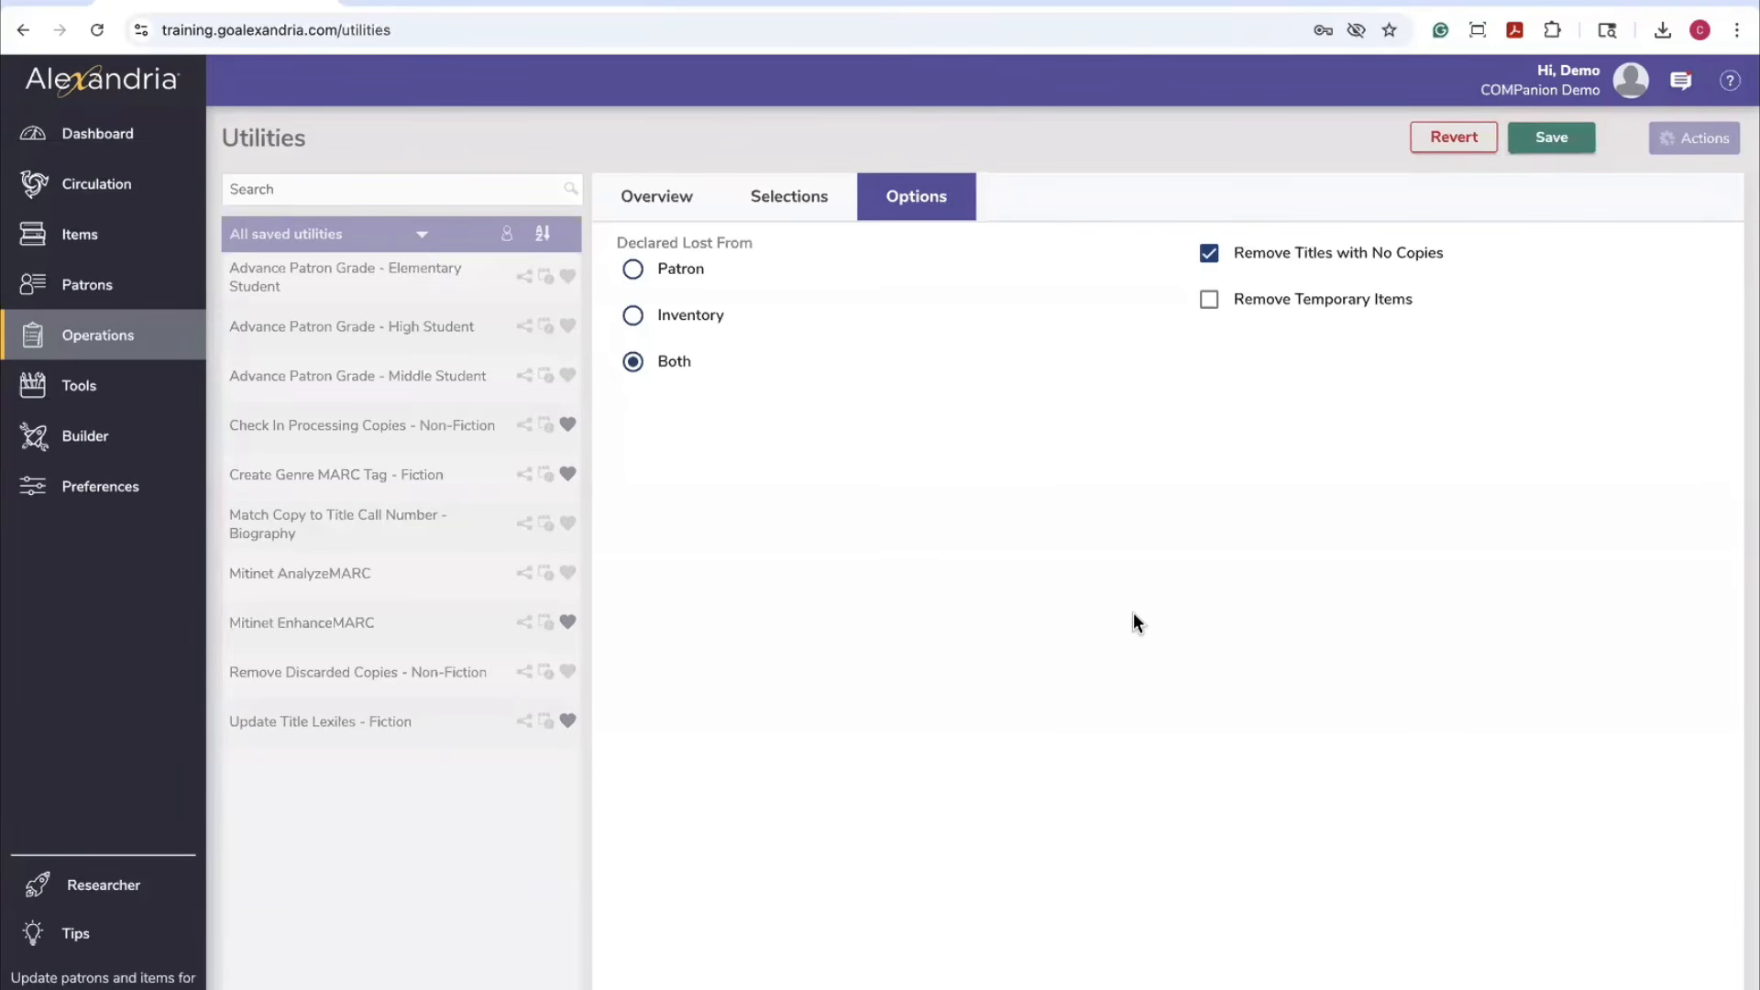
click(129, 229)
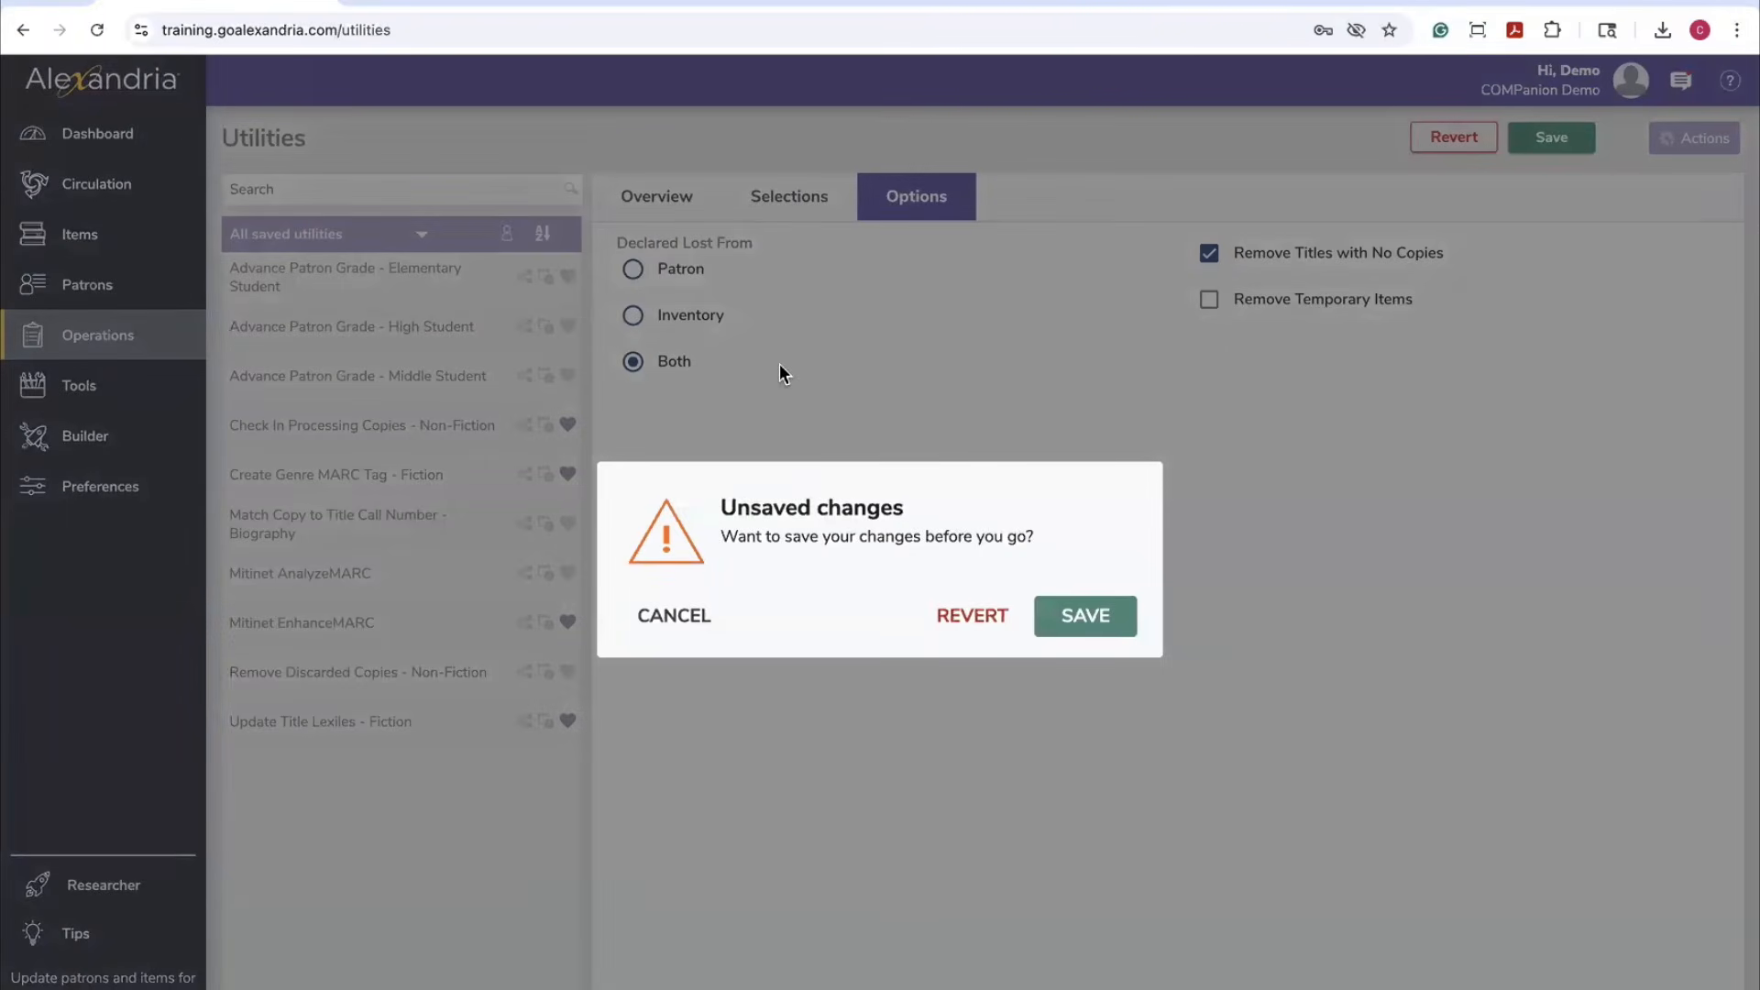
click(972, 614)
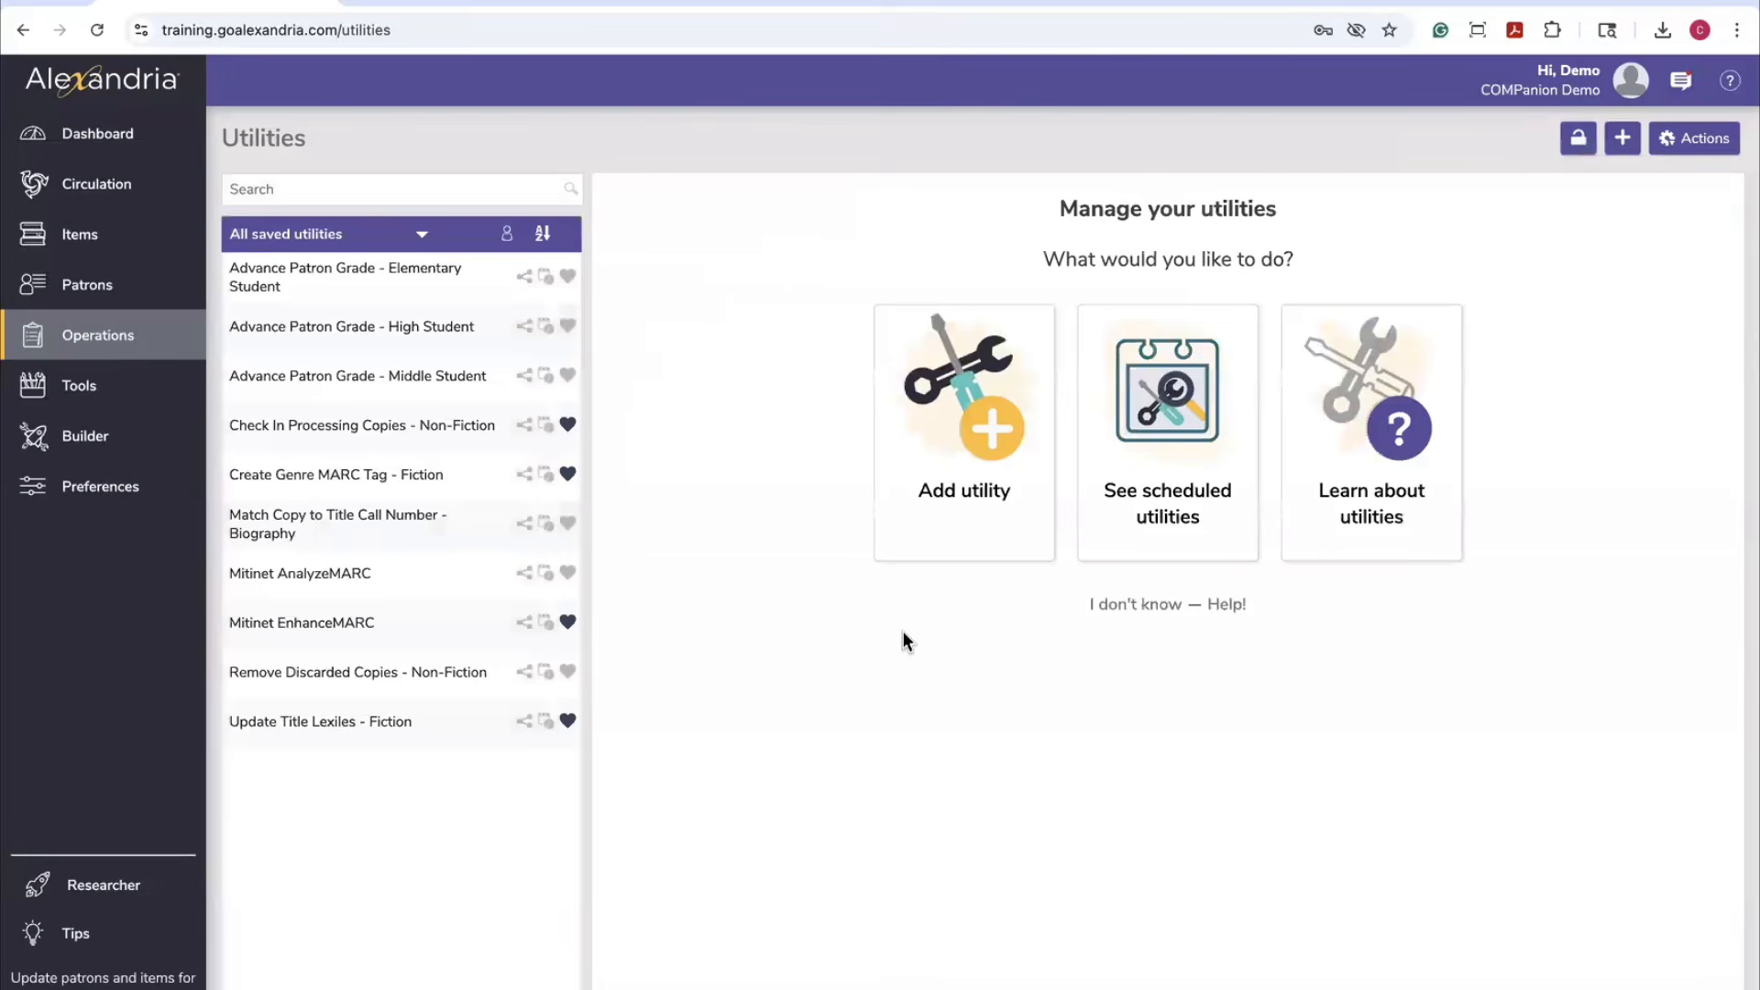
Open the copies of the Inkdeath title in Items and view the copy with barcode 31445
click(92, 236)
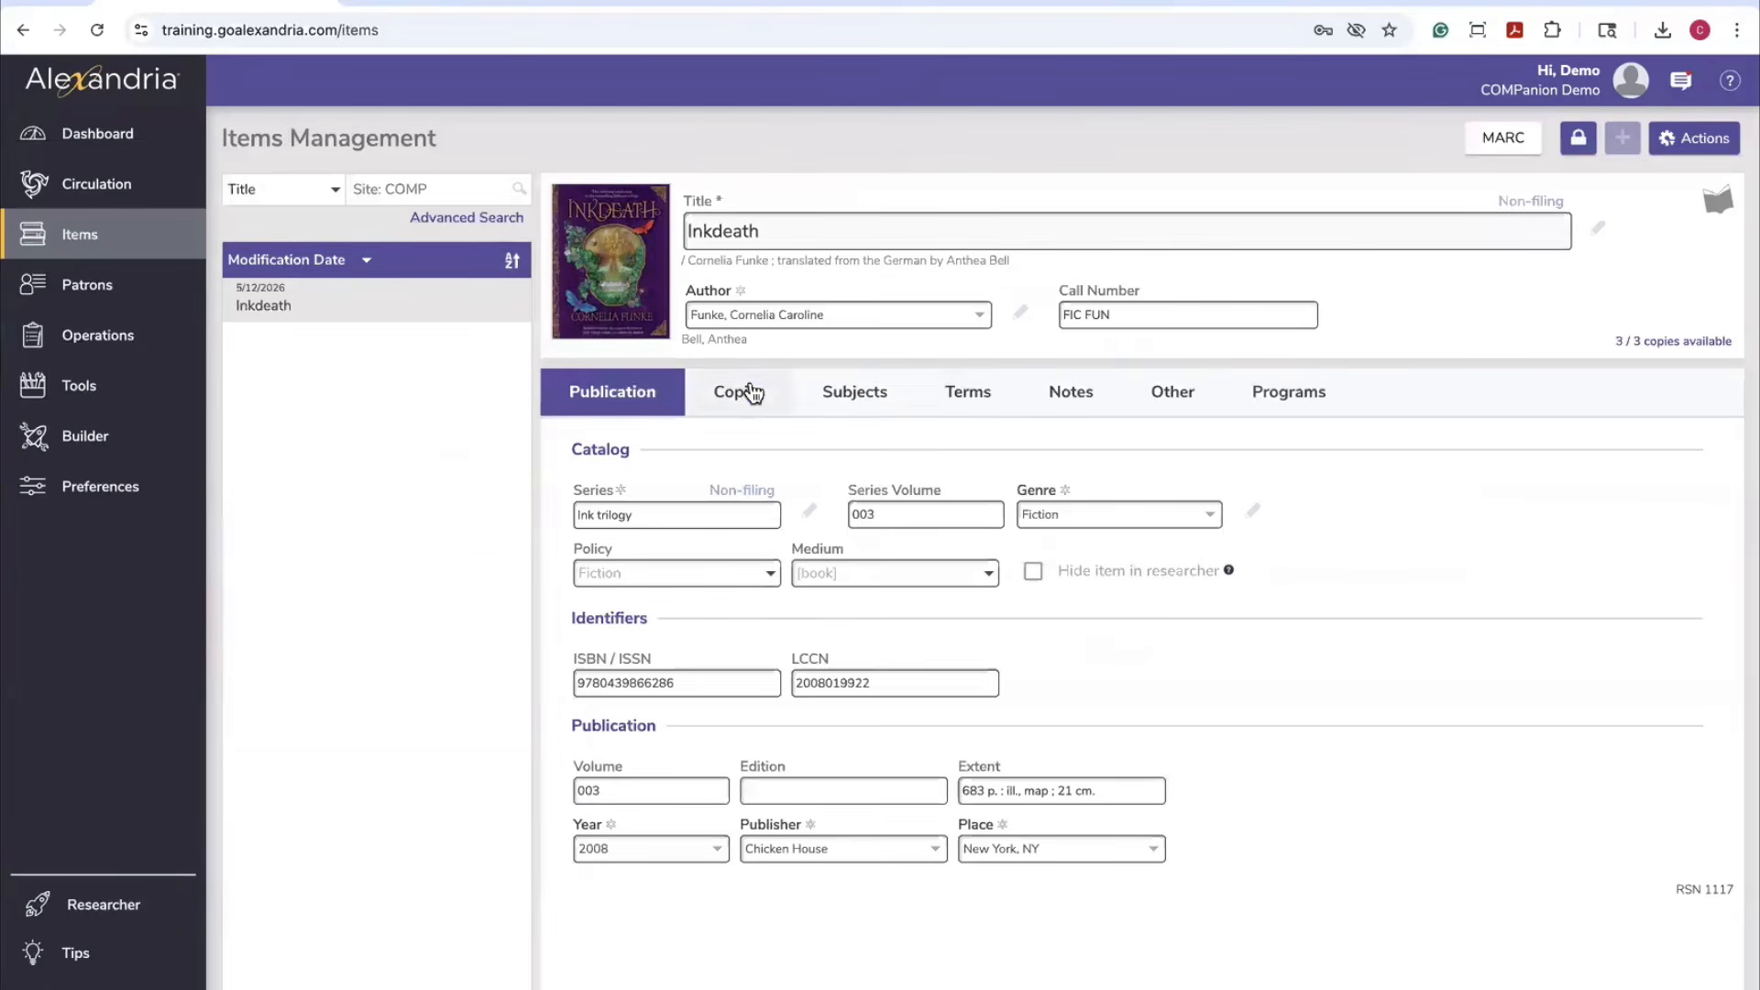
click(750, 393)
text(31445)
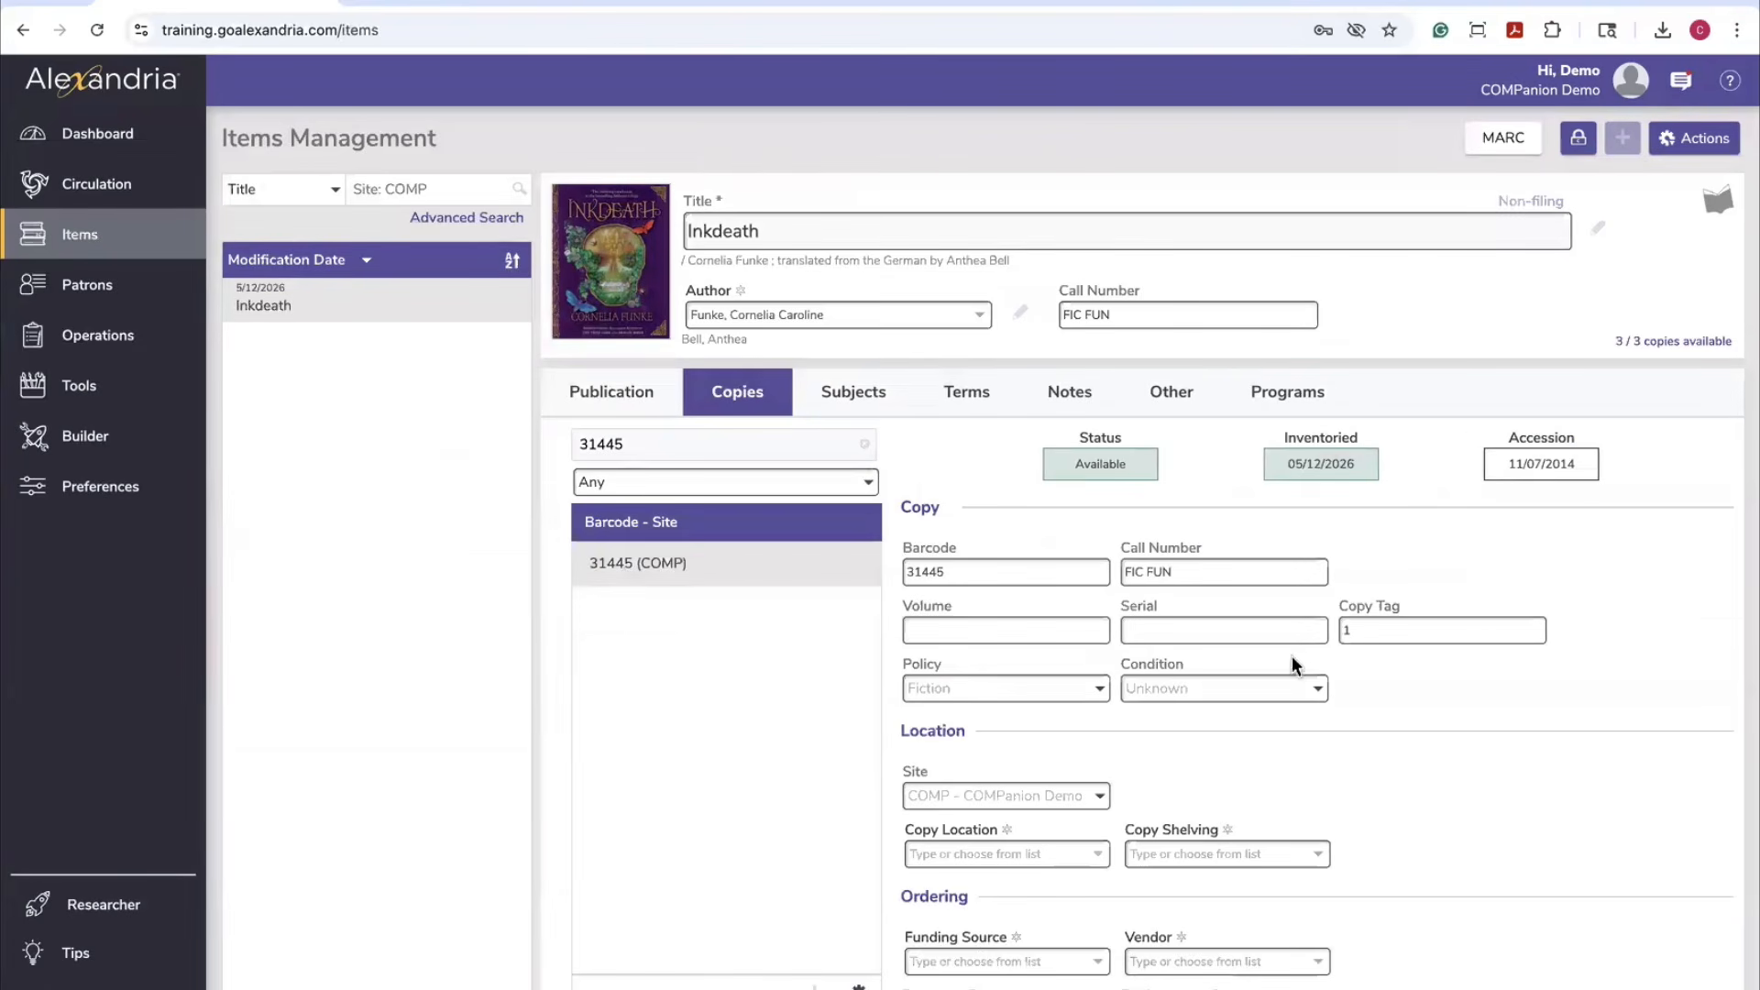
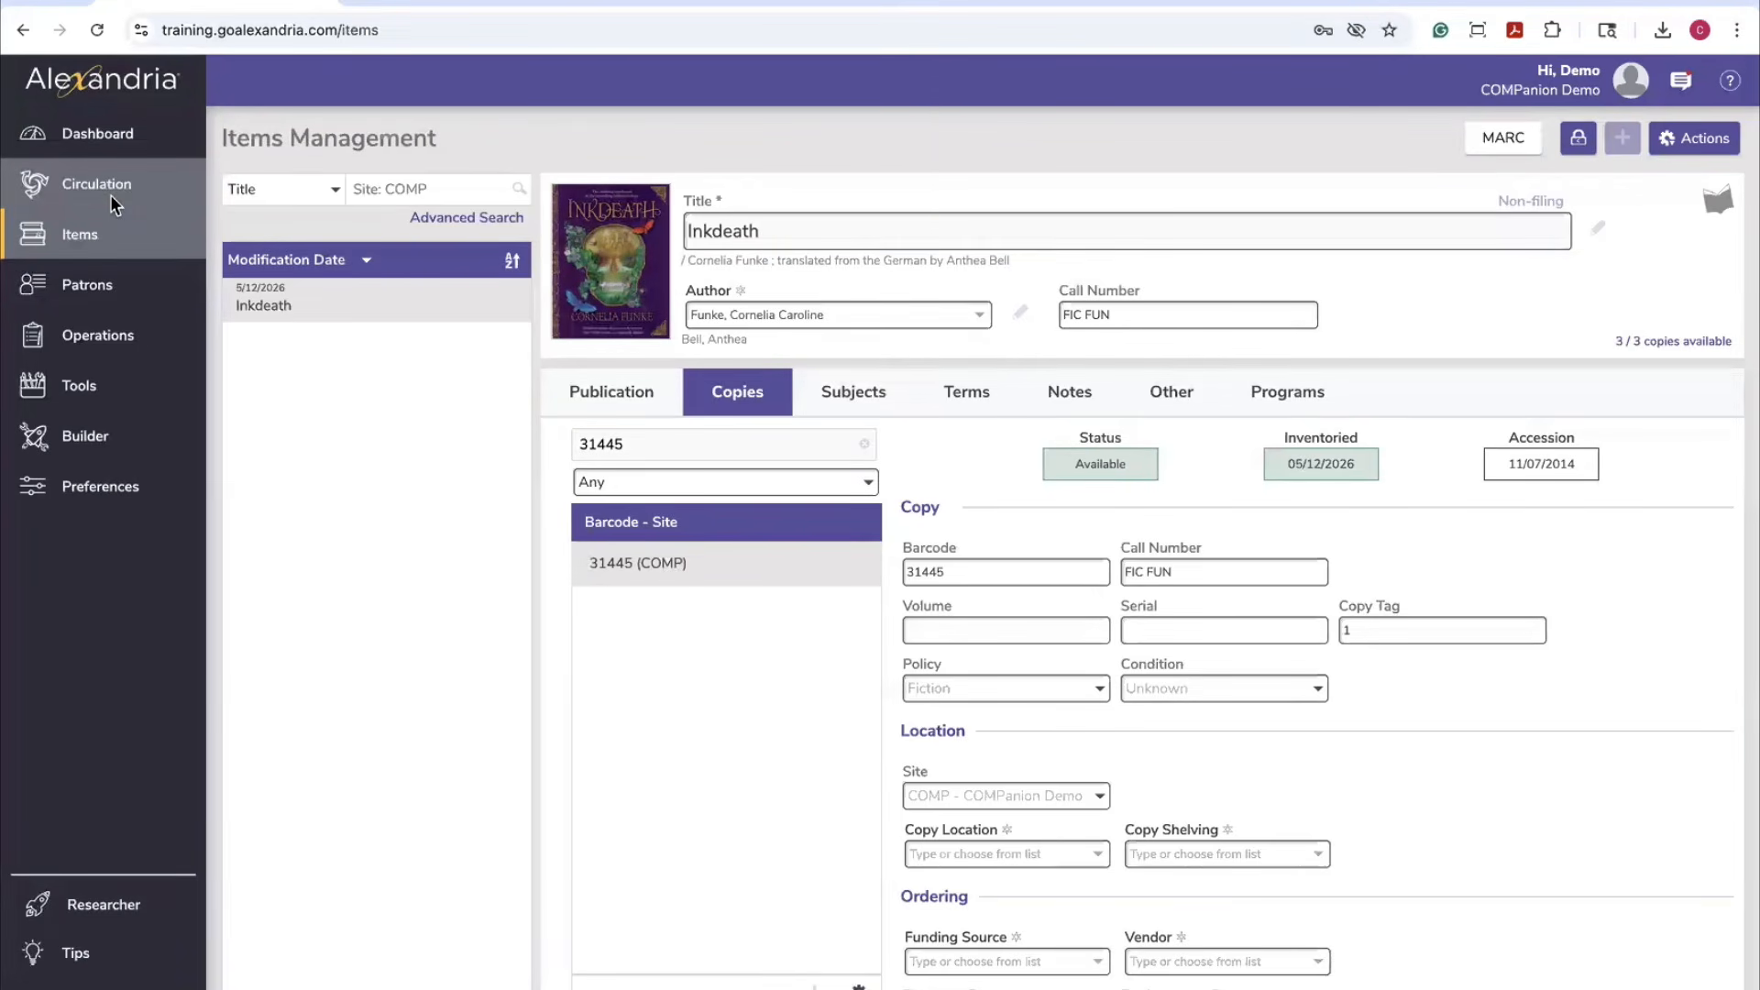
Start Change Copy Location mode in Circulation with the CH command, keeping site COMP and setting the copy location to Equipment Room
click(110, 194)
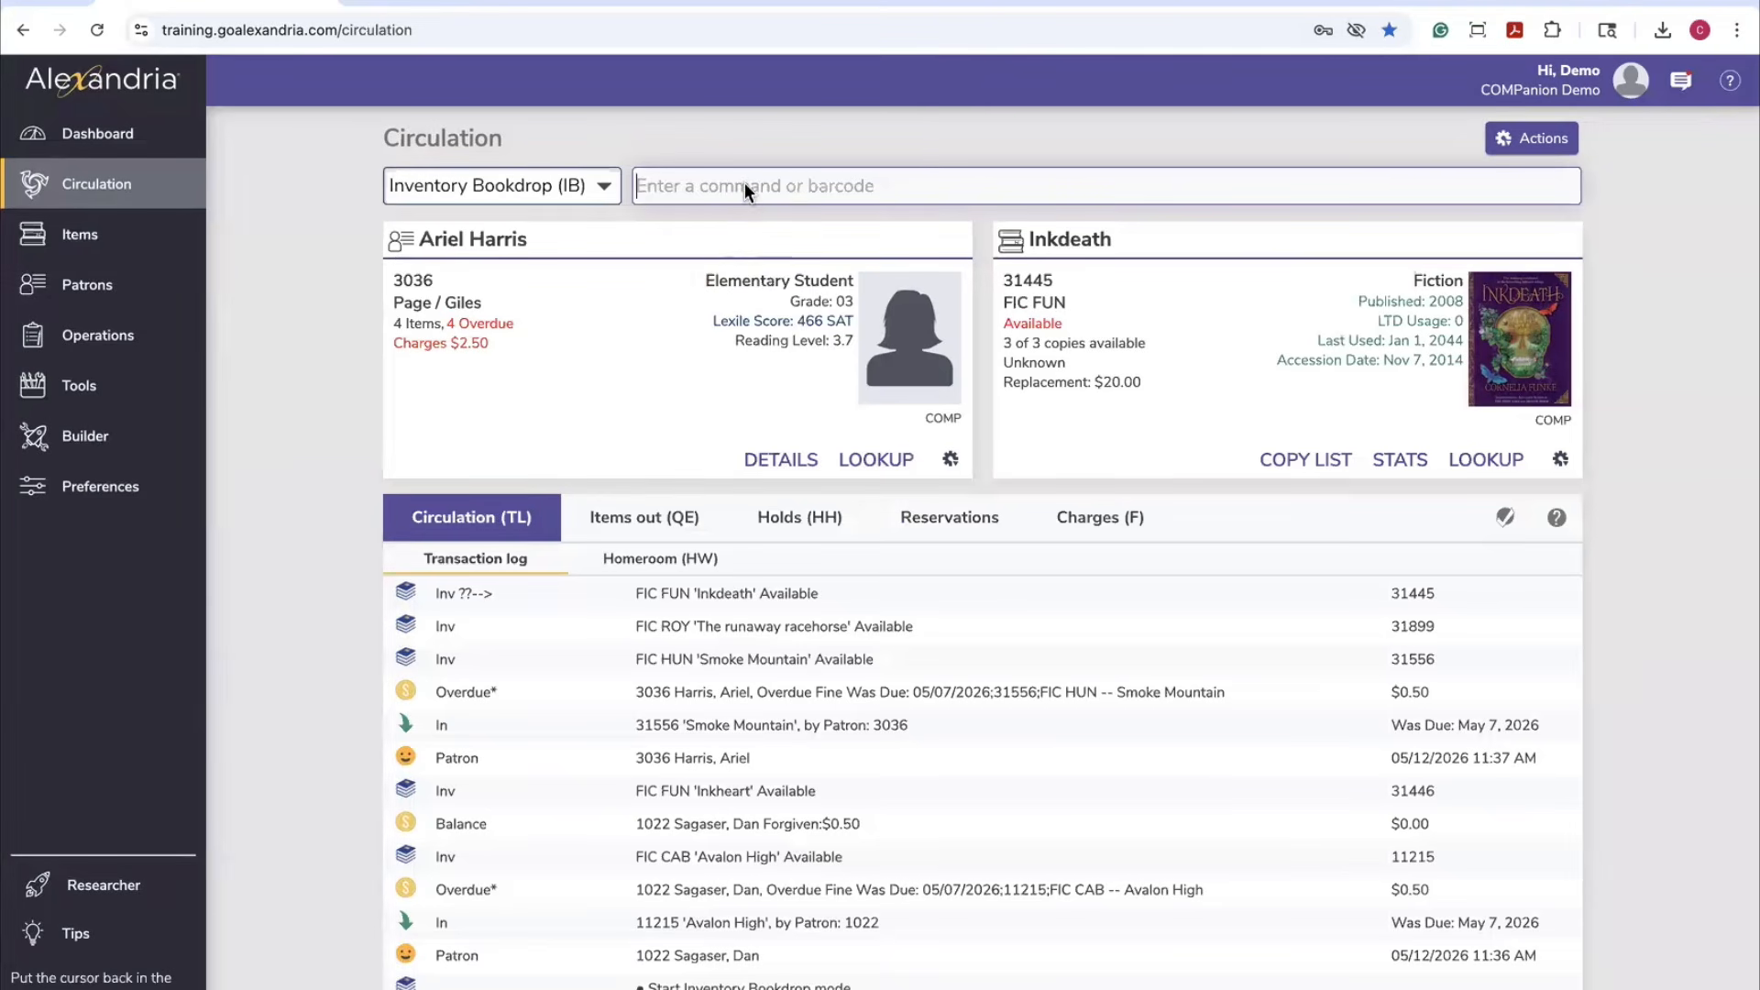
text(CH)
key(Return)
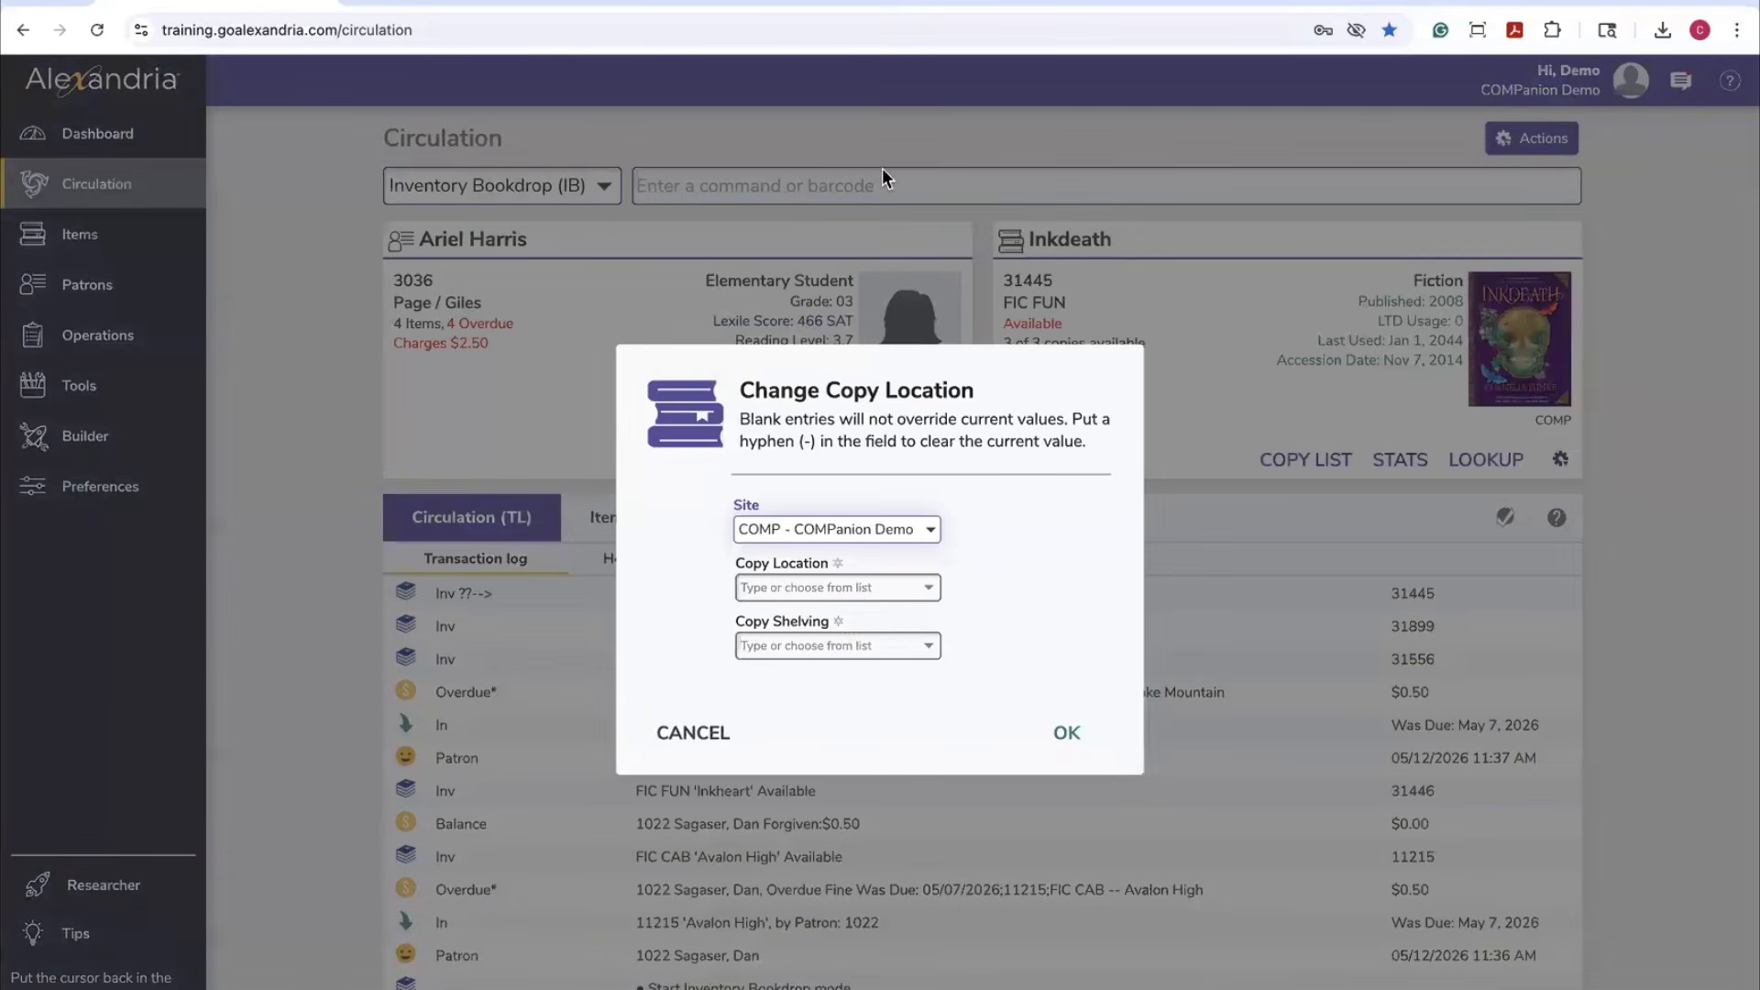
click(887, 591)
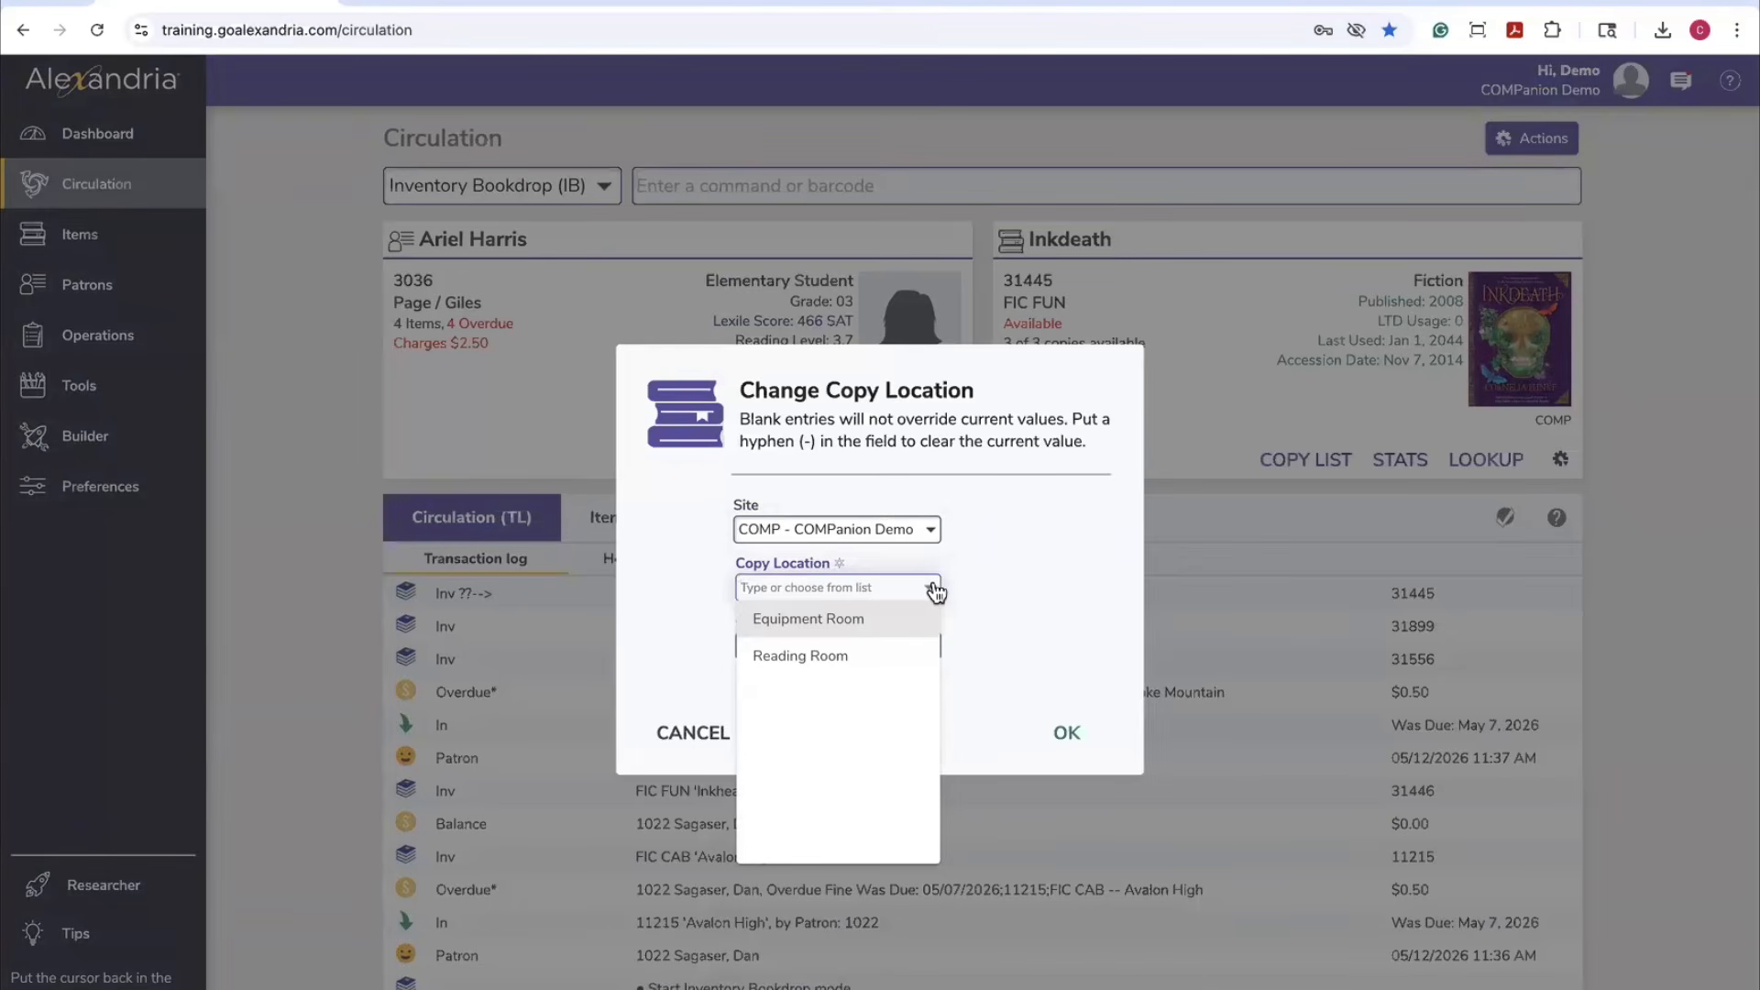
click(843, 623)
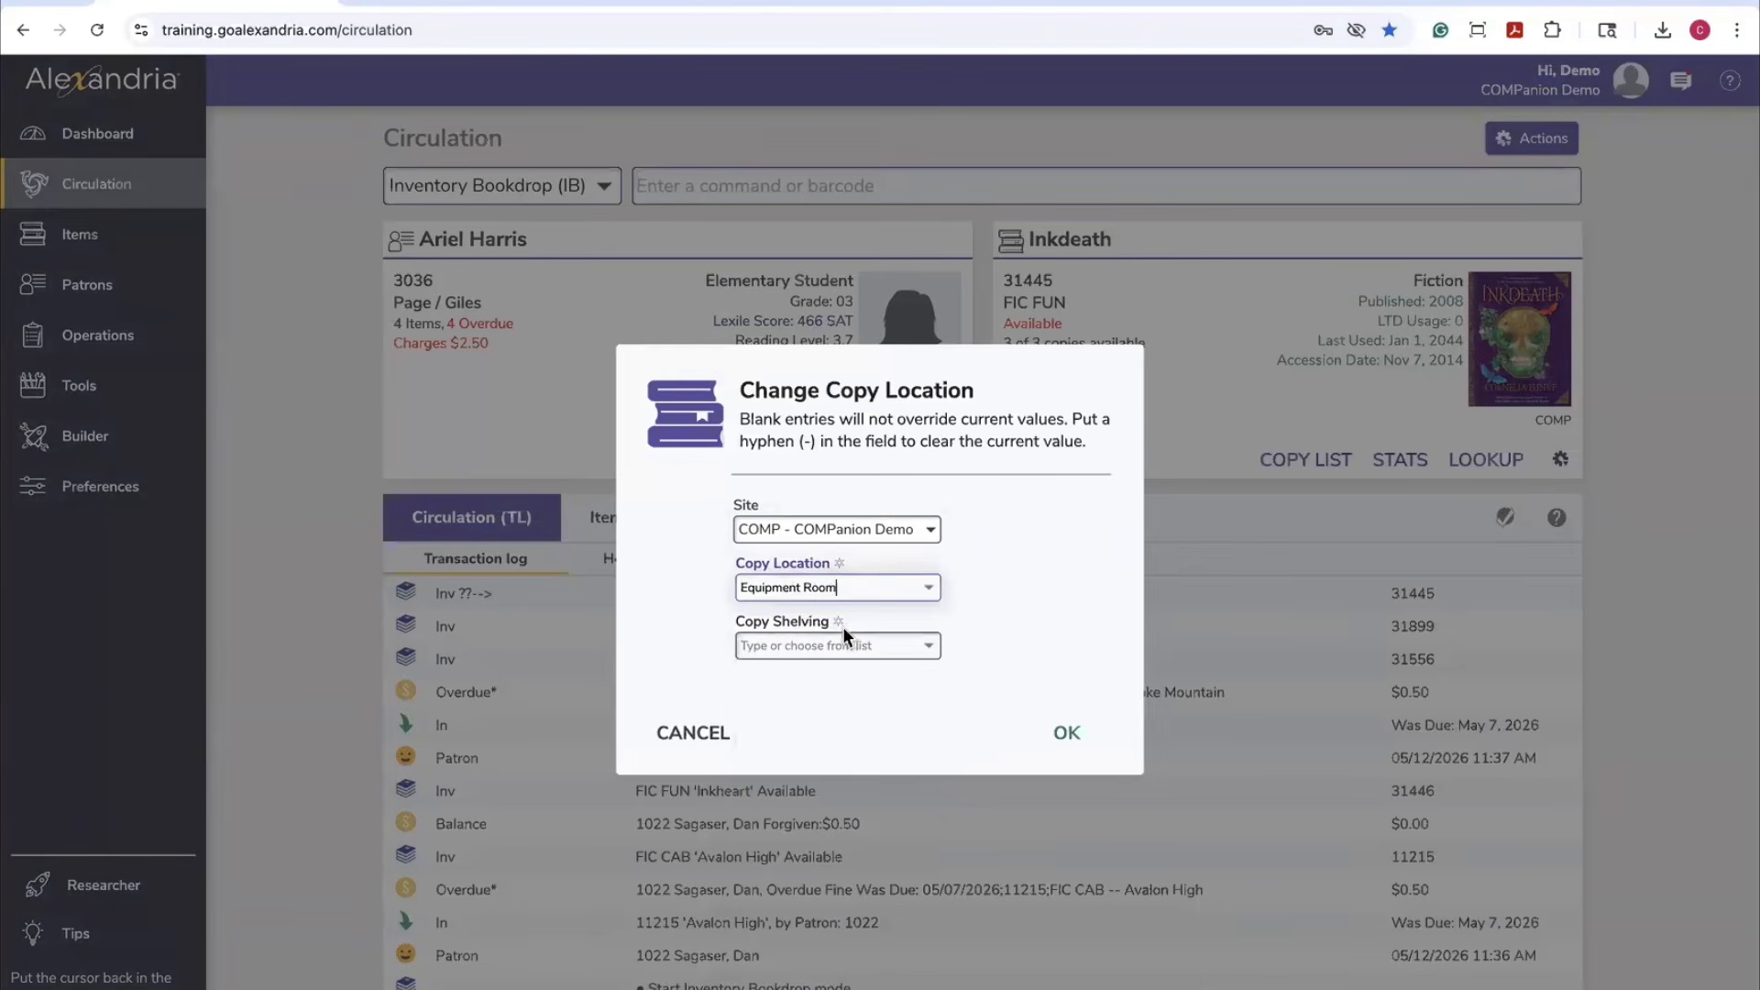
click(1061, 736)
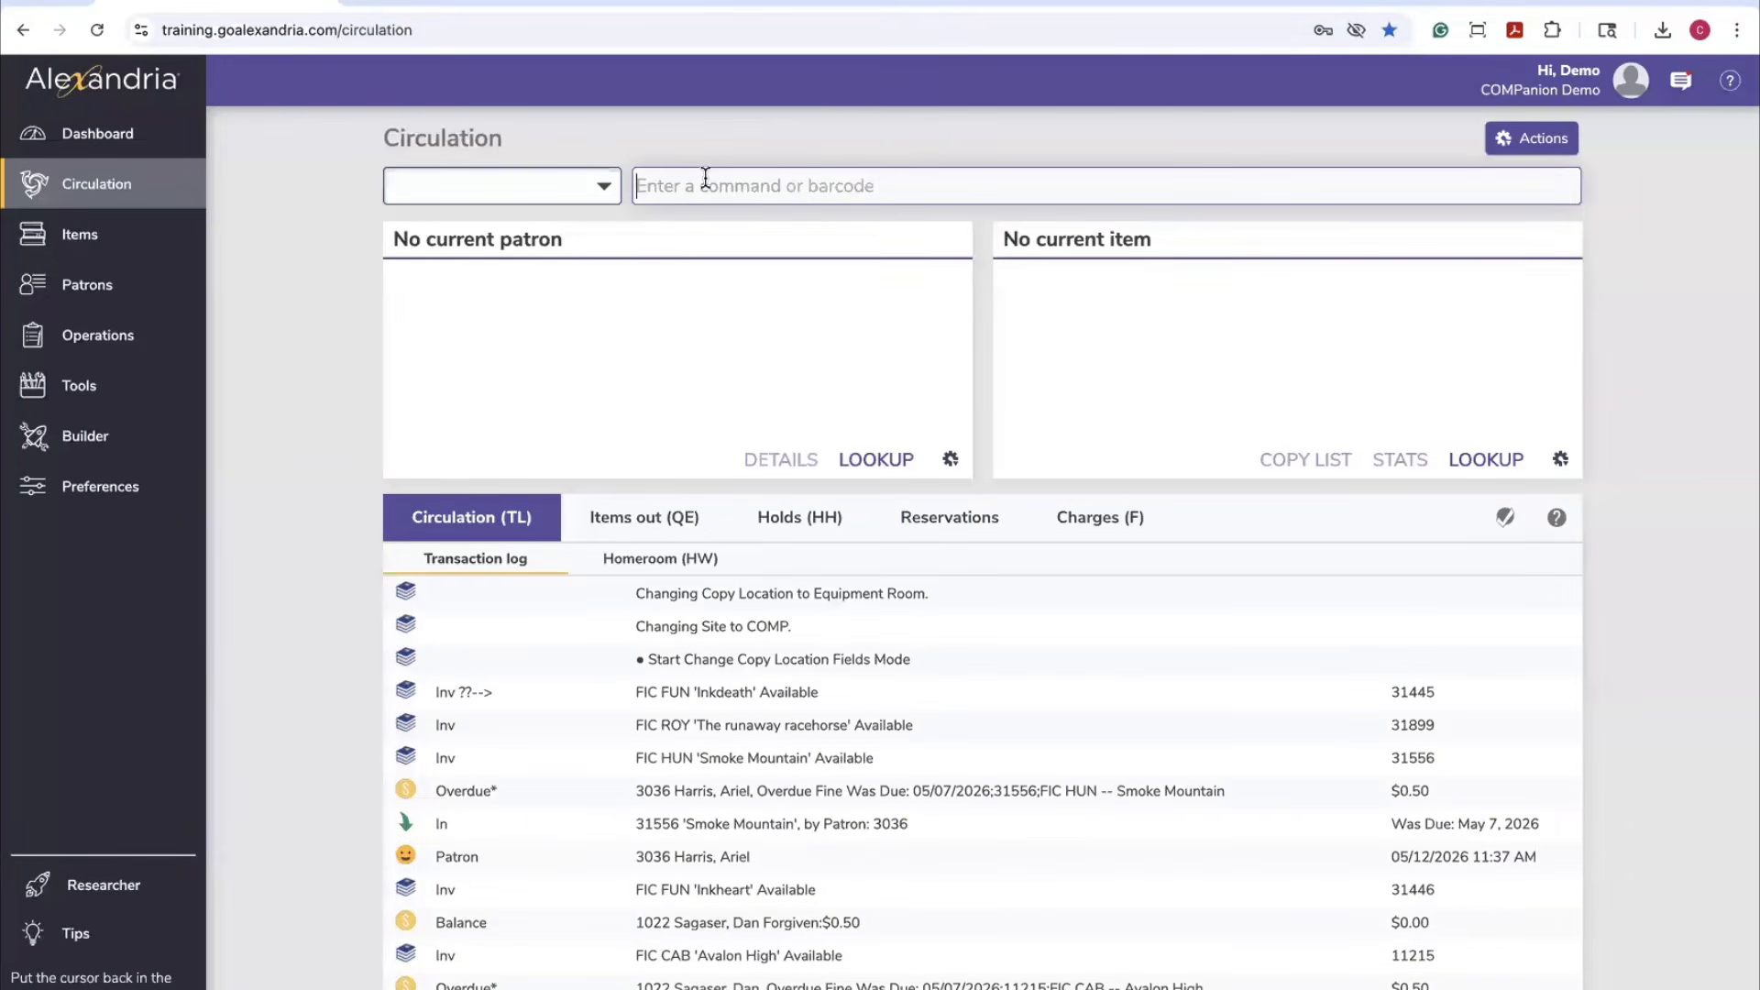
Apply the location change to the copy with barcode 31123 and open its item record
text(31123)
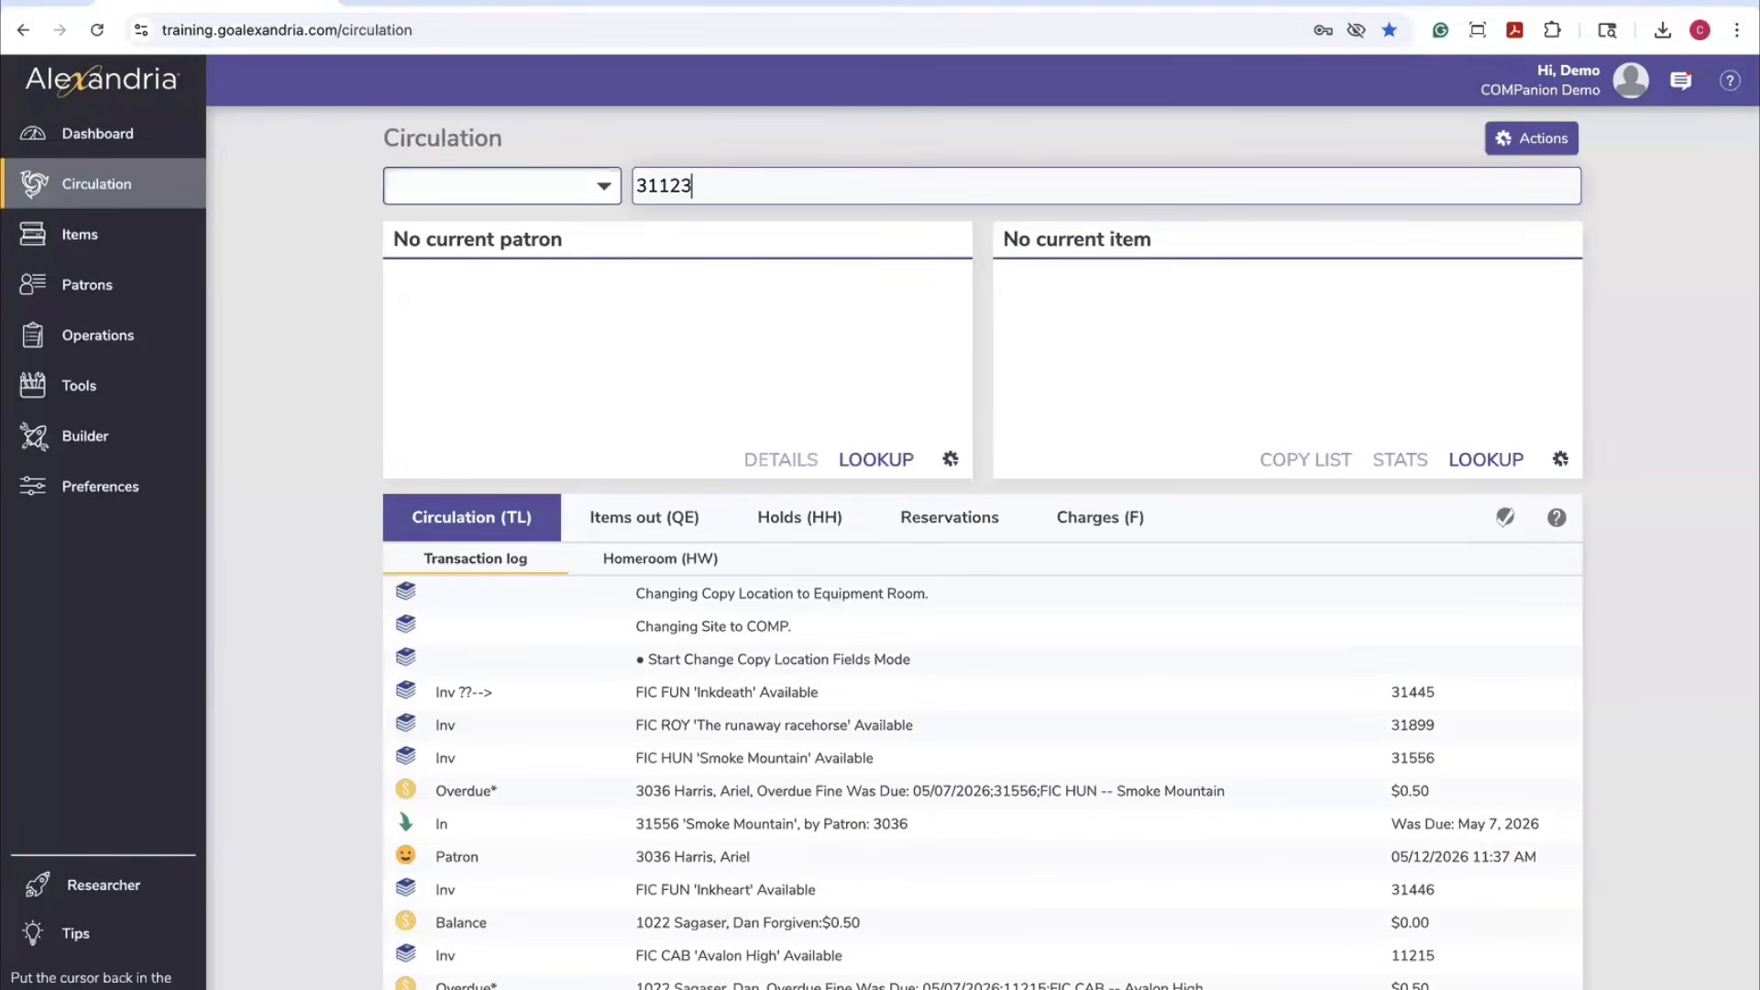
key(Return)
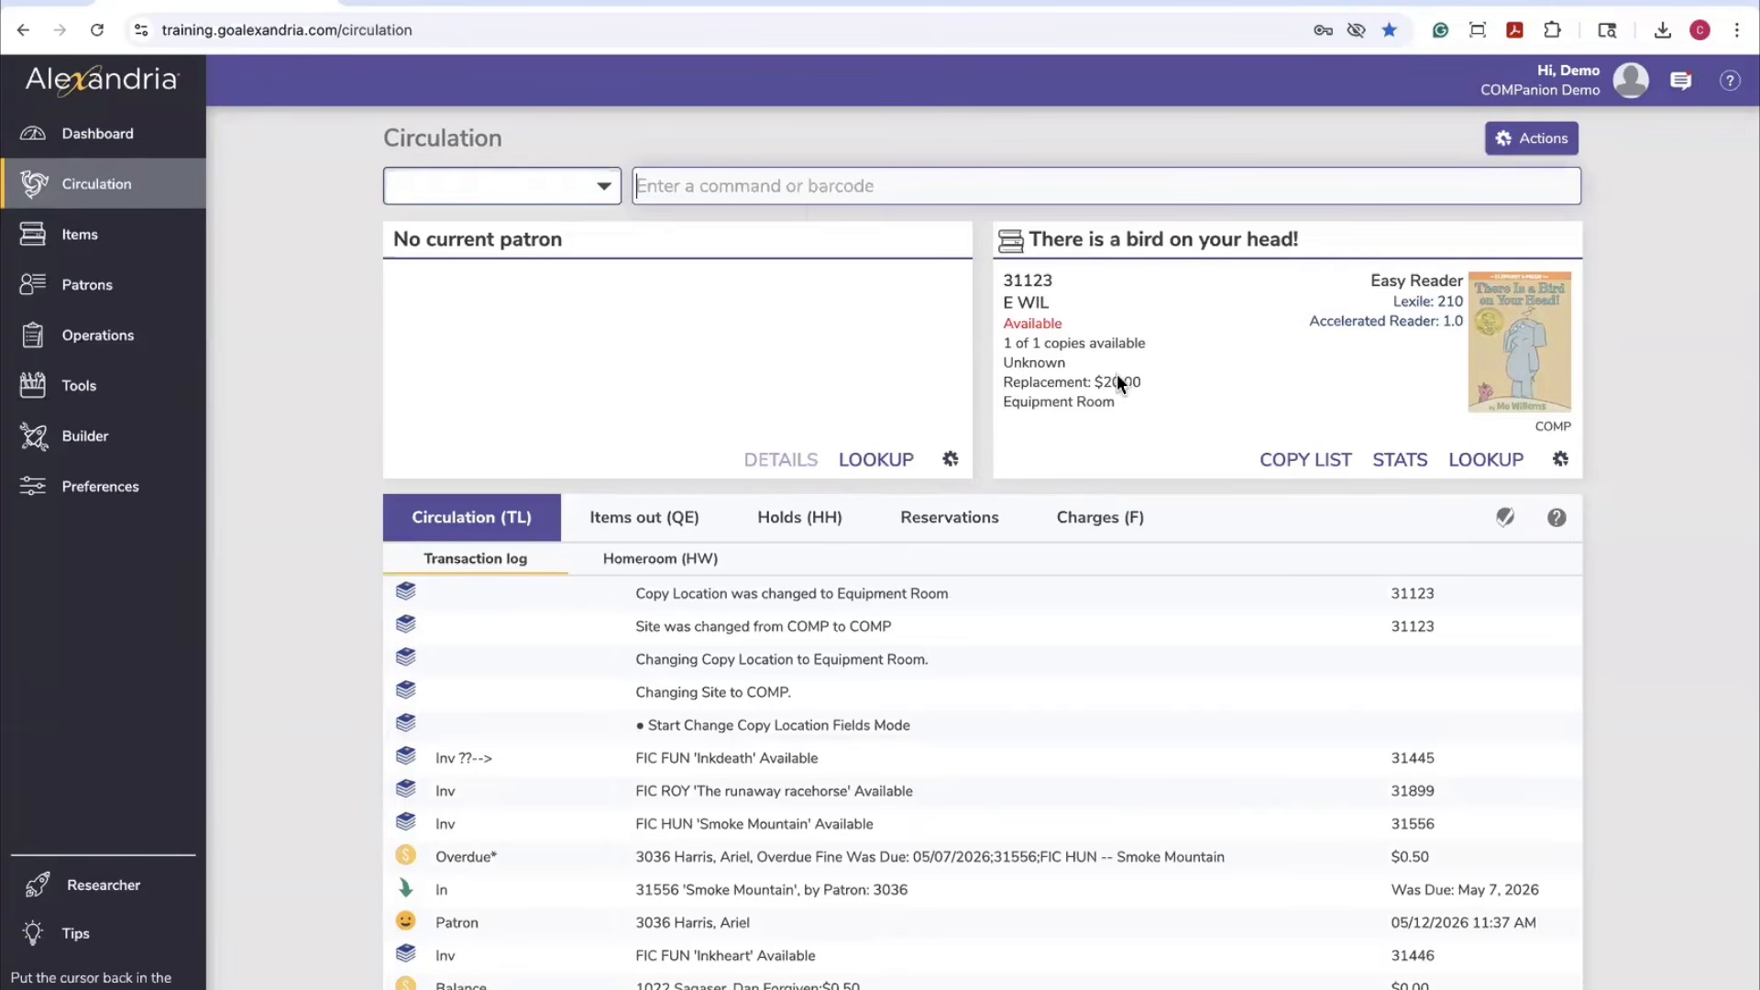
click(1119, 242)
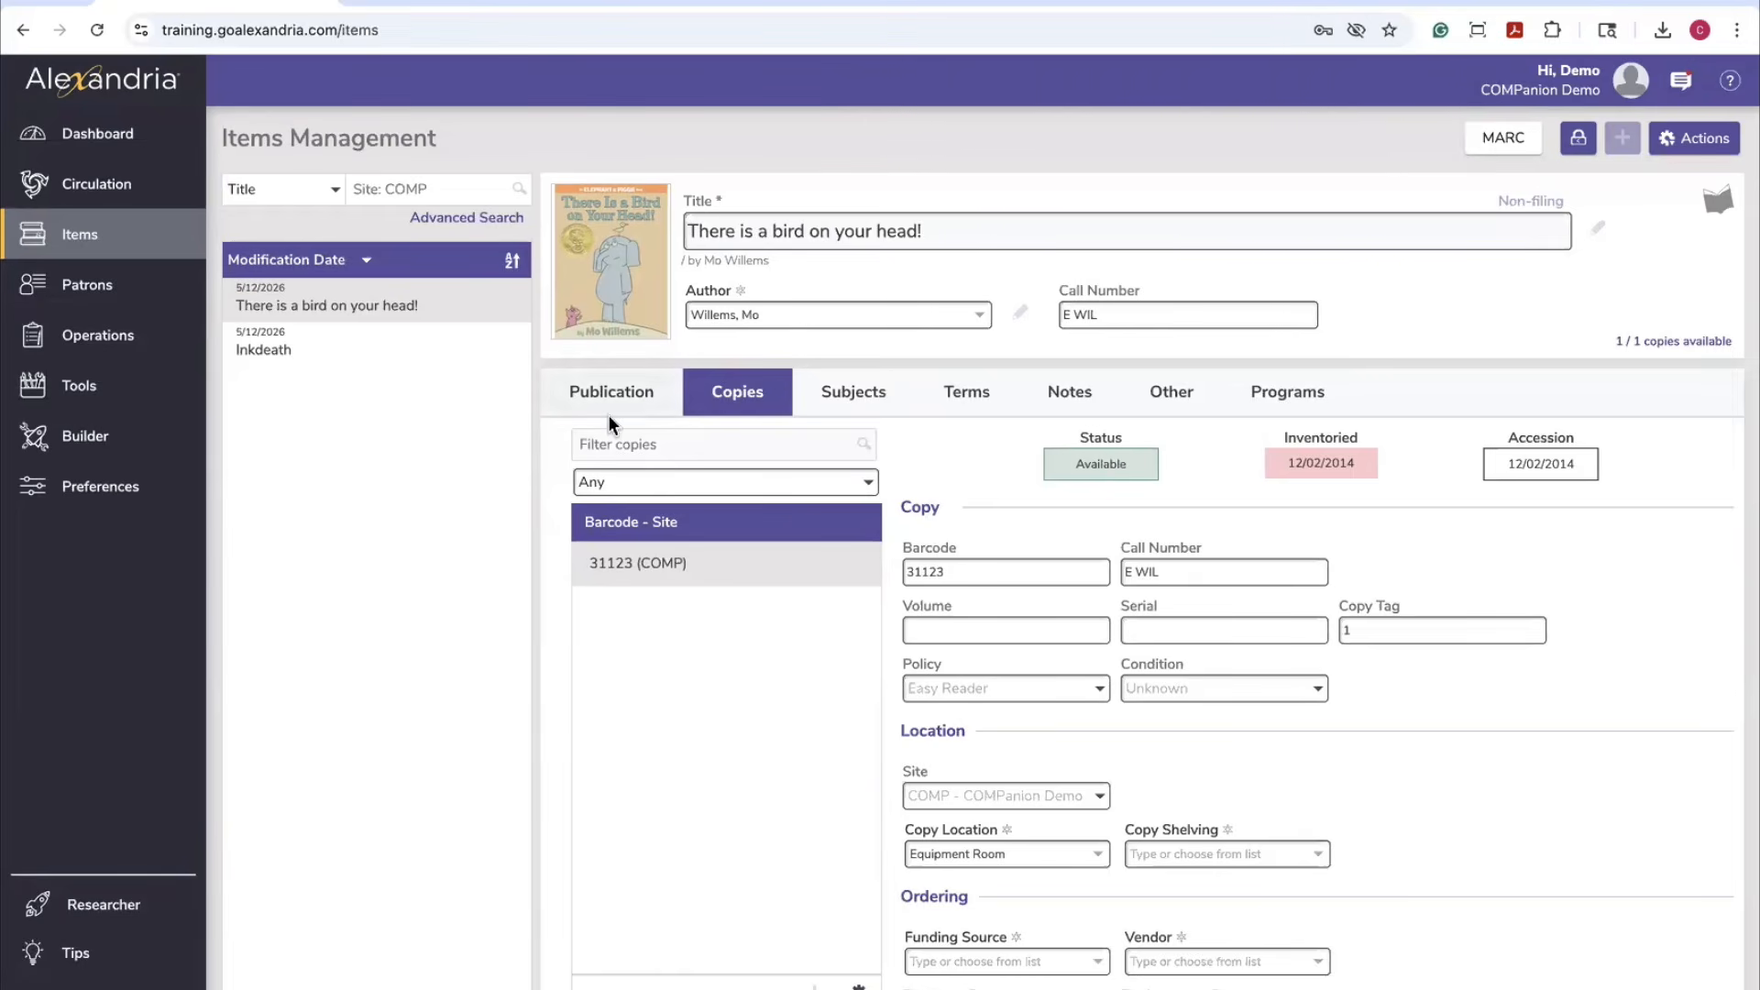
Open Authority Control in Tools and display the Copy Location terms of the Copy category
click(123, 385)
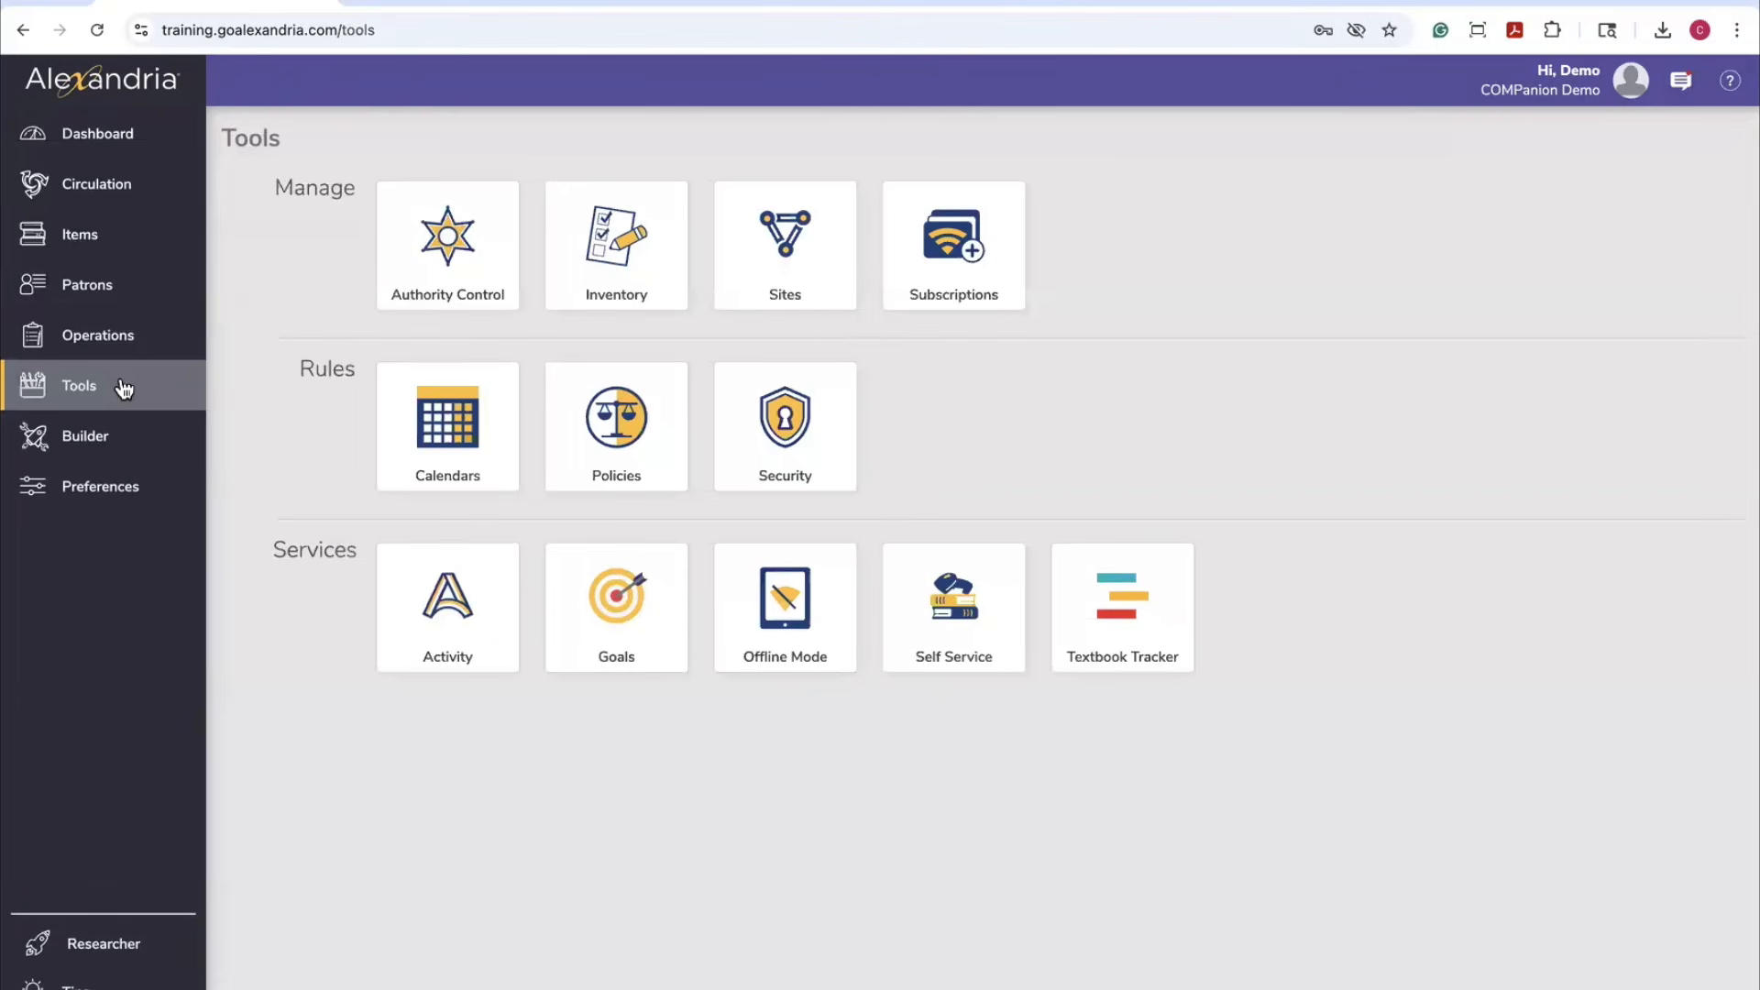
click(450, 263)
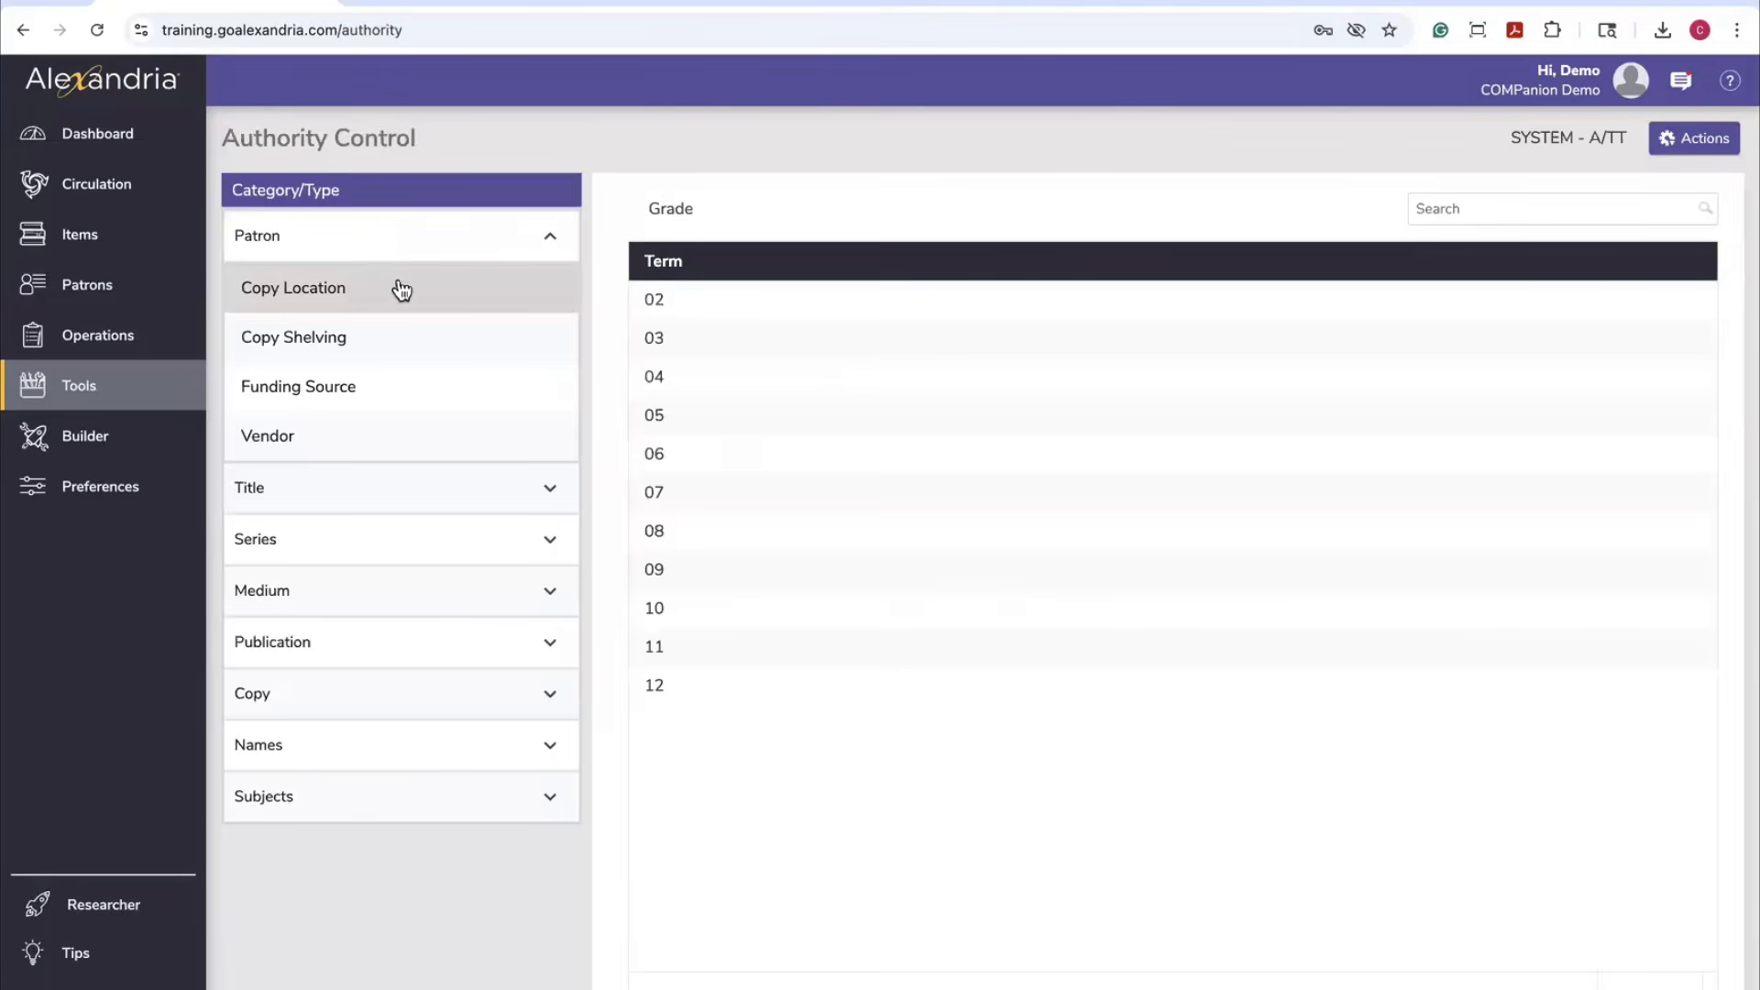
click(383, 236)
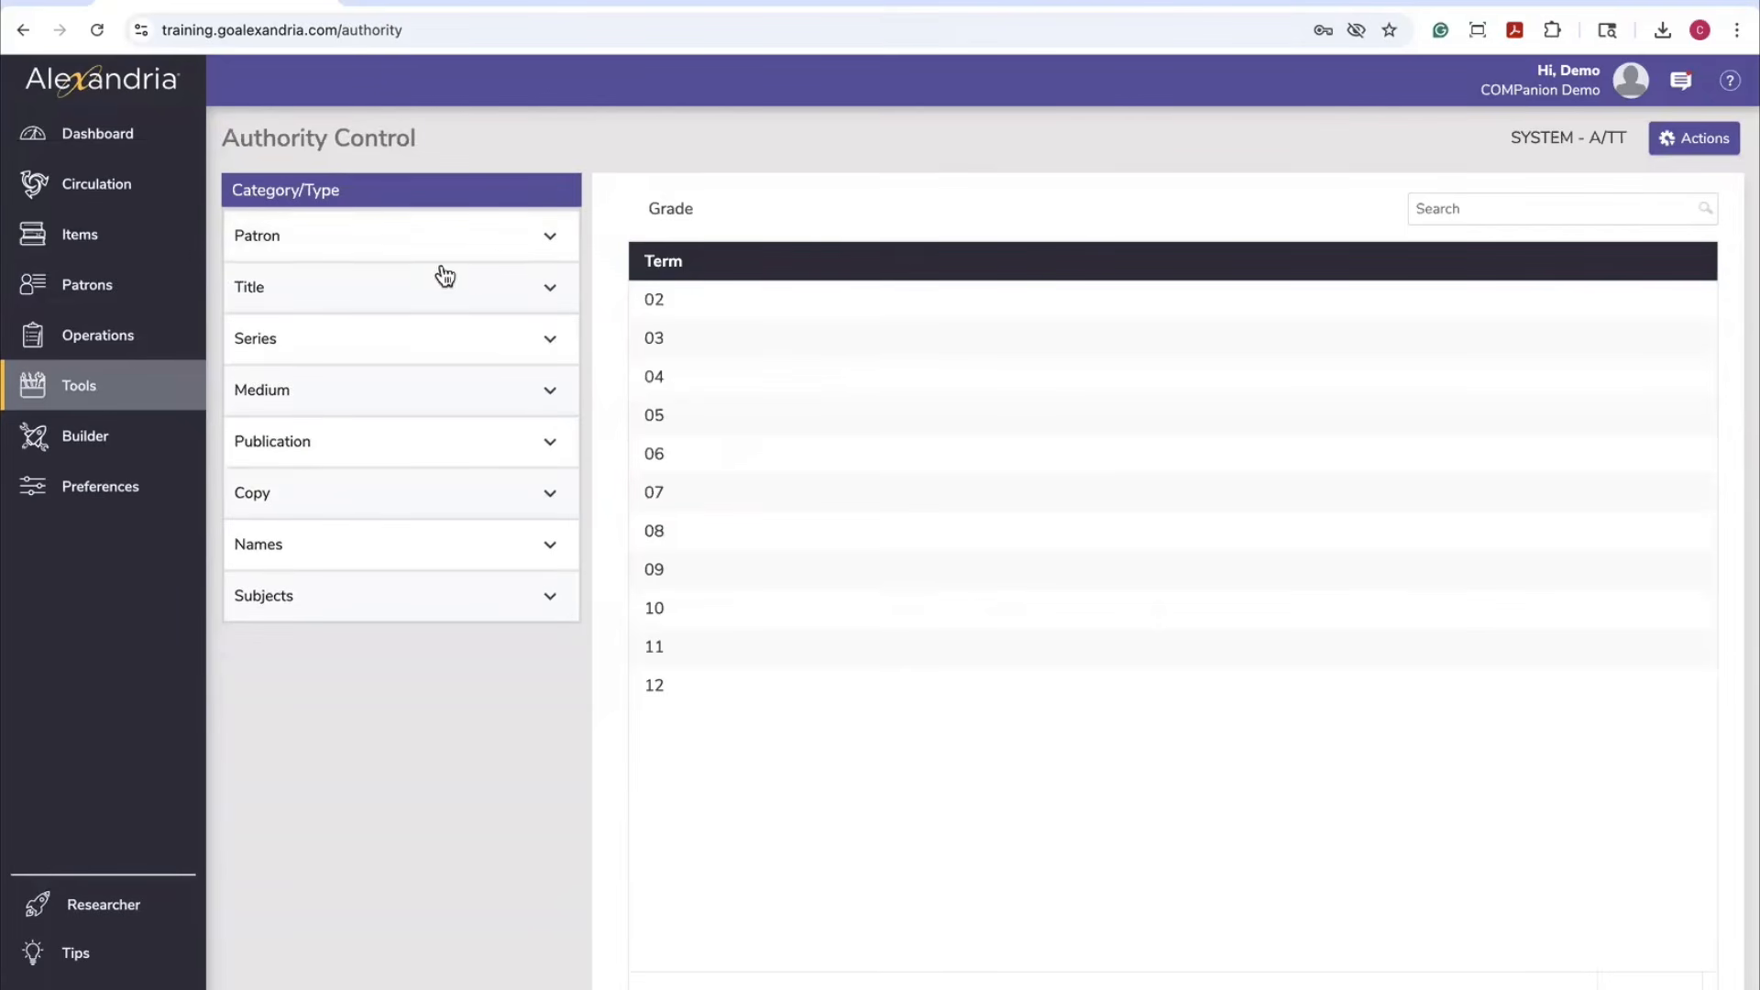
click(347, 499)
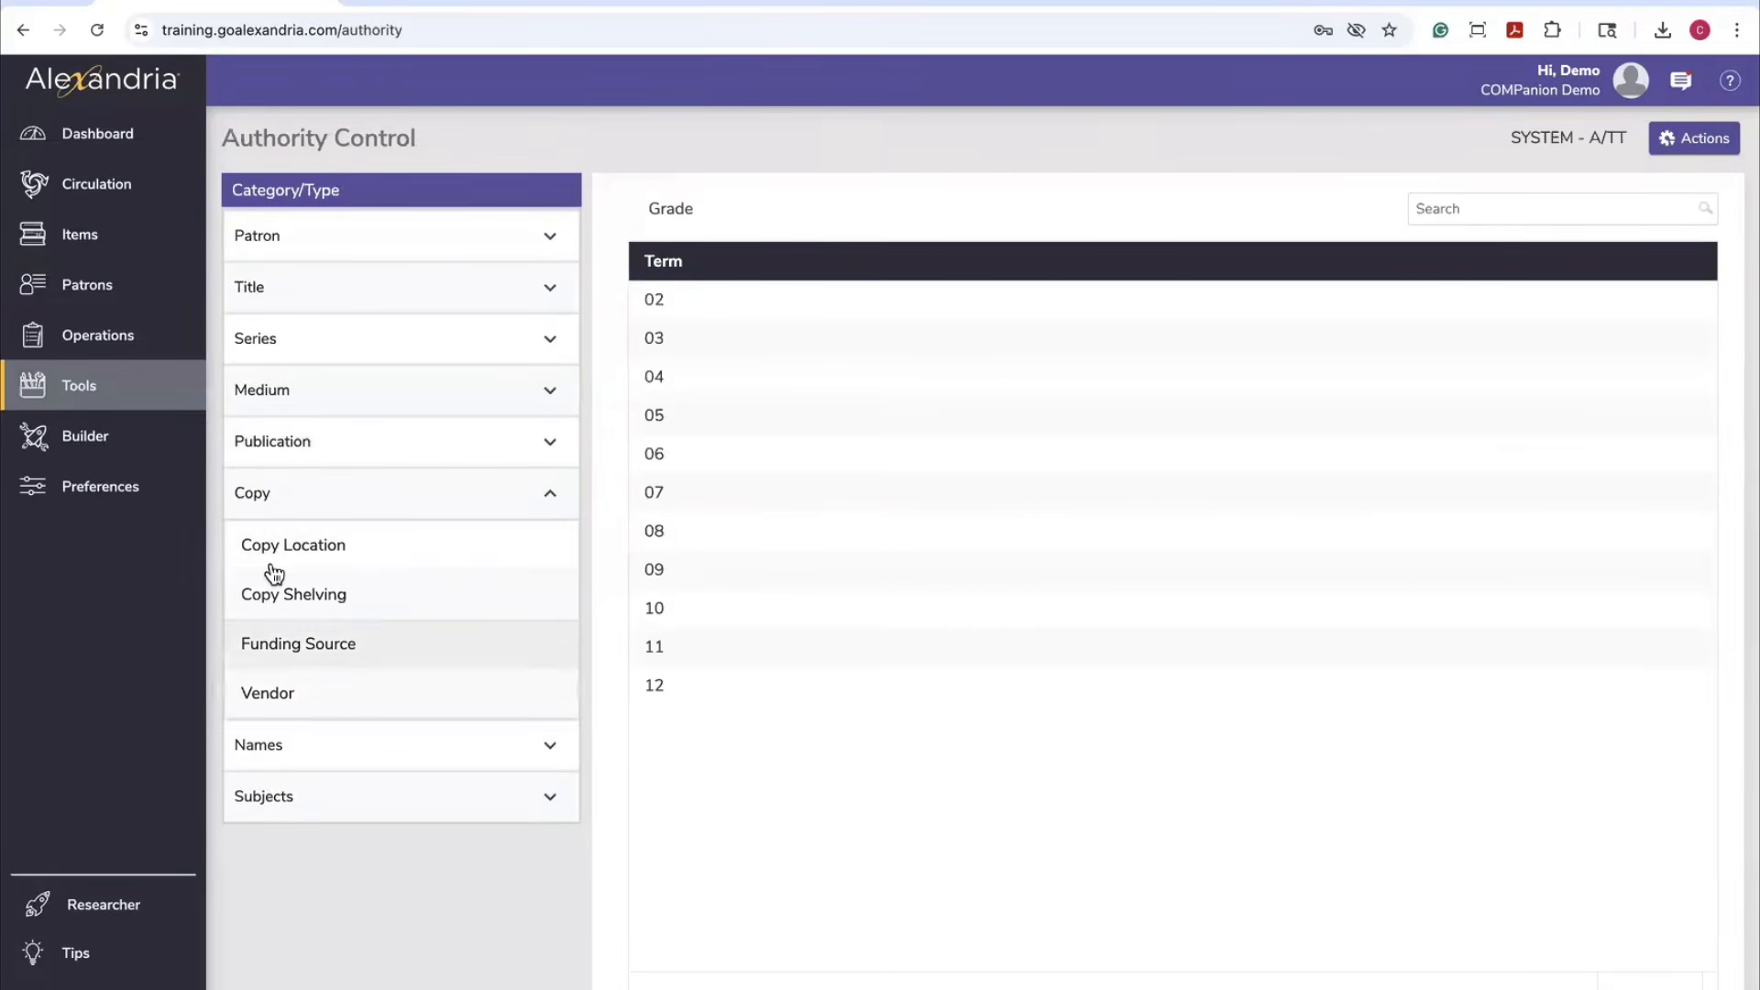
click(340, 570)
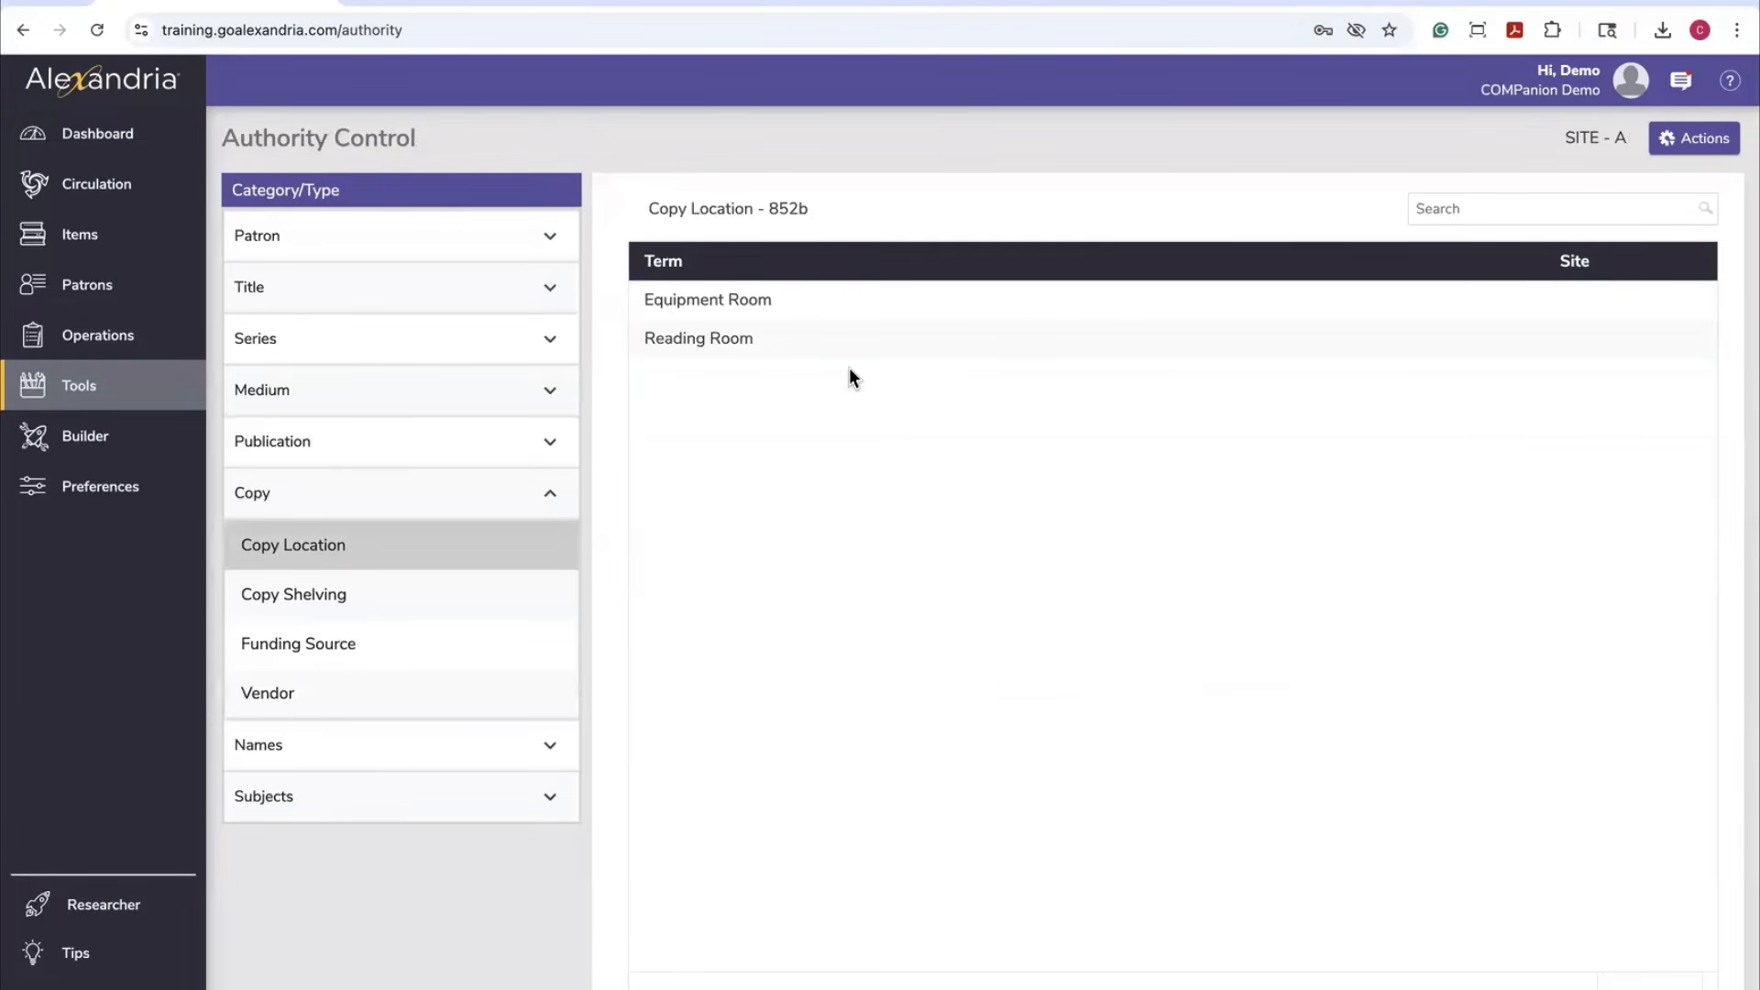
Open the Equipment Room term for editing, clear its name, cancel the edit, and show the actions available for the term list
click(696, 300)
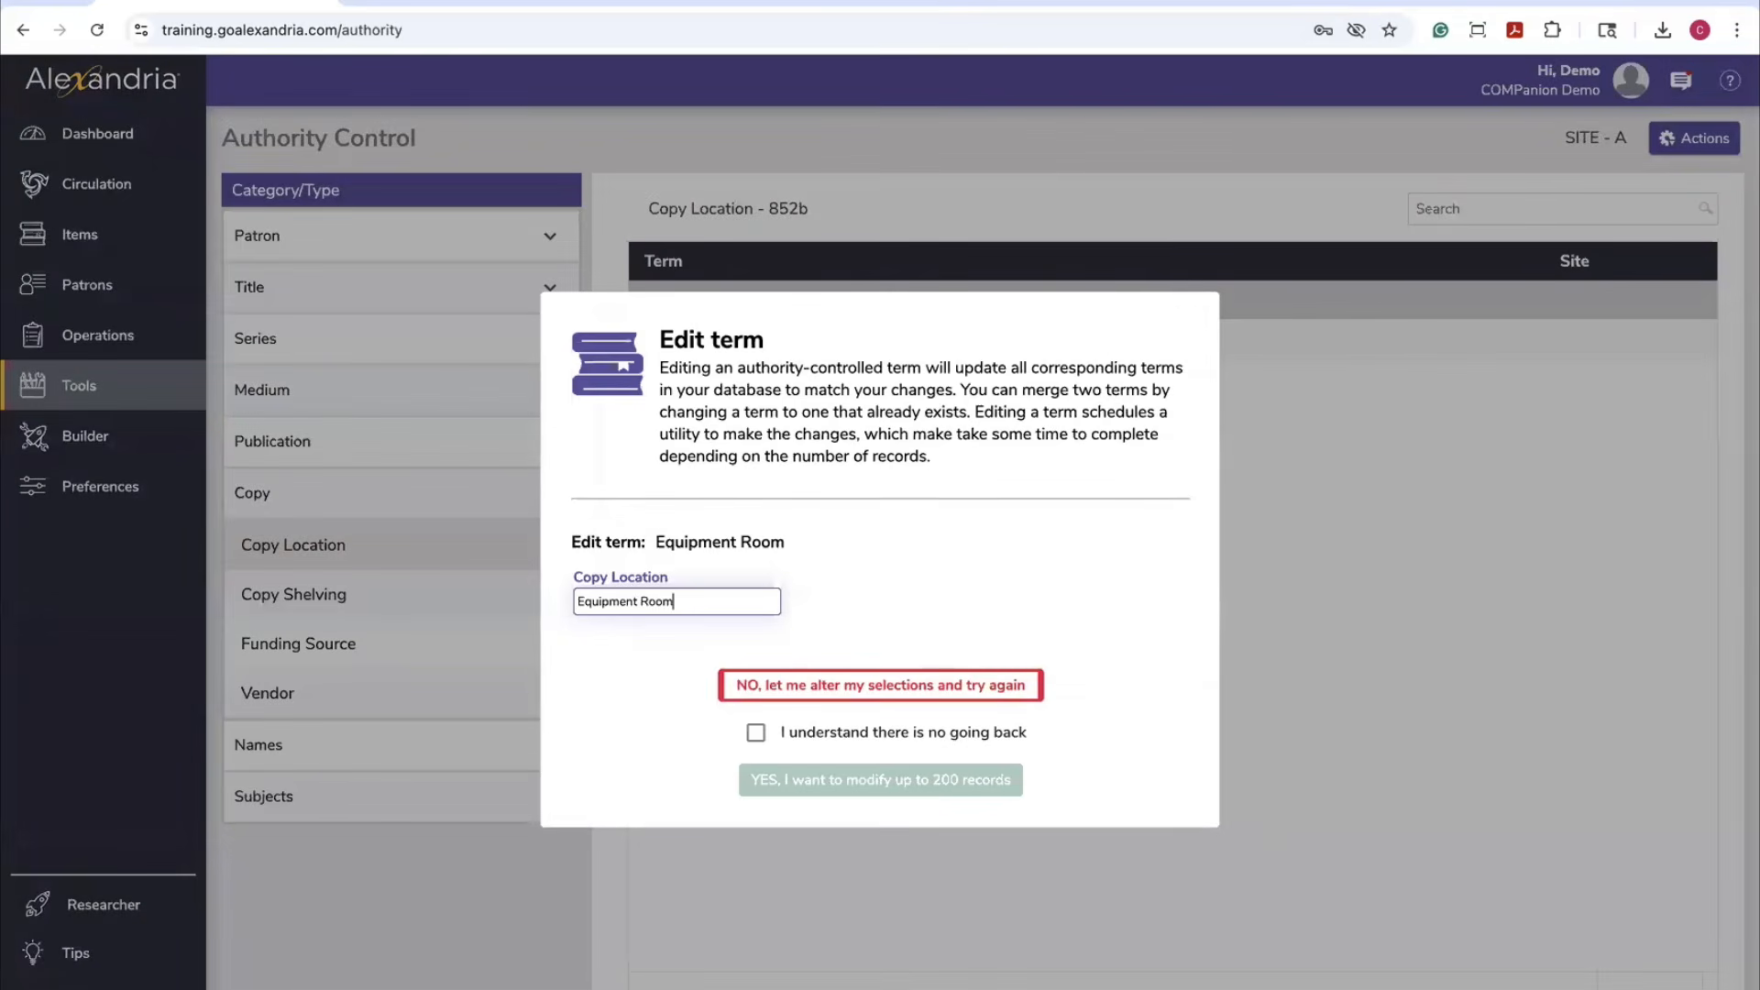
key(ctrl+a)
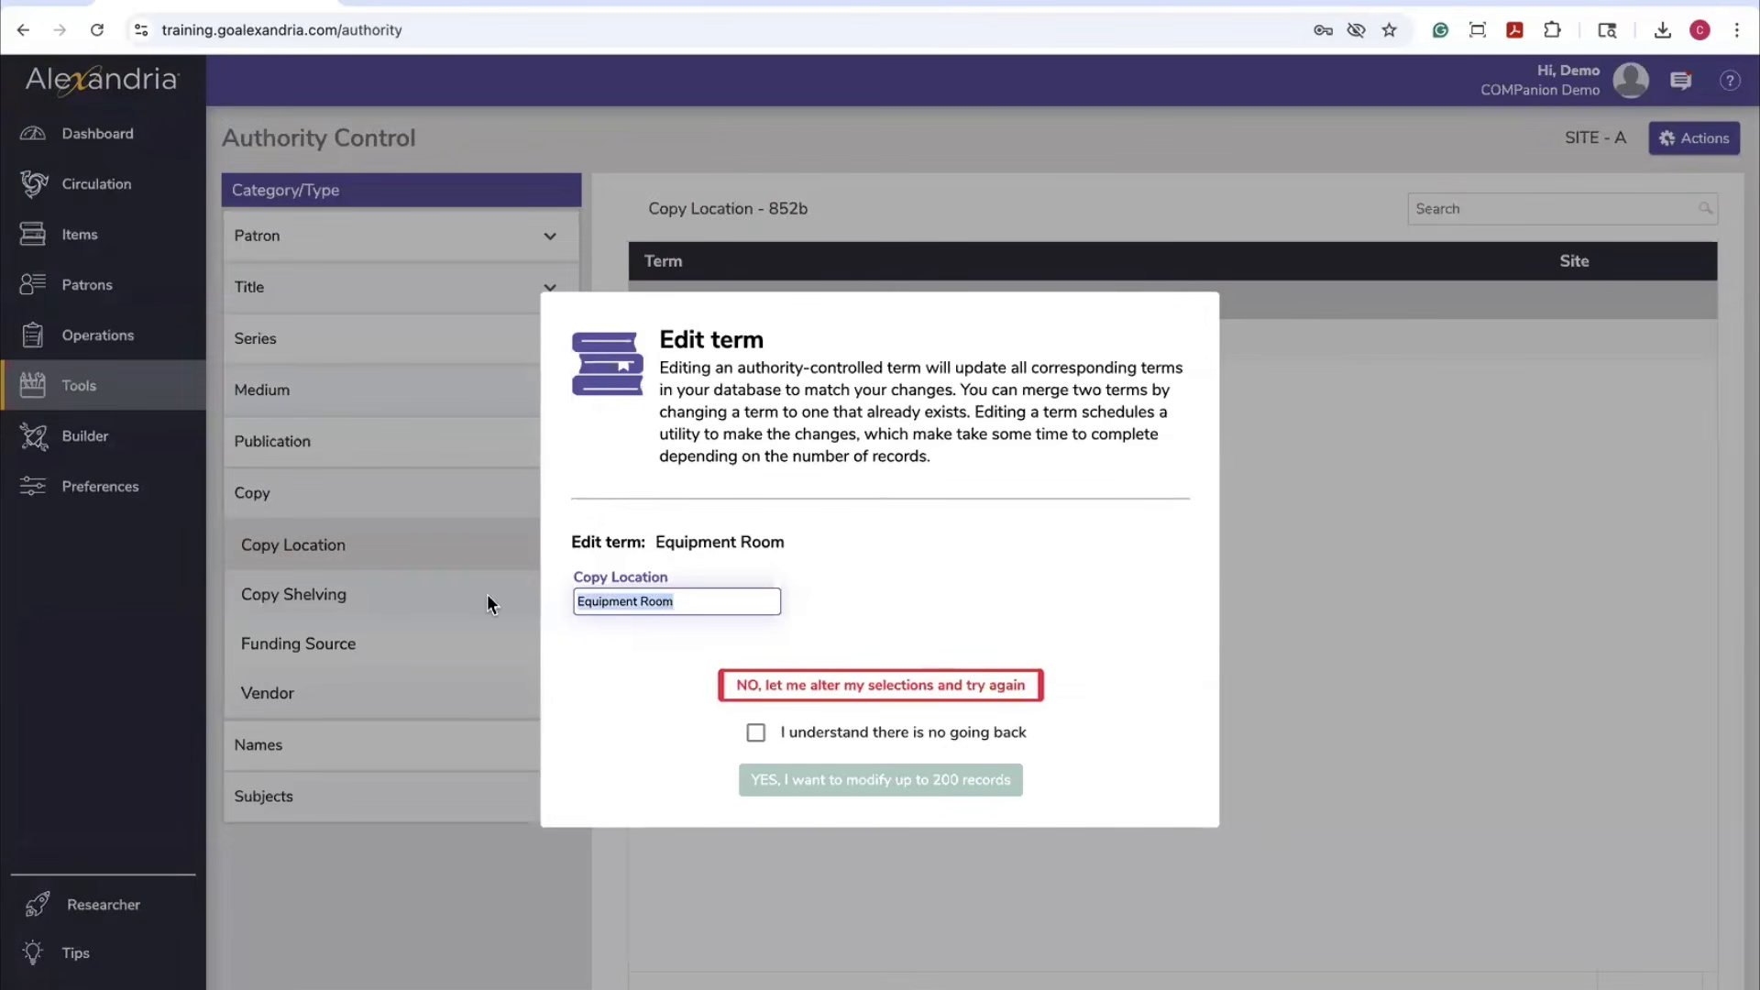
key(BackSpace)
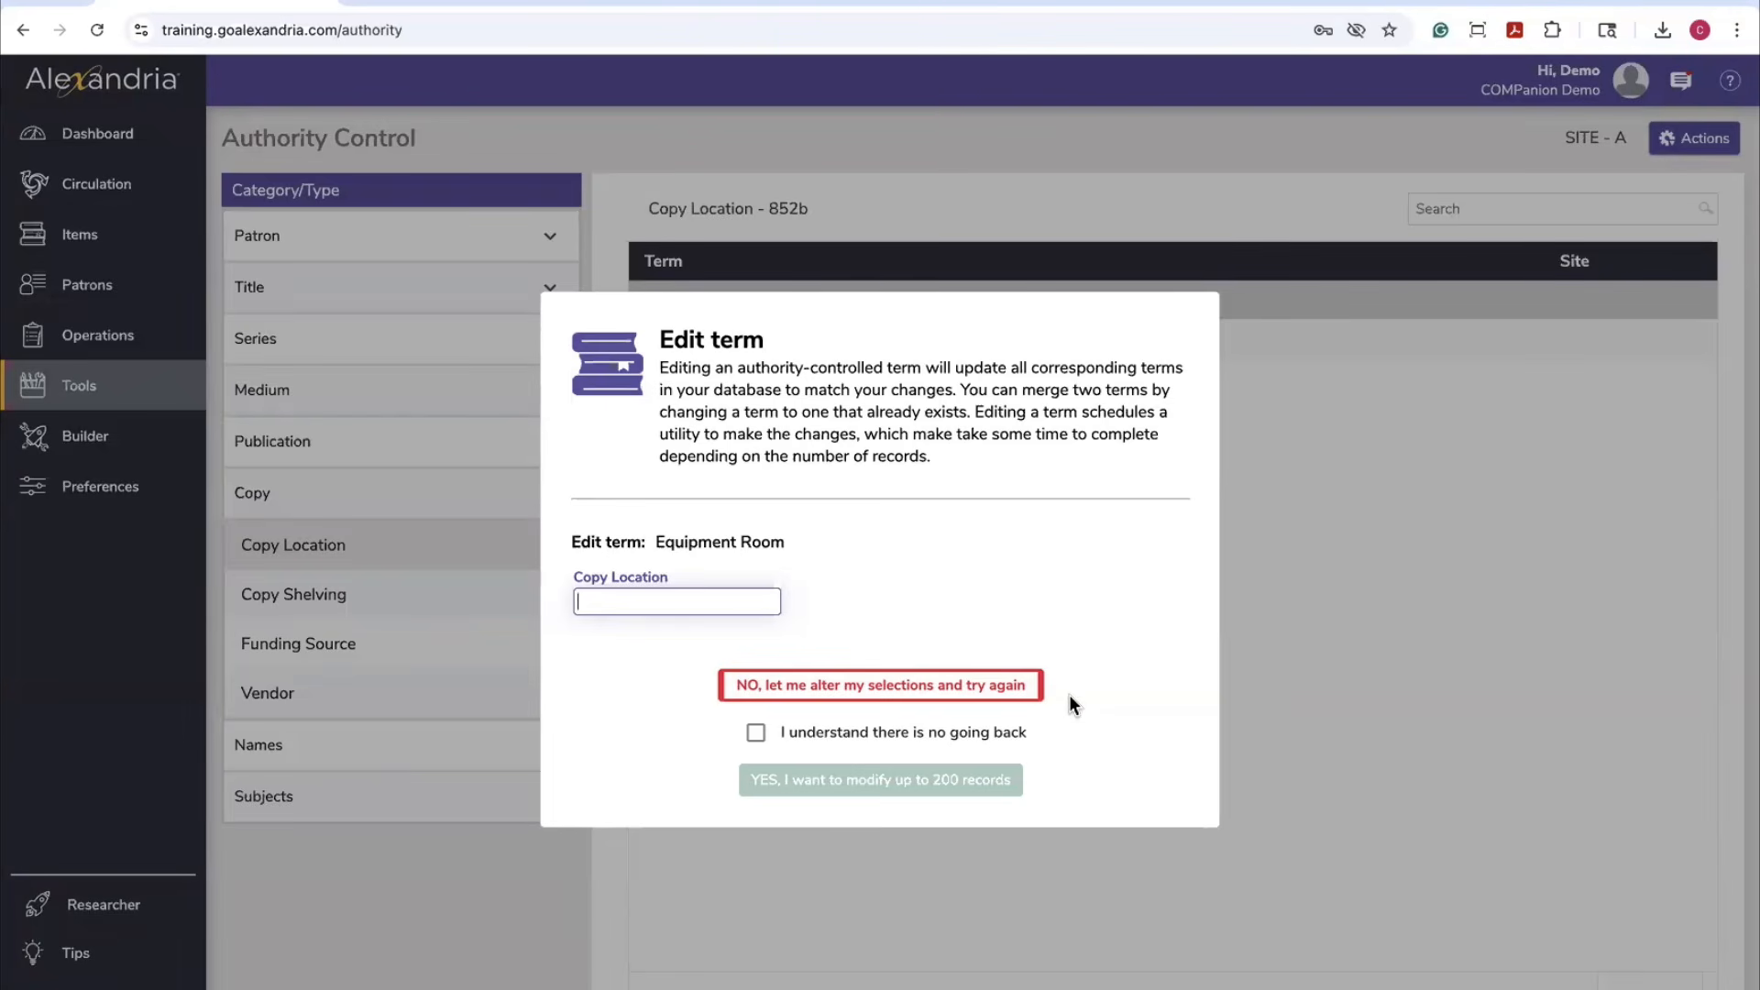
click(972, 694)
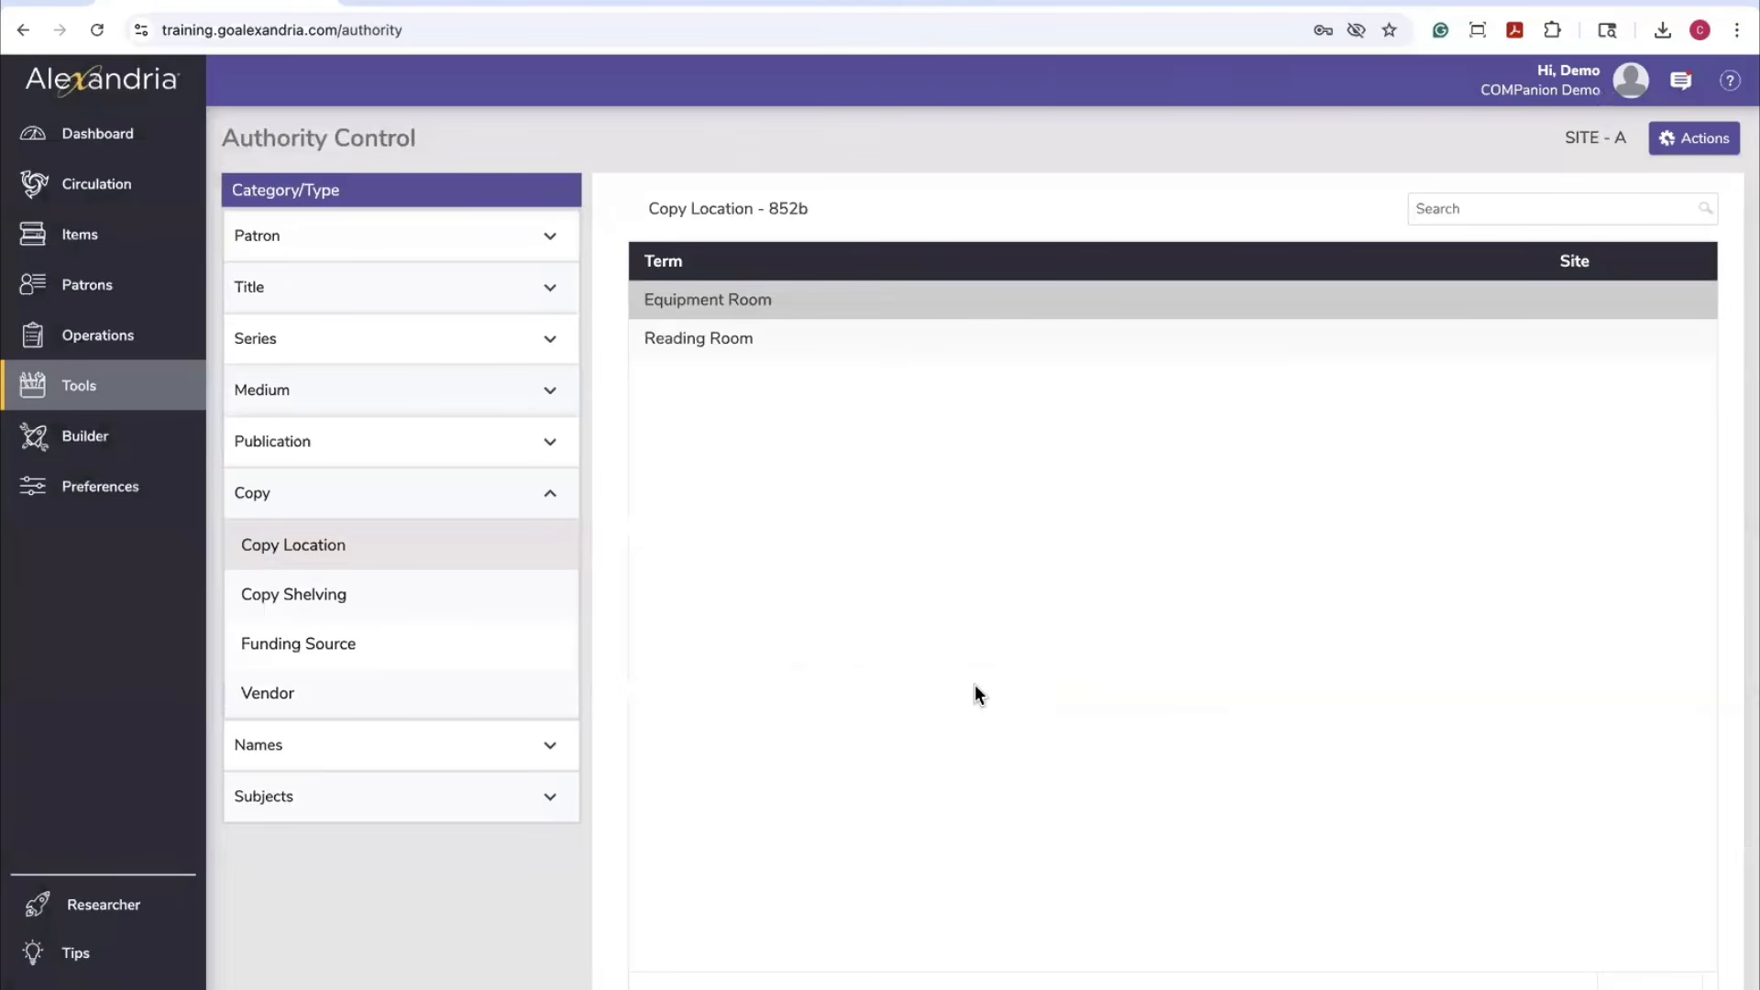
click(1691, 138)
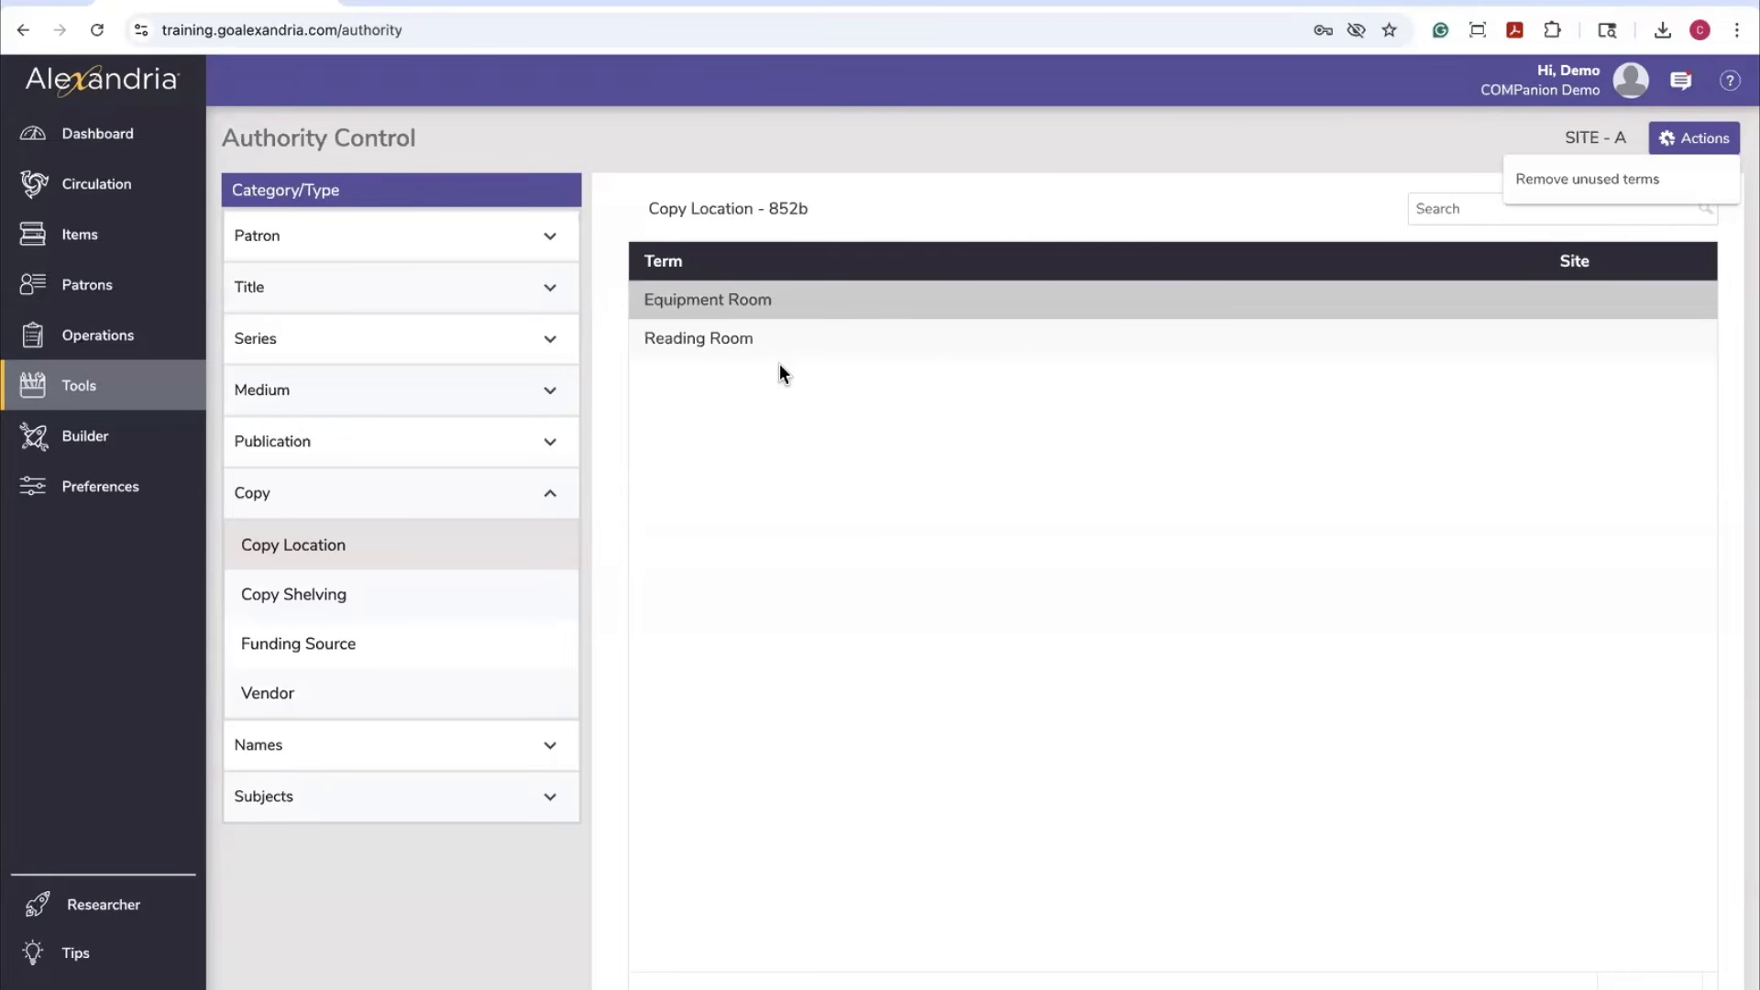
Close the list of actions and open the Reading Room copy location term for editing
click(801, 343)
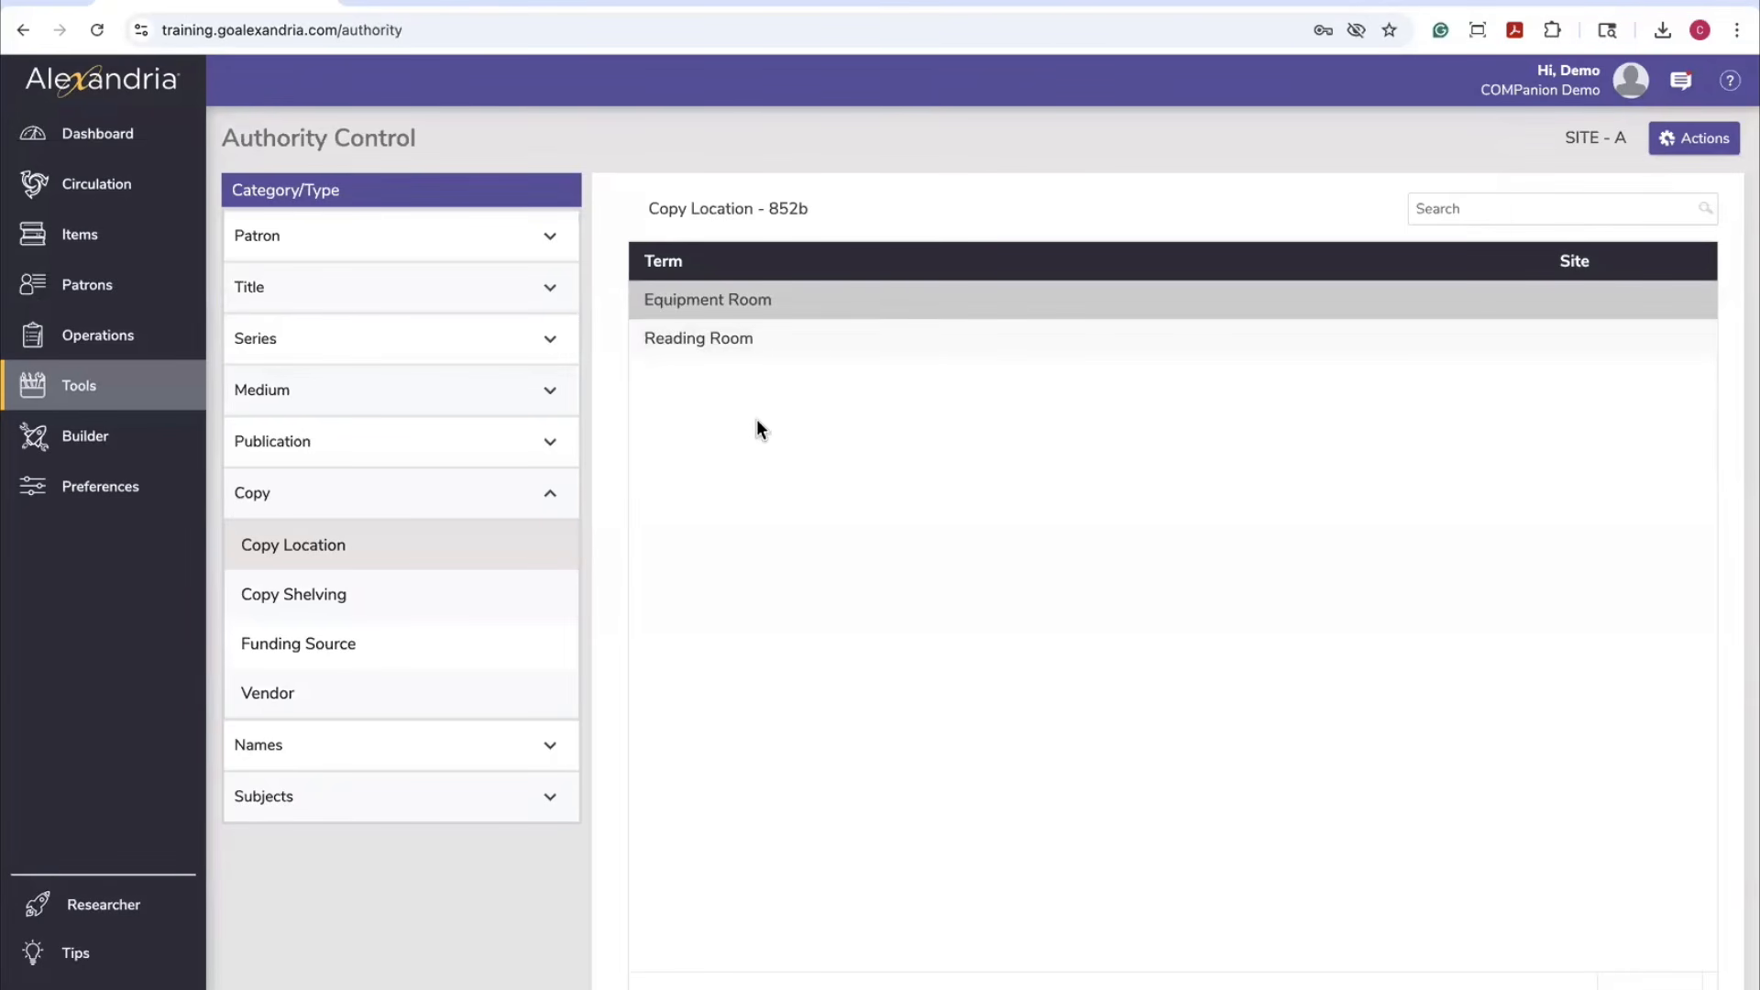
click(694, 336)
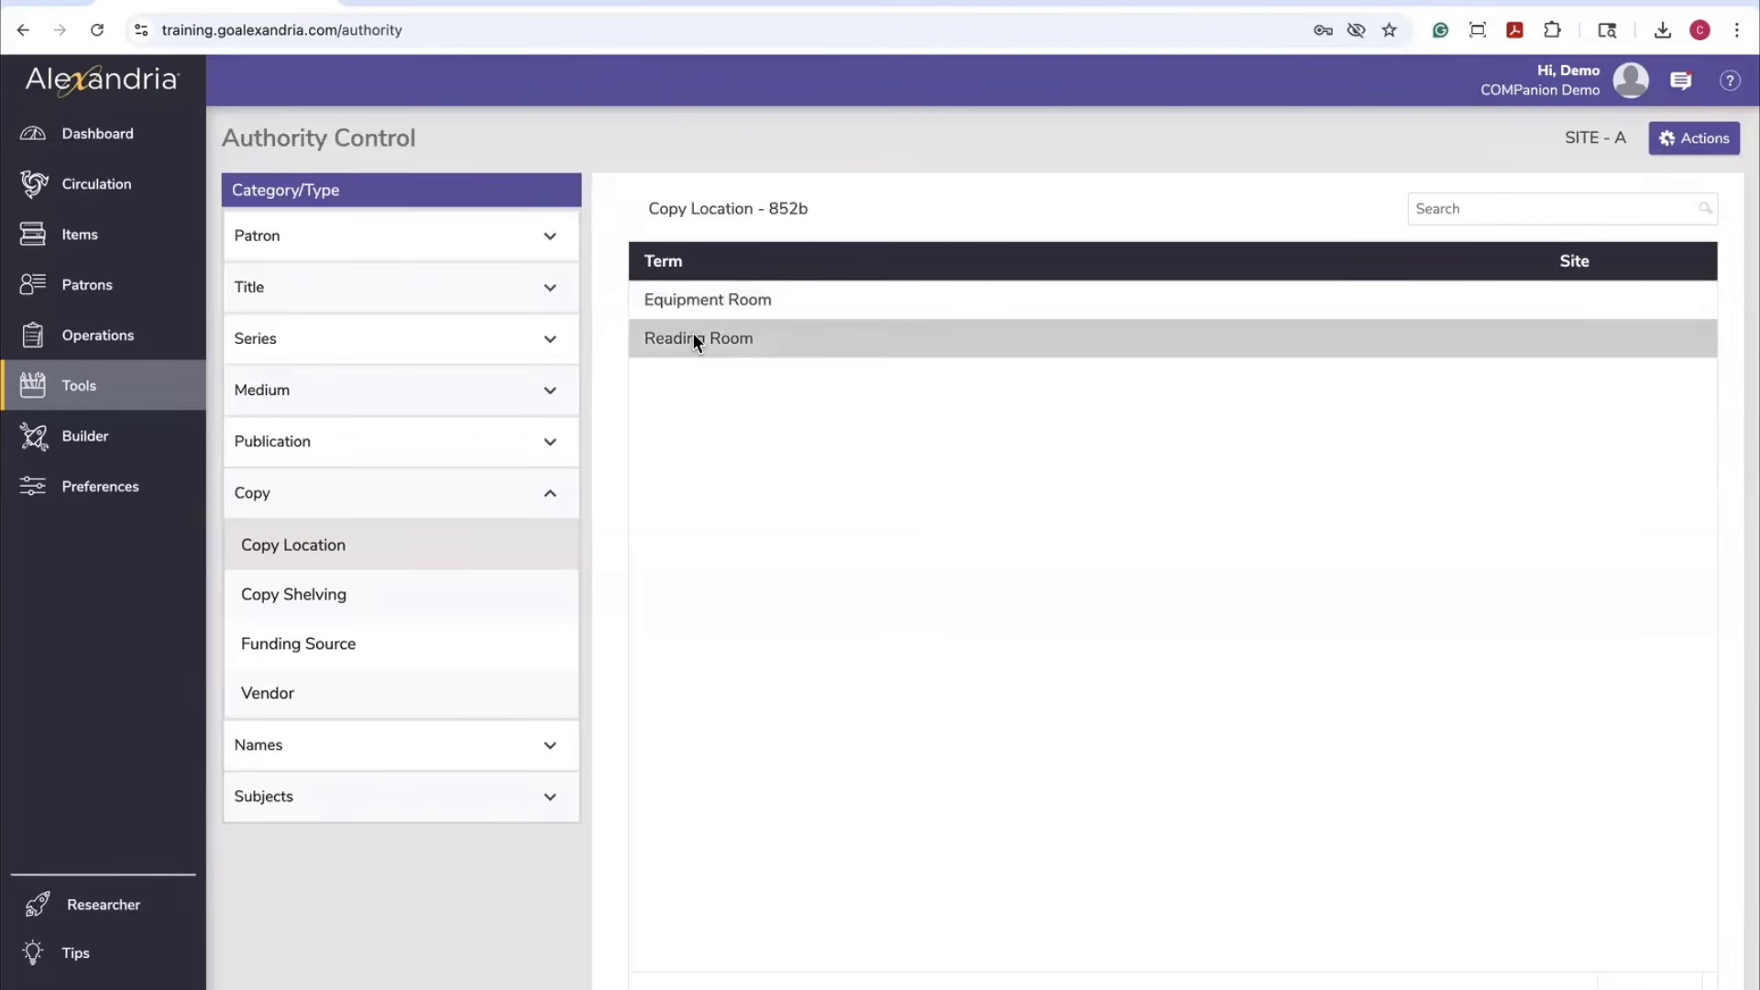
double_click(695, 337)
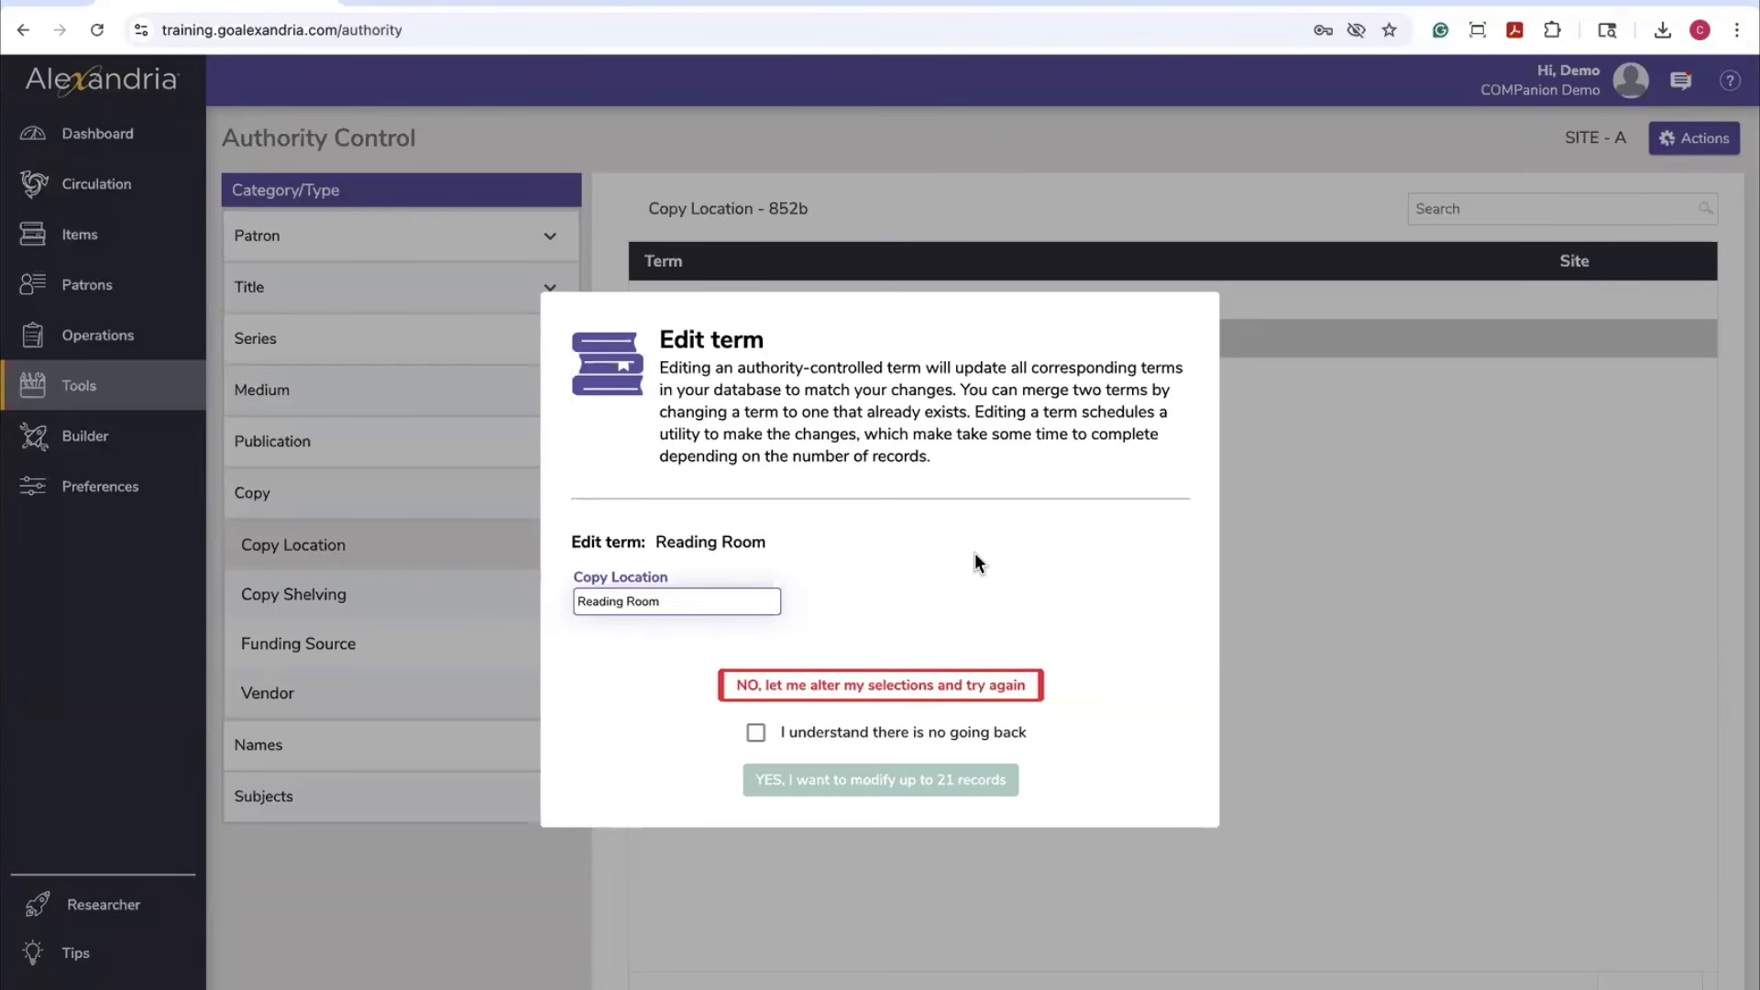
Return to Circulation, start Check Out mode with the . command, and display the available circulation modes
click(159, 194)
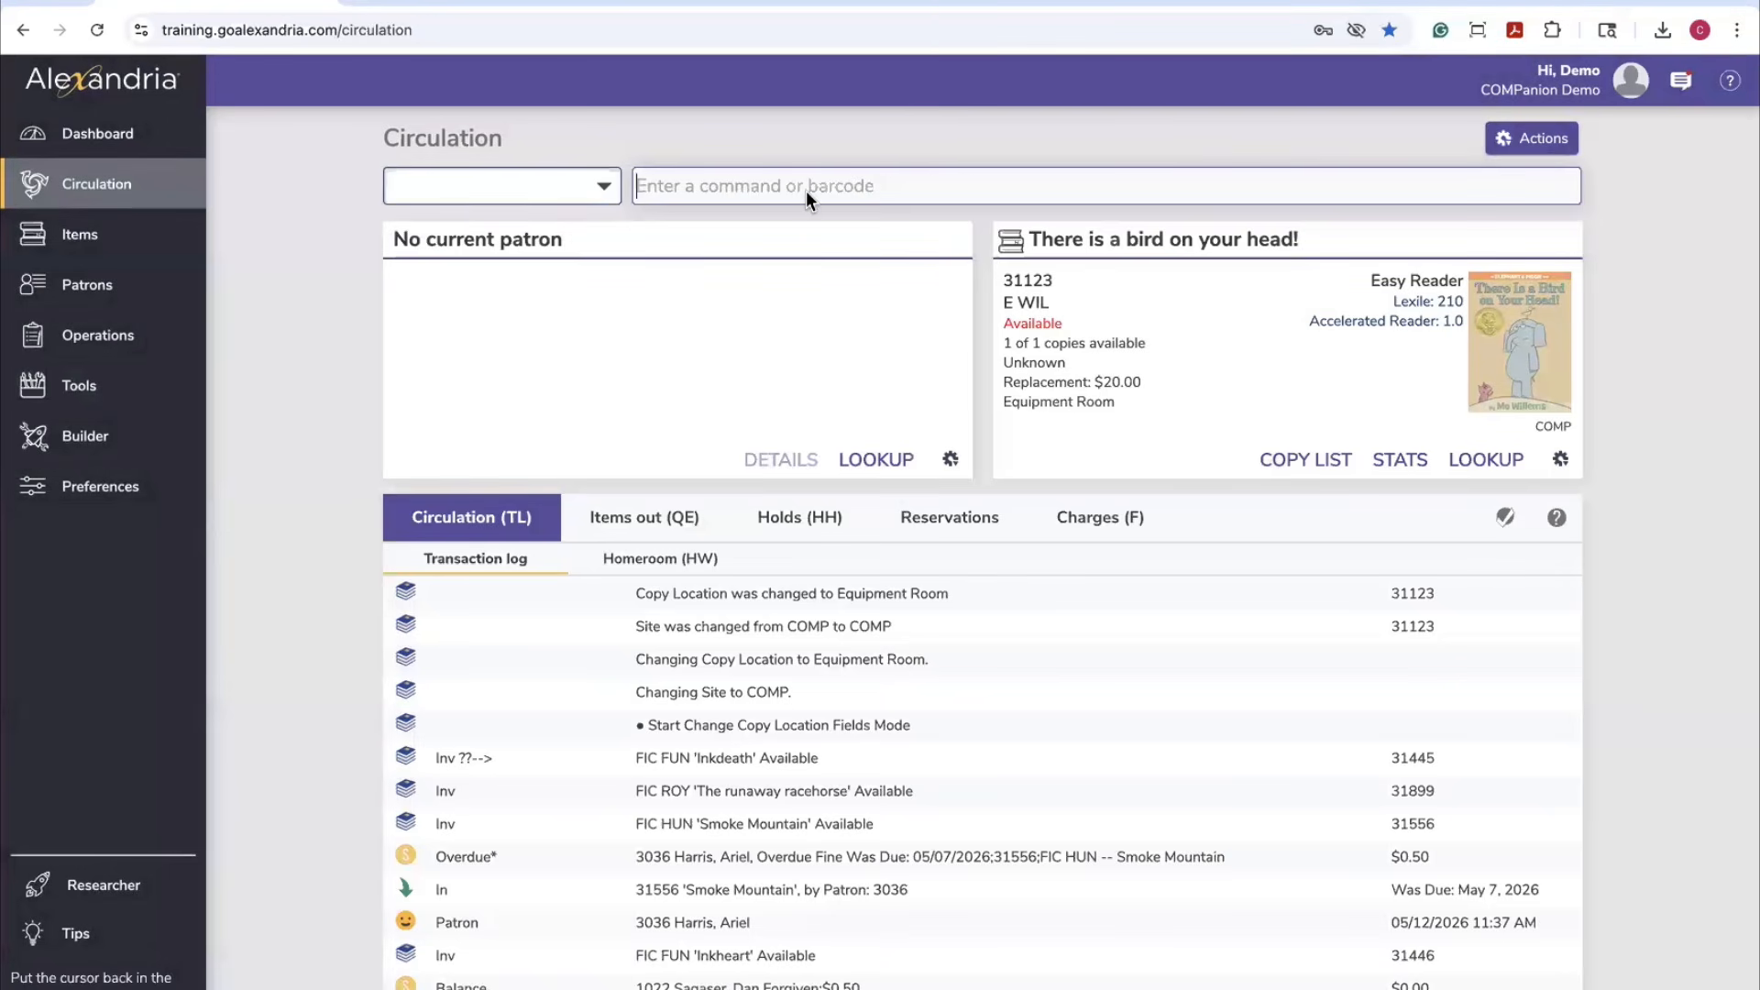
text(x)
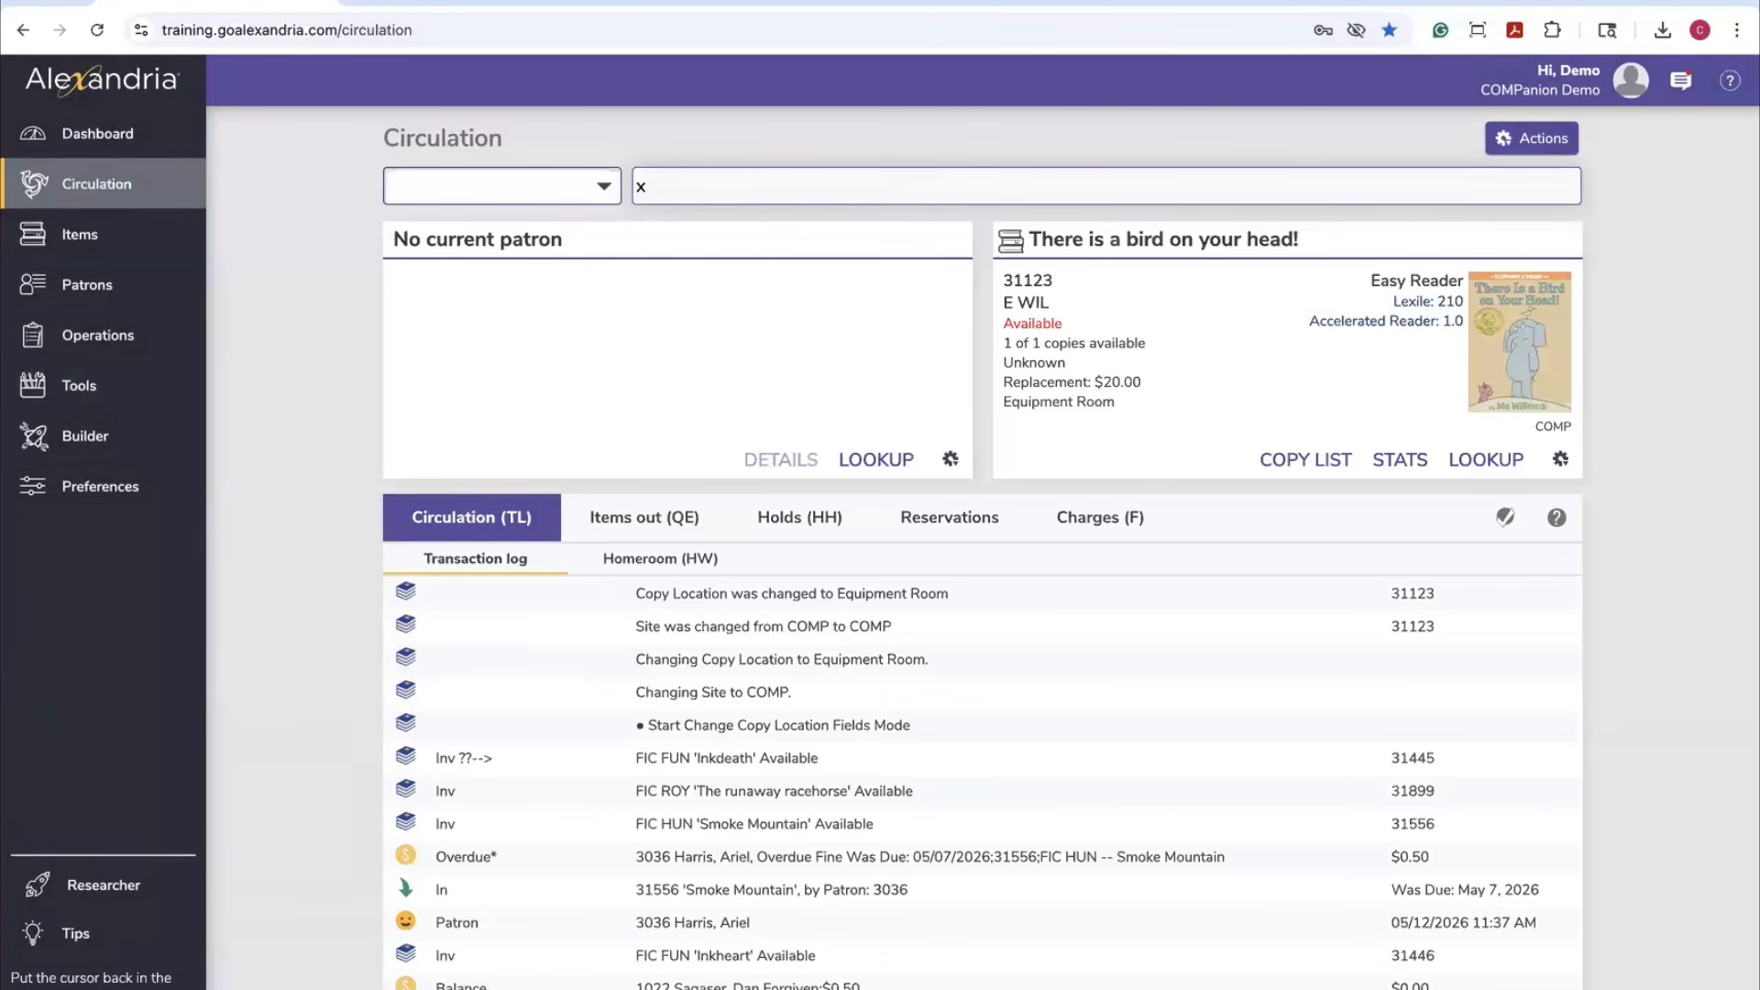
key(BackSpace)
text(.)
key(Return)
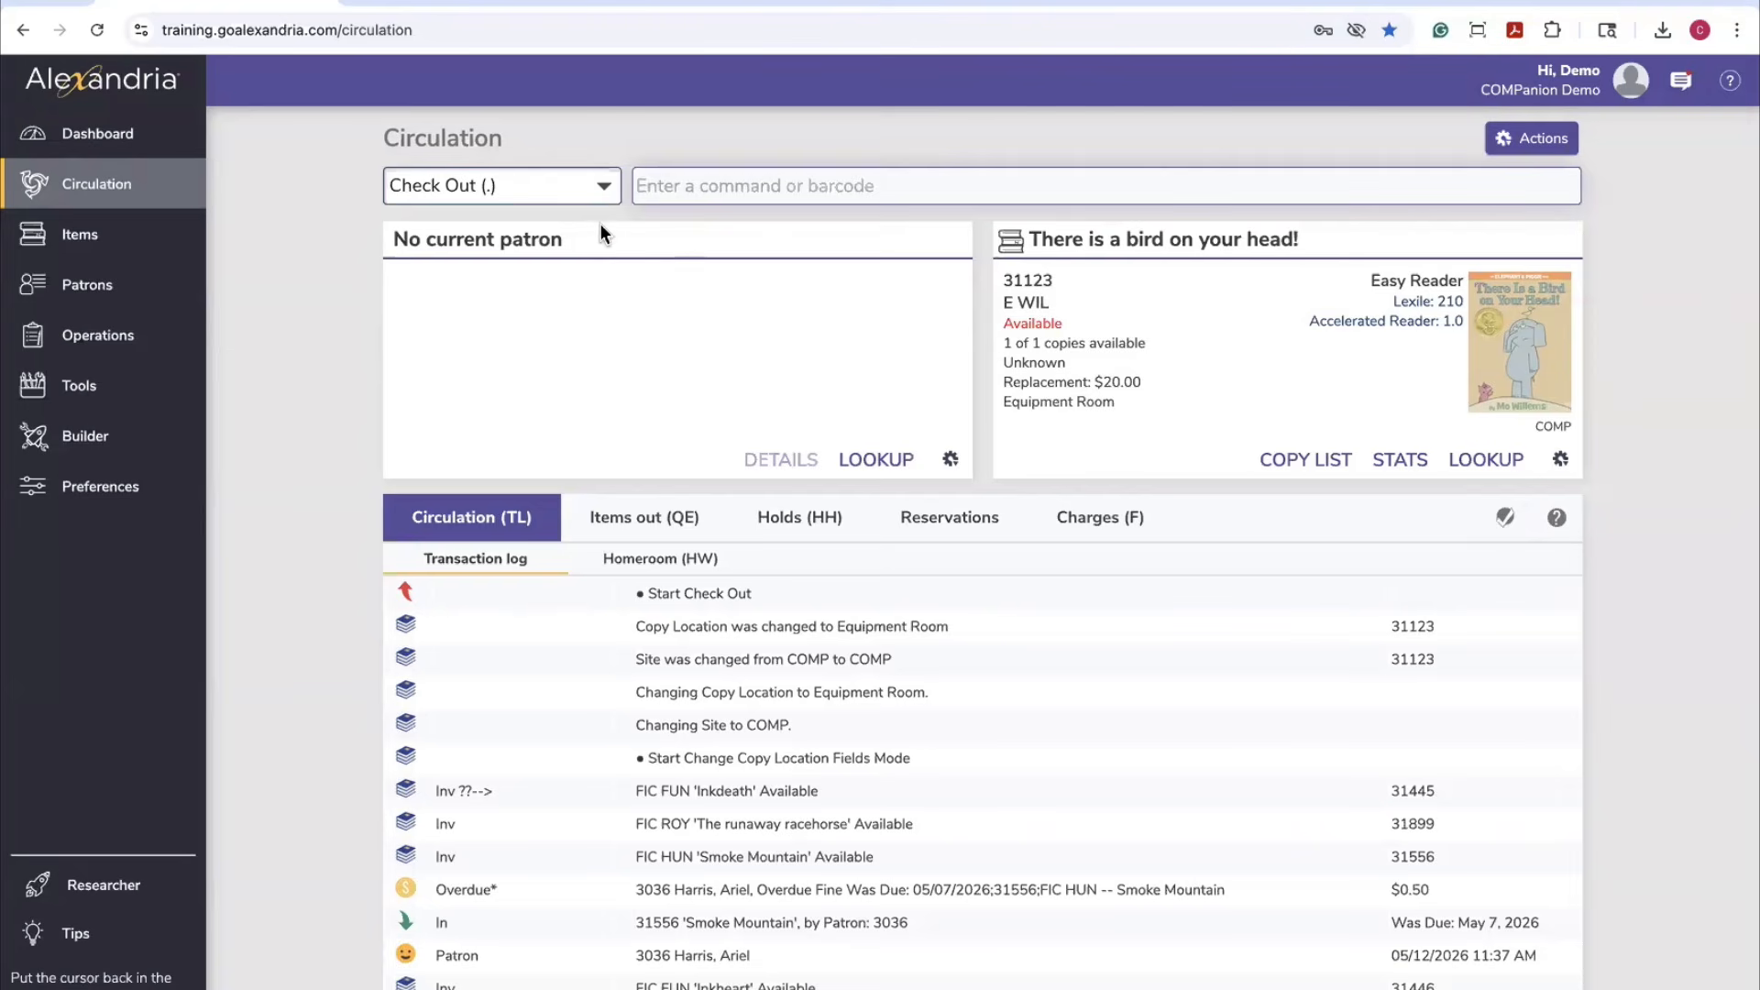
click(595, 187)
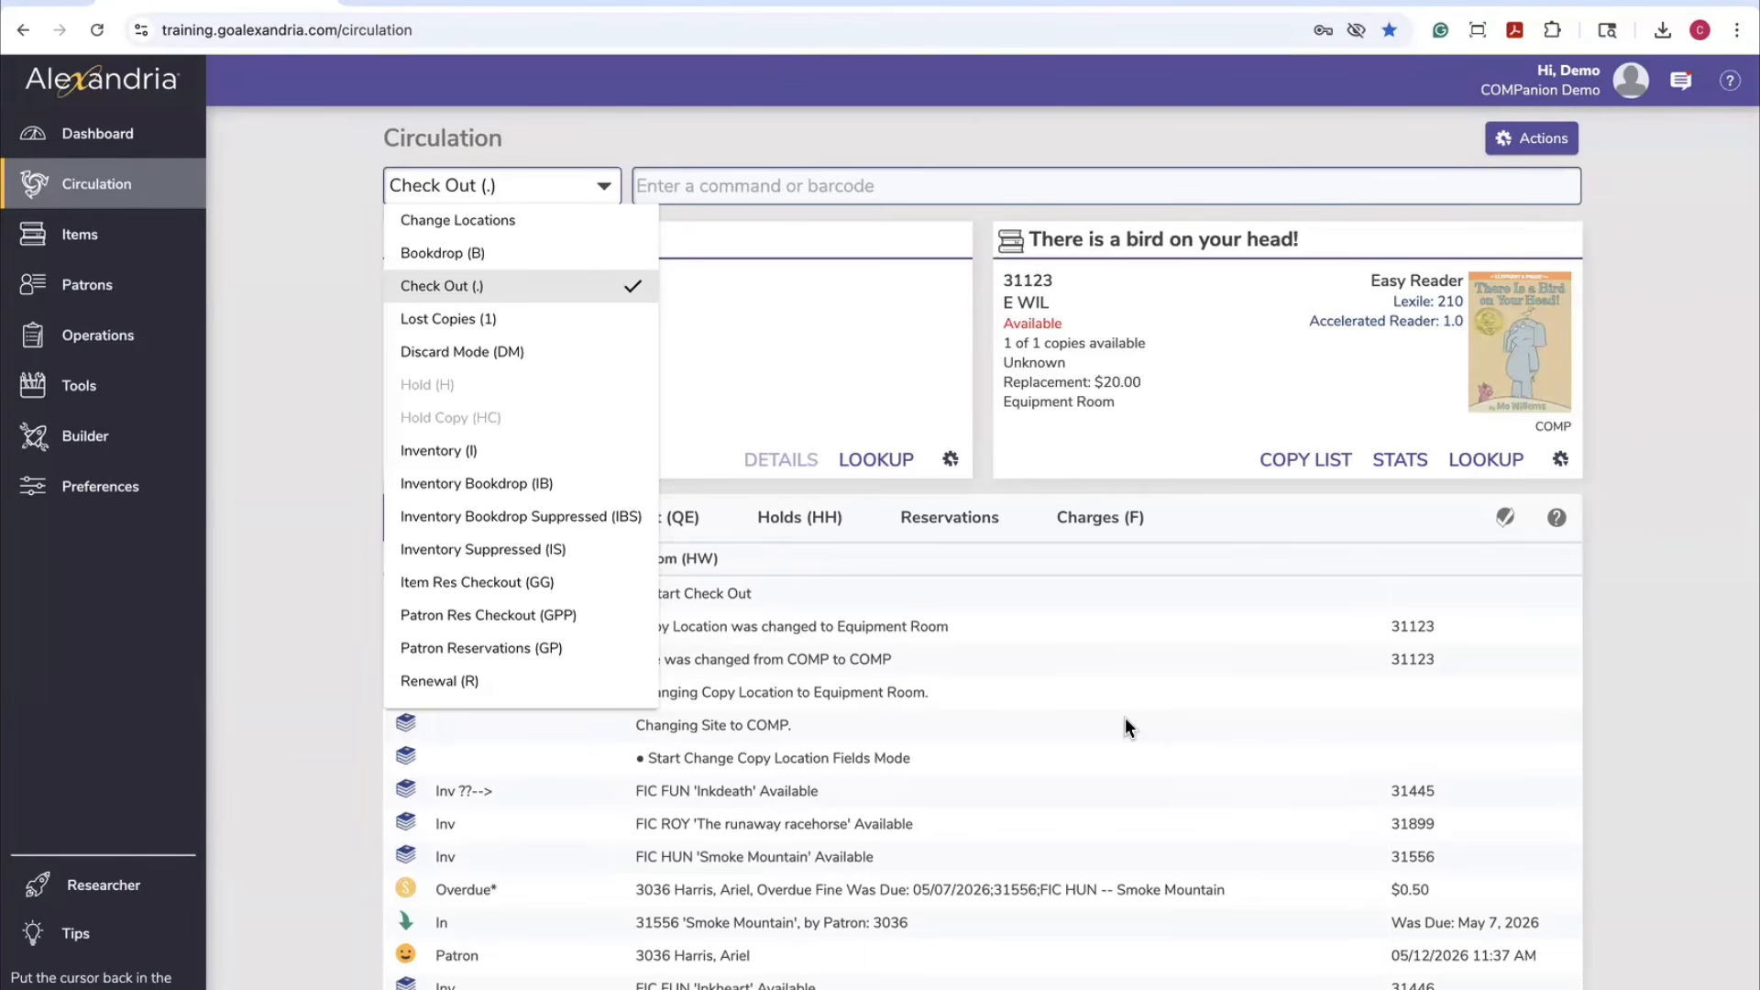
Reopen Authority Control in Tools and display the Copy Location terms
click(163, 341)
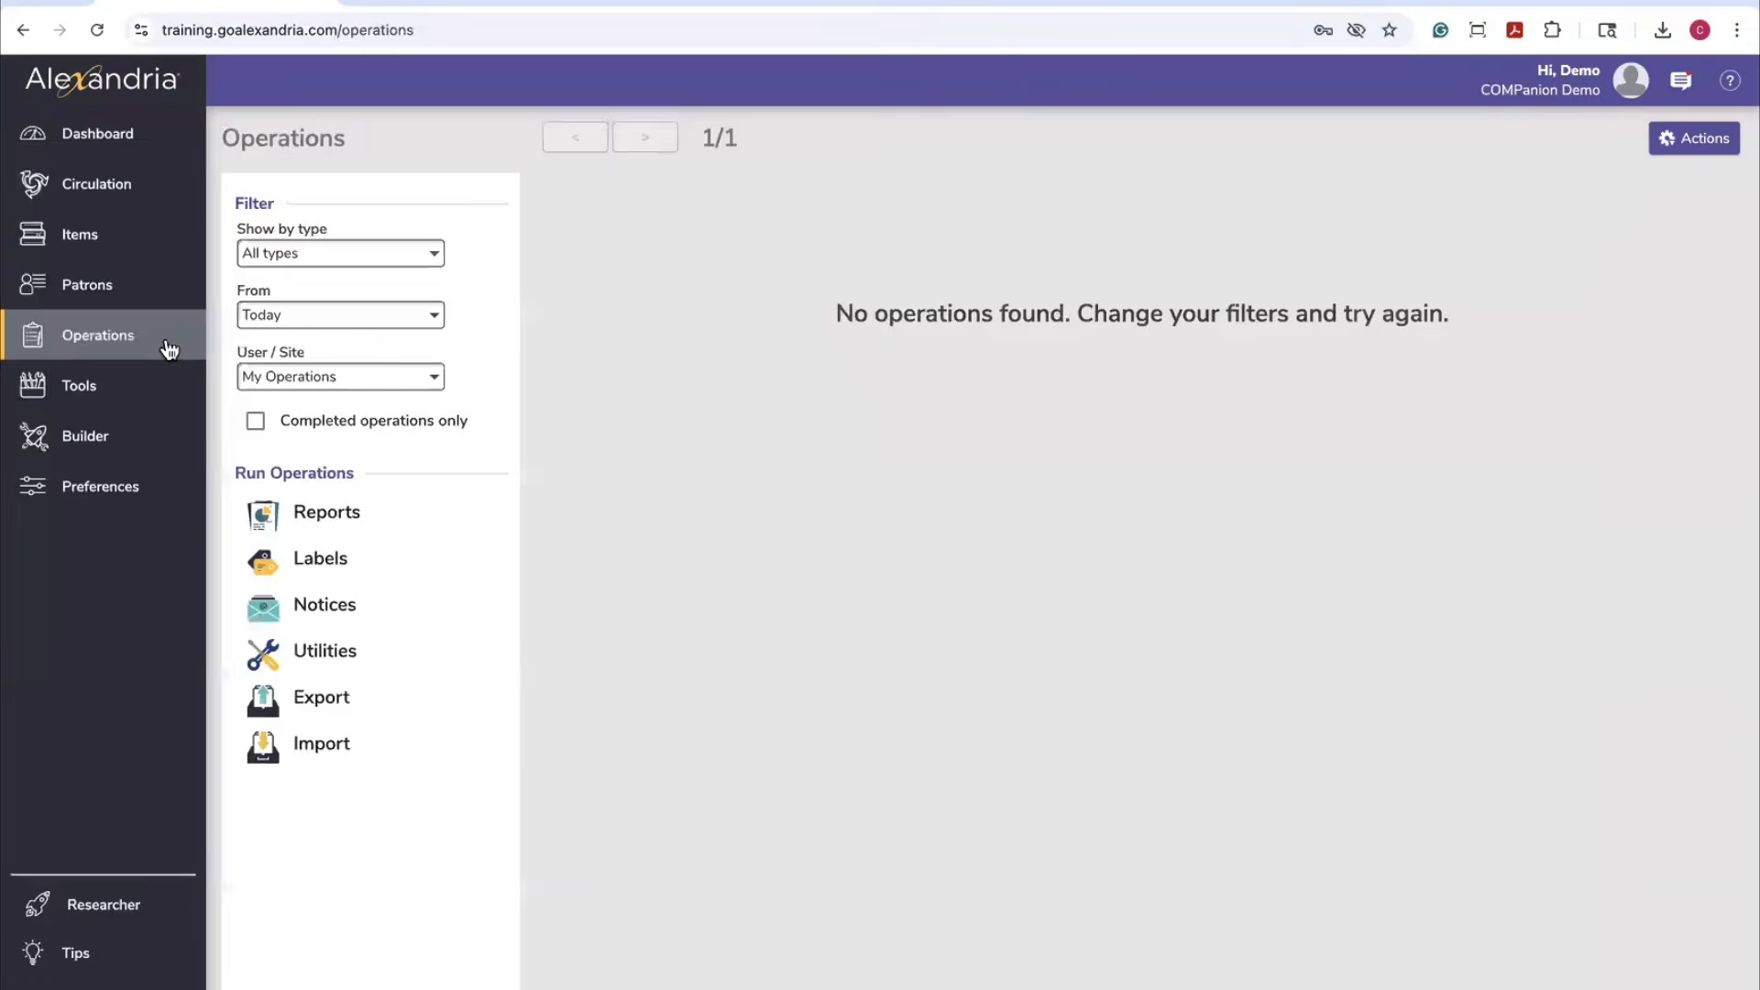
click(139, 391)
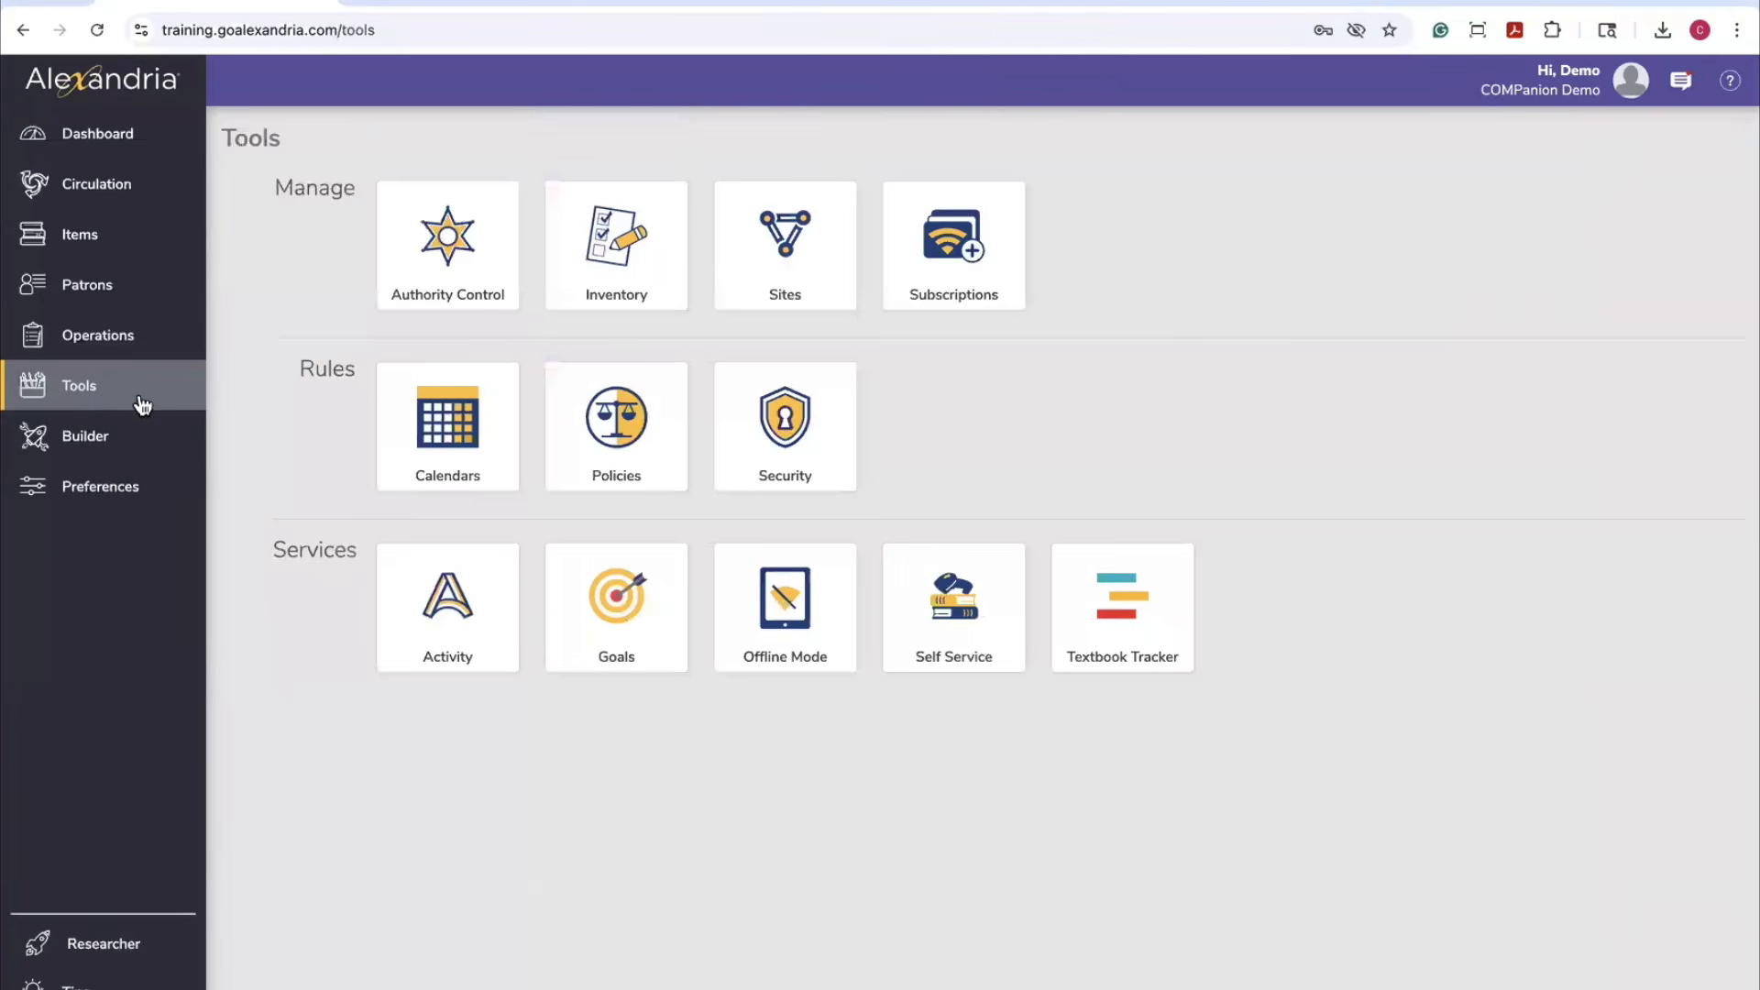
click(440, 264)
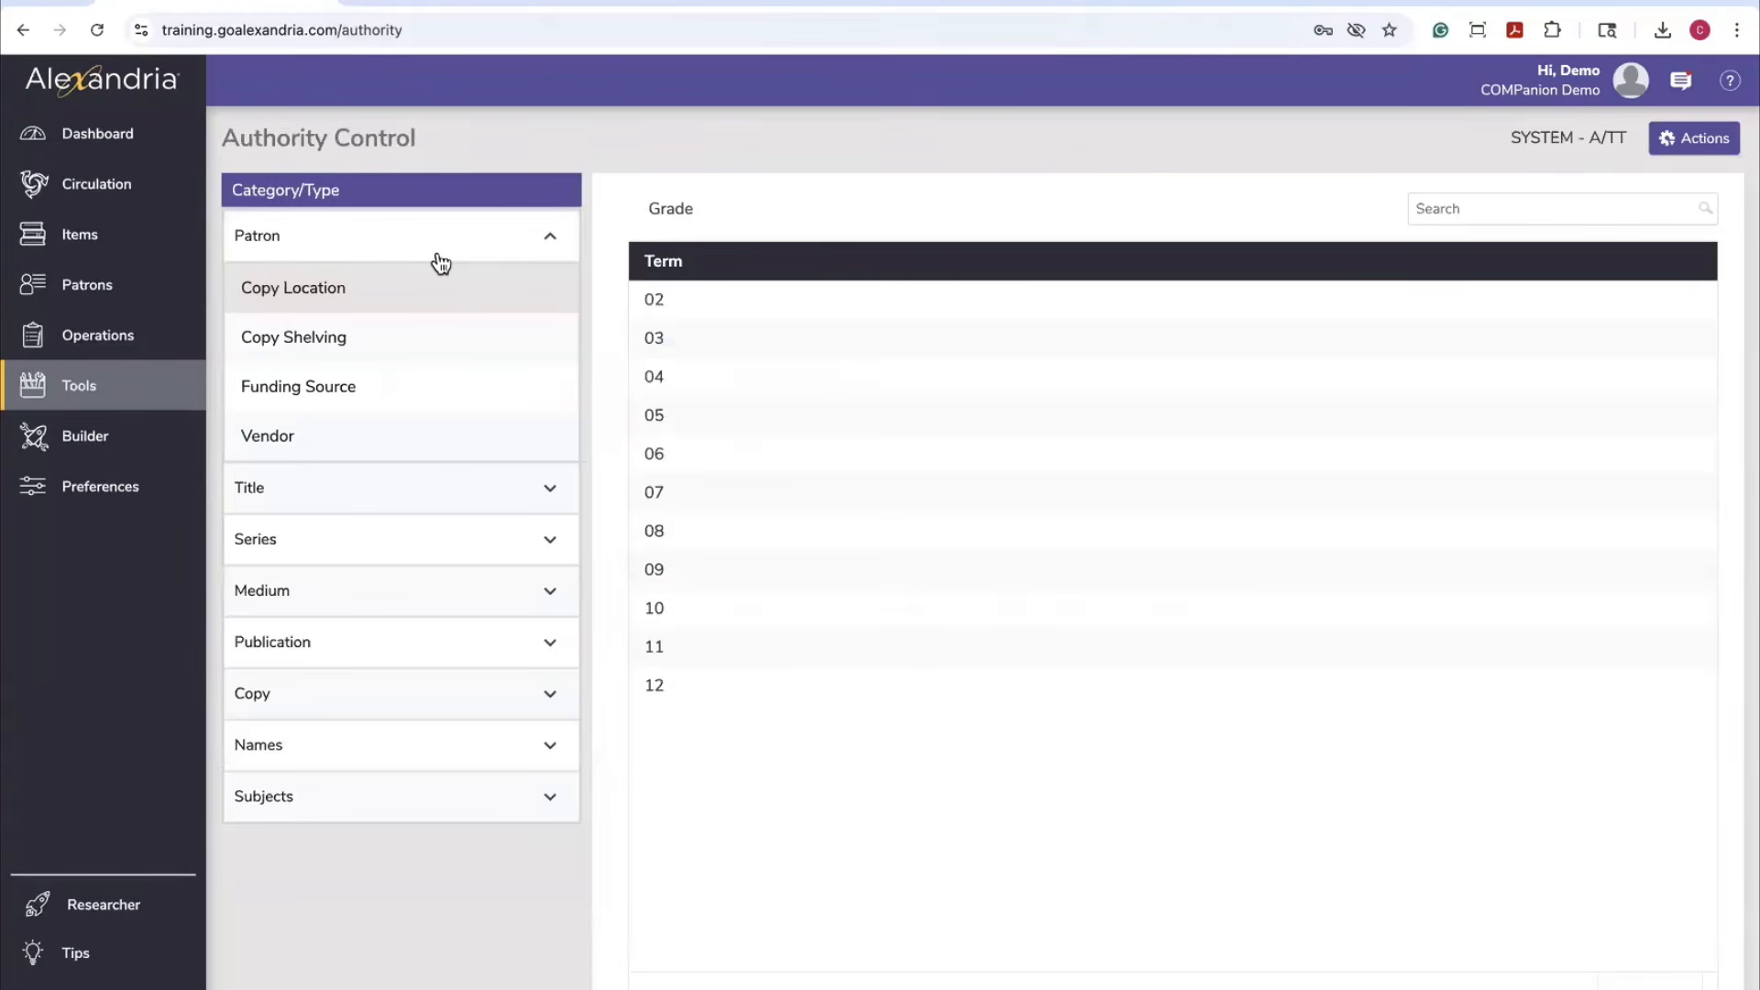
click(328, 312)
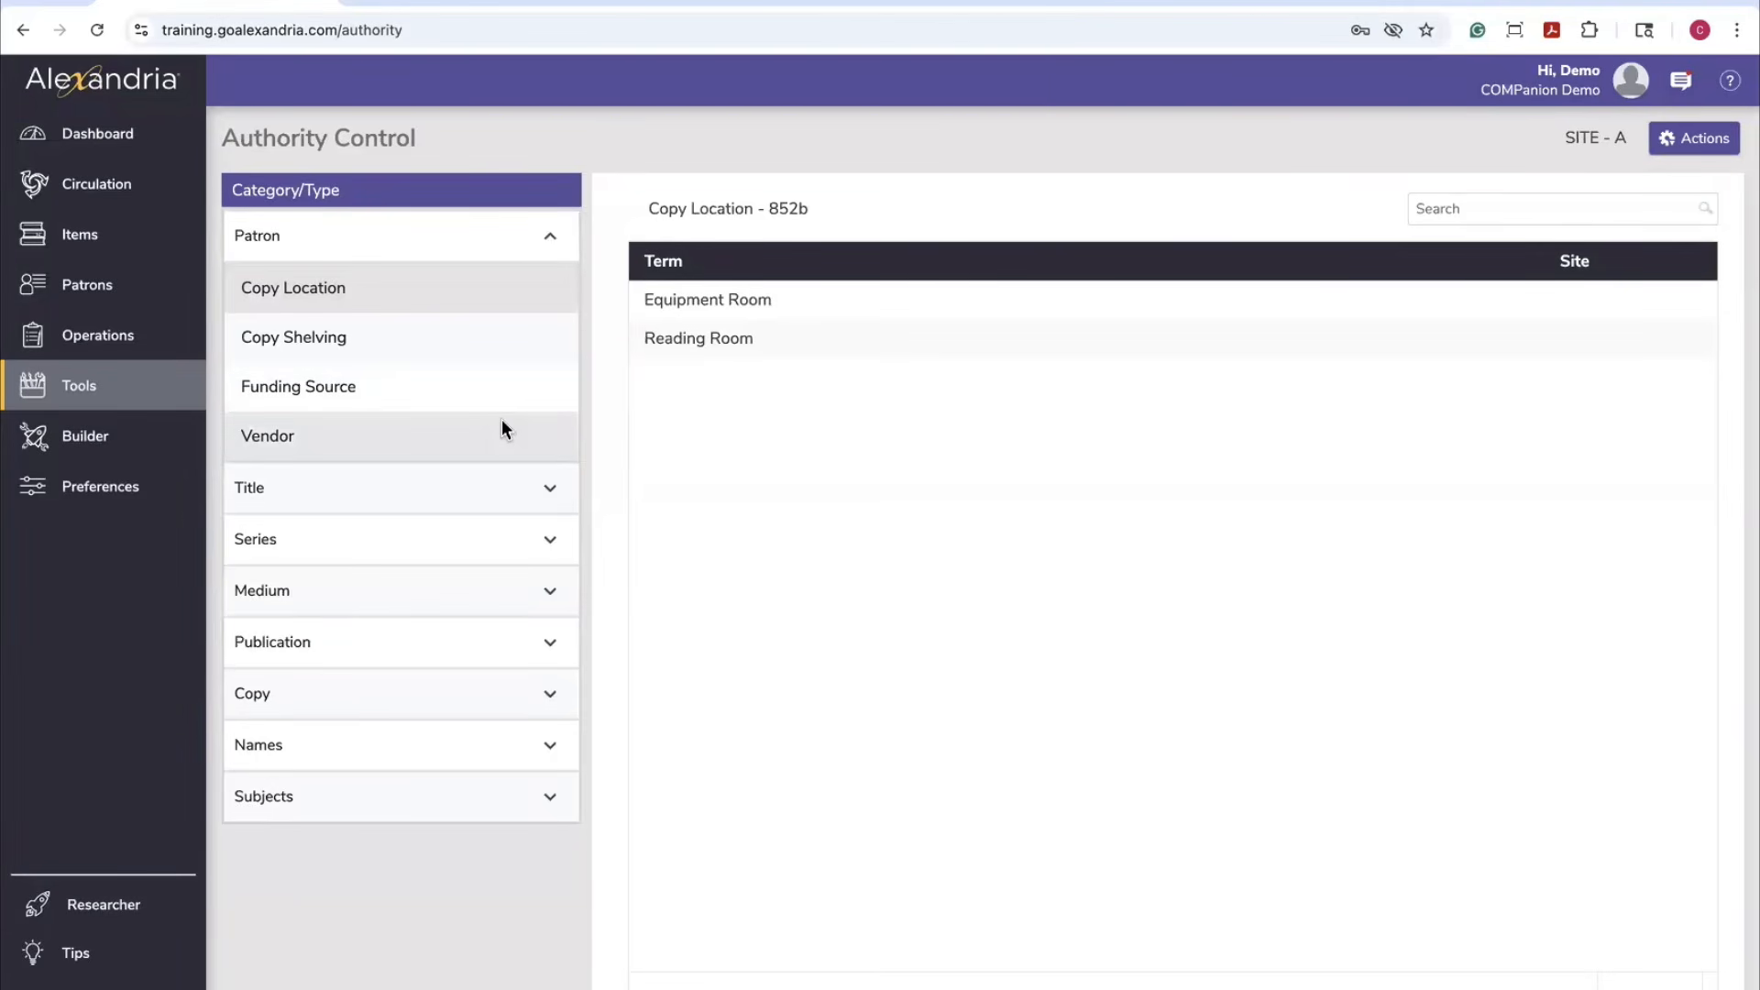
Run an advanced search in Items for copies at site COMP with the copy location Reading Room
click(129, 332)
click(136, 237)
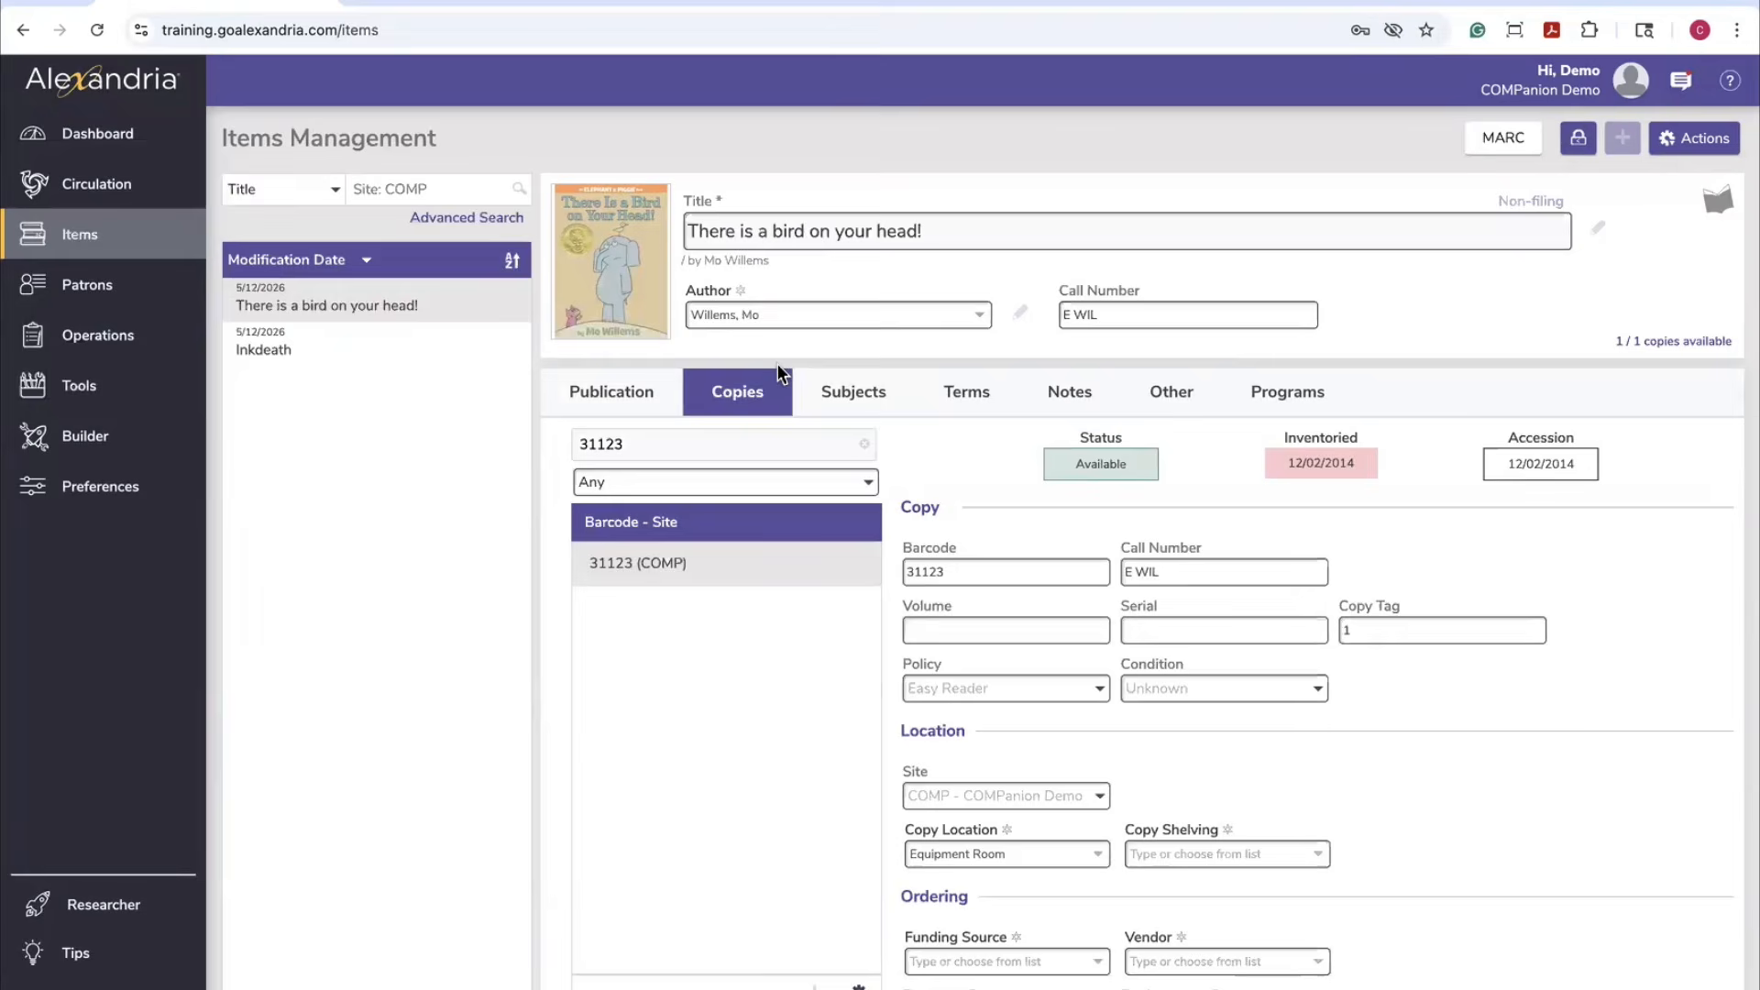
click(494, 220)
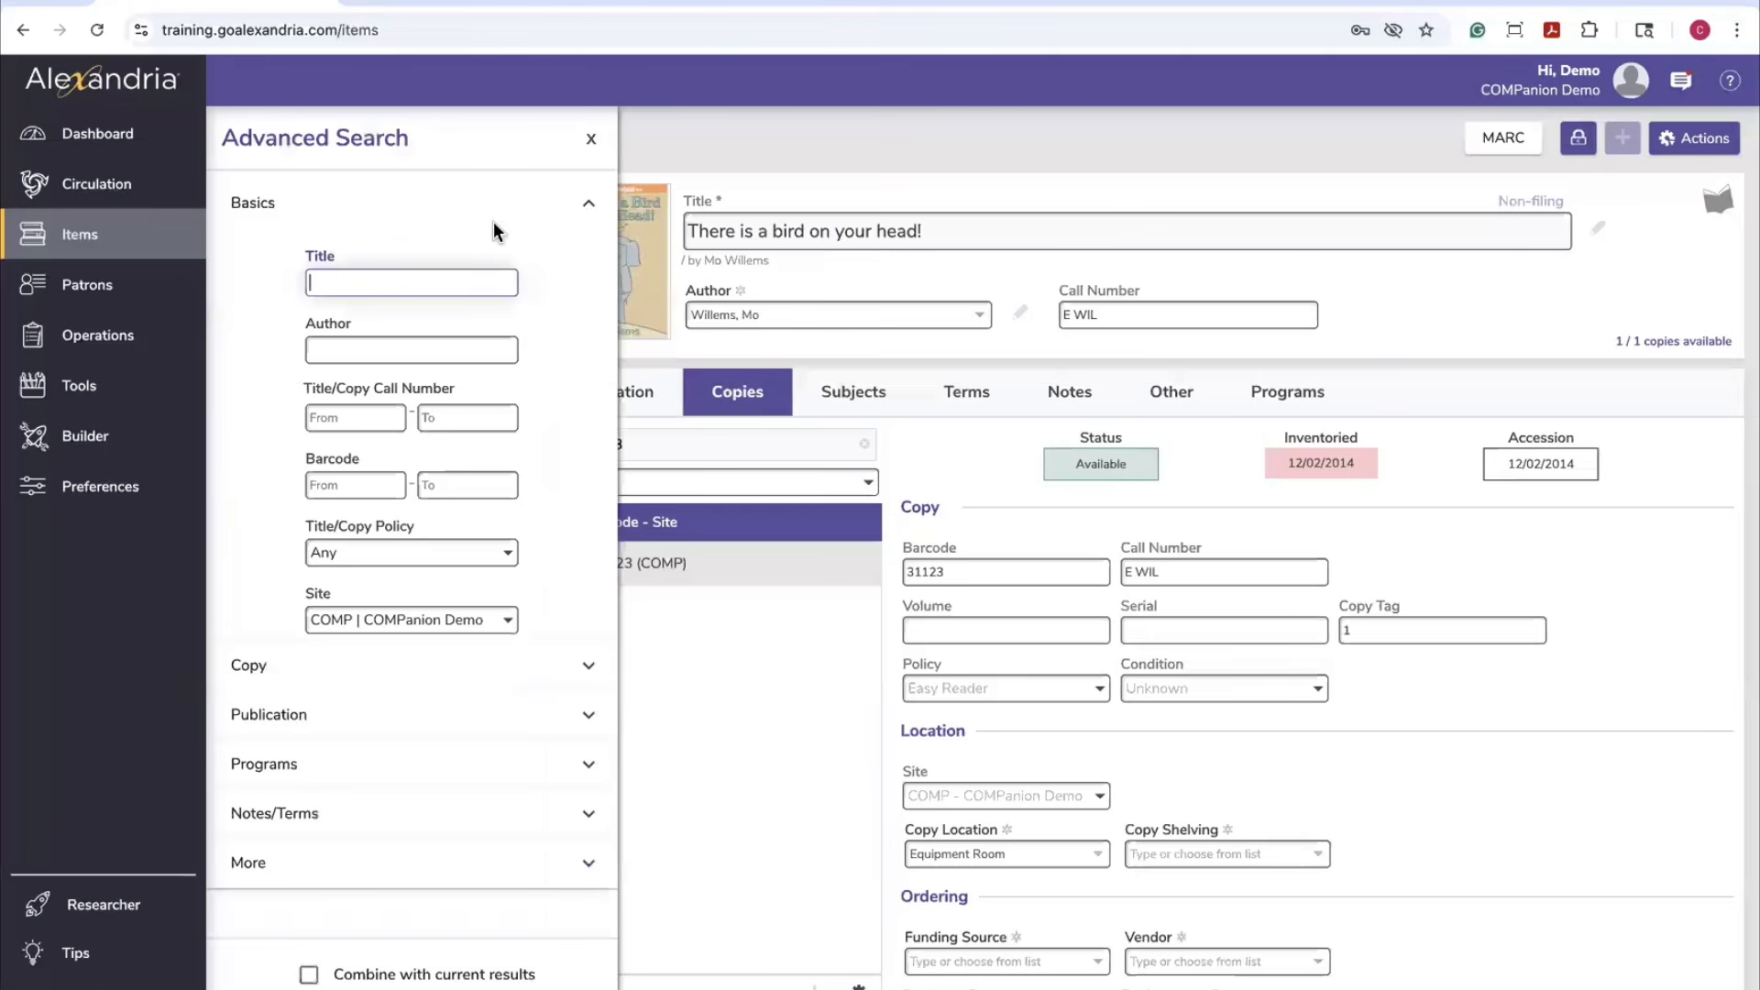
click(579, 198)
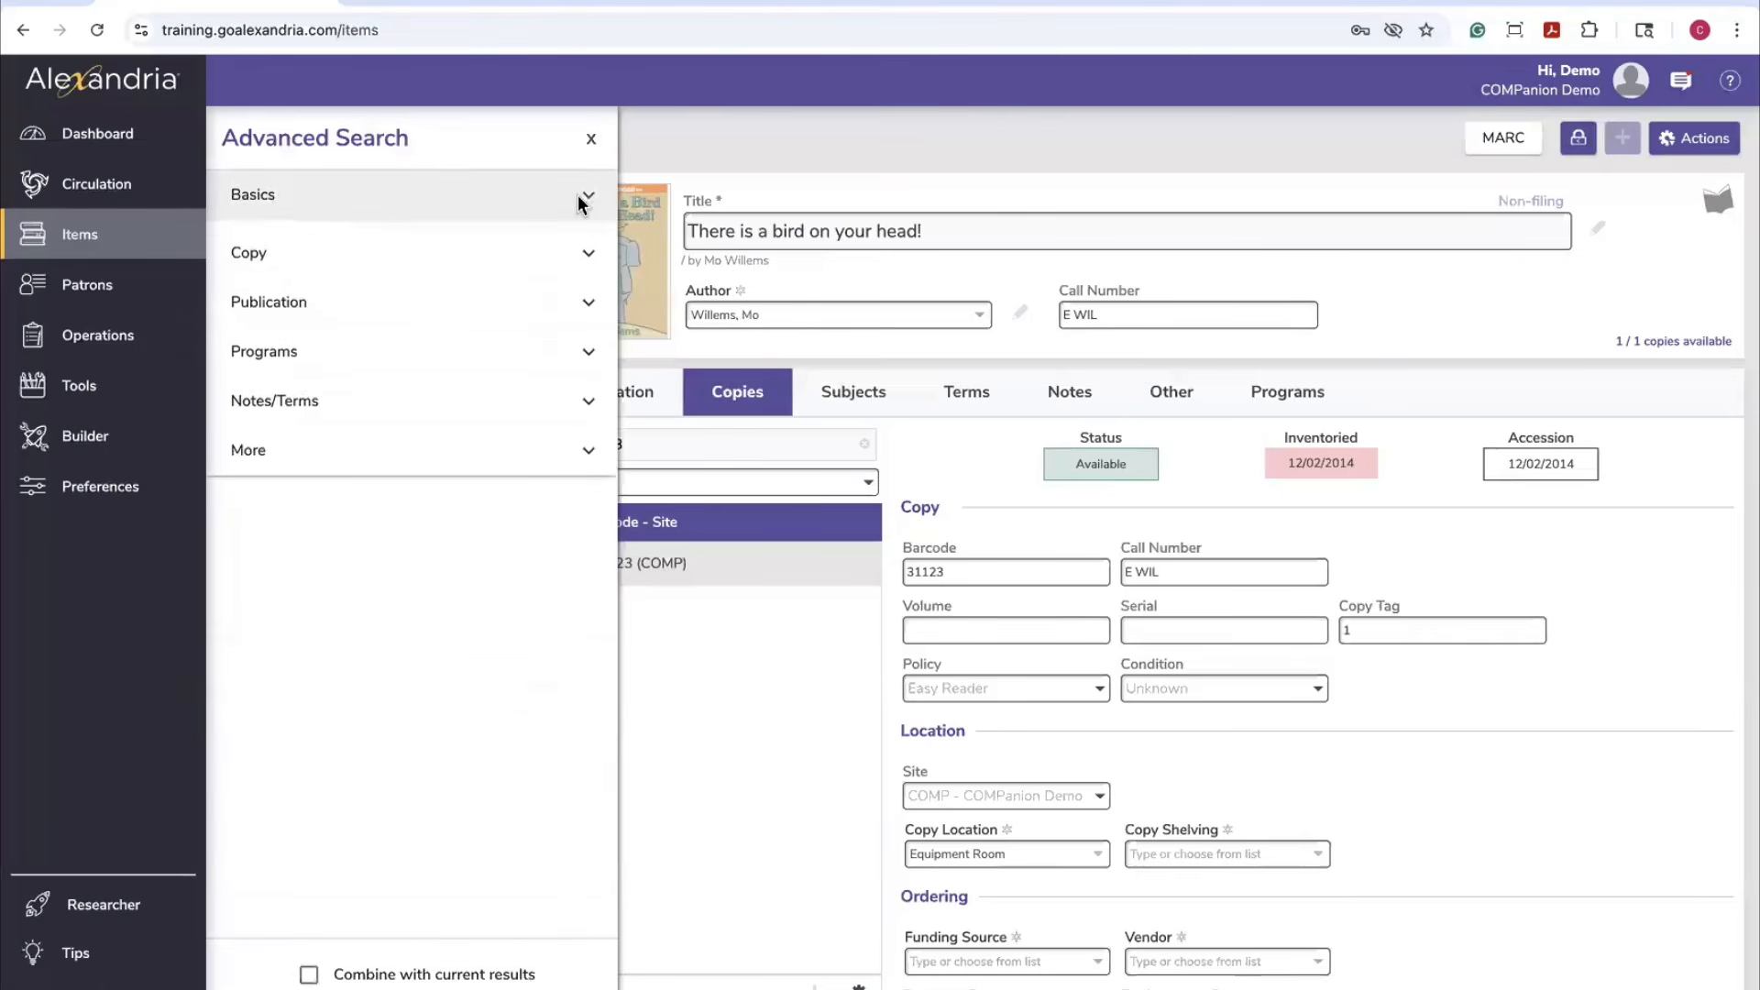
click(304, 252)
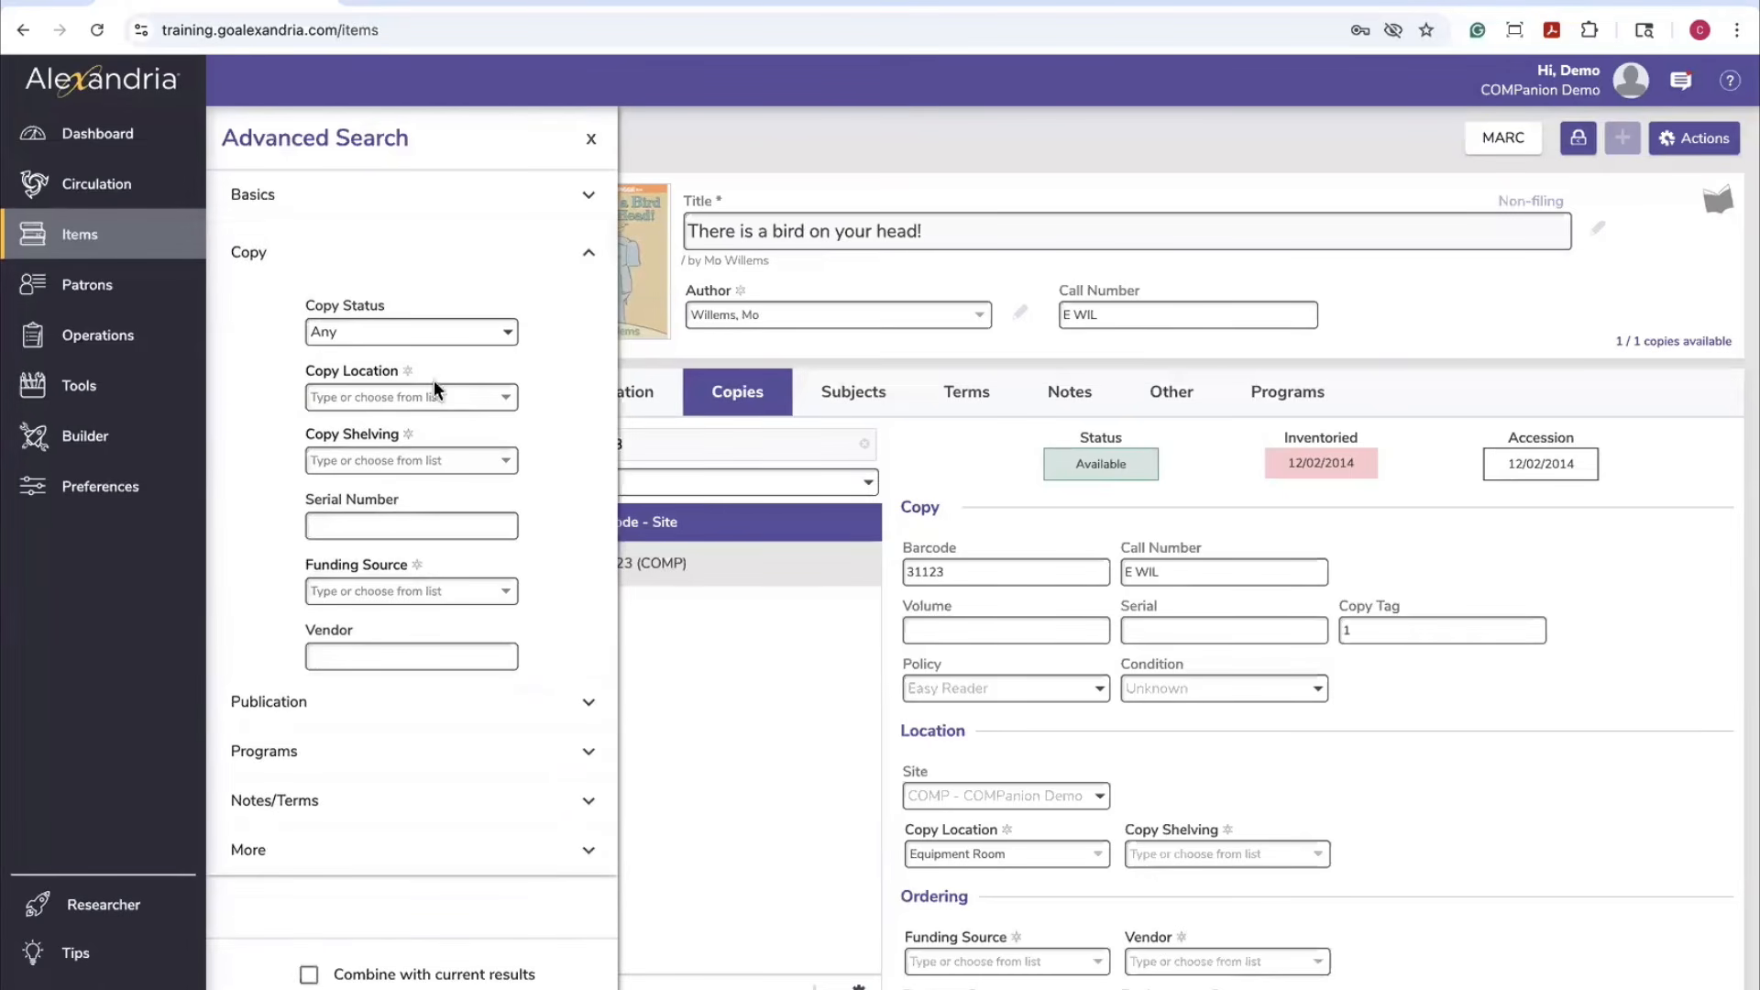
click(455, 394)
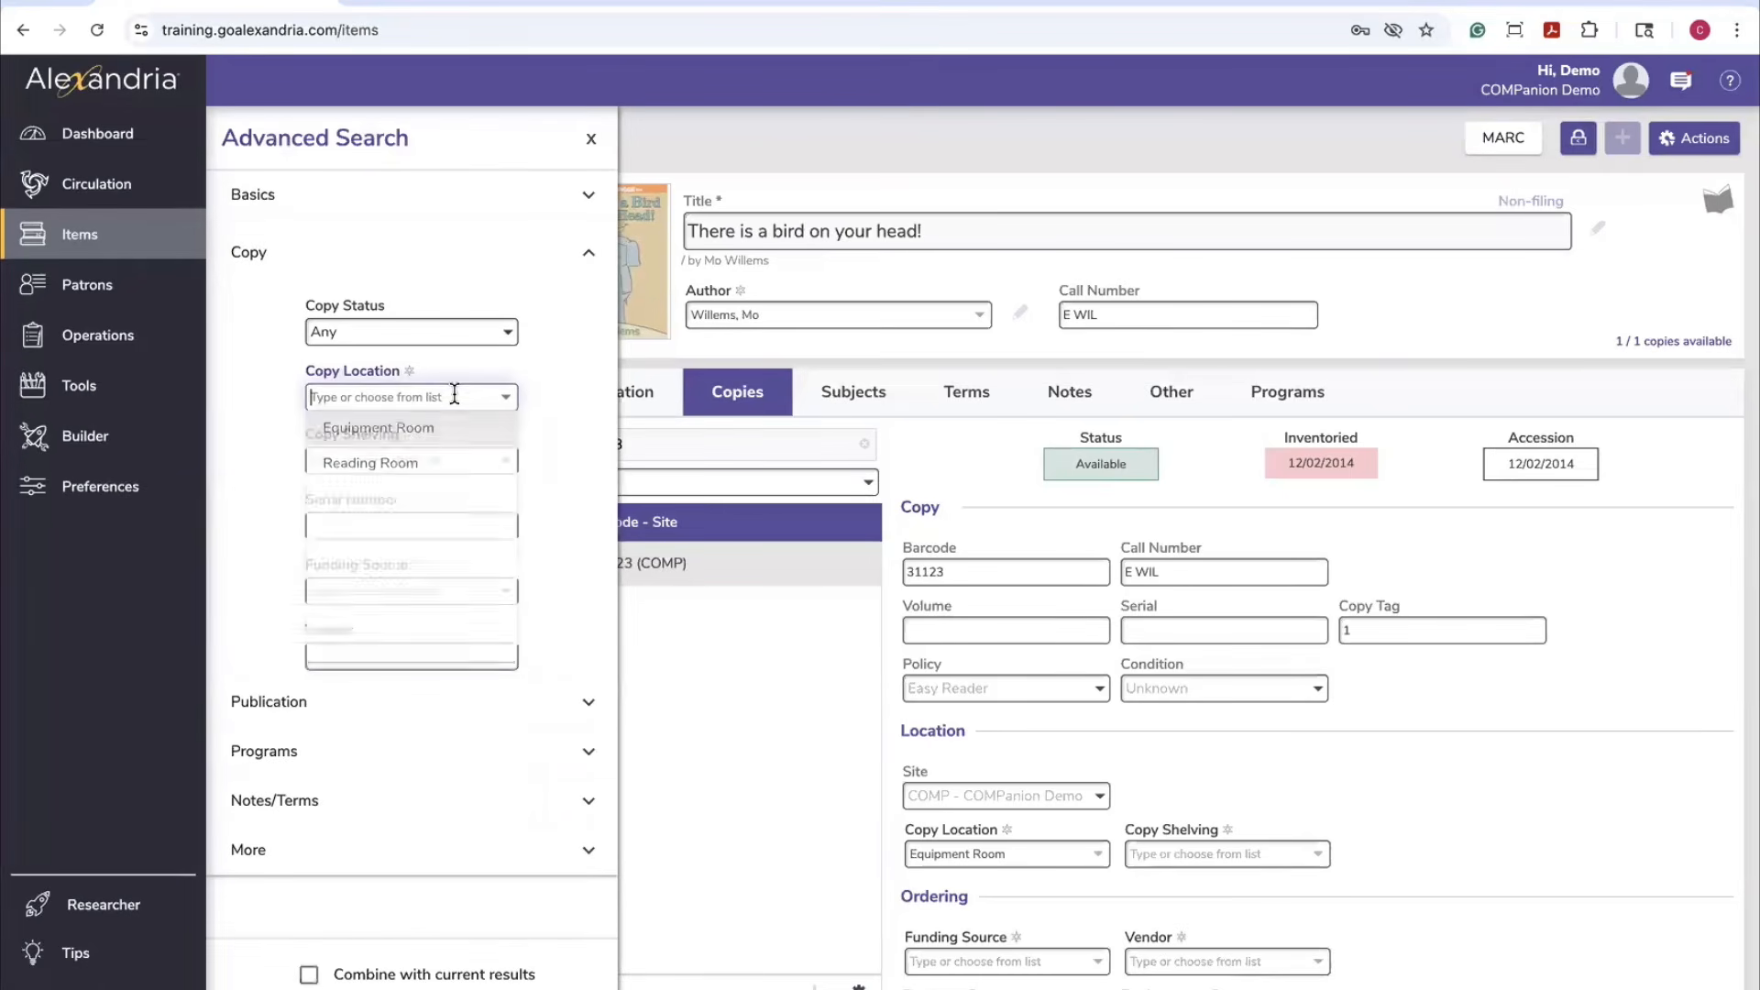
click(409, 468)
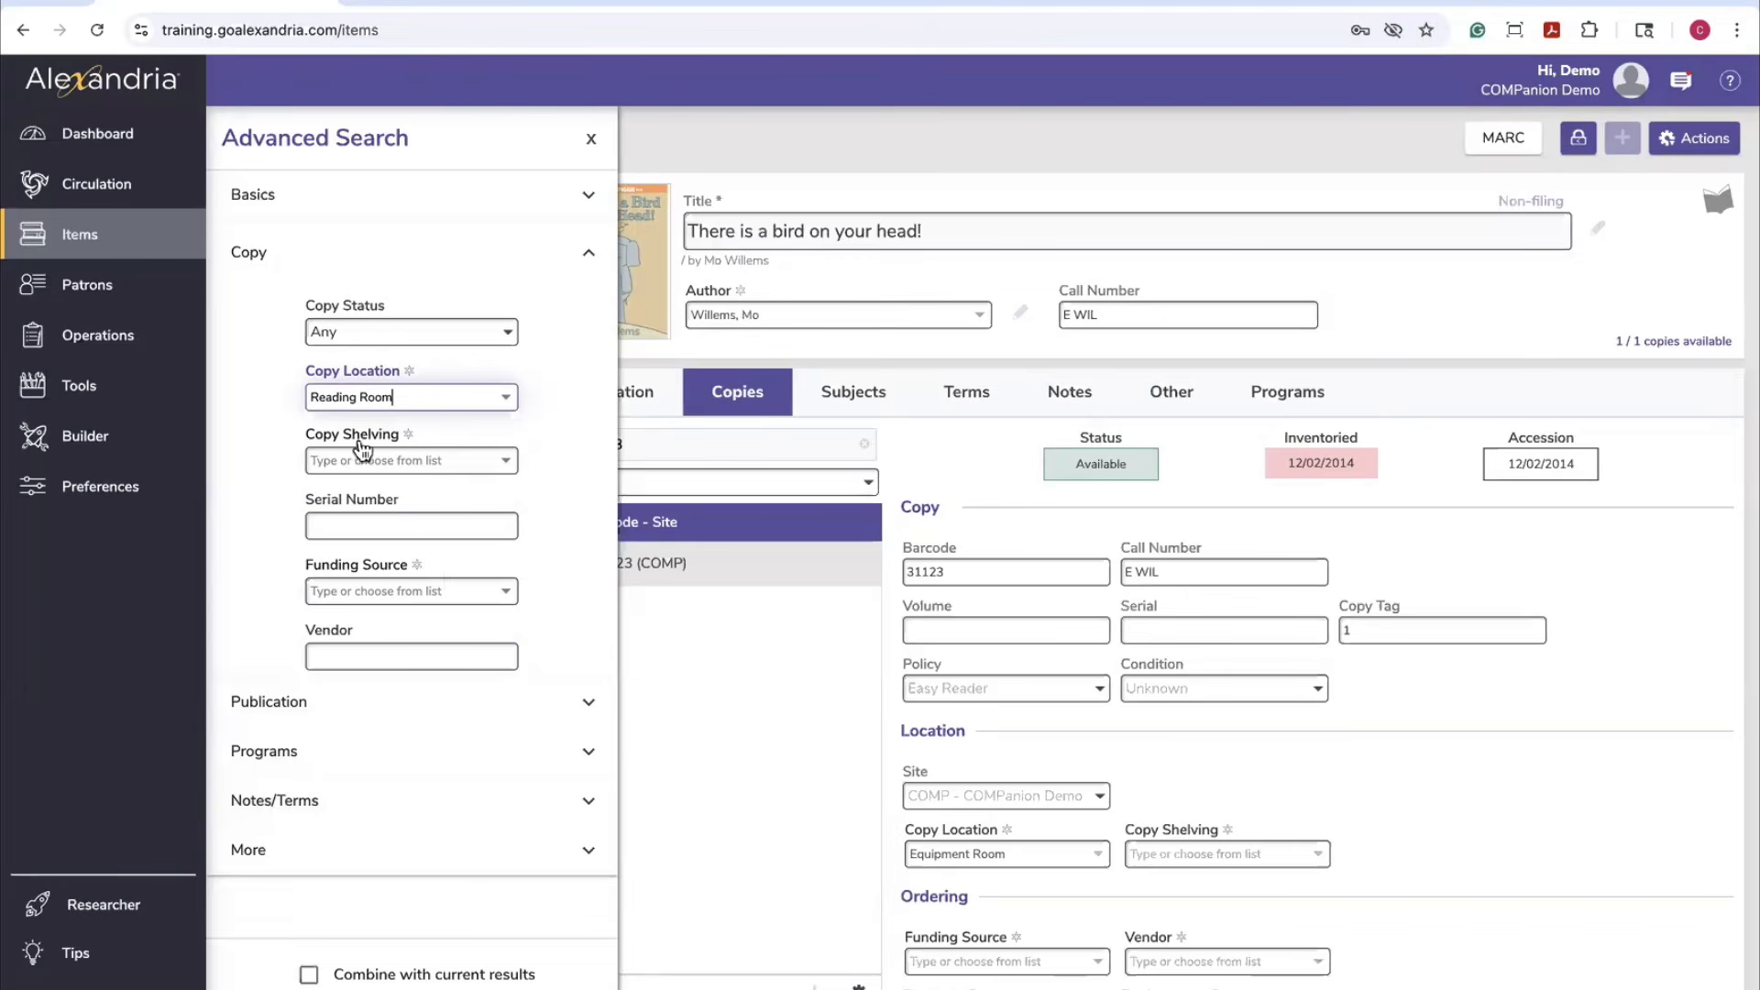
key(Return)
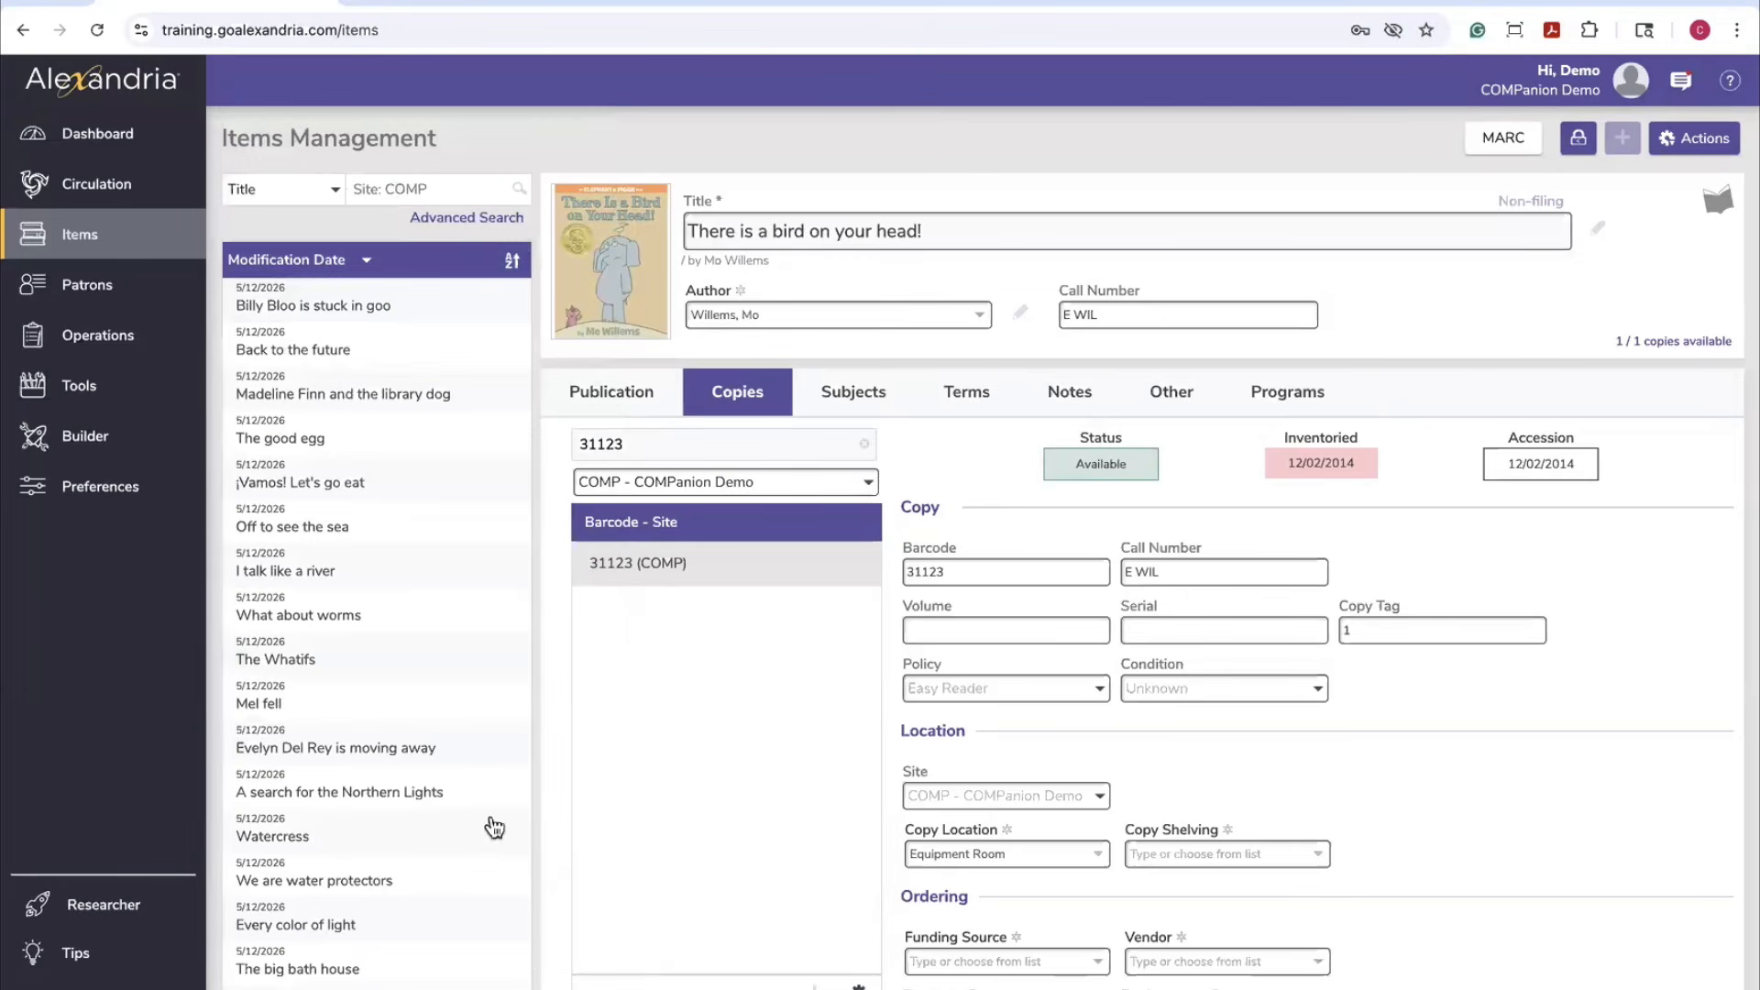